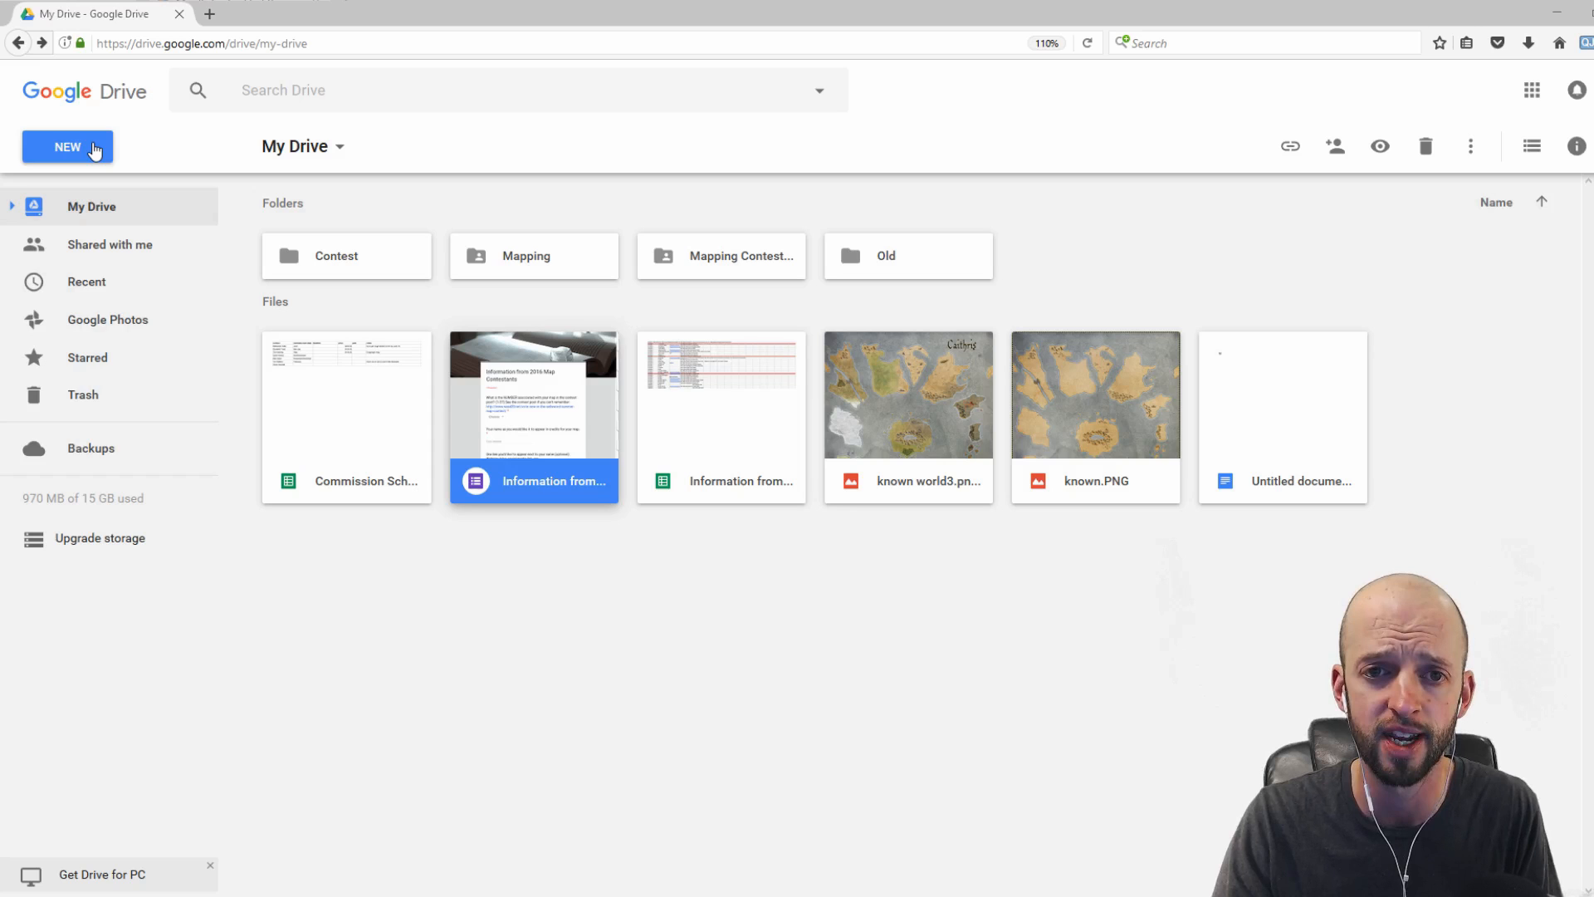
Step: Create a new Google Drawing from My Drive
{"action": "left_click", "coordinate": [95, 150]}
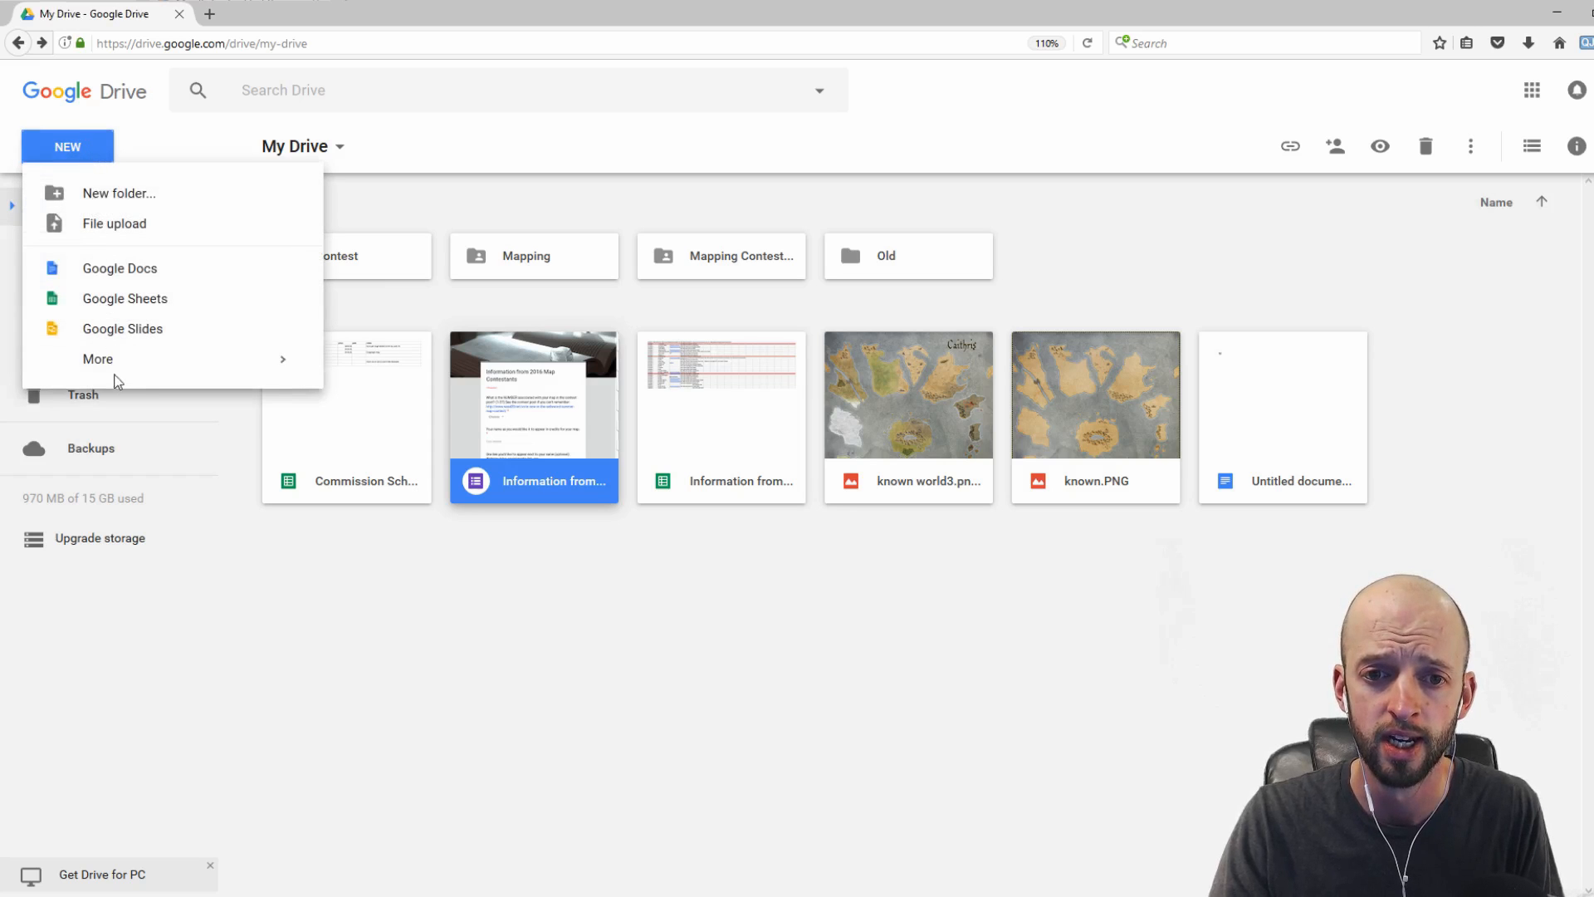
{"action": "mouse_move", "coordinate": [116, 374]}
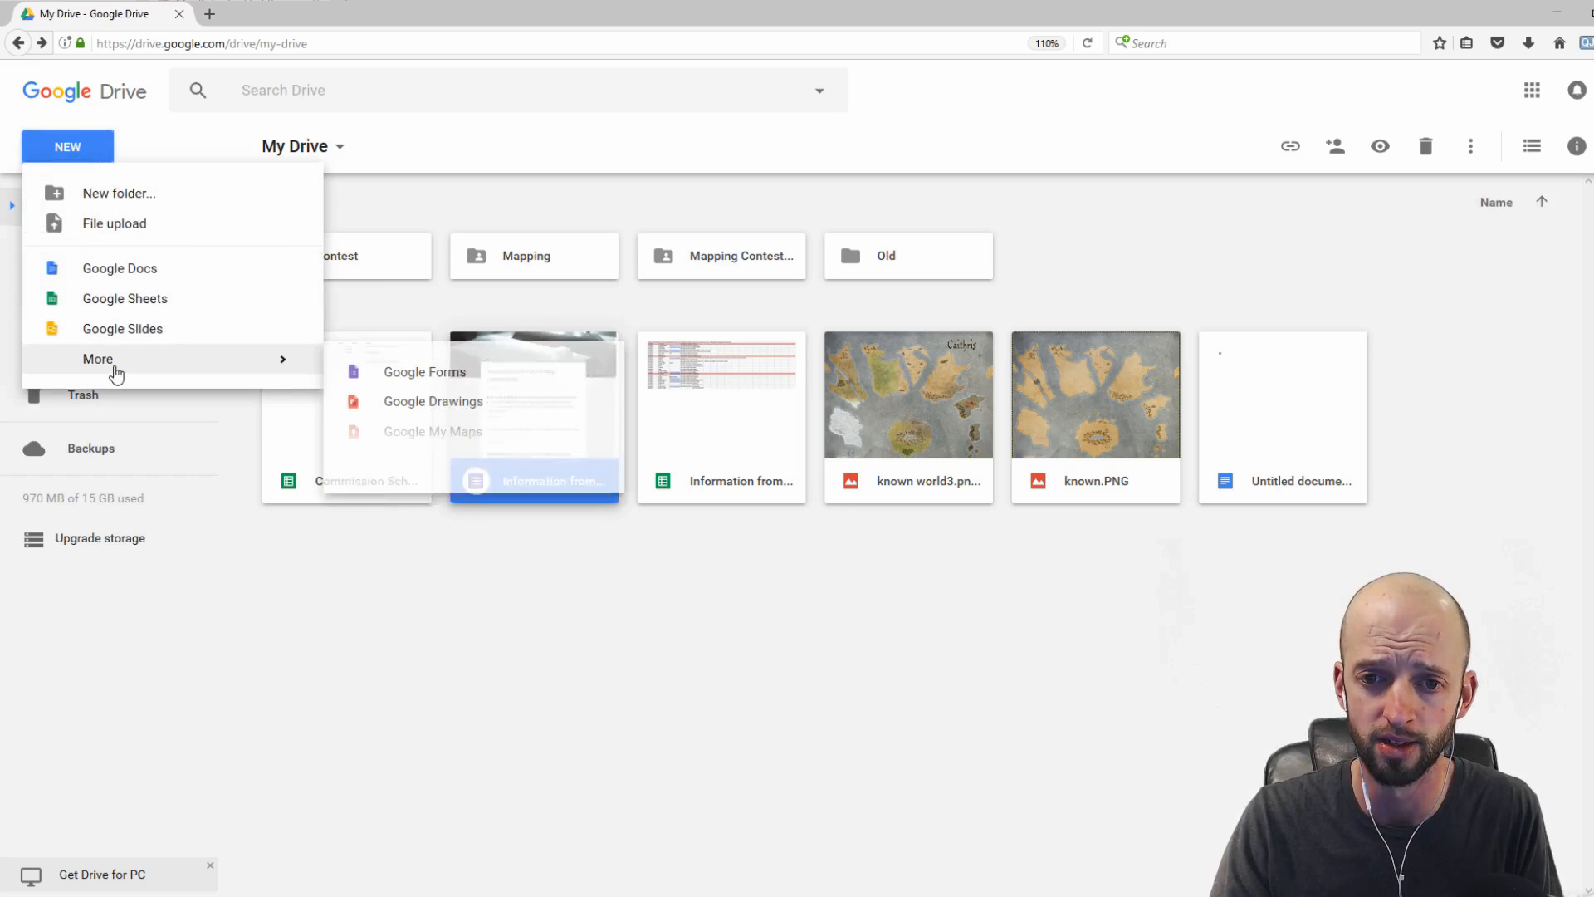
{"action": "left_click", "coordinate": [388, 407]}
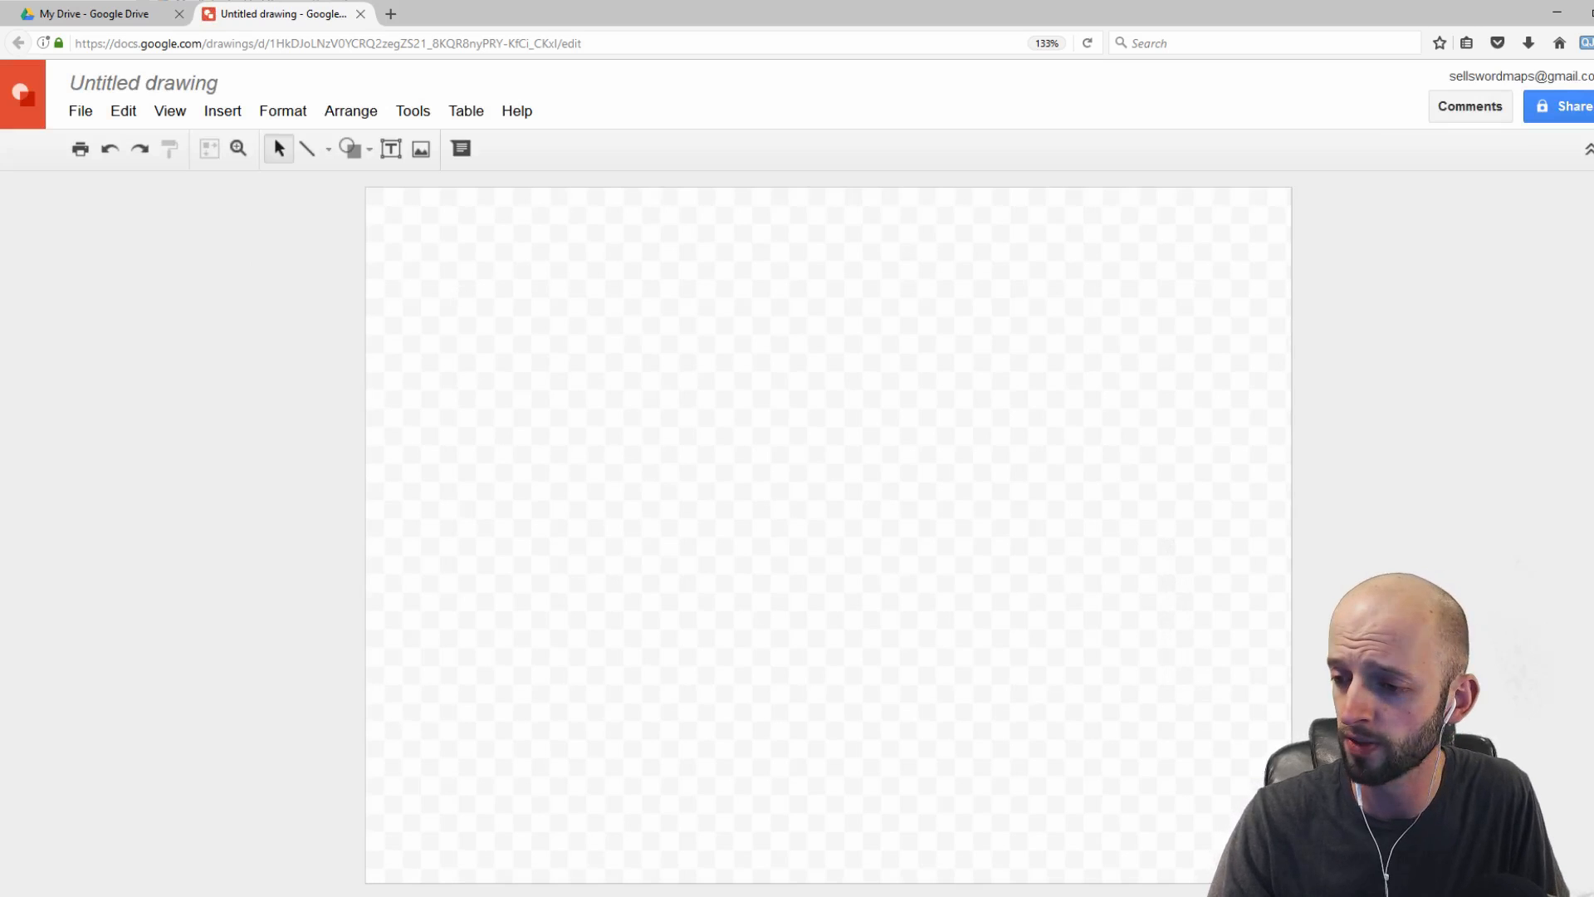
Step: Rename the drawing to Token Circle
{"action": "left_click", "coordinate": [123, 83]}
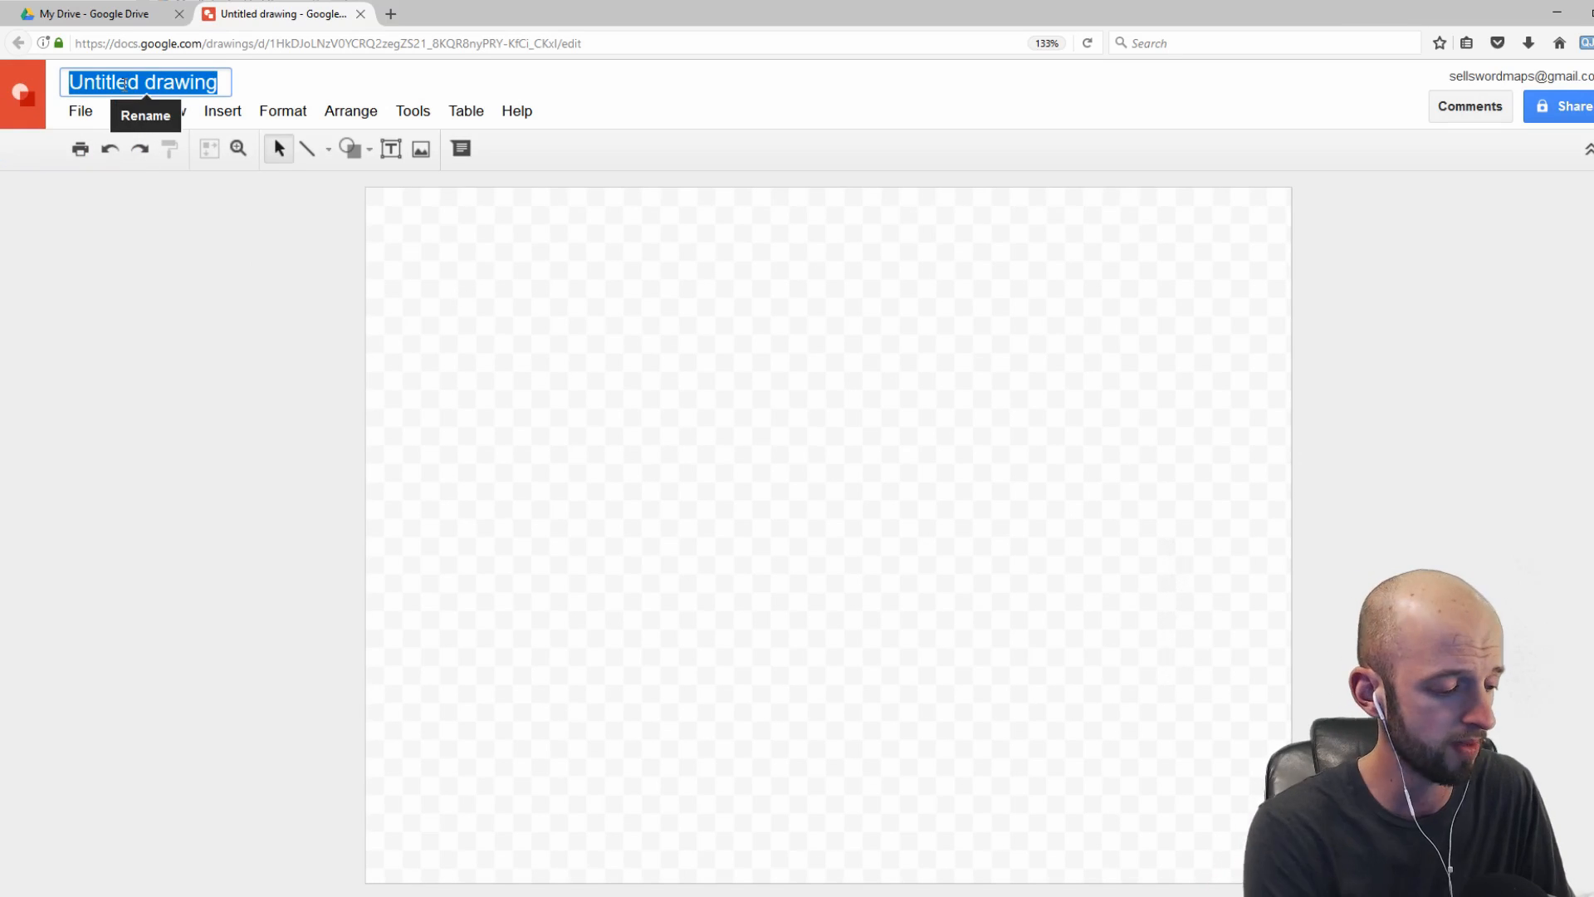
{"action": "type", "text": "Token"}
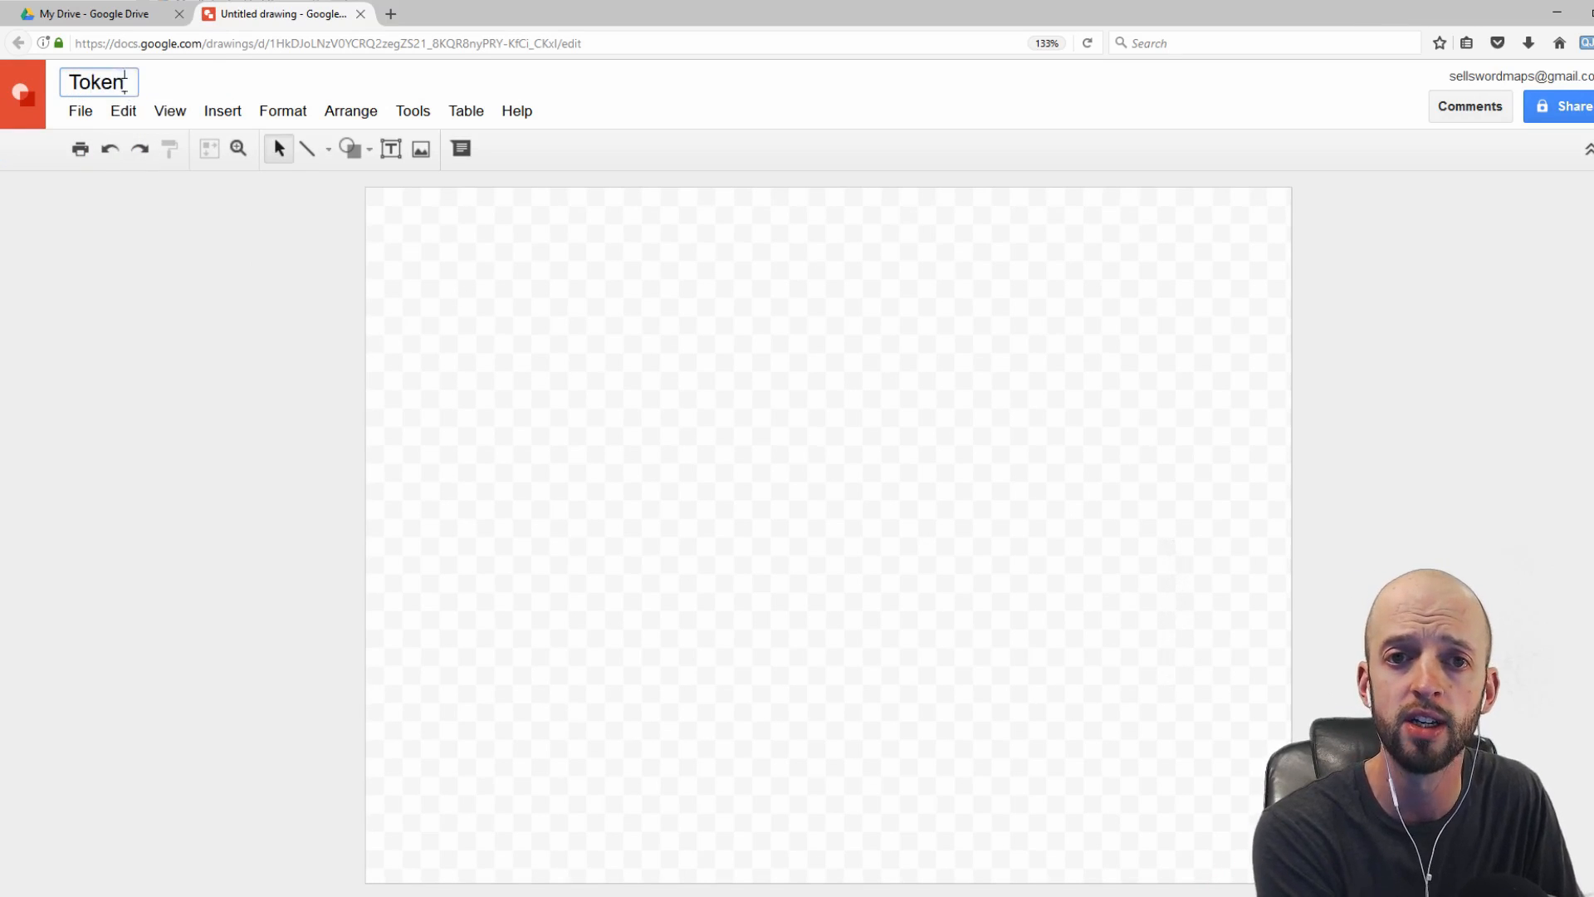
{"action": "type", "text": " Circle"}
{"action": "key", "text": "Return"}
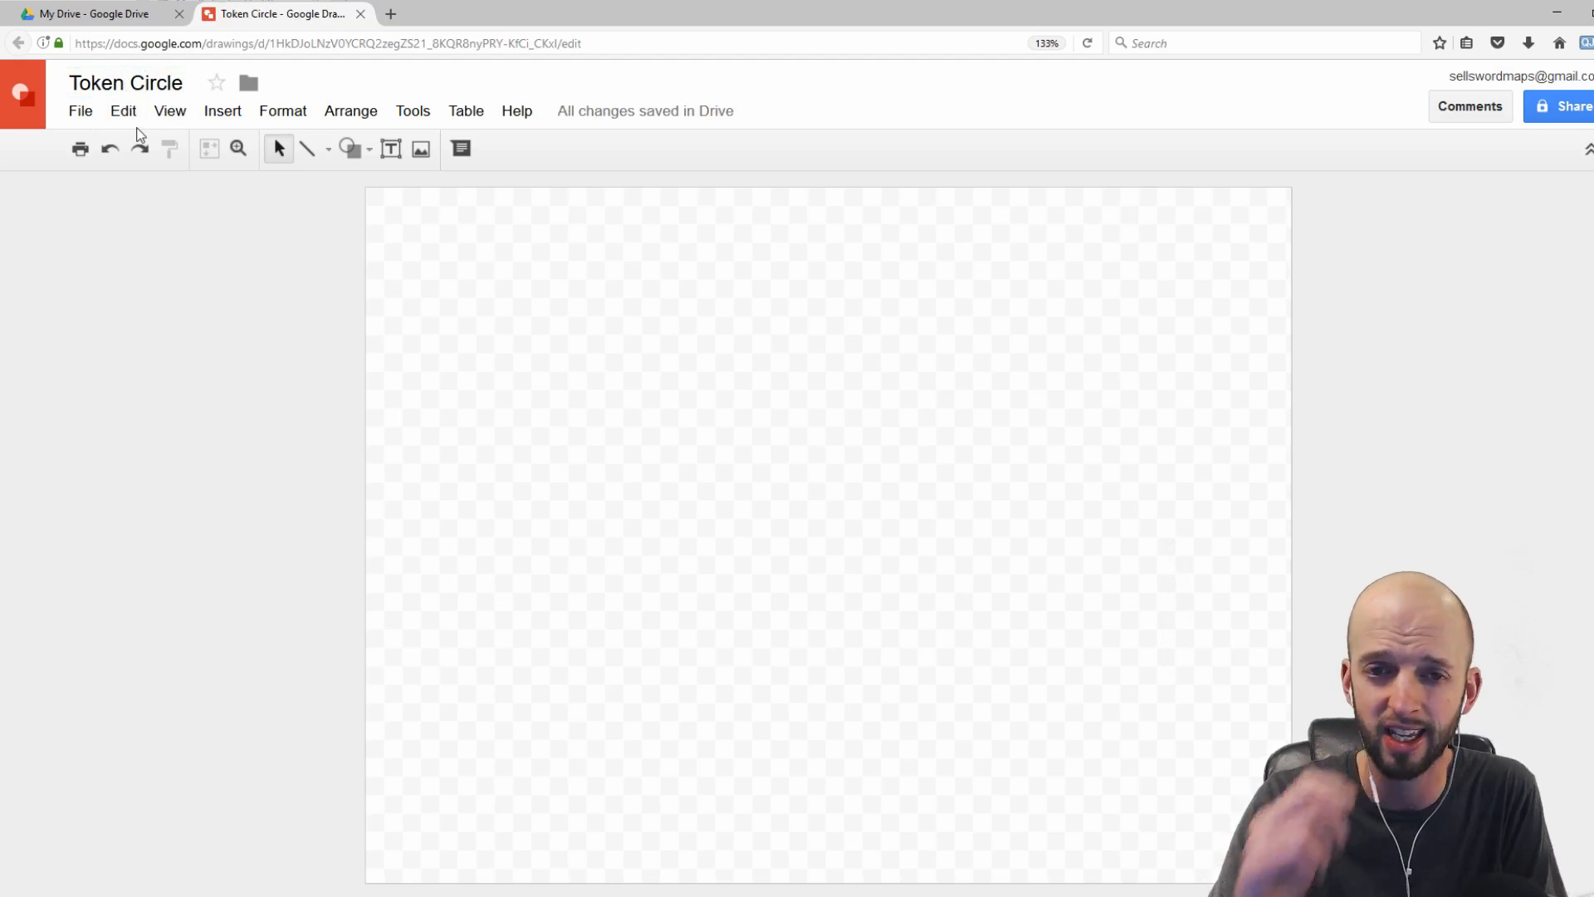
Step: Set the page setup to a custom size of 3 by 3 inches
{"action": "left_click", "coordinate": [77, 111]}
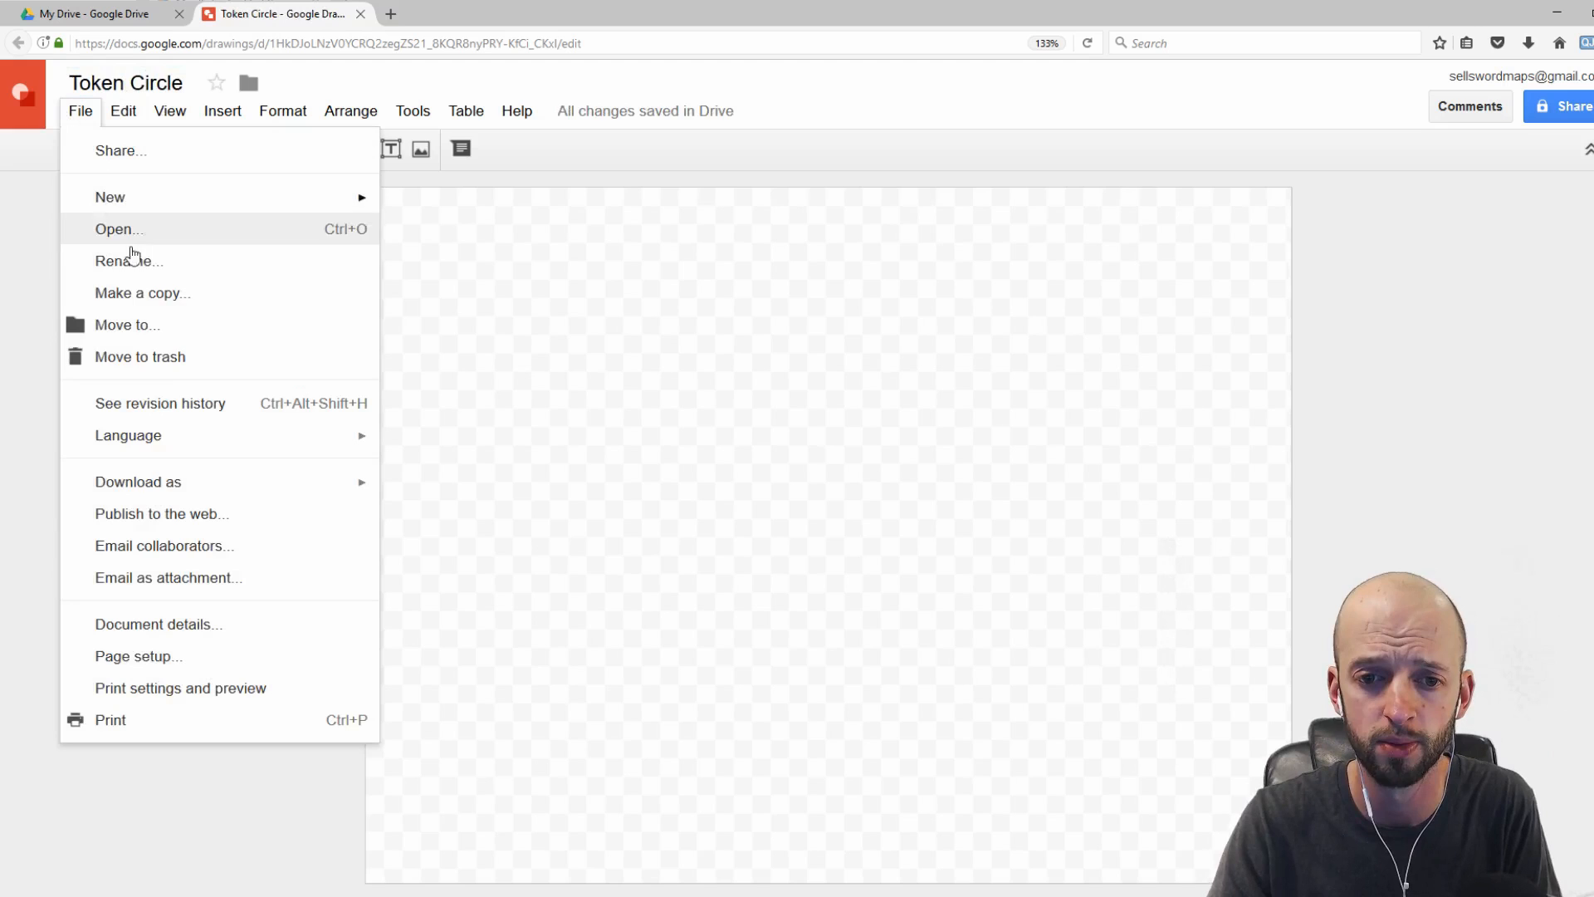
{"action": "mouse_move", "coordinate": [178, 487]}
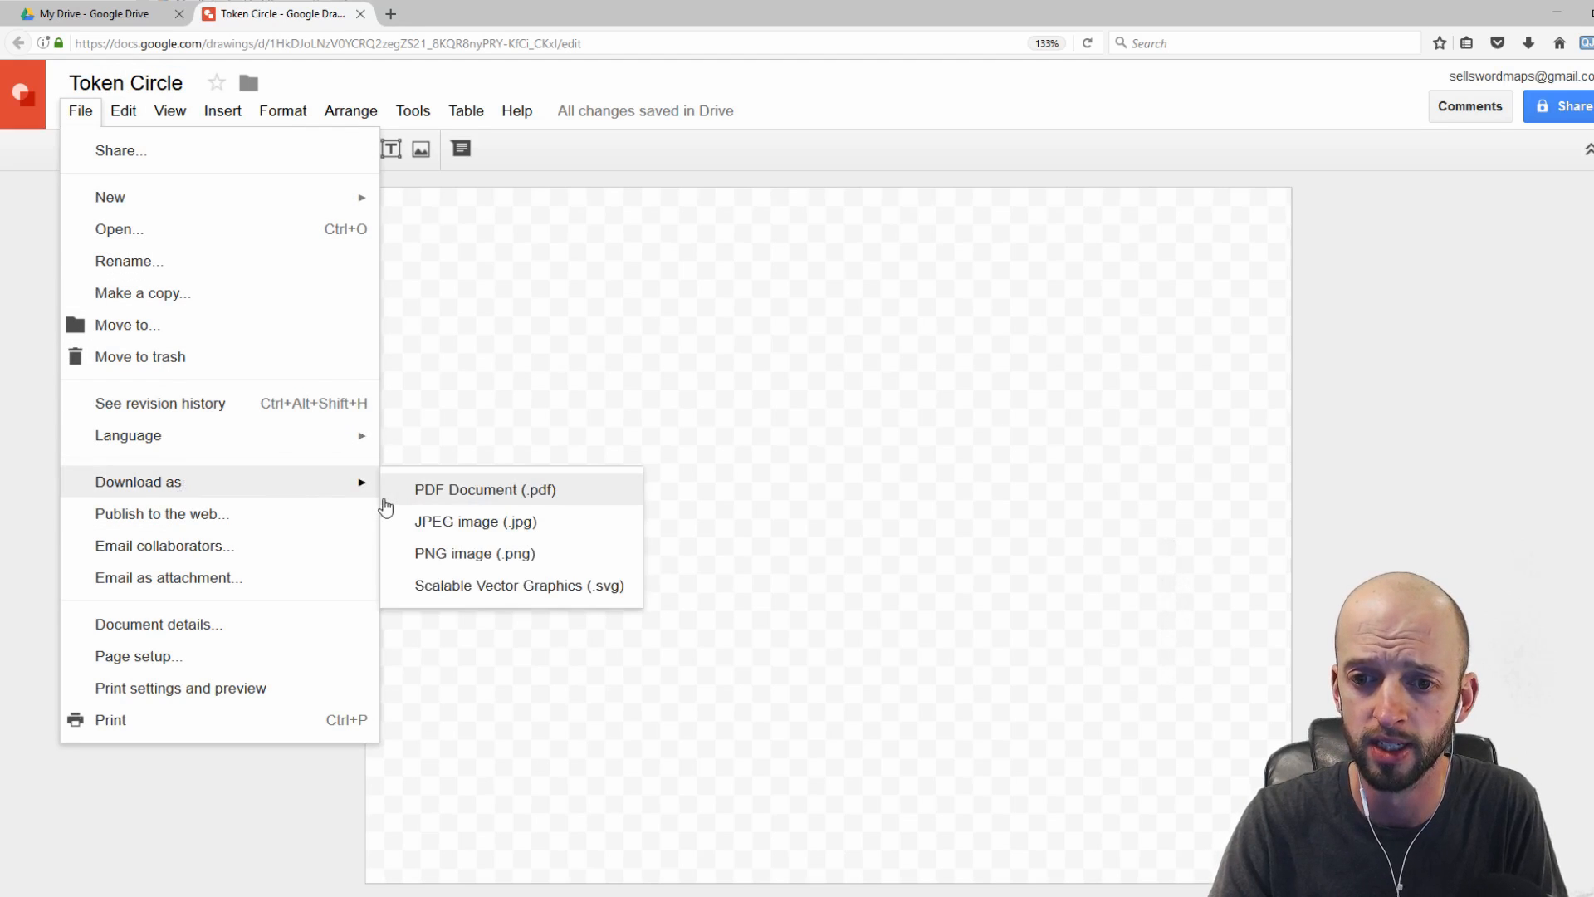
{"action": "left_click", "coordinate": [158, 658]}
{"action": "left_click", "coordinate": [822, 480]}
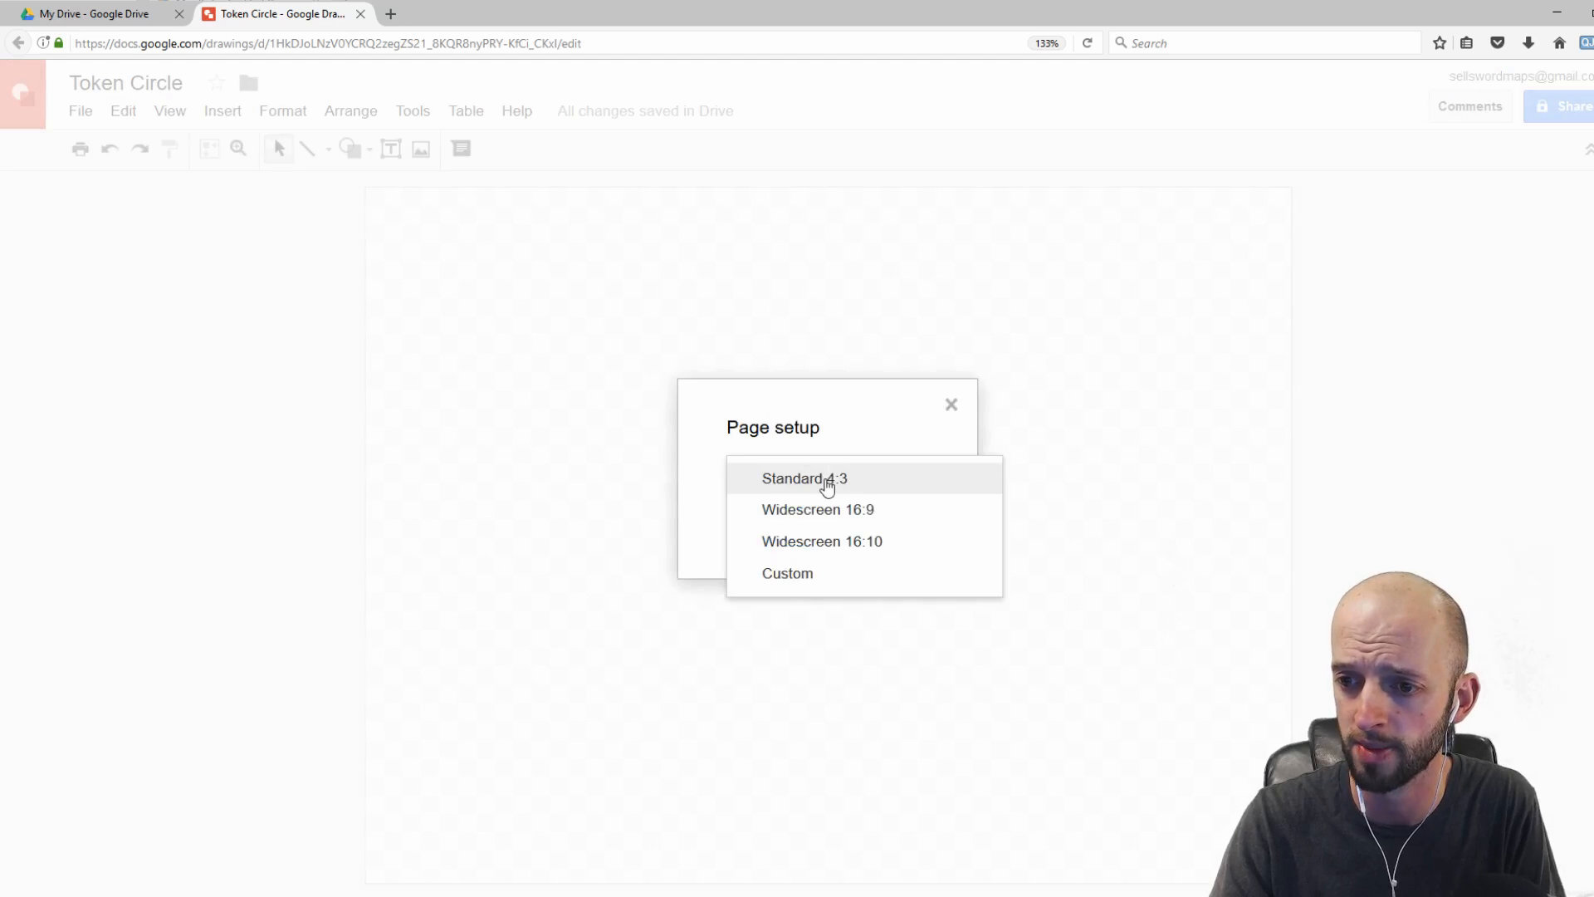
{"action": "left_click", "coordinate": [789, 575]}
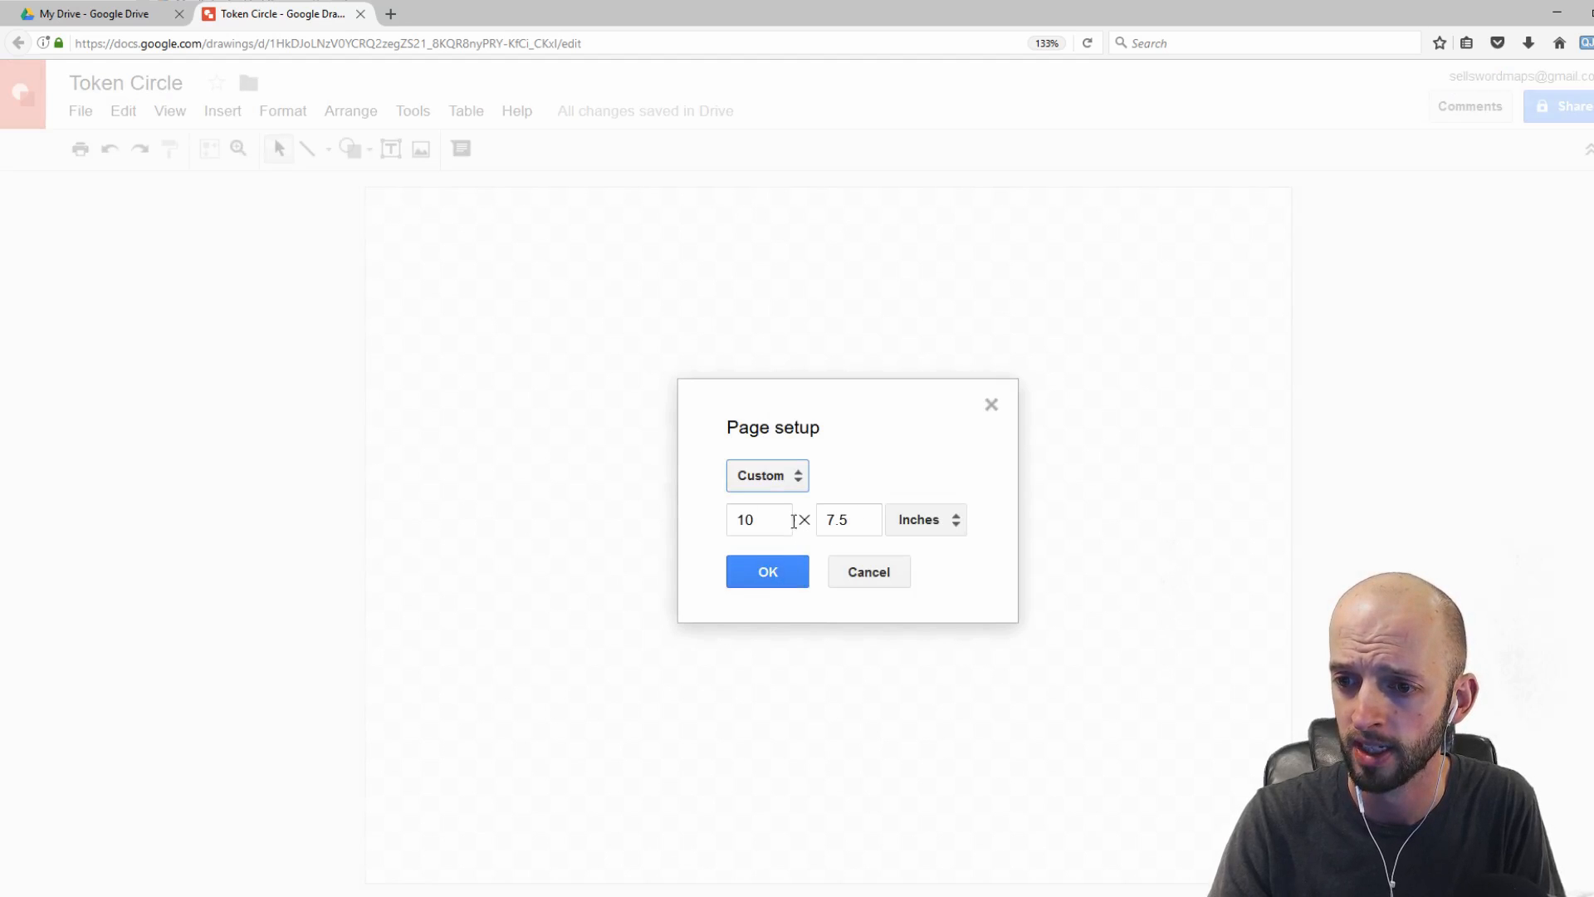
{"action": "left_click", "coordinate": [734, 521]}
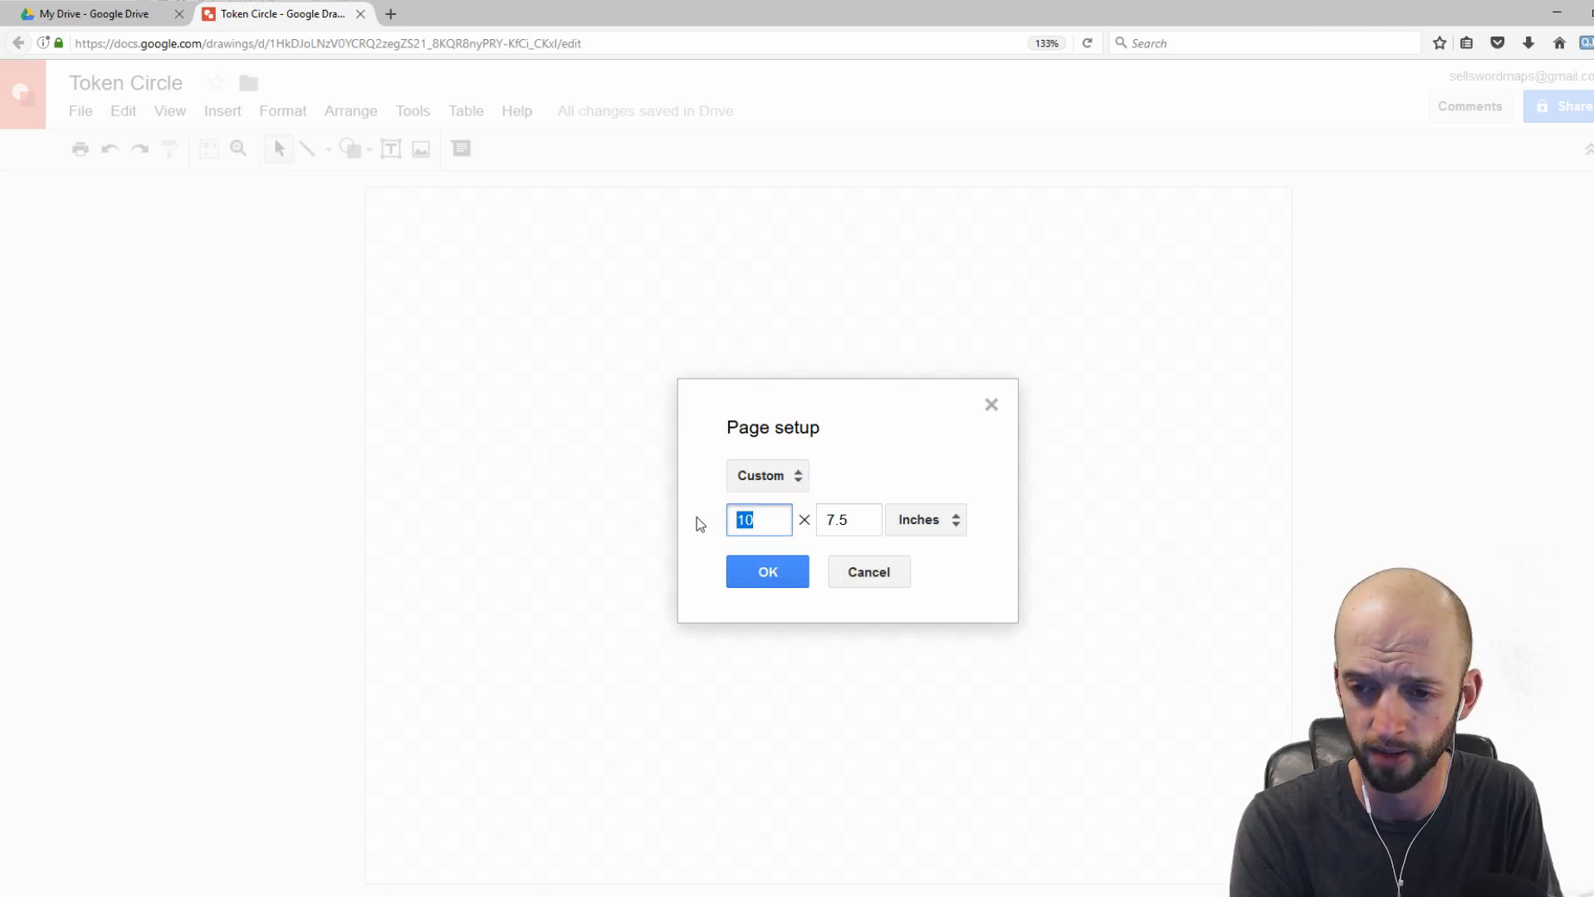
{"action": "type", "text": "3"}
{"action": "left_click", "coordinate": [871, 511]}
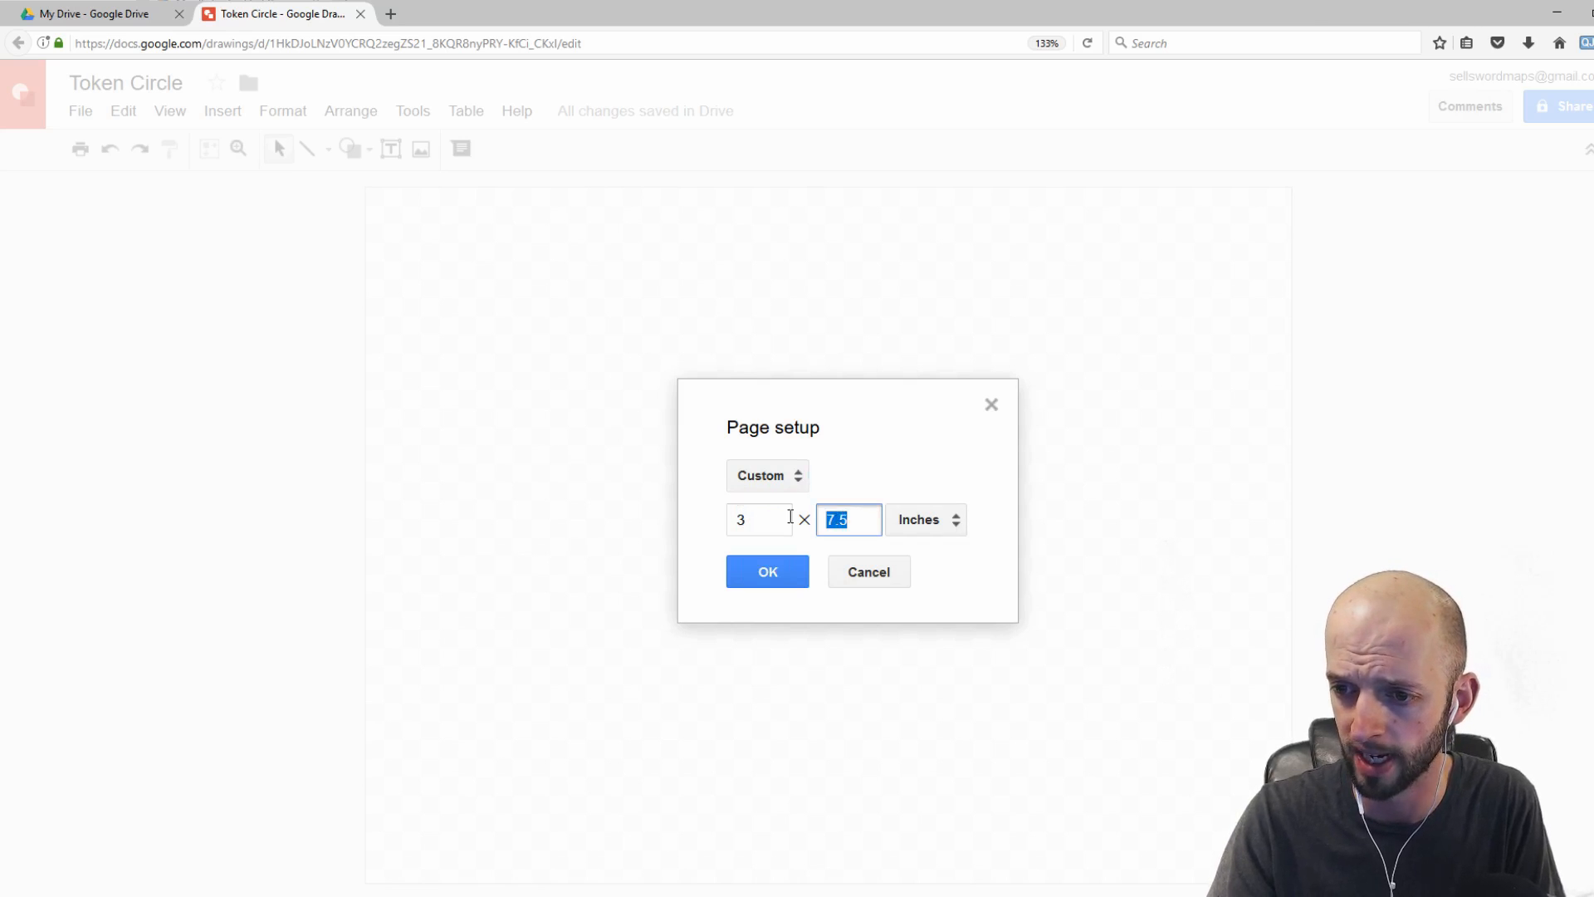
{"action": "type", "text": "3"}
{"action": "left_click", "coordinate": [768, 572]}
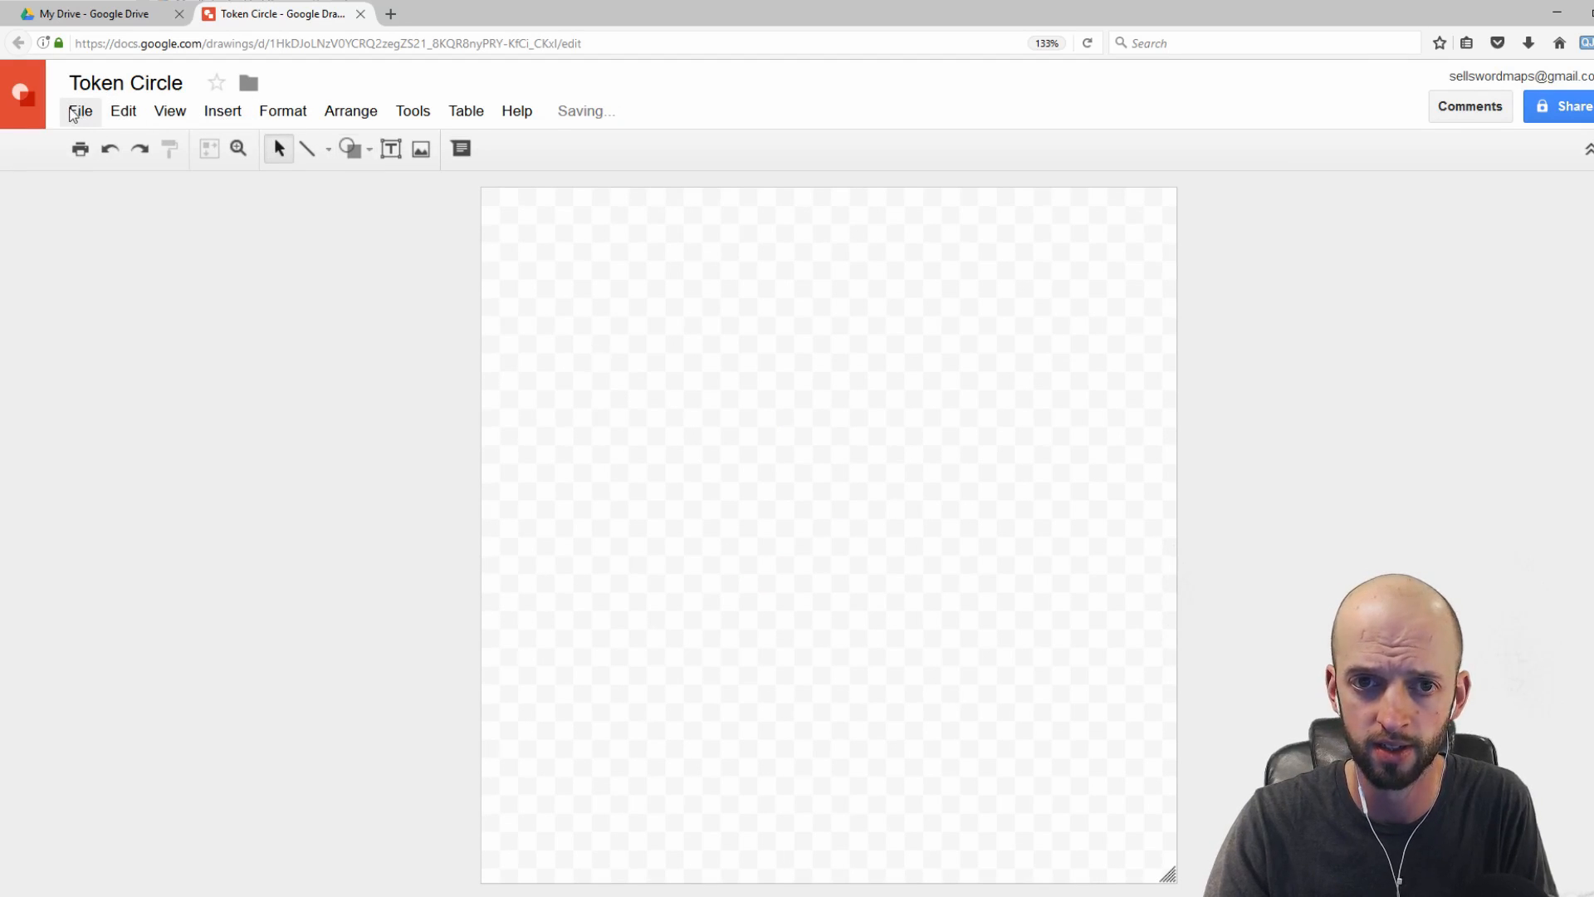
Step: Draw an oval shape as a circle filling most of the square page
{"action": "left_click", "coordinate": [73, 115]}
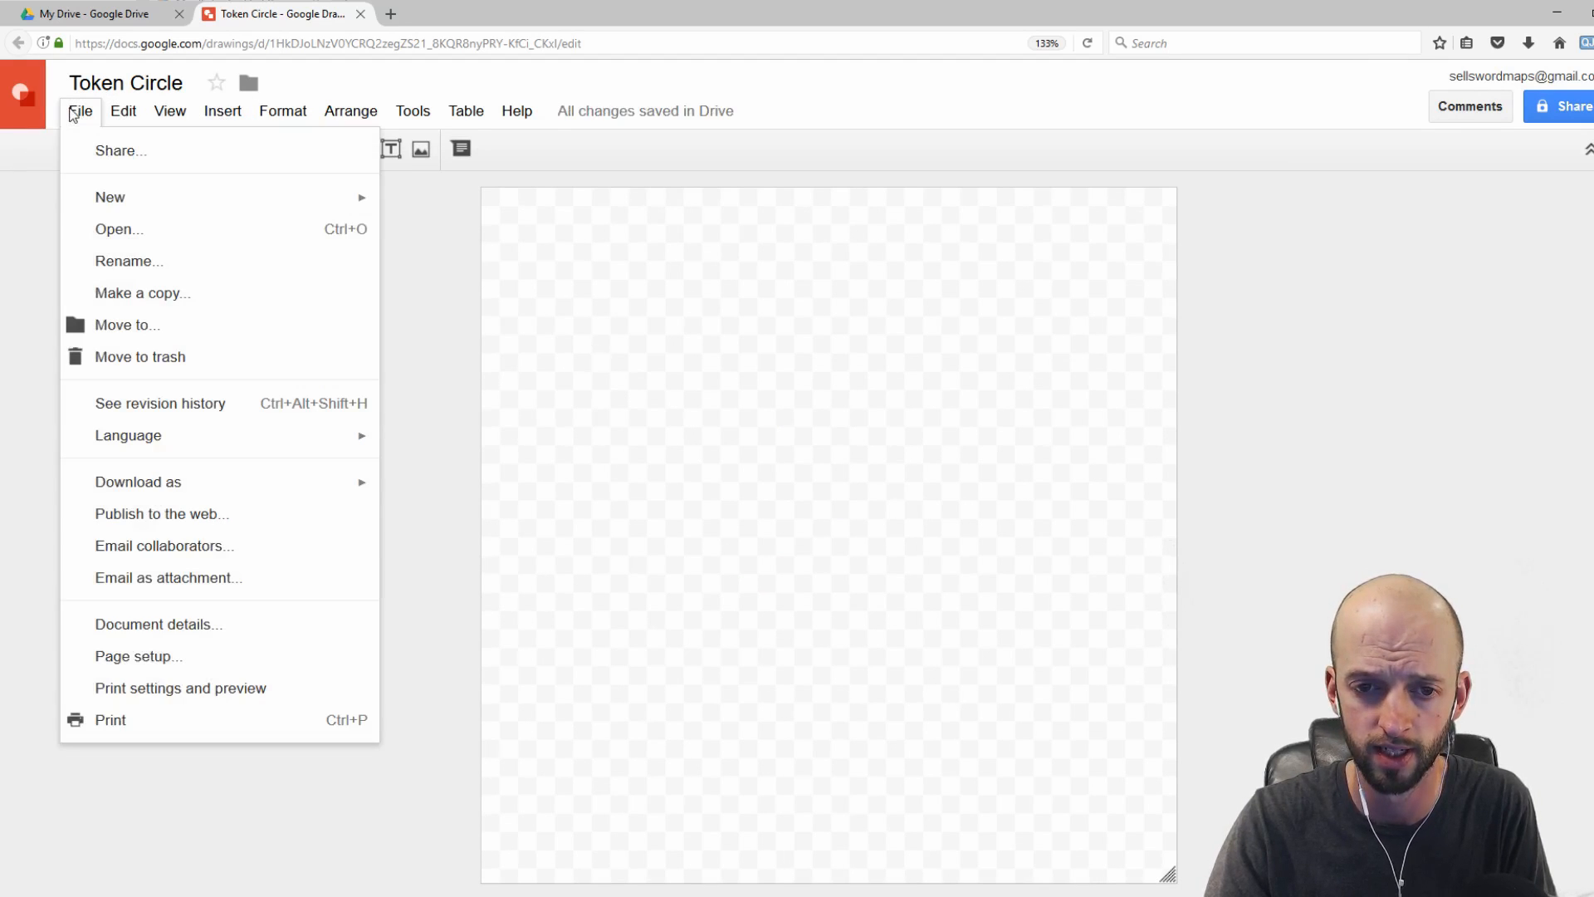
{"action": "left_click", "coordinate": [223, 111]}
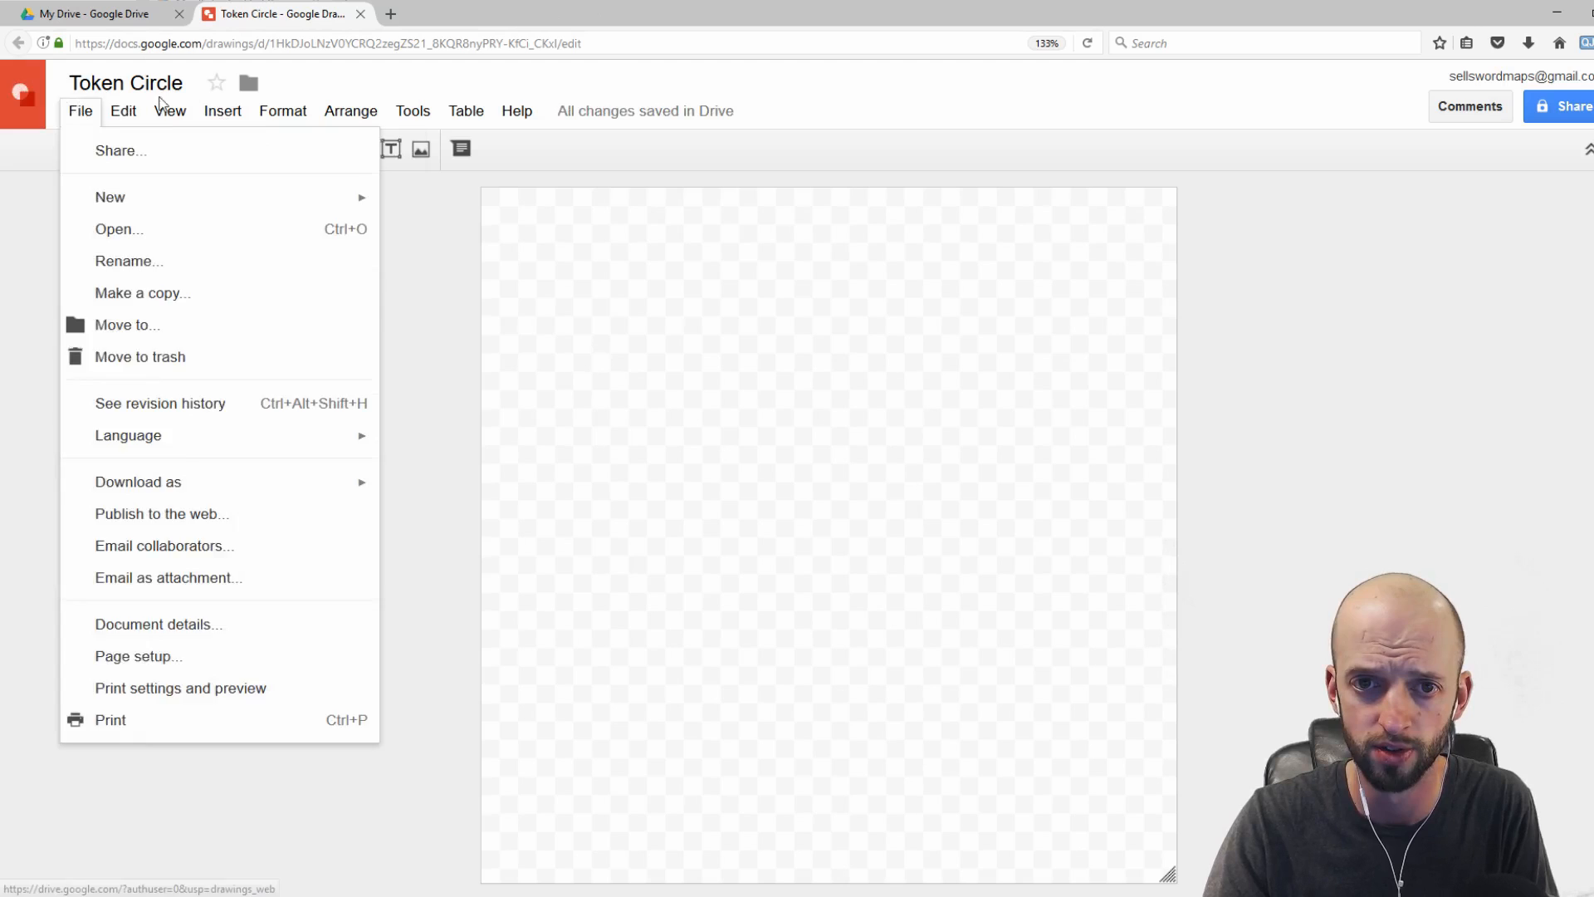
{"action": "left_click", "coordinate": [367, 146]}
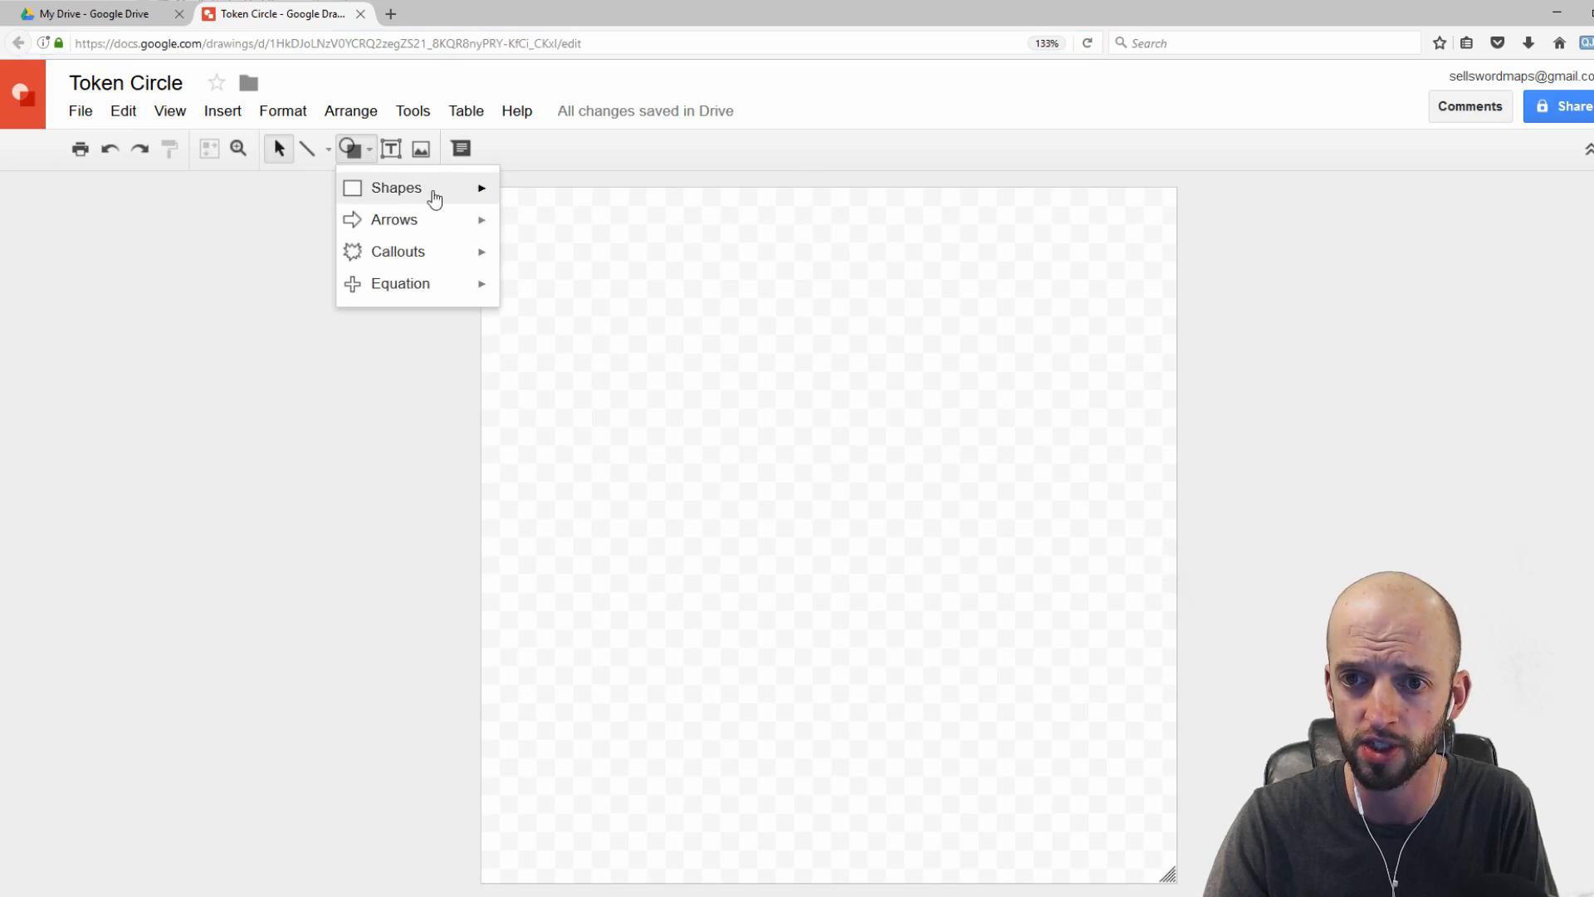
{"action": "mouse_move", "coordinate": [434, 196]}
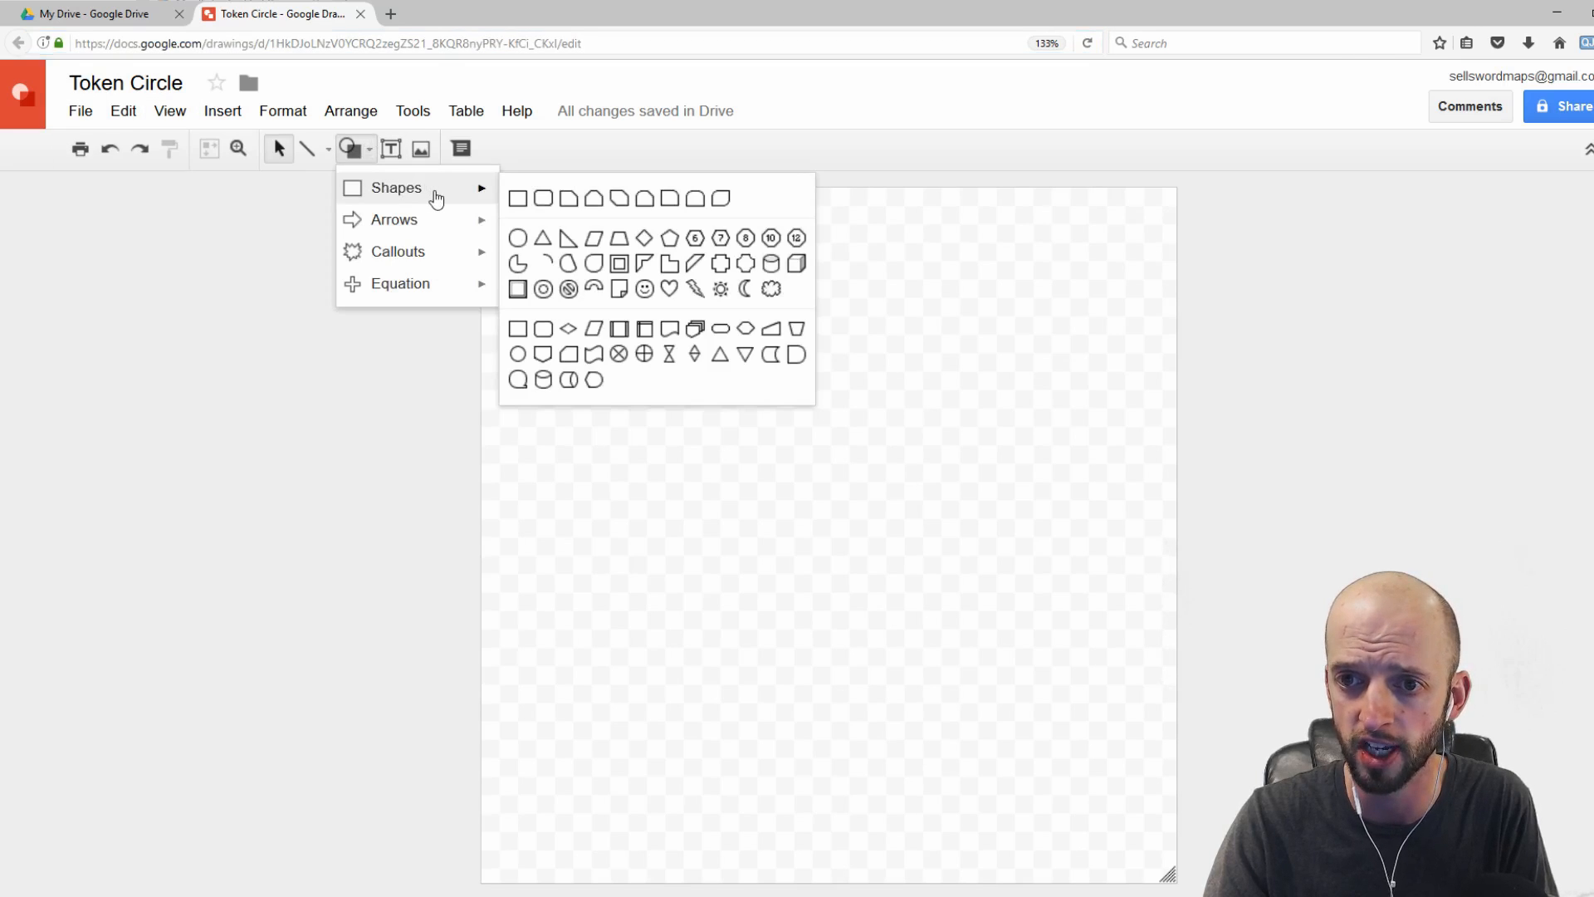
{"action": "left_click", "coordinate": [518, 239]}
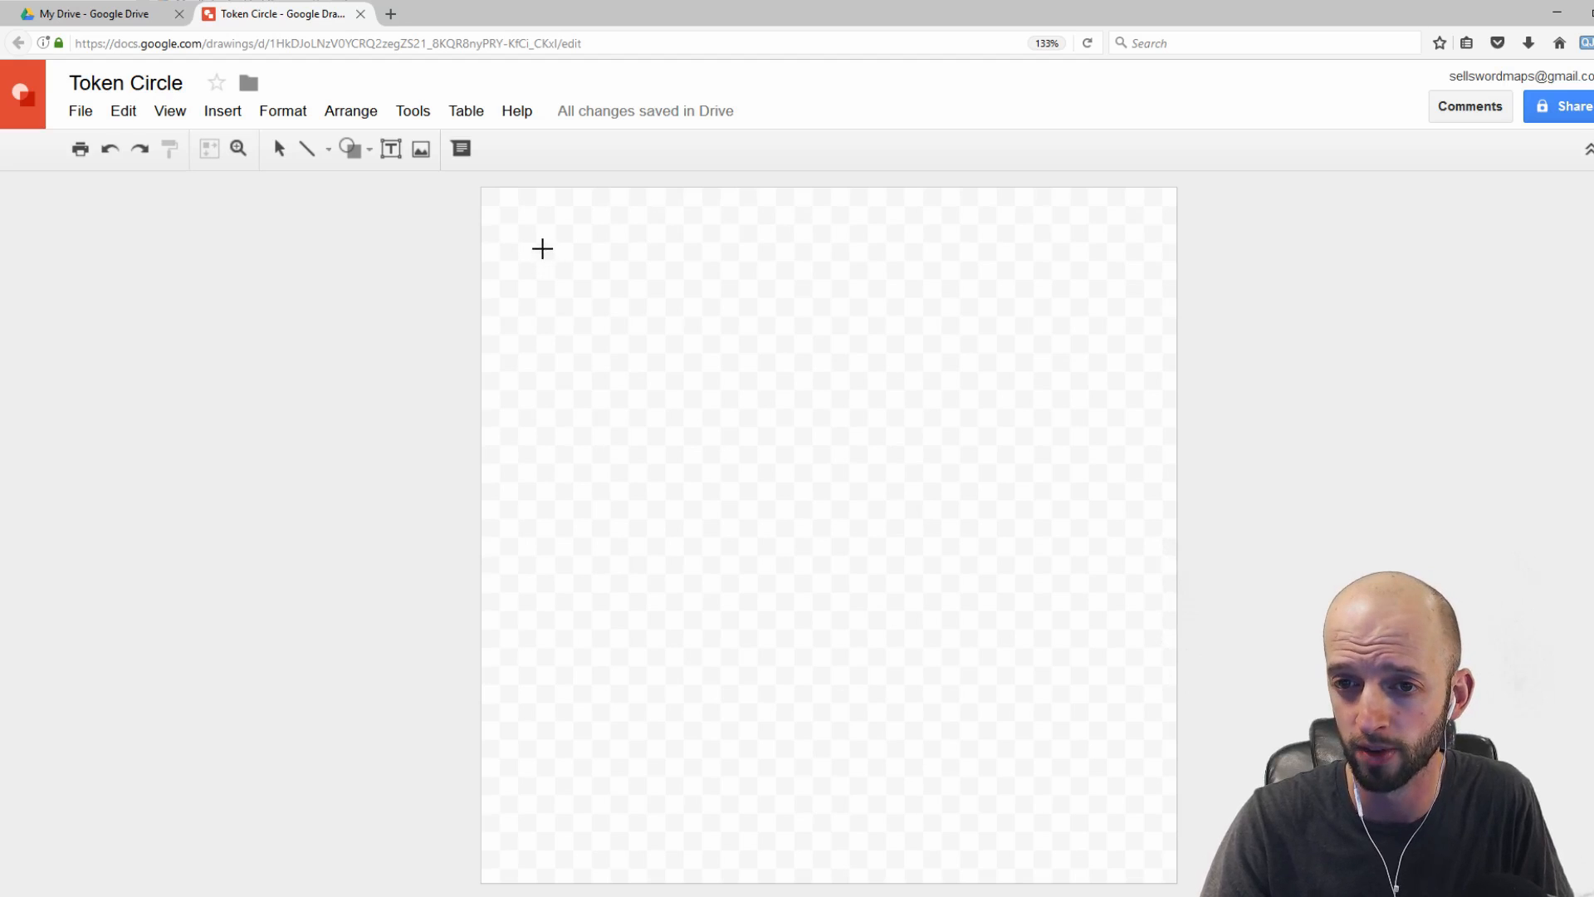
{"action": "left_click_drag", "start_coordinate": [538, 247], "coordinate": [1086, 868]}
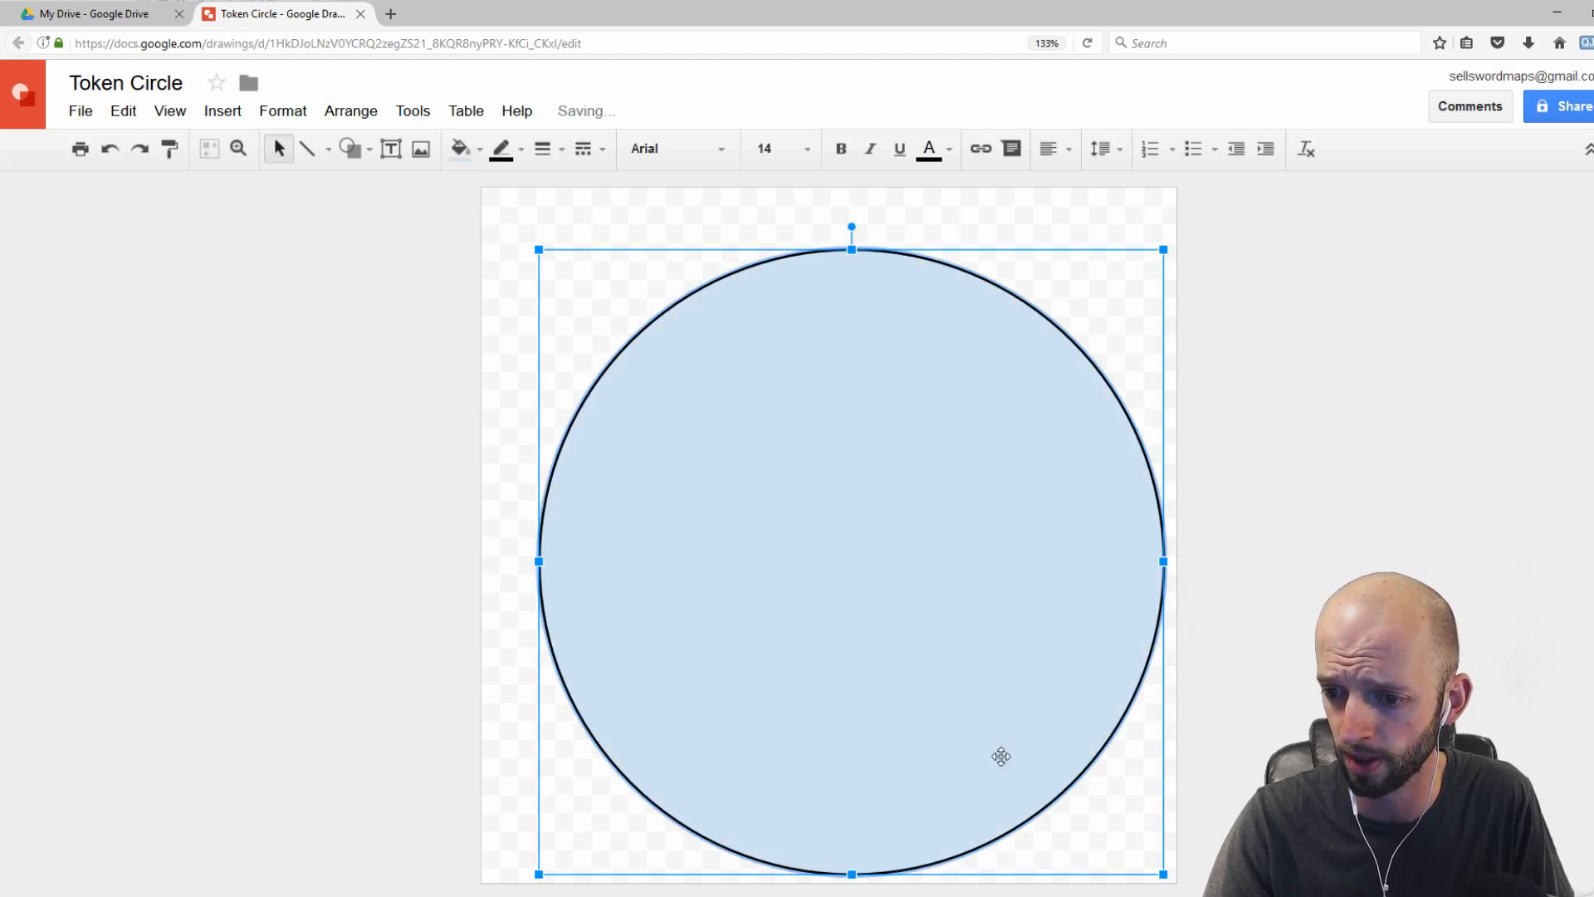
Step: Nudge the circle slightly up-left and set its fill color to transparent
{"action": "left_click_drag", "start_coordinate": [660, 369], "coordinate": [640, 352]}
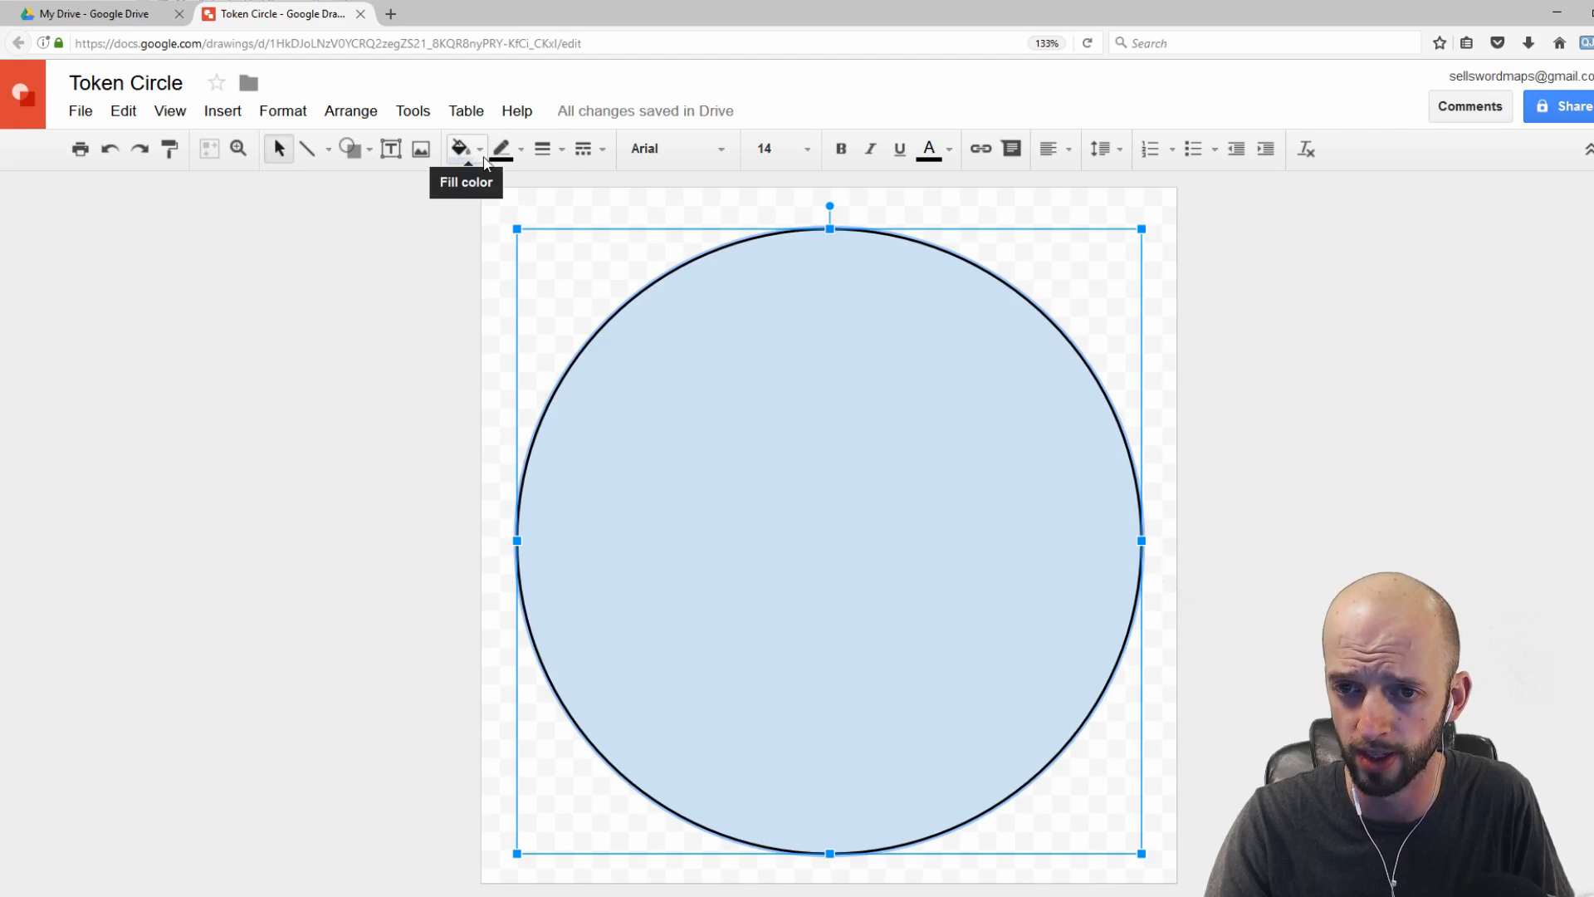
{"action": "left_click", "coordinate": [481, 154]}
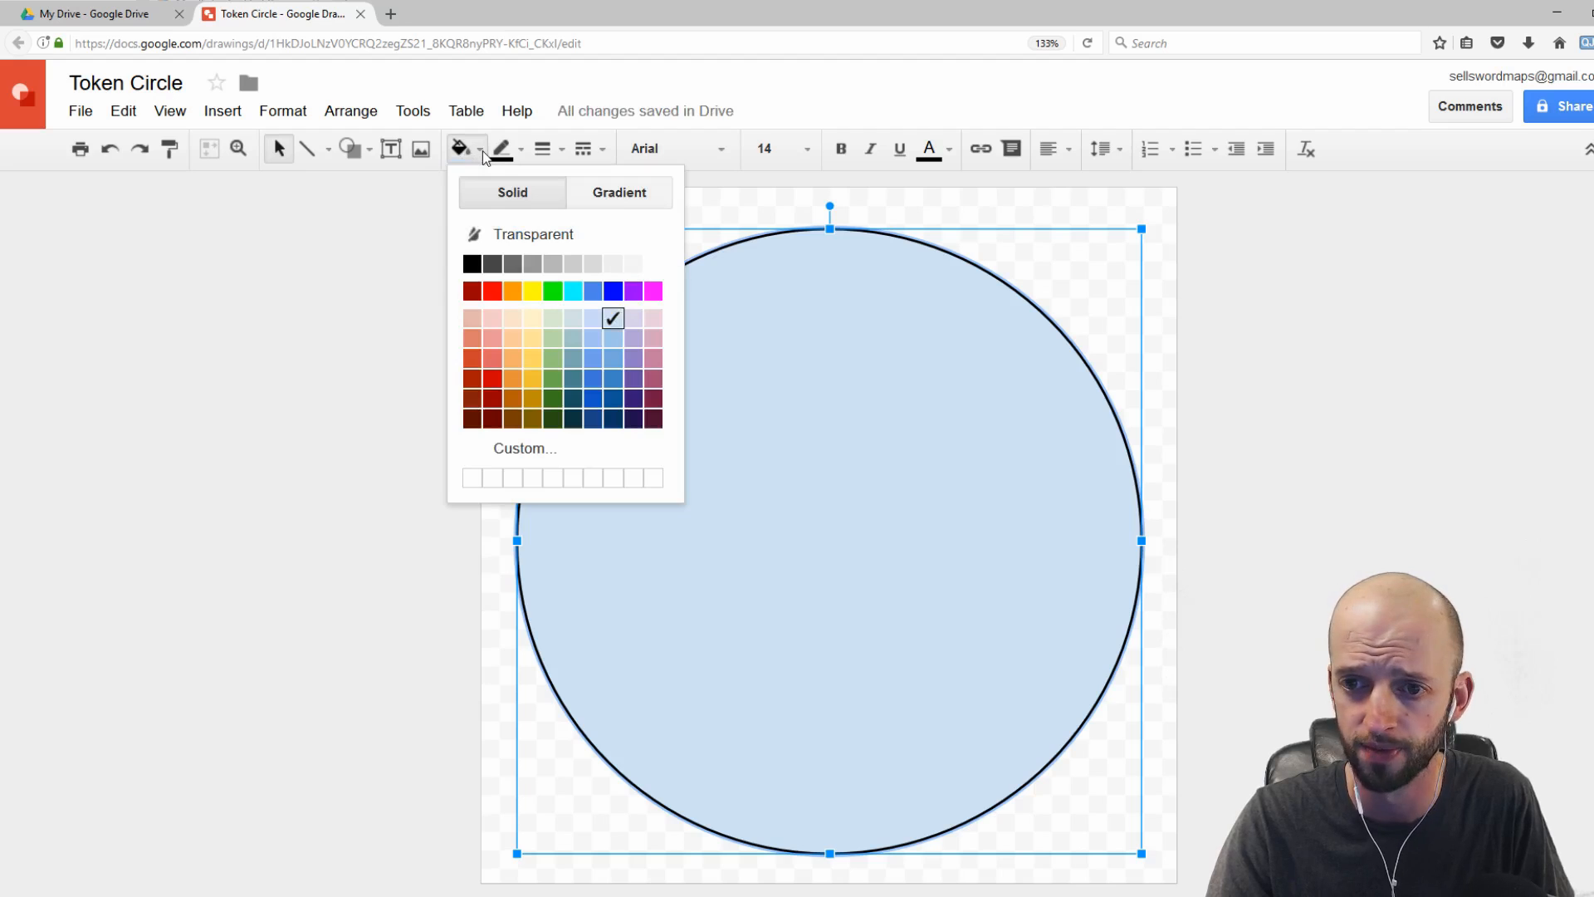
{"action": "left_click", "coordinate": [518, 236]}
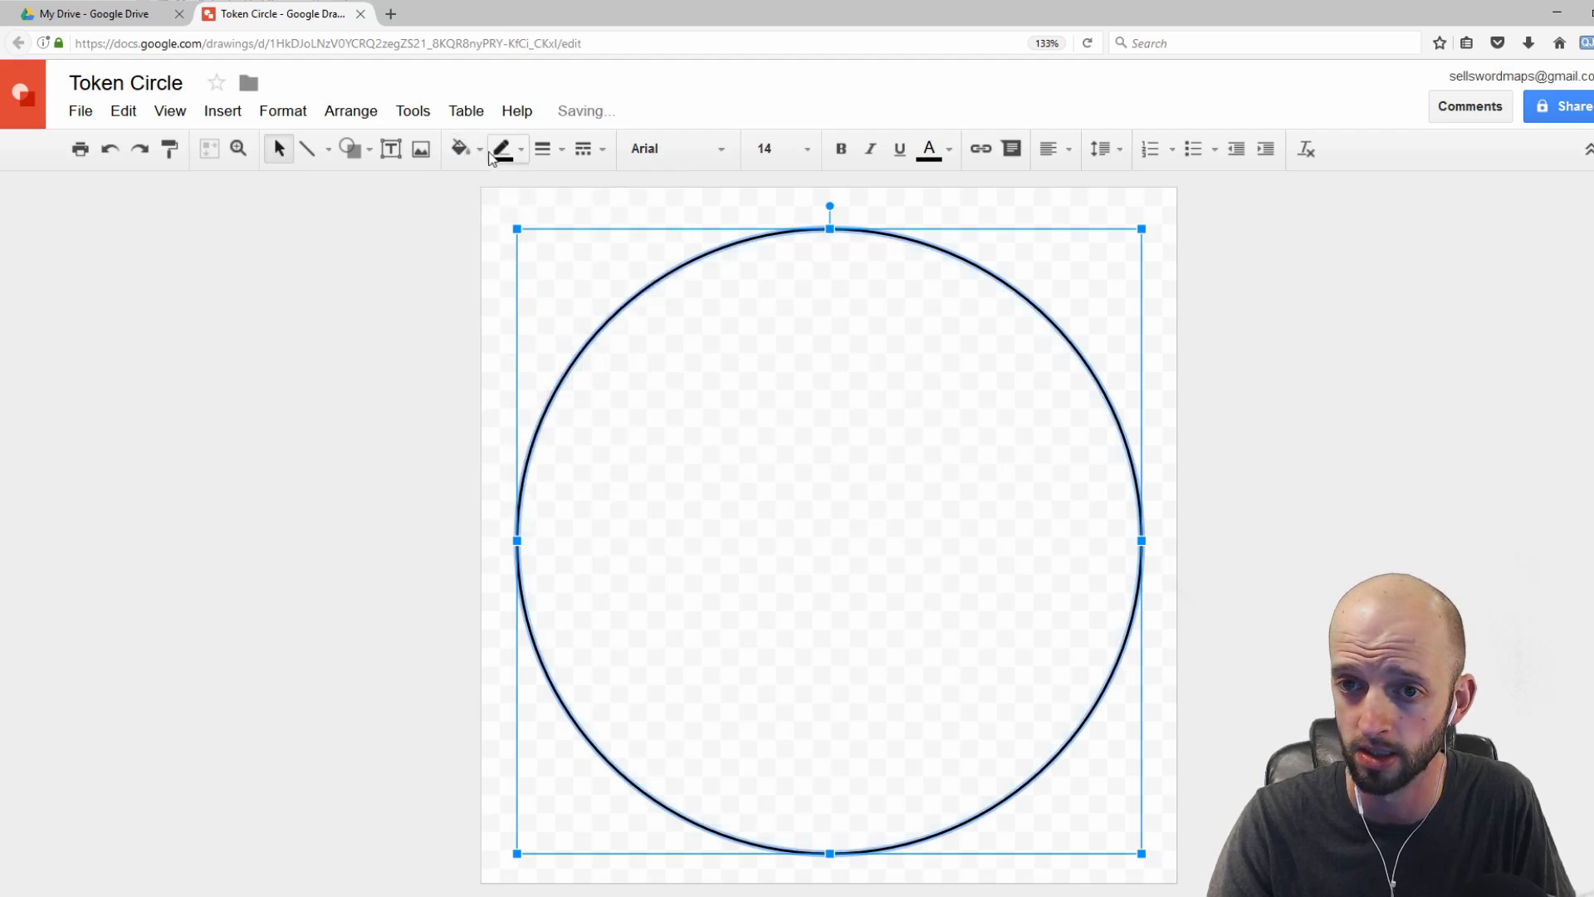
Step: Set the circle's border color to black
{"action": "left_click", "coordinate": [481, 153]}
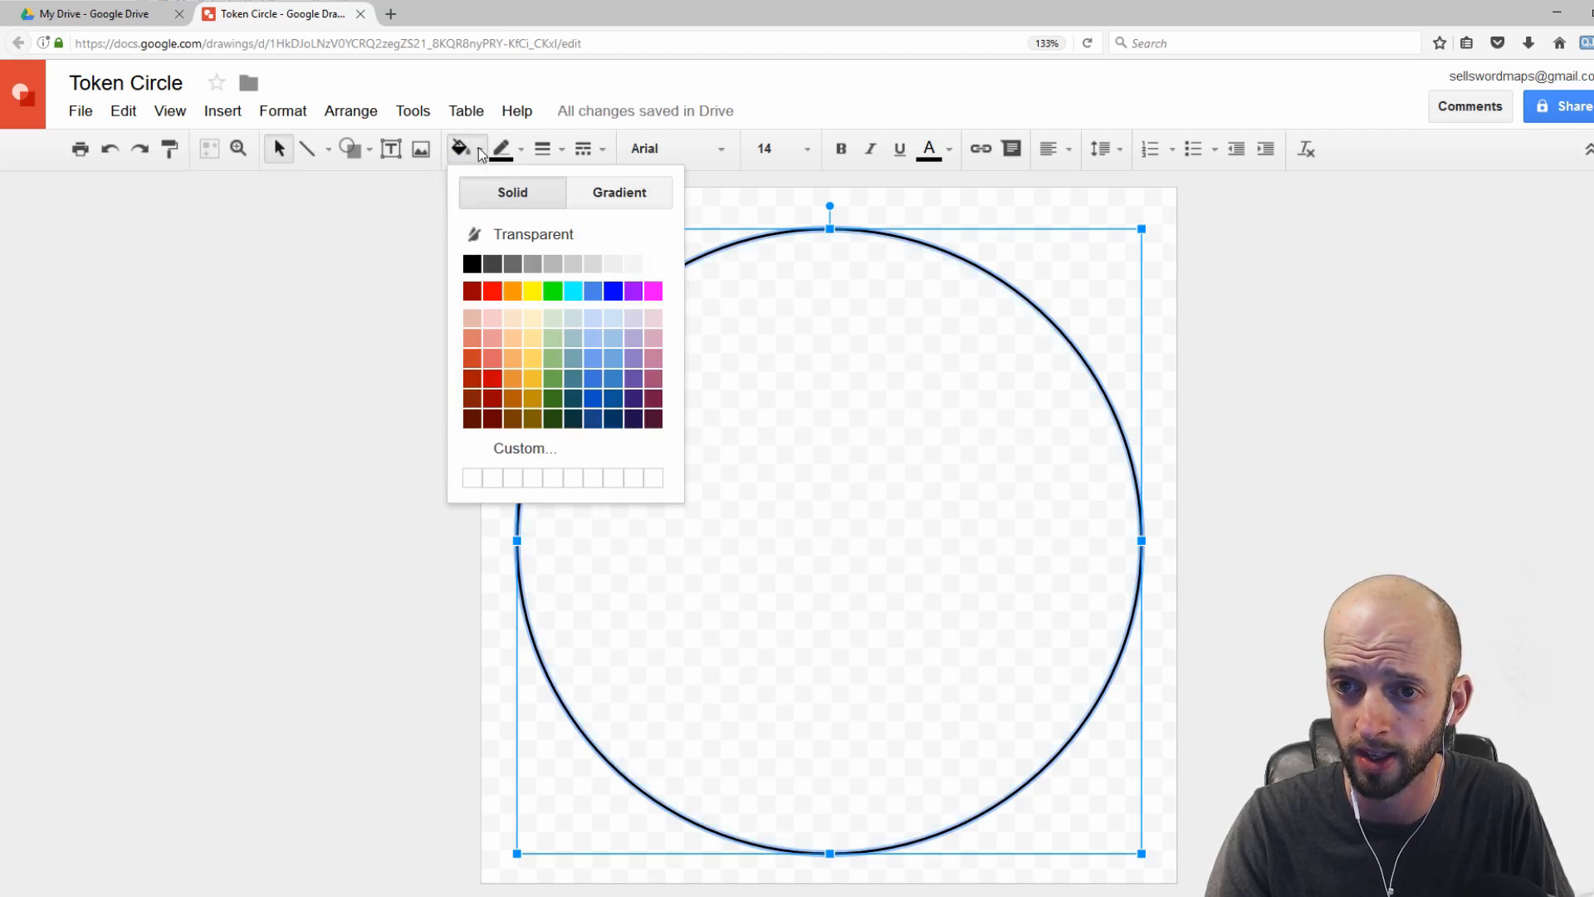
{"action": "left_click", "coordinate": [522, 151]}
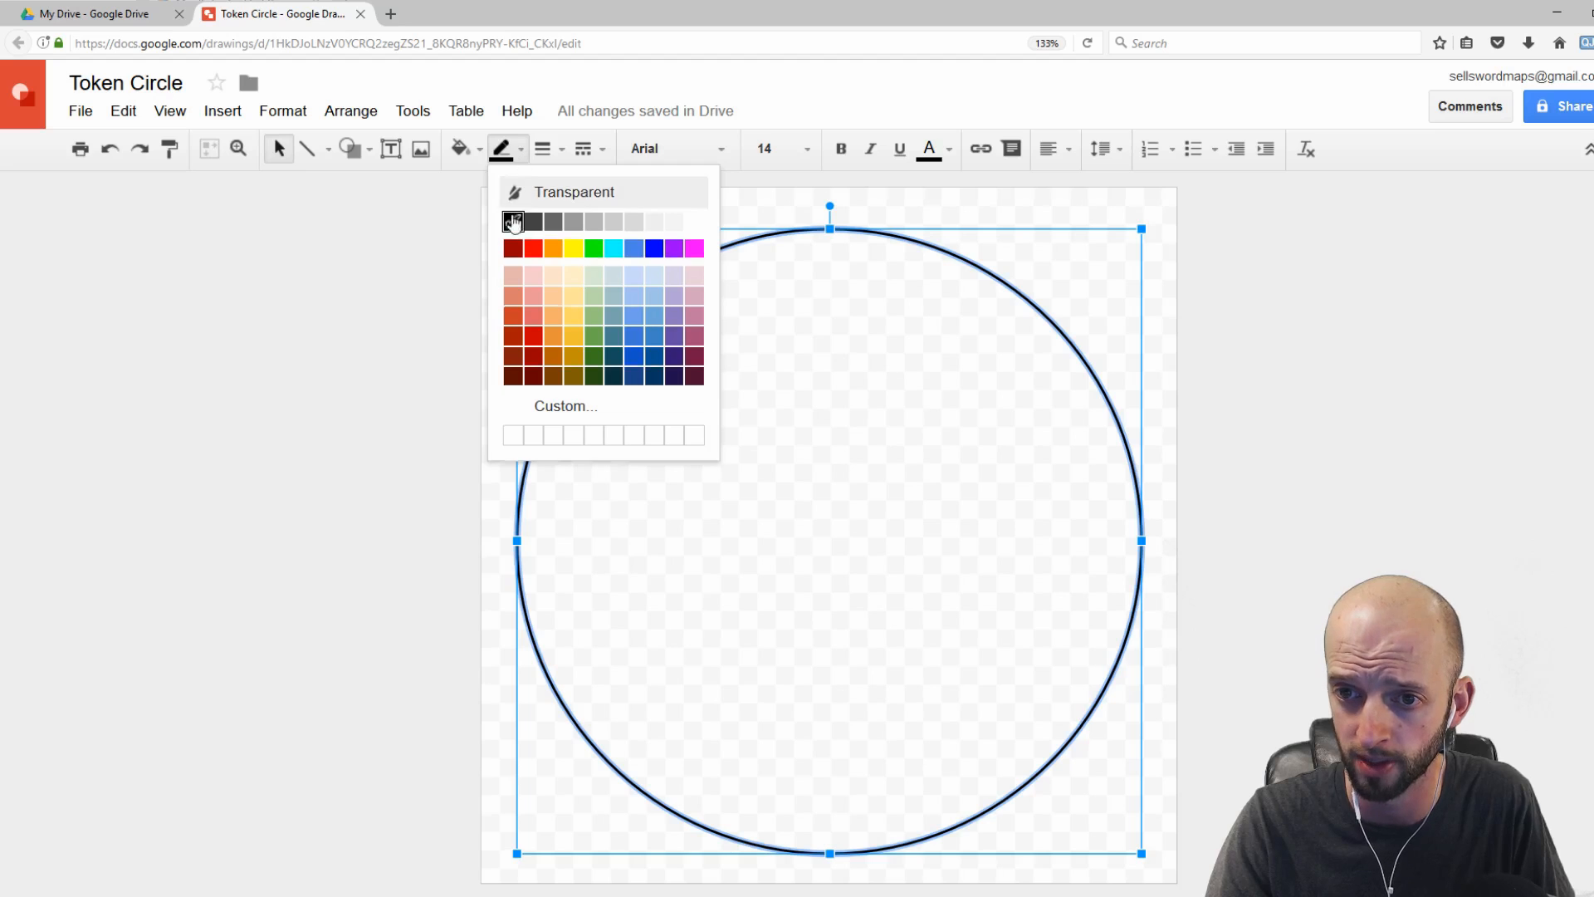
{"action": "left_click", "coordinate": [513, 224]}
Step: Set the circle's border weight to 16px
{"action": "left_click", "coordinate": [562, 157]}
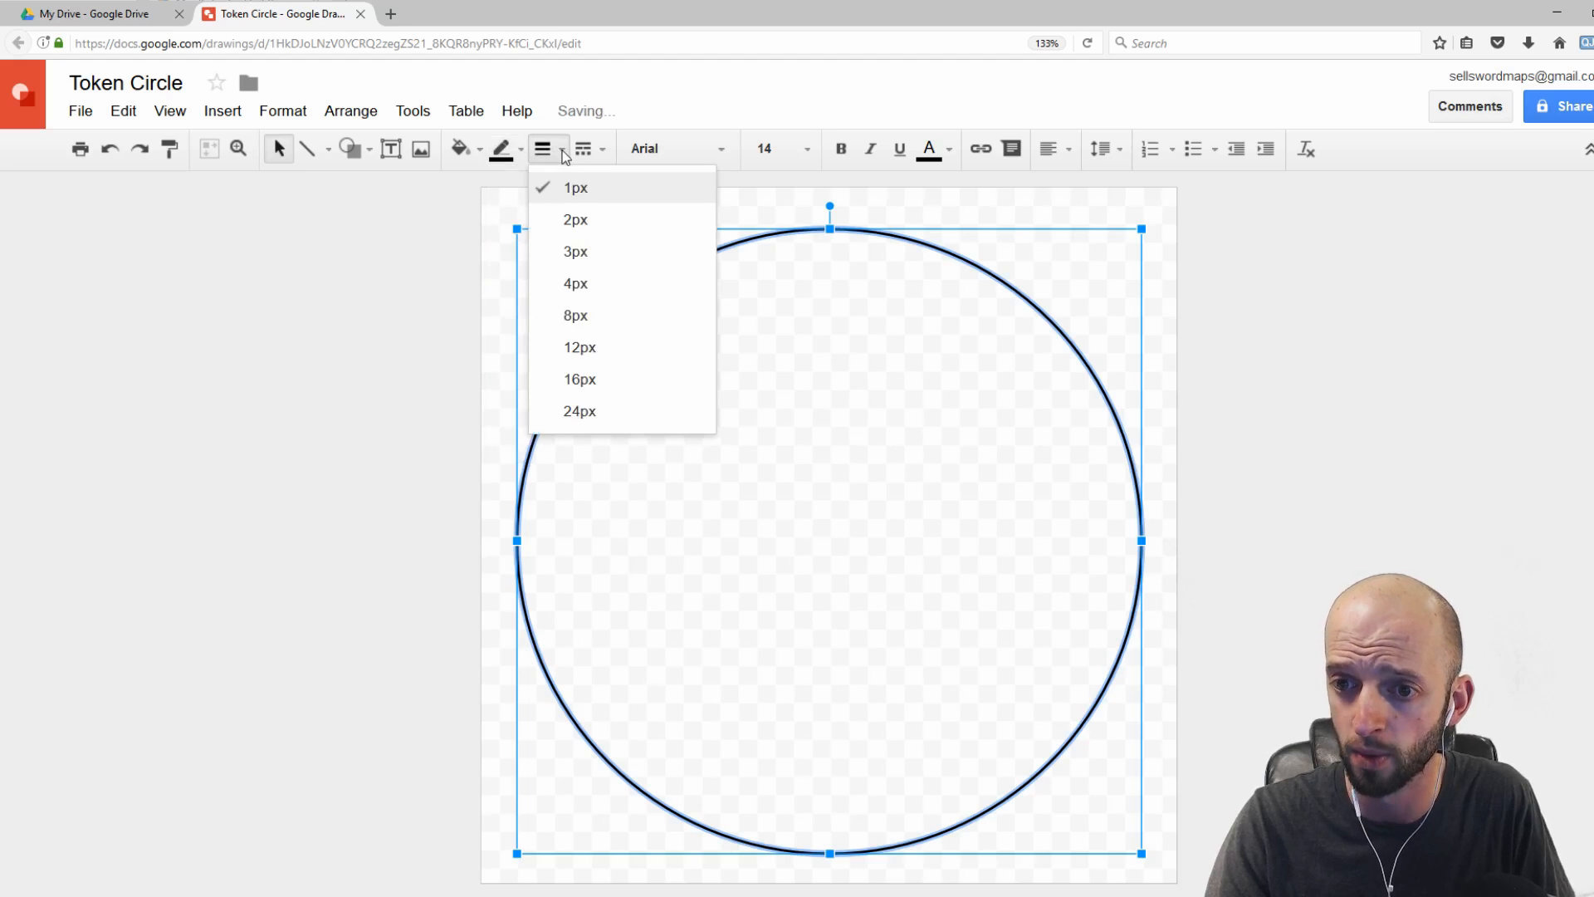
{"action": "left_click", "coordinate": [583, 411]}
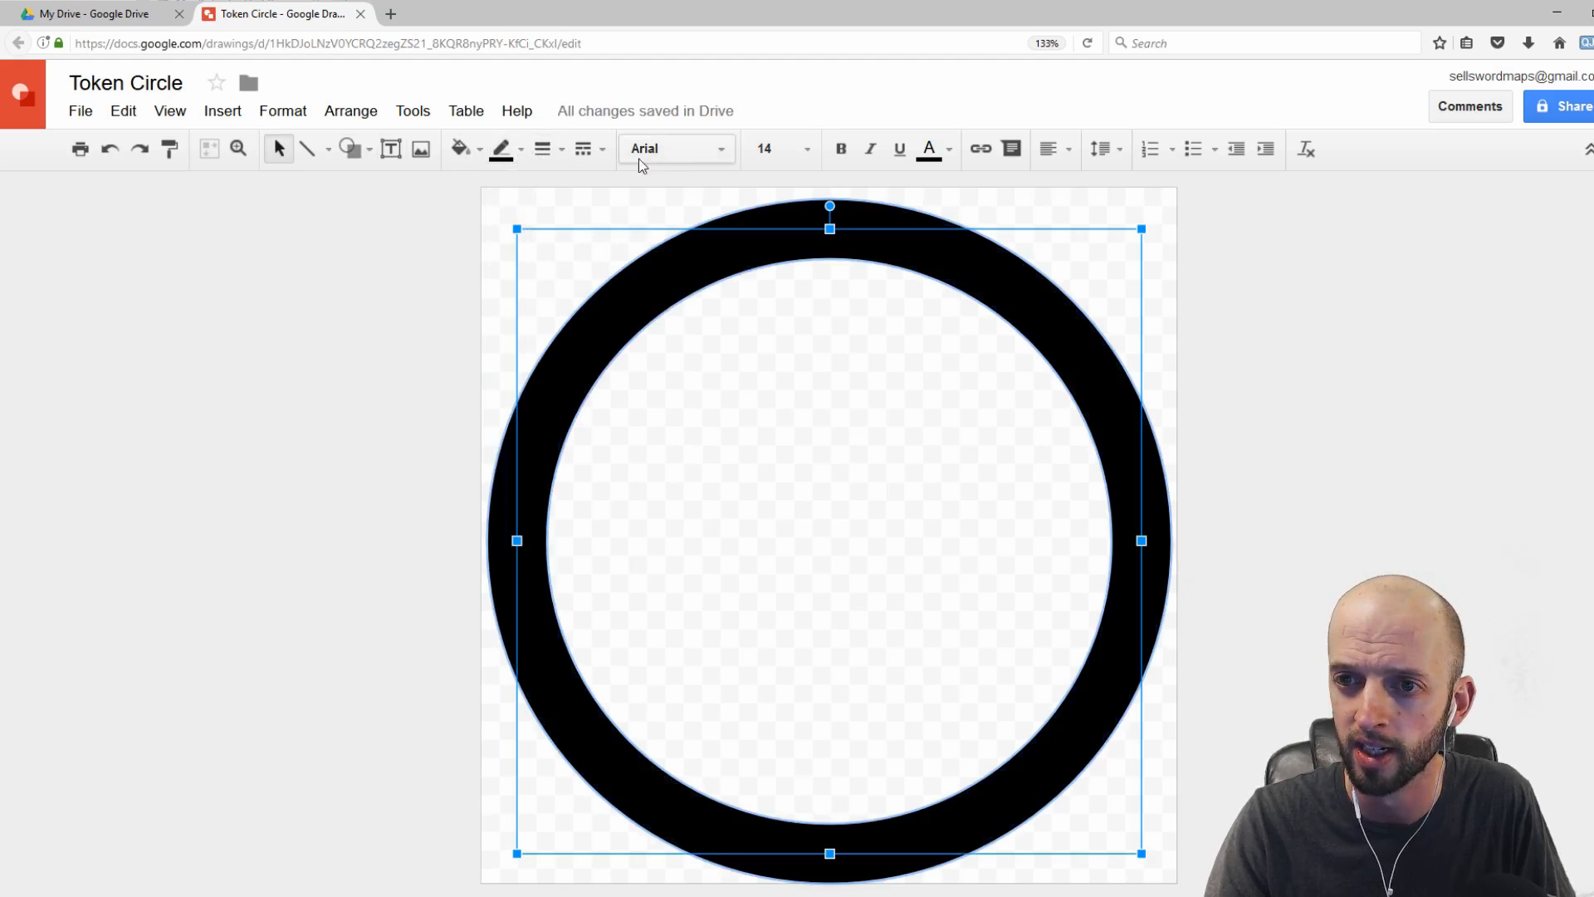
{"action": "left_click", "coordinate": [545, 149]}
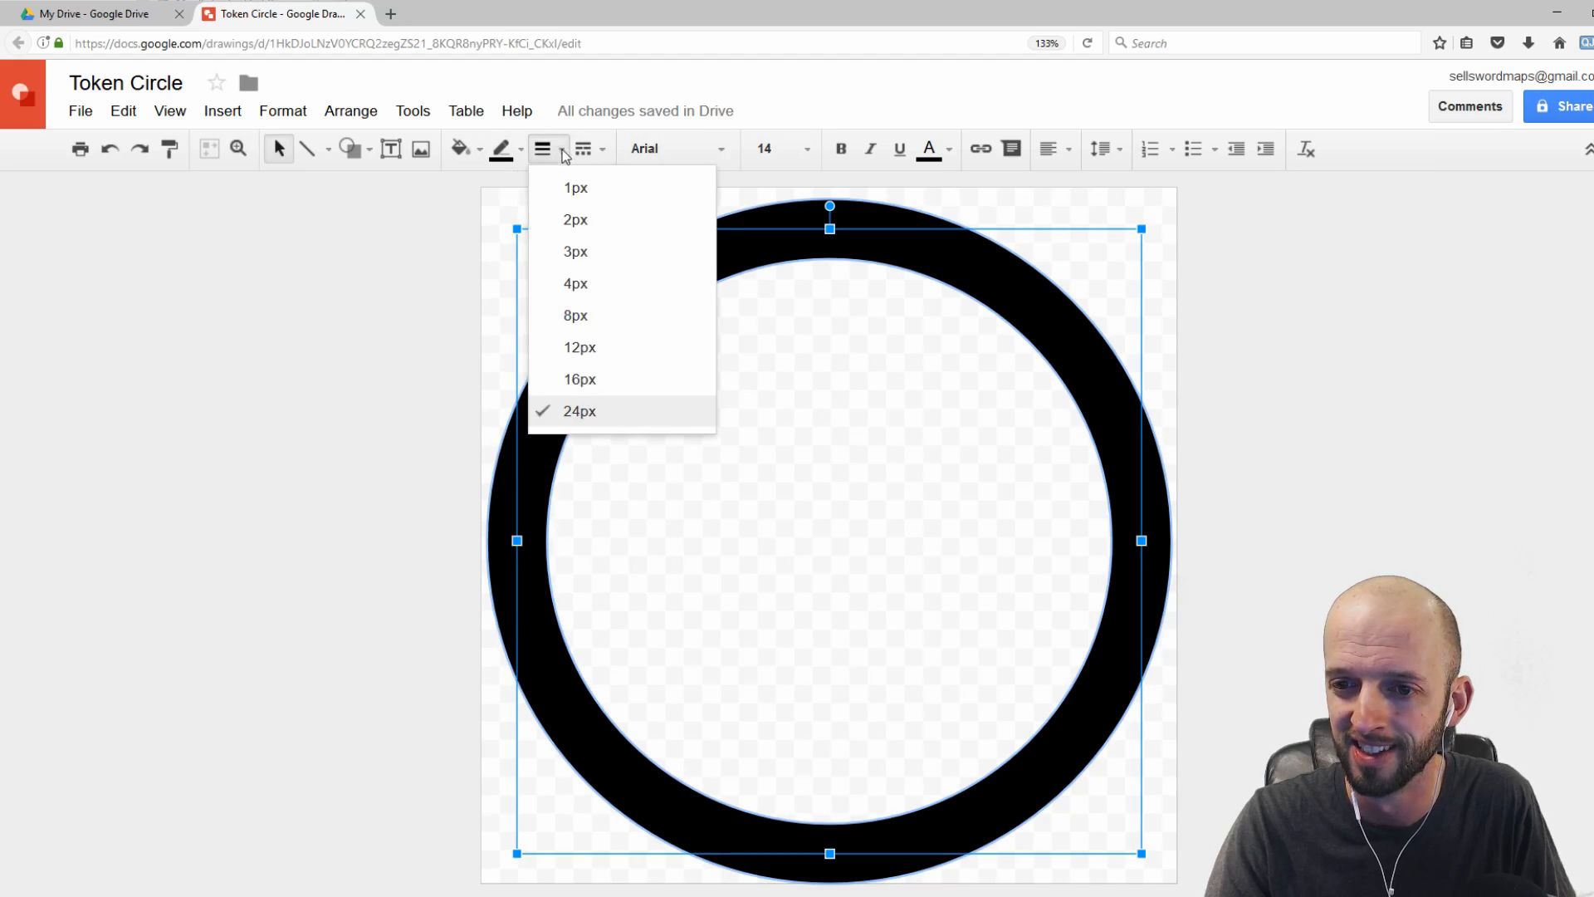
{"action": "left_click", "coordinate": [568, 380]}
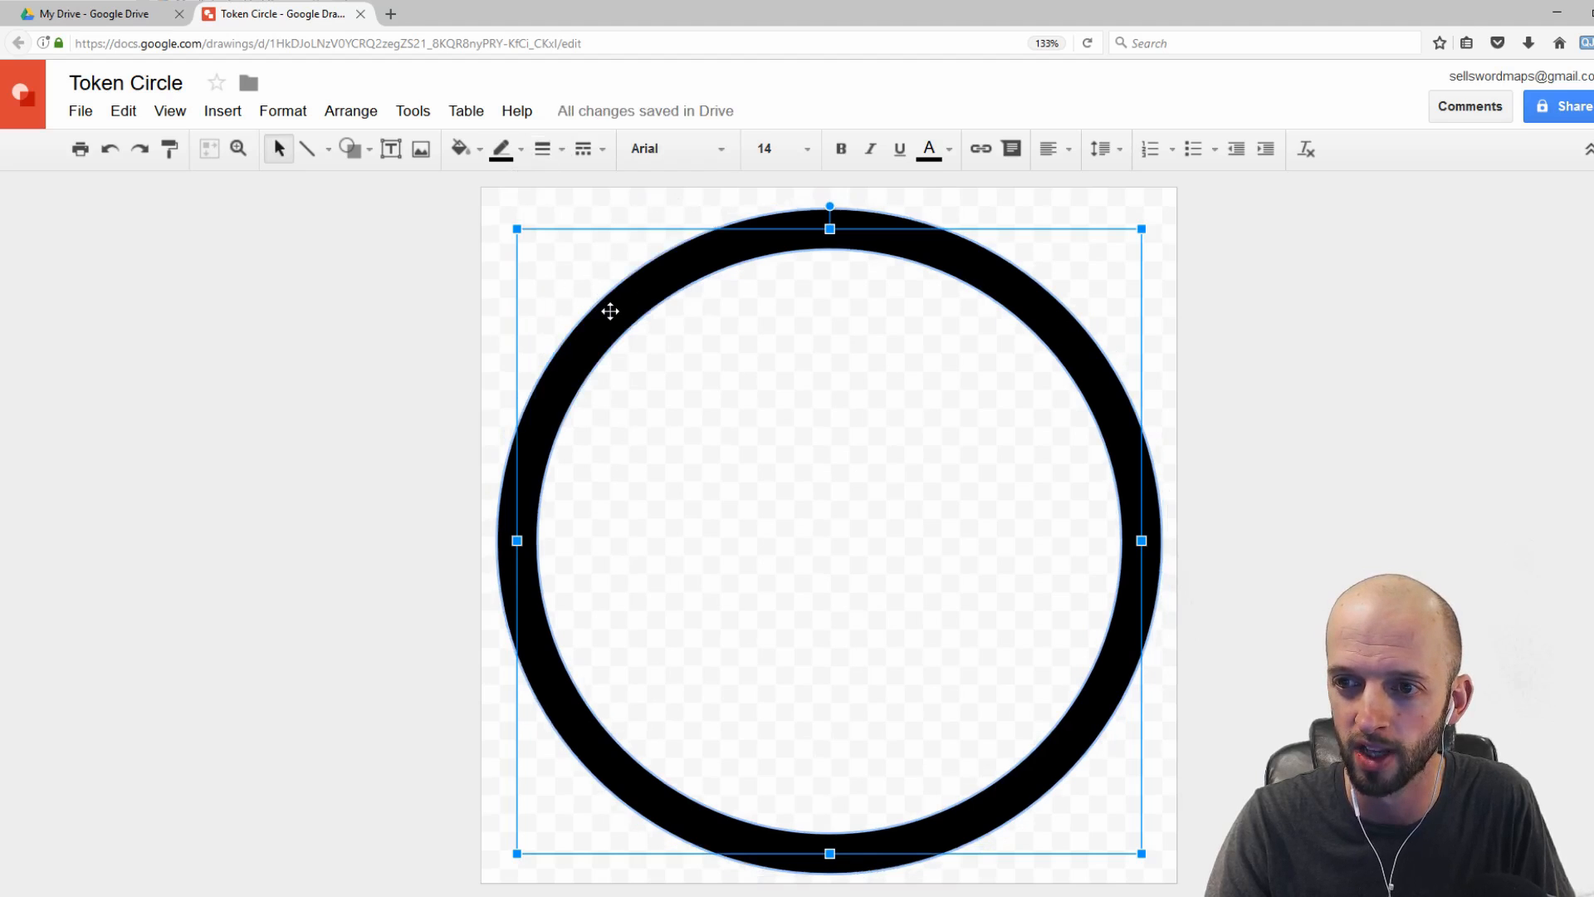
Step: Reposition and resize the ring so it fits centered within the page edges, then deselect it
{"action": "left_click_drag", "start_coordinate": [610, 312], "coordinate": [598, 309]}
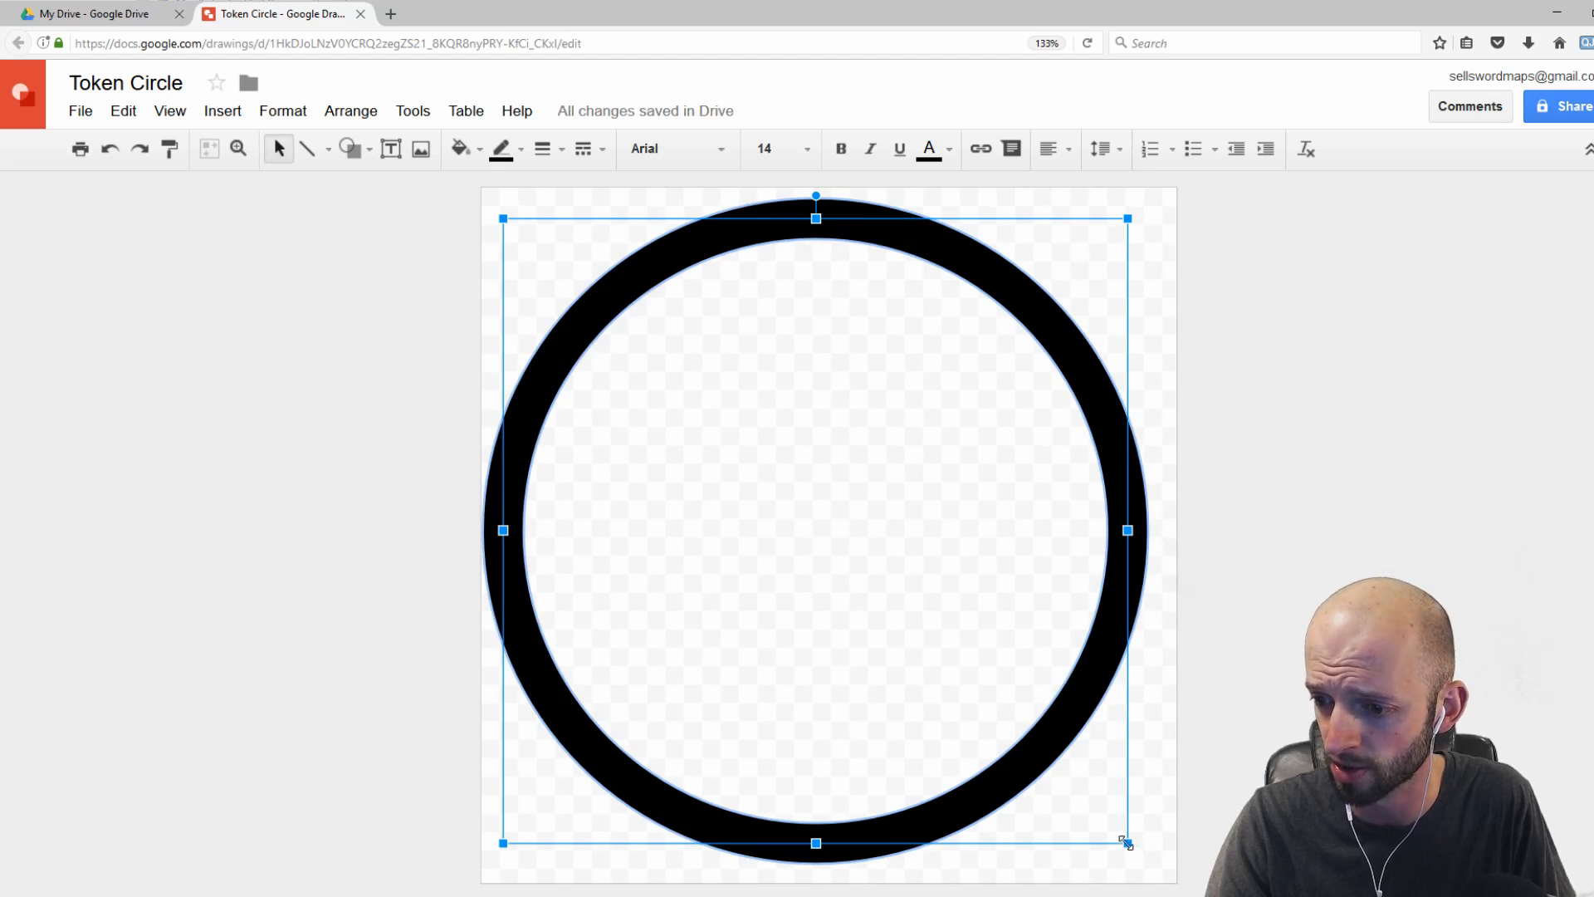
{"action": "left_click_drag", "start_coordinate": [1126, 842], "coordinate": [1150, 863]}
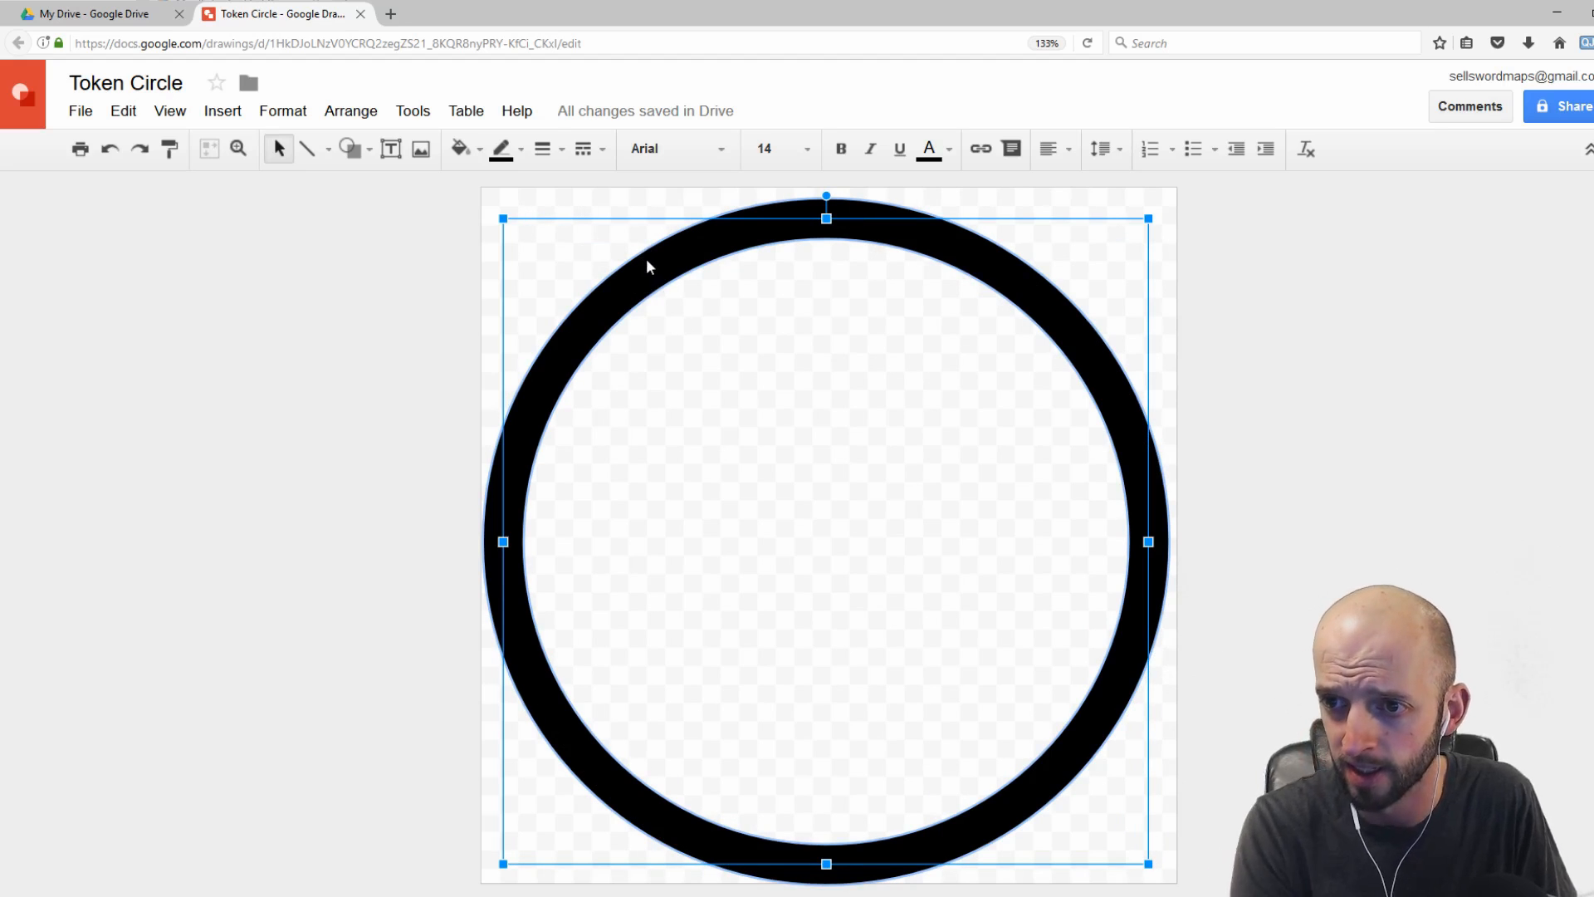
{"action": "key", "text": "Up"}
{"action": "key", "text": "Up"}
{"action": "key", "text": "Up"}
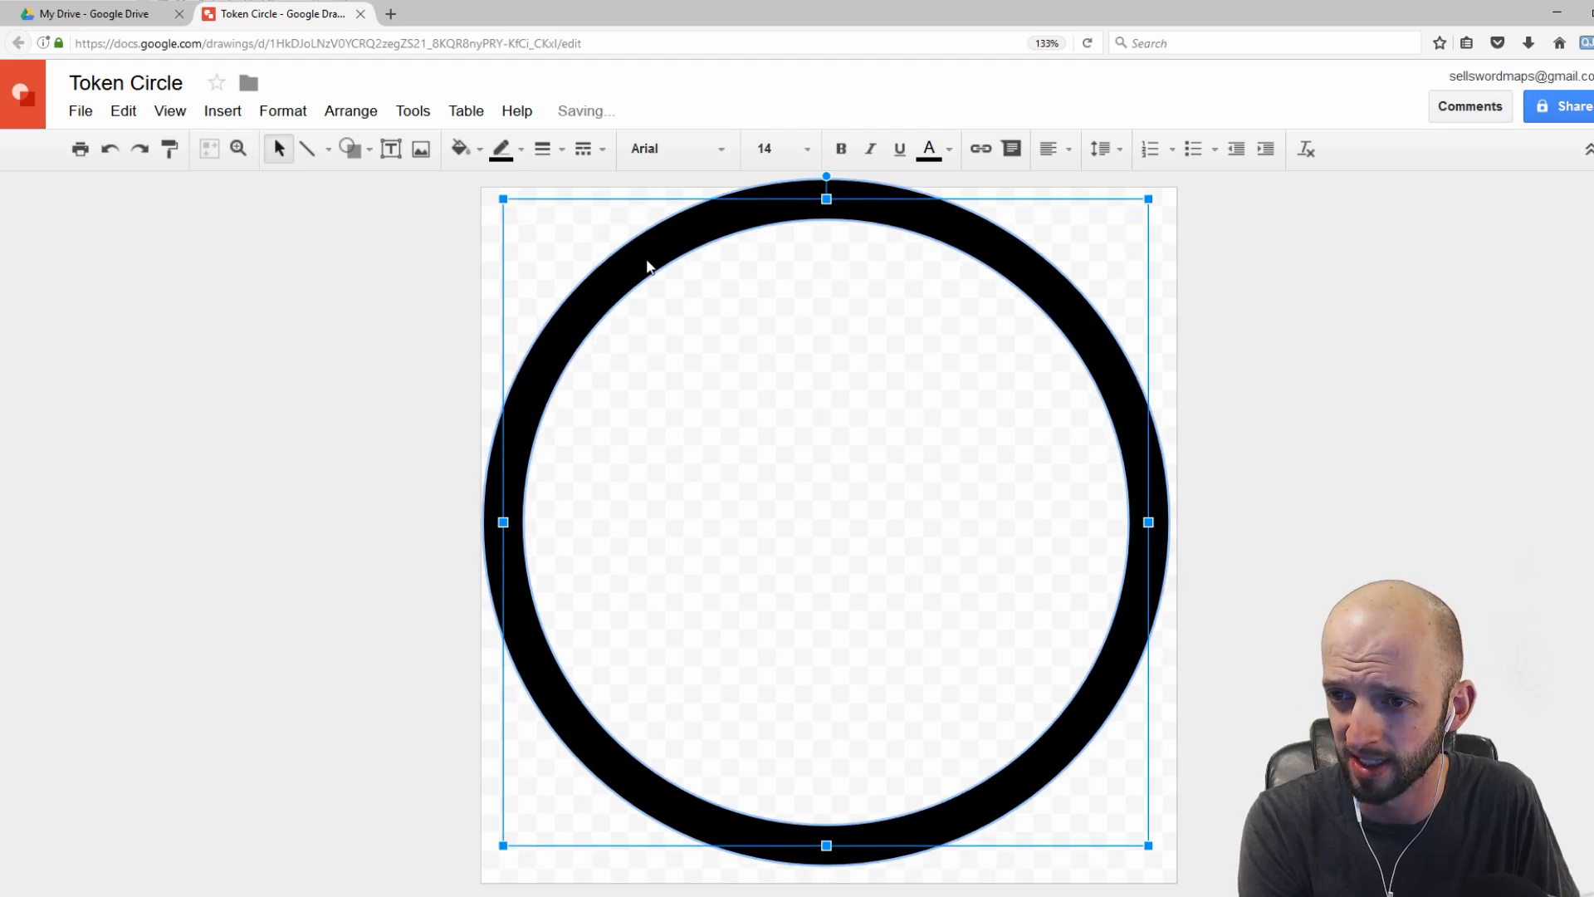
{"action": "key", "text": "Down"}
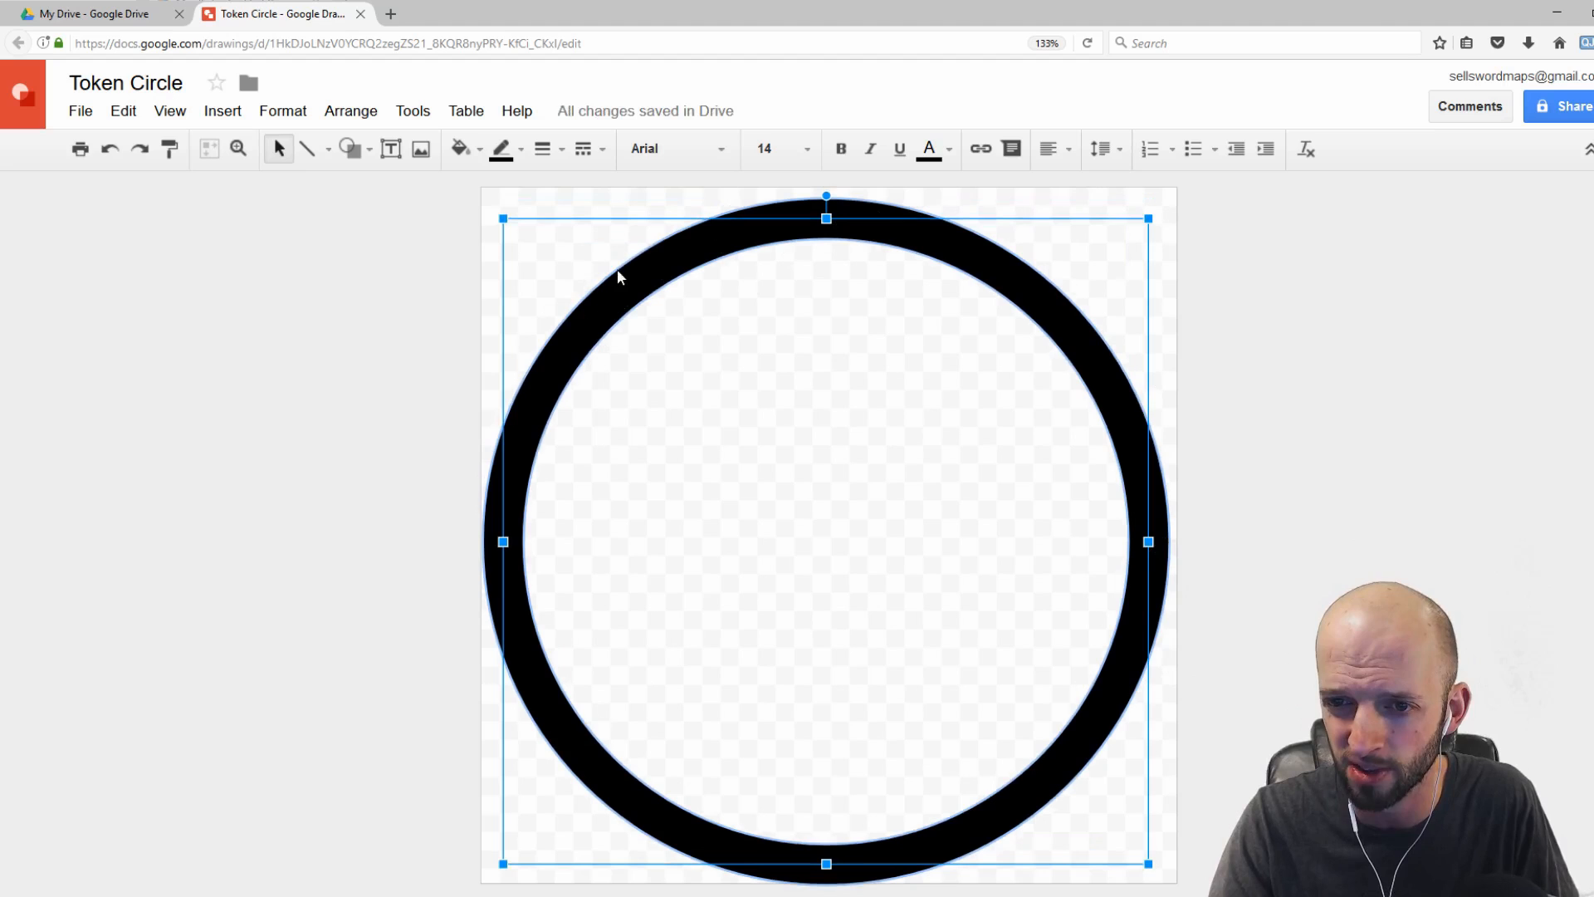
{"action": "left_click_drag", "start_coordinate": [755, 232], "coordinate": [759, 232]}
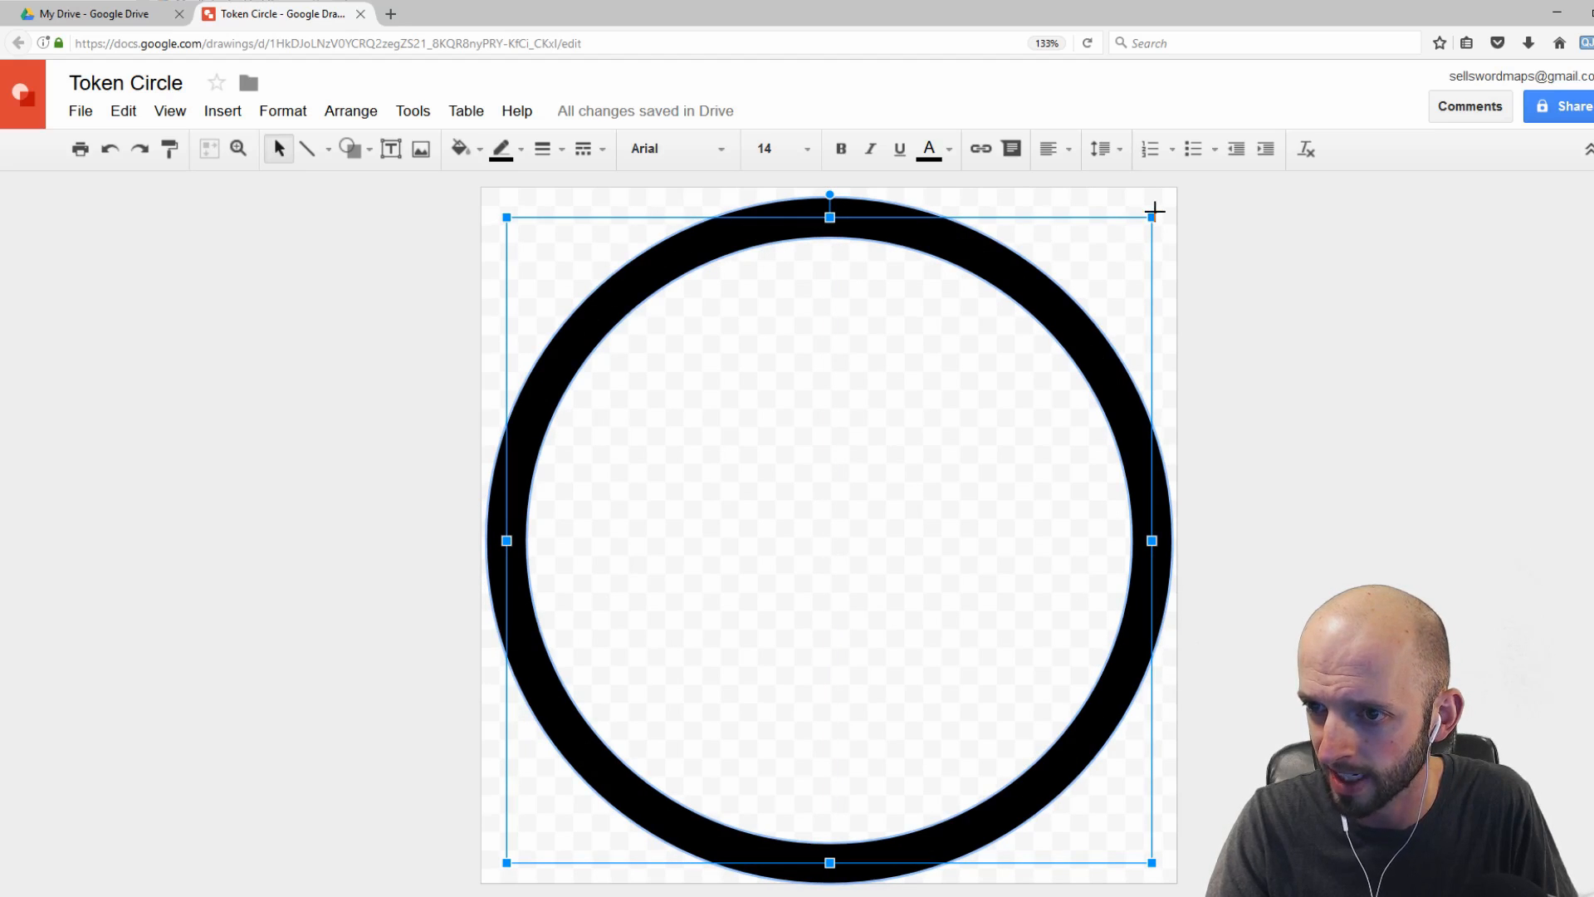
{"action": "left_click_drag", "start_coordinate": [1154, 210], "coordinate": [1157, 203]}
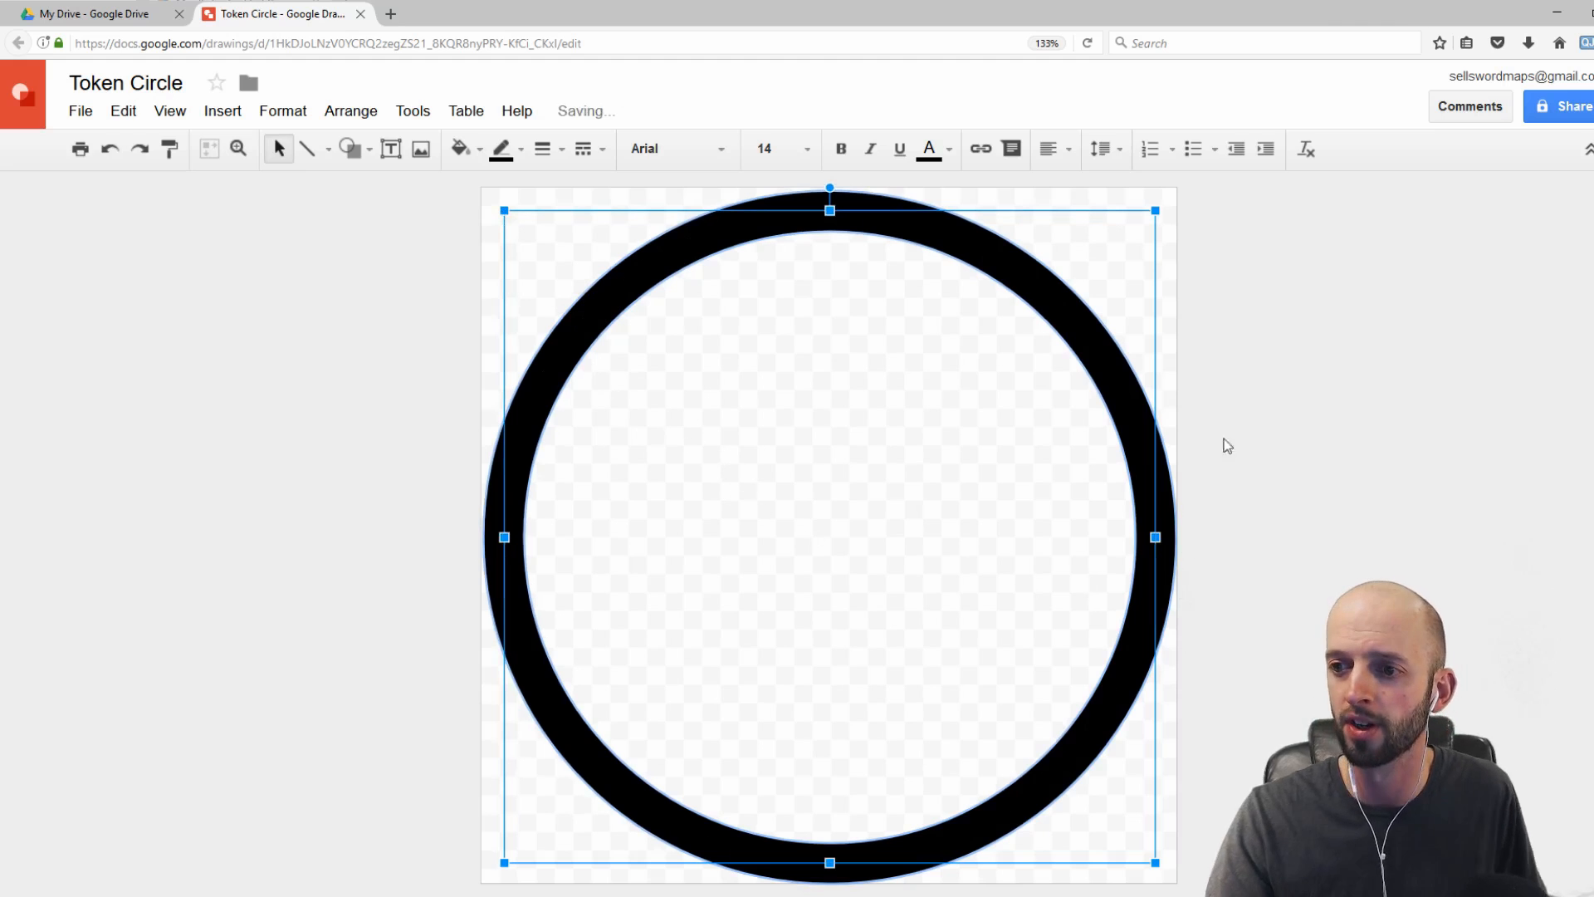
{"action": "left_click", "coordinate": [1220, 351]}
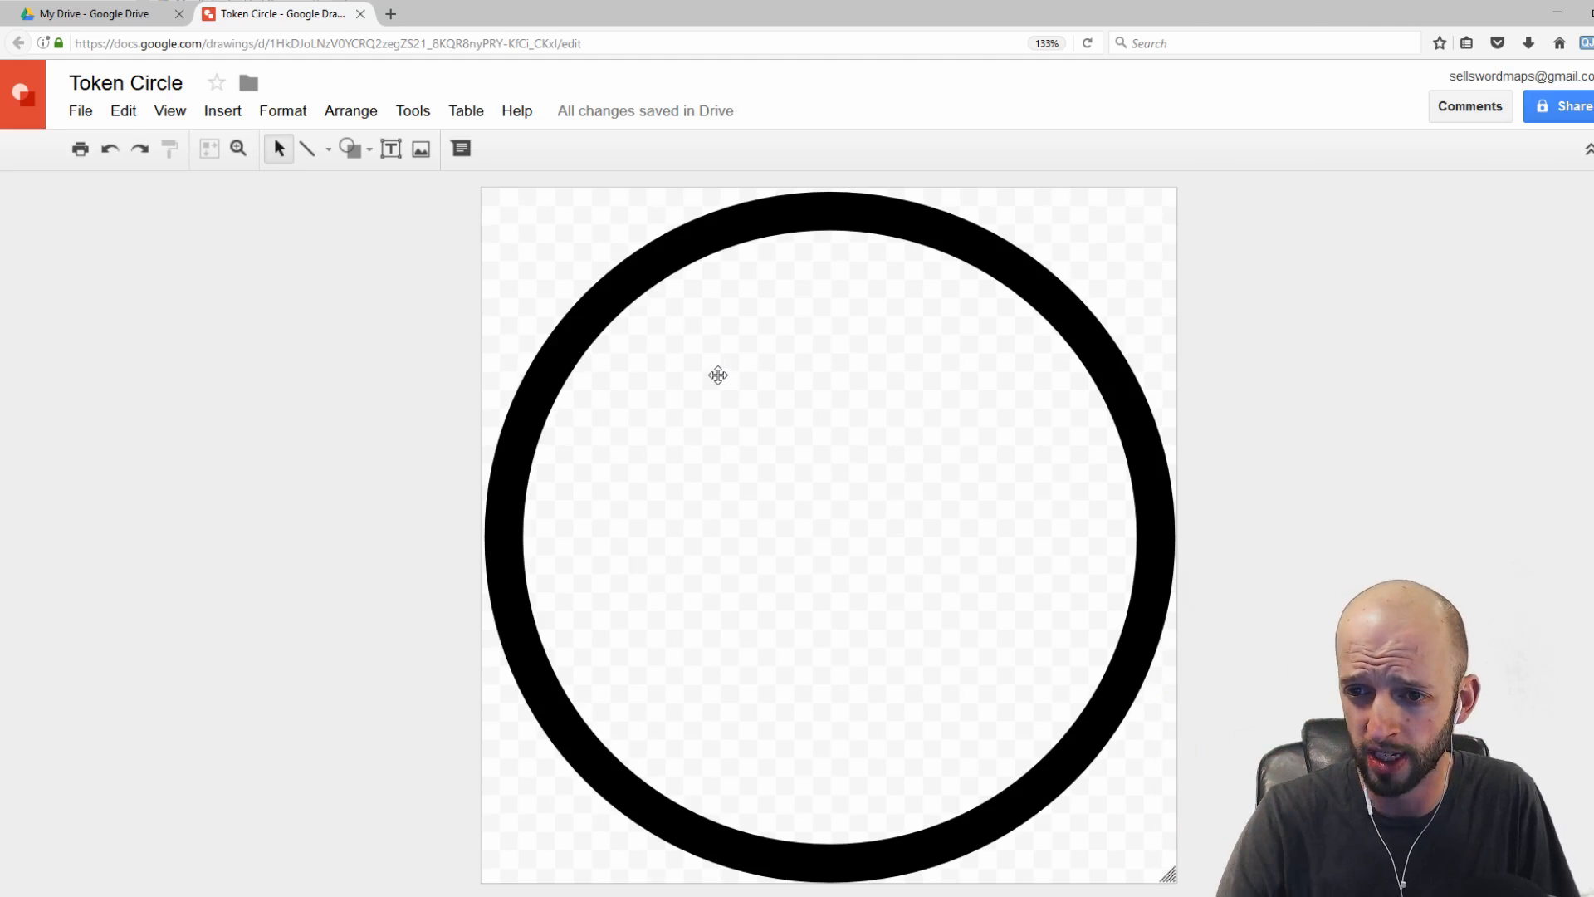
Step: Duplicate the black ring, shrink the copy, and center it just inside the original ring
{"action": "left_click", "coordinate": [565, 359]}
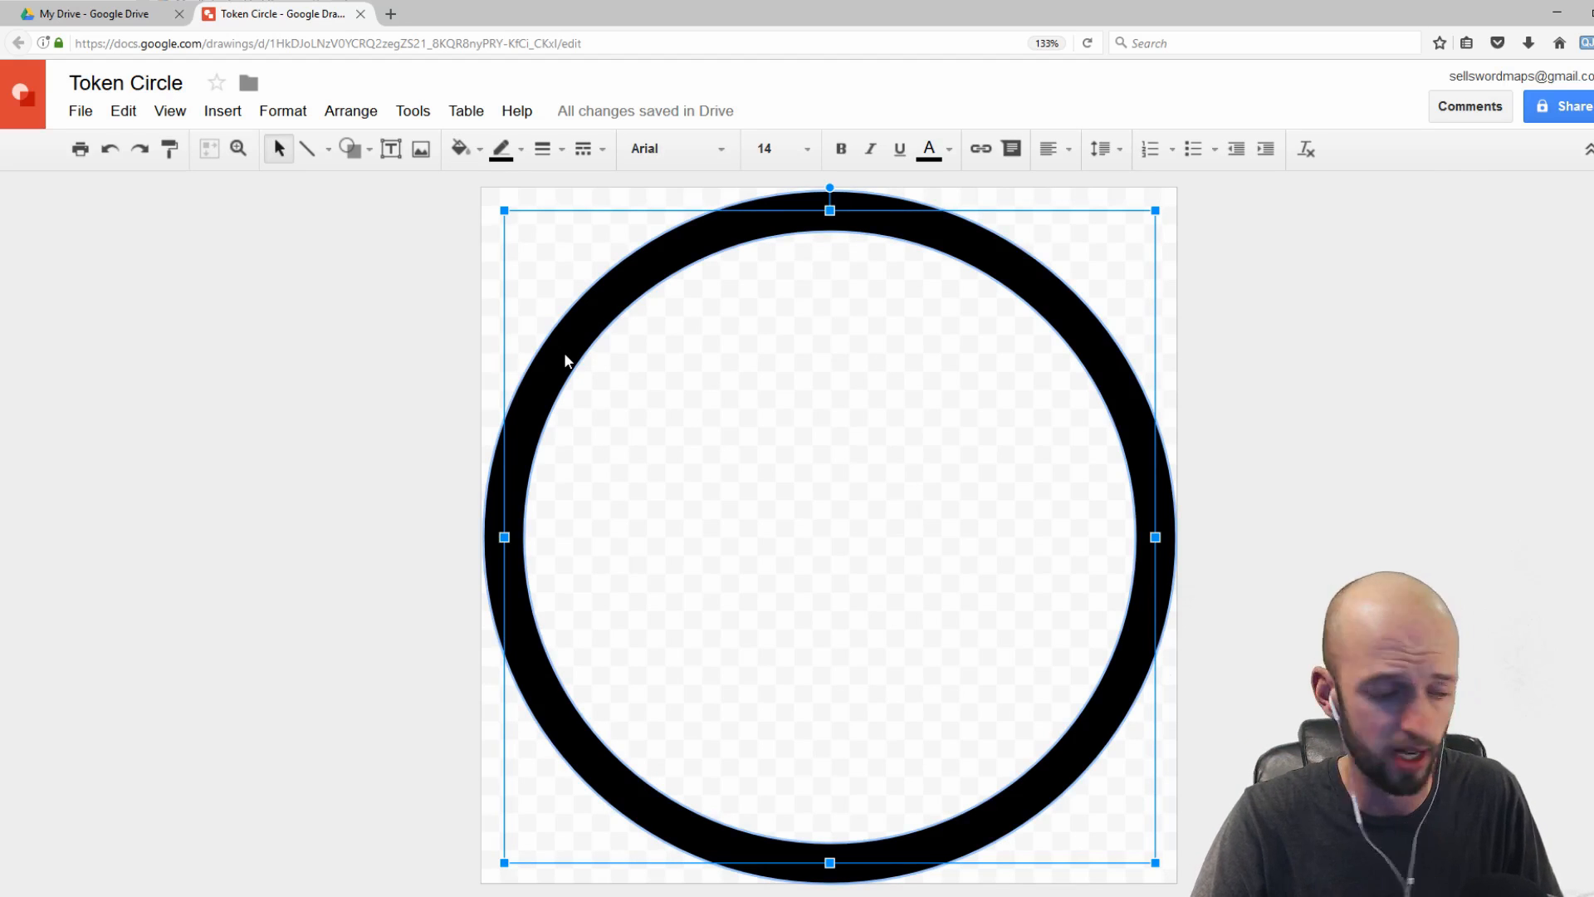
{"action": "key", "text": "ctrl+d"}
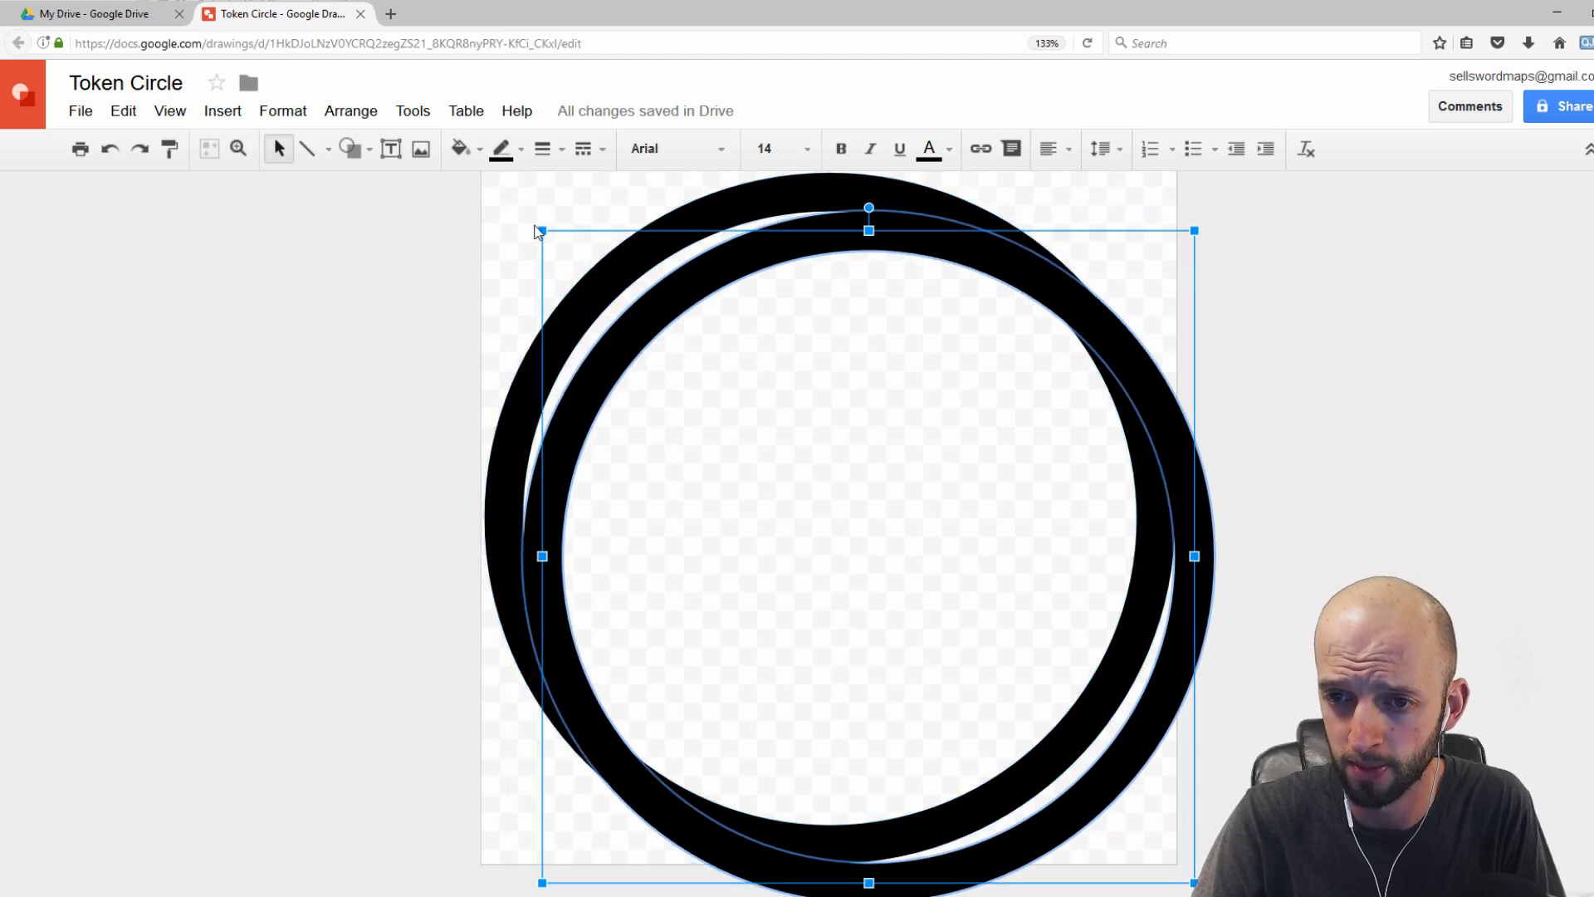
{"action": "left_click_drag", "start_coordinate": [544, 231], "coordinate": [573, 253]}
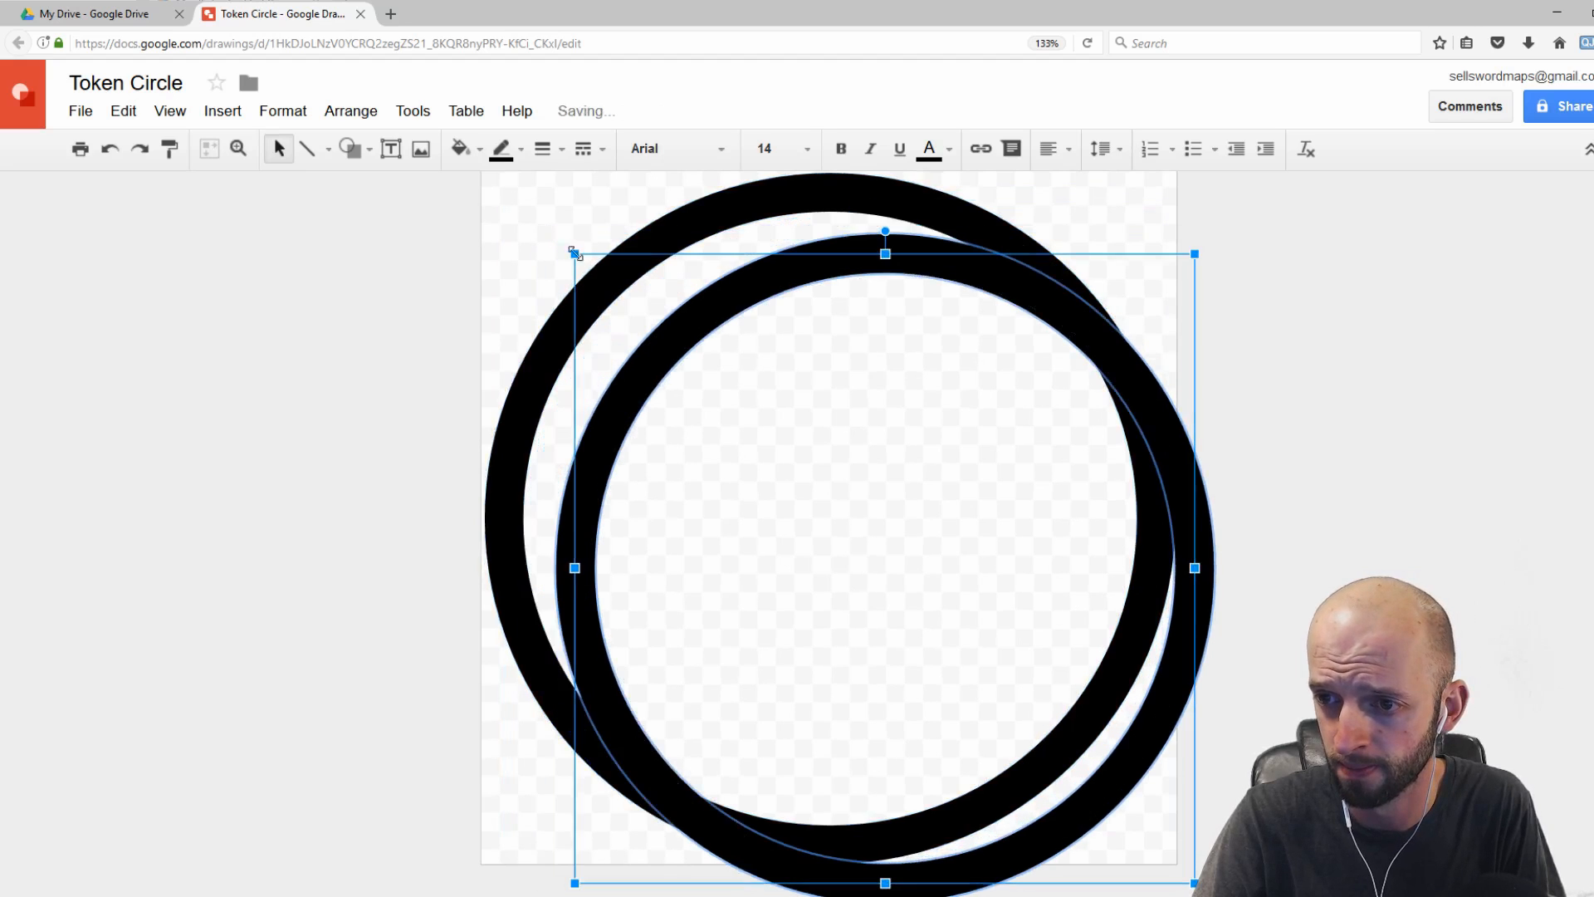
{"action": "left_click_drag", "start_coordinate": [690, 338], "coordinate": [628, 294]}
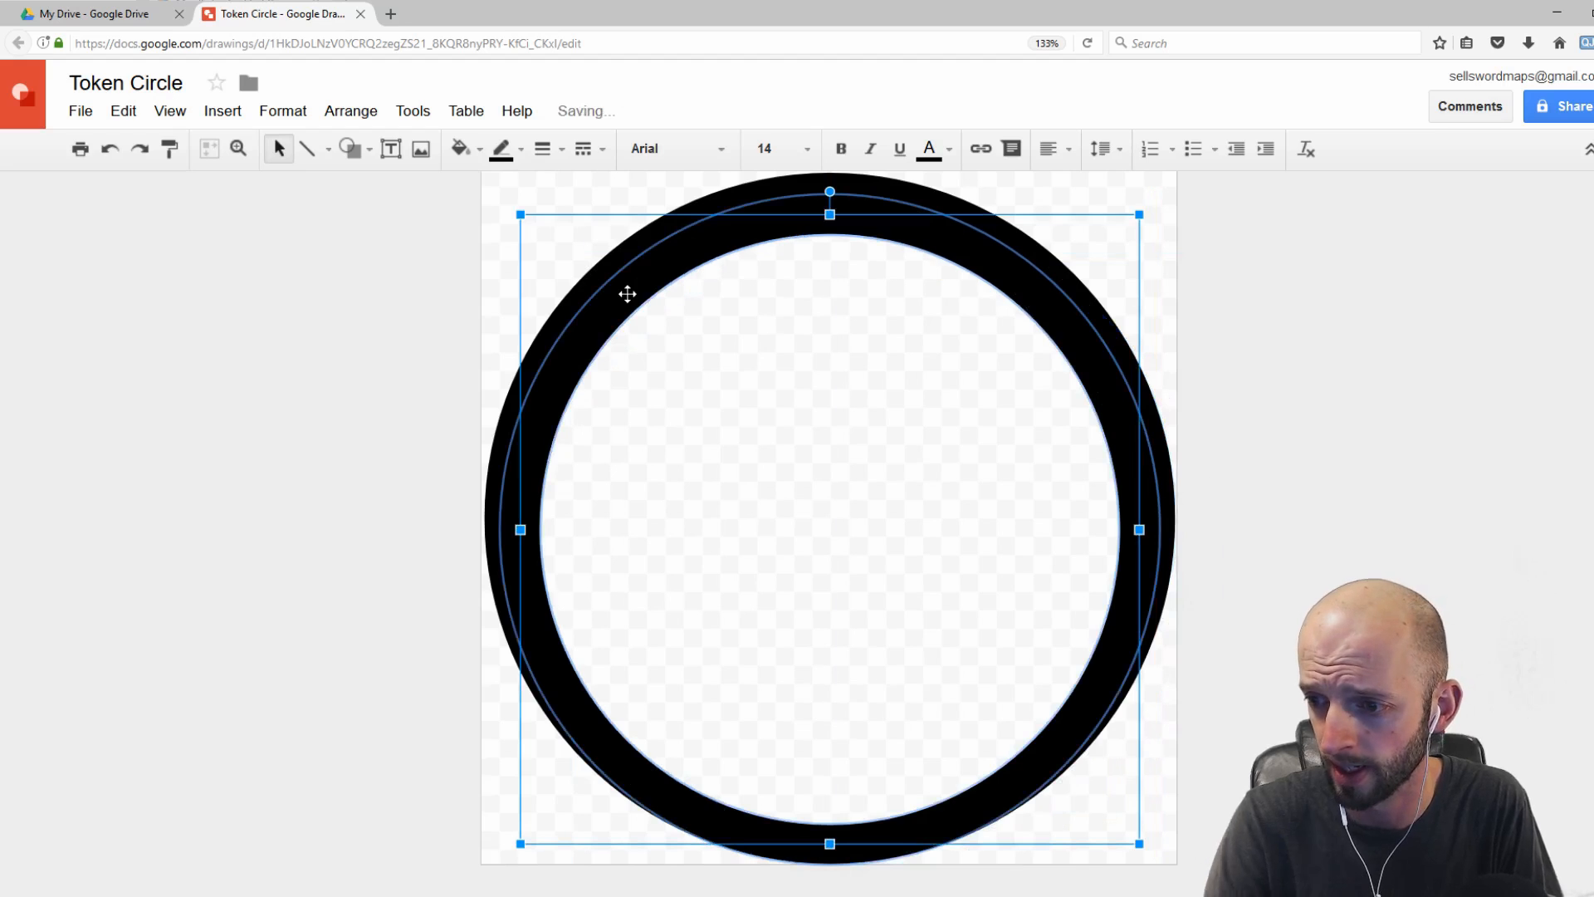
{"action": "key", "text": "Right"}
{"action": "key", "text": "Left"}
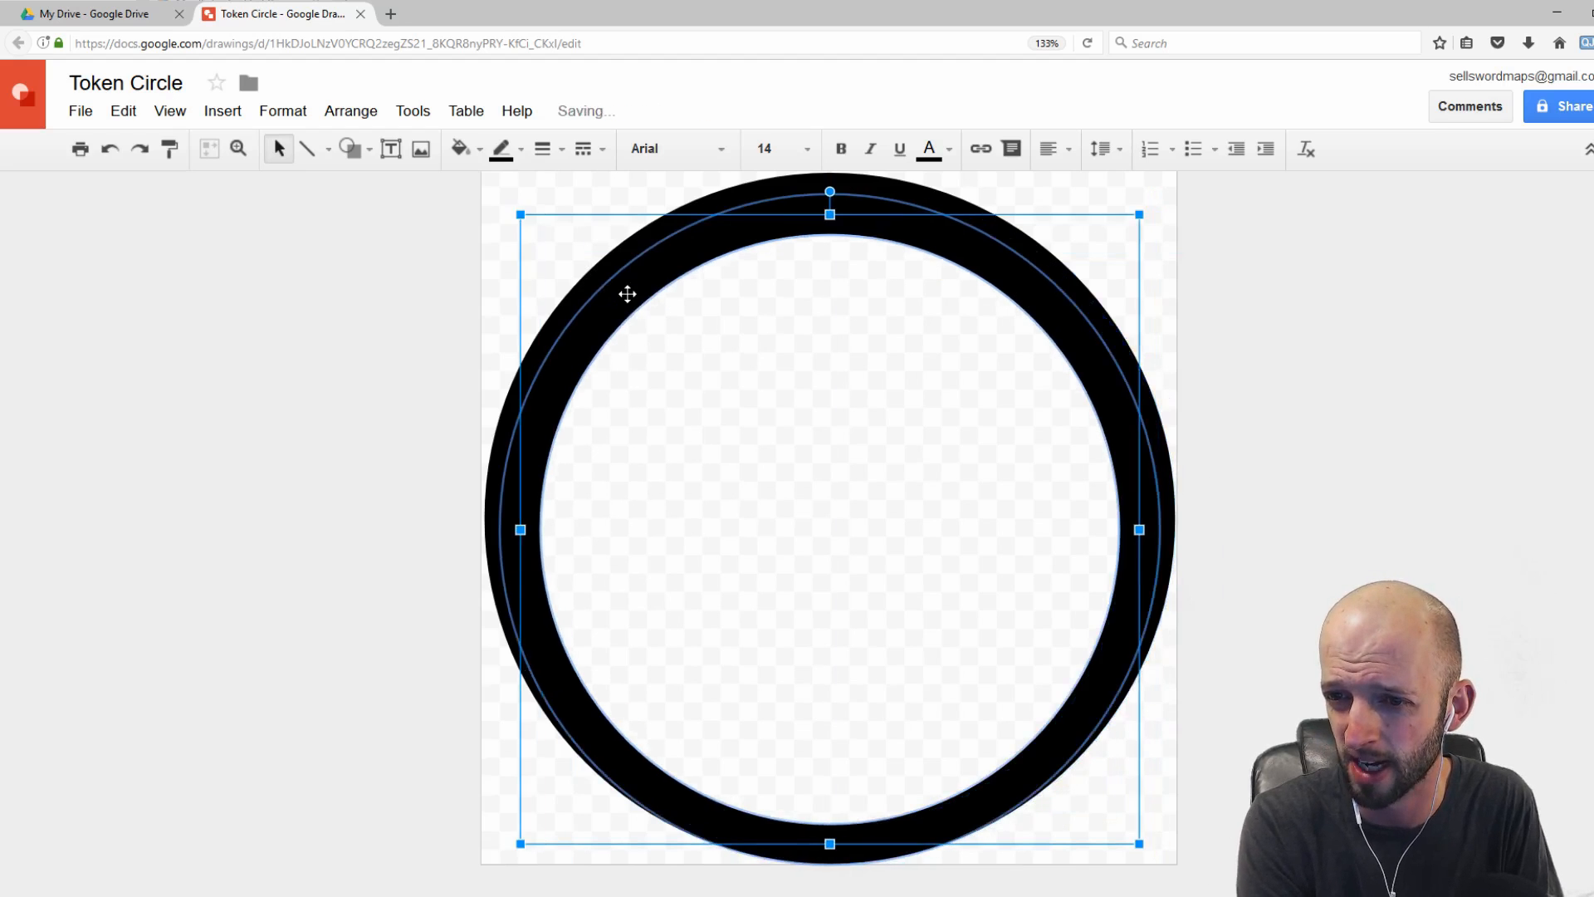
{"action": "key", "text": "Up"}
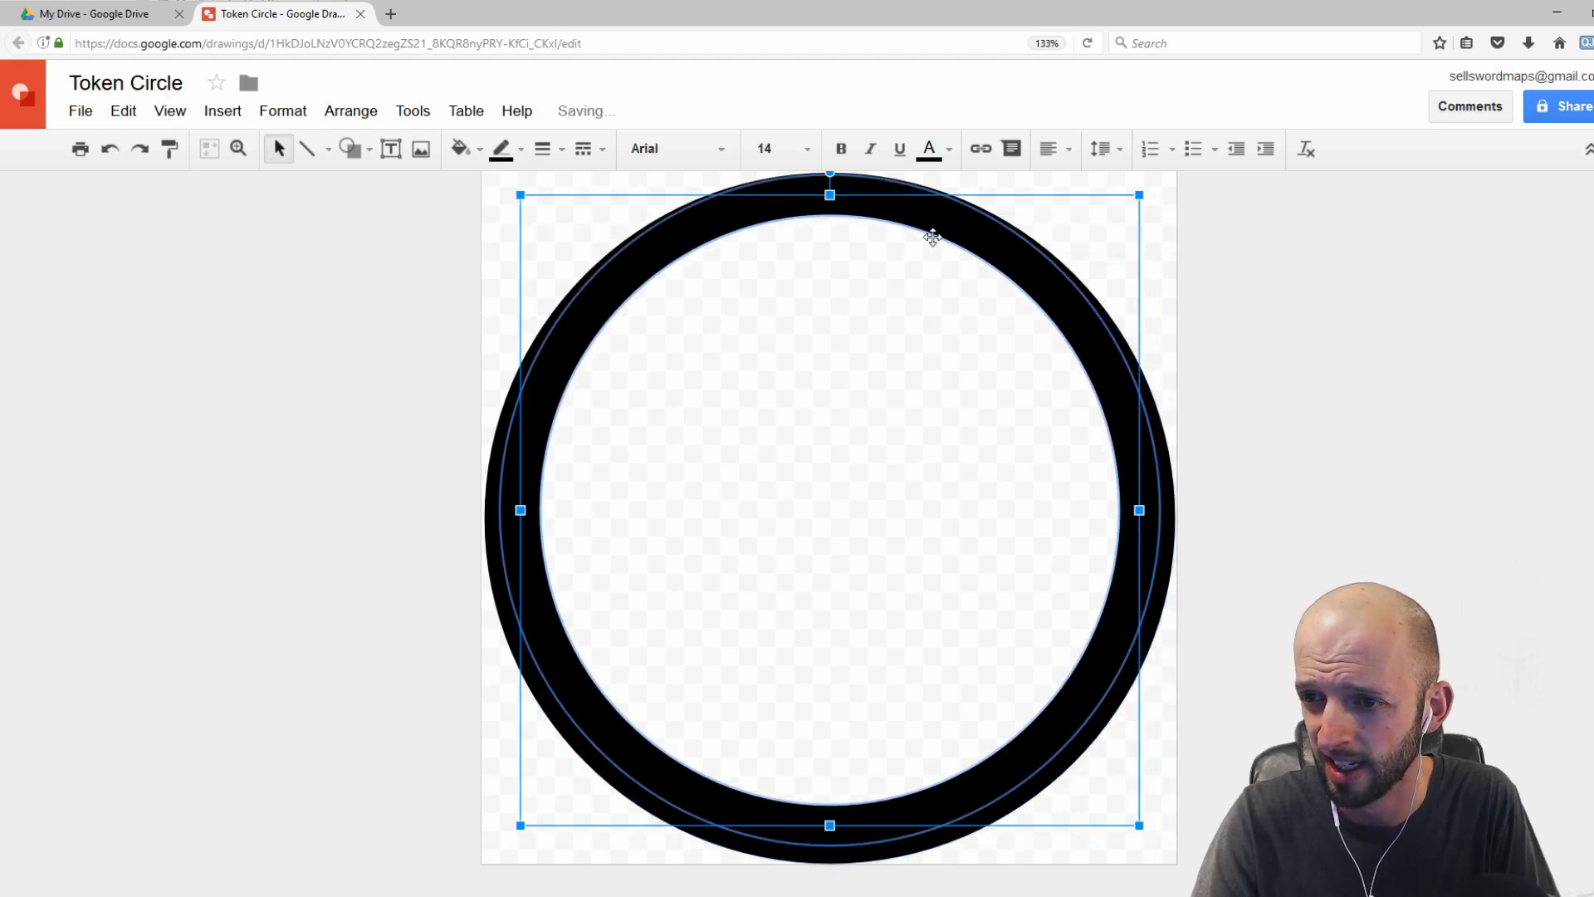
{"action": "left_click_drag", "start_coordinate": [933, 235], "coordinate": [937, 252]}
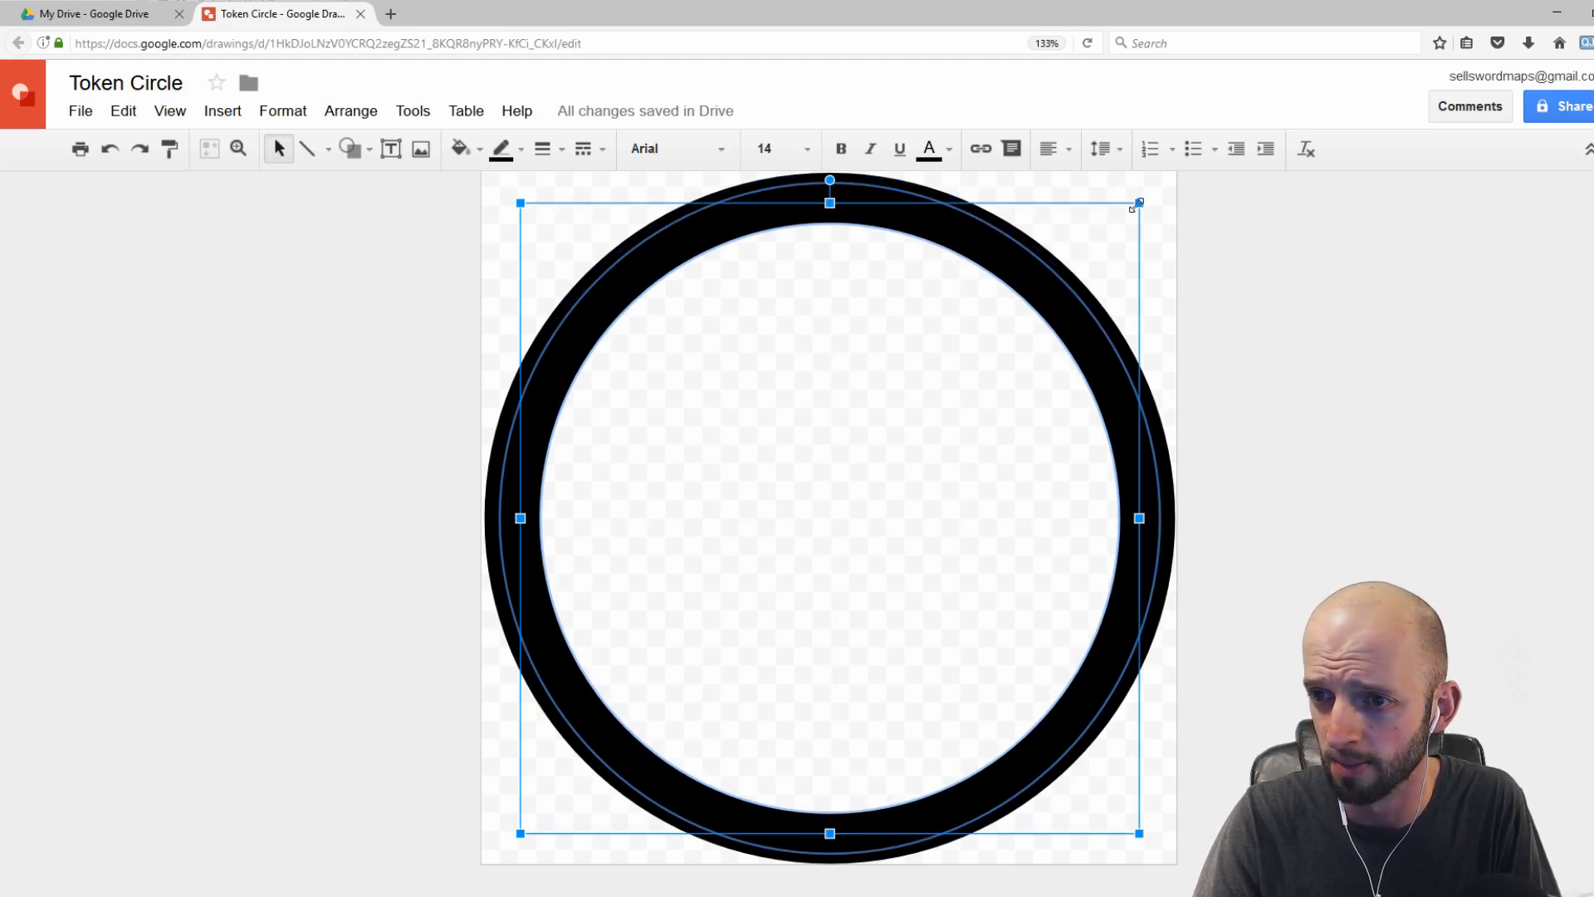
Step: Set the inner ring's border color to dark red, send it to the back, and deselect it
{"action": "left_click", "coordinate": [522, 149]}
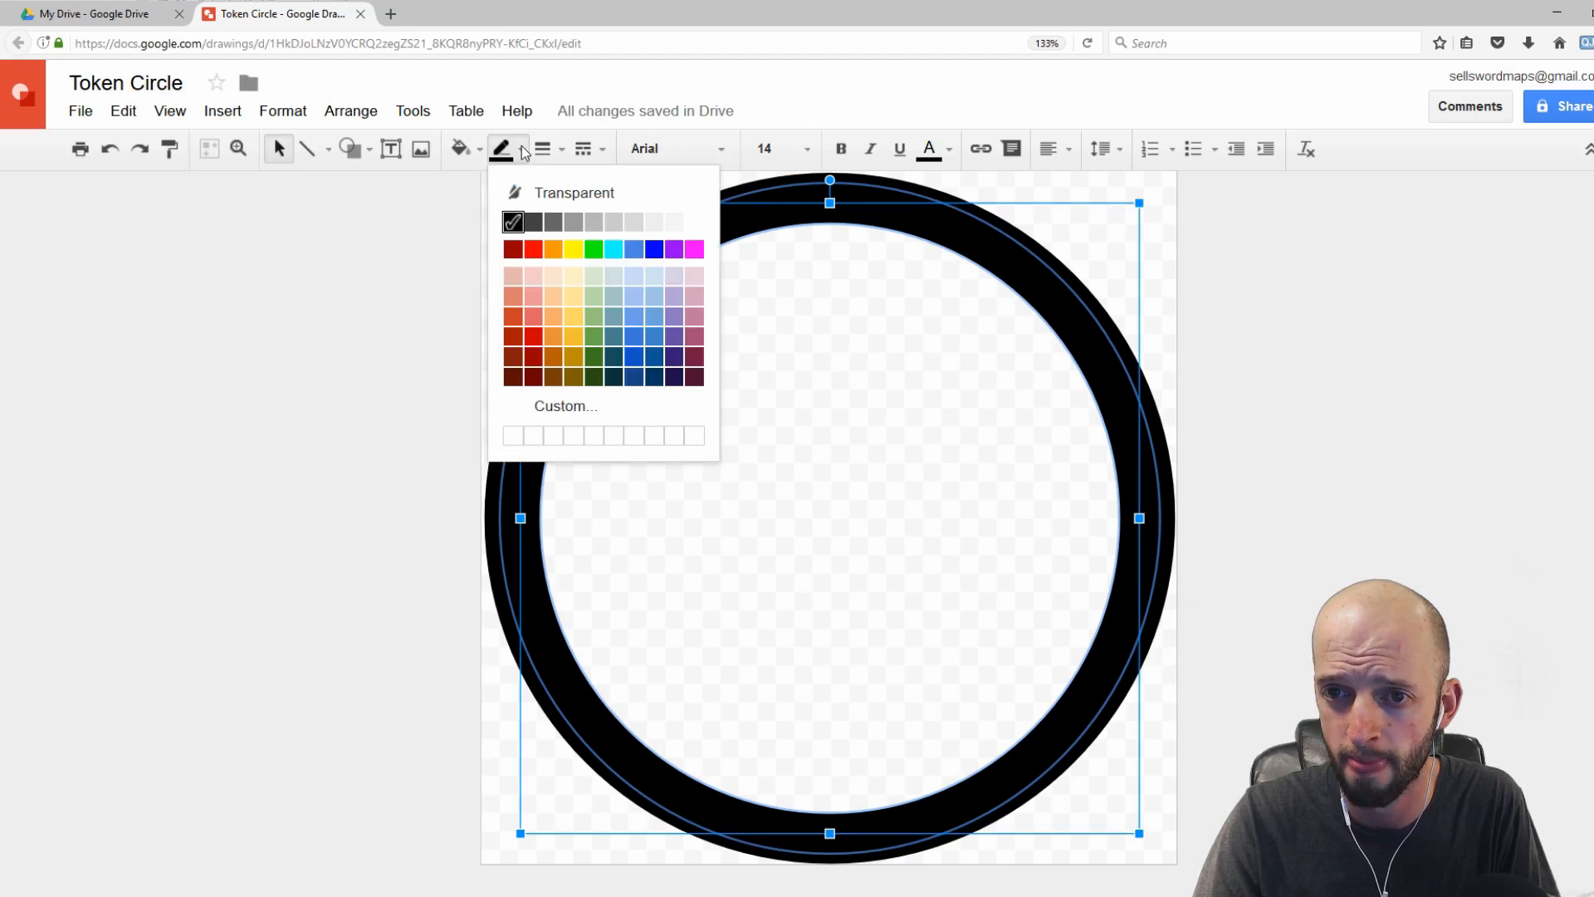
{"action": "left_click", "coordinate": [532, 357]}
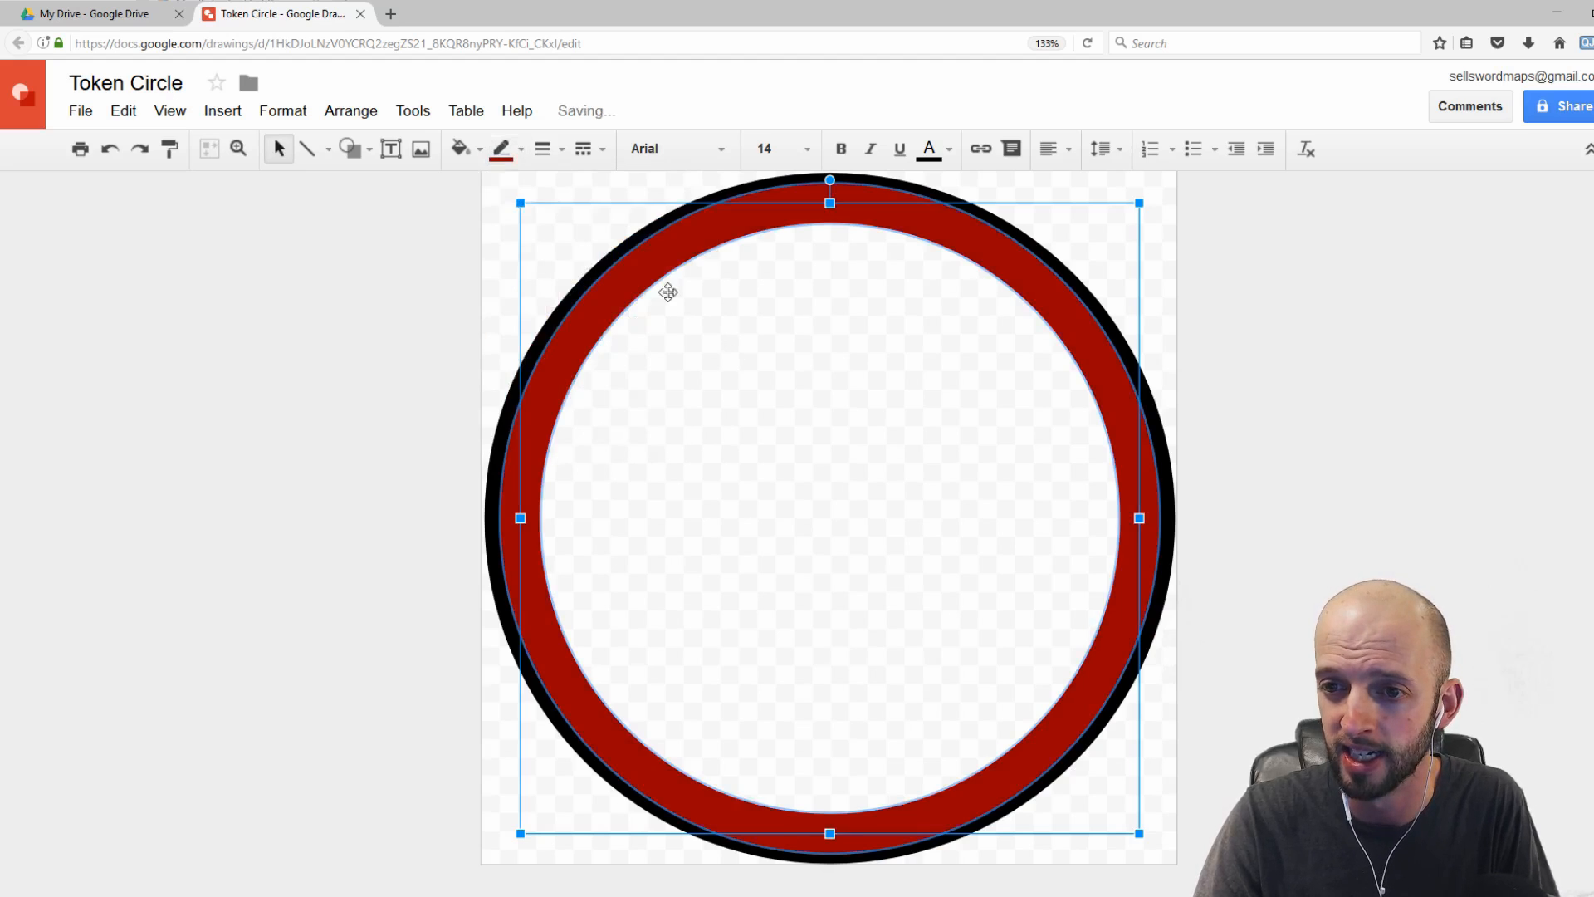
{"action": "right_click", "coordinate": [622, 291]}
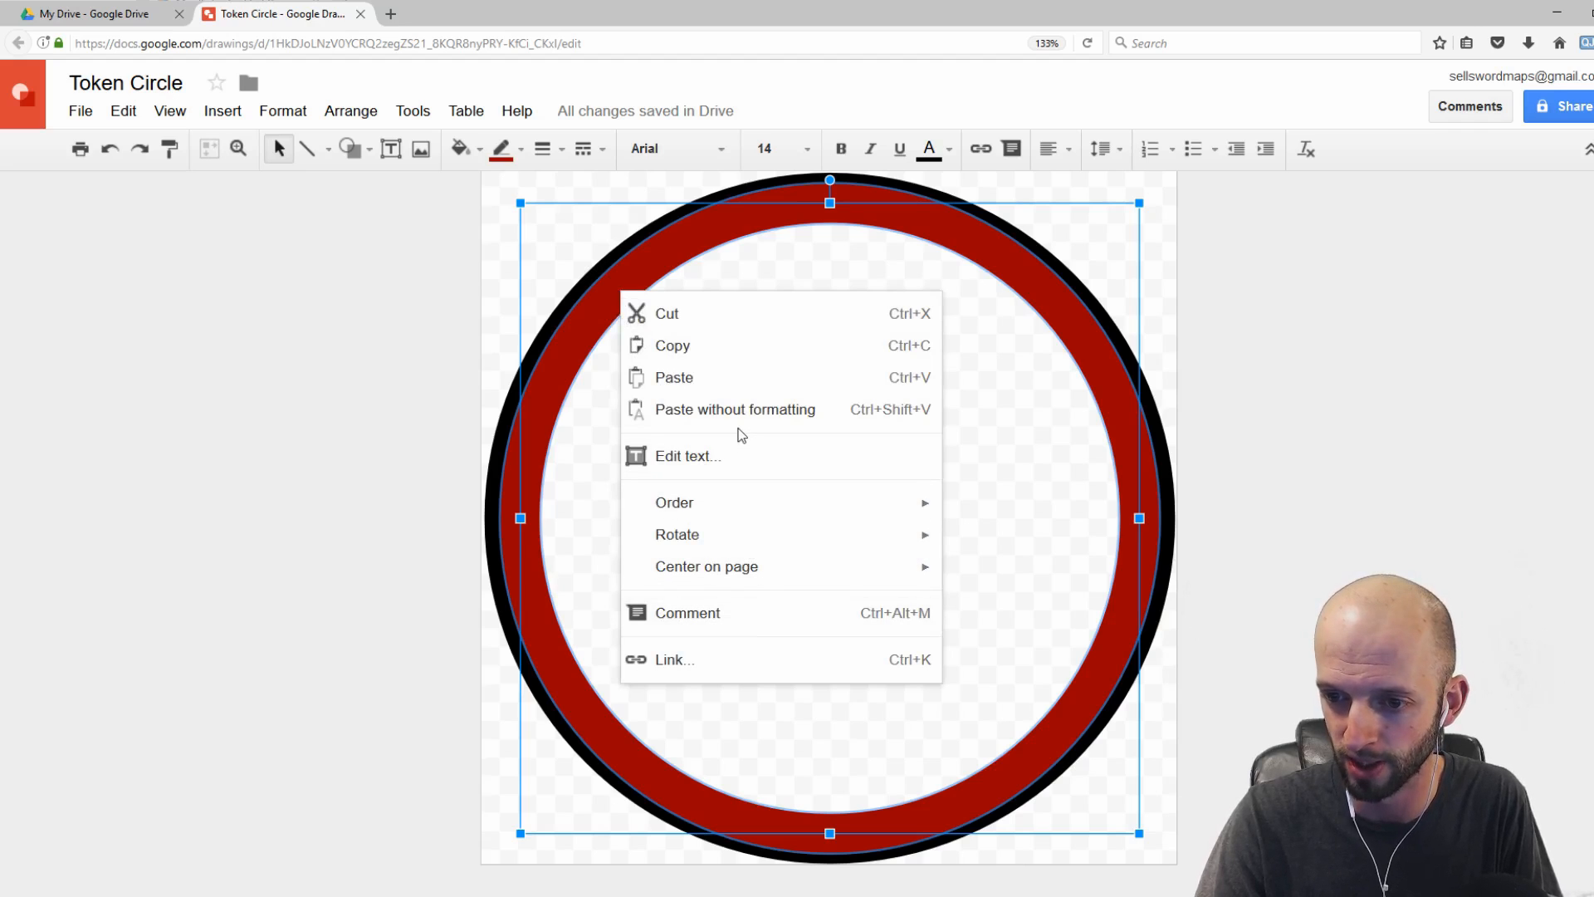
{"action": "mouse_move", "coordinate": [754, 510]}
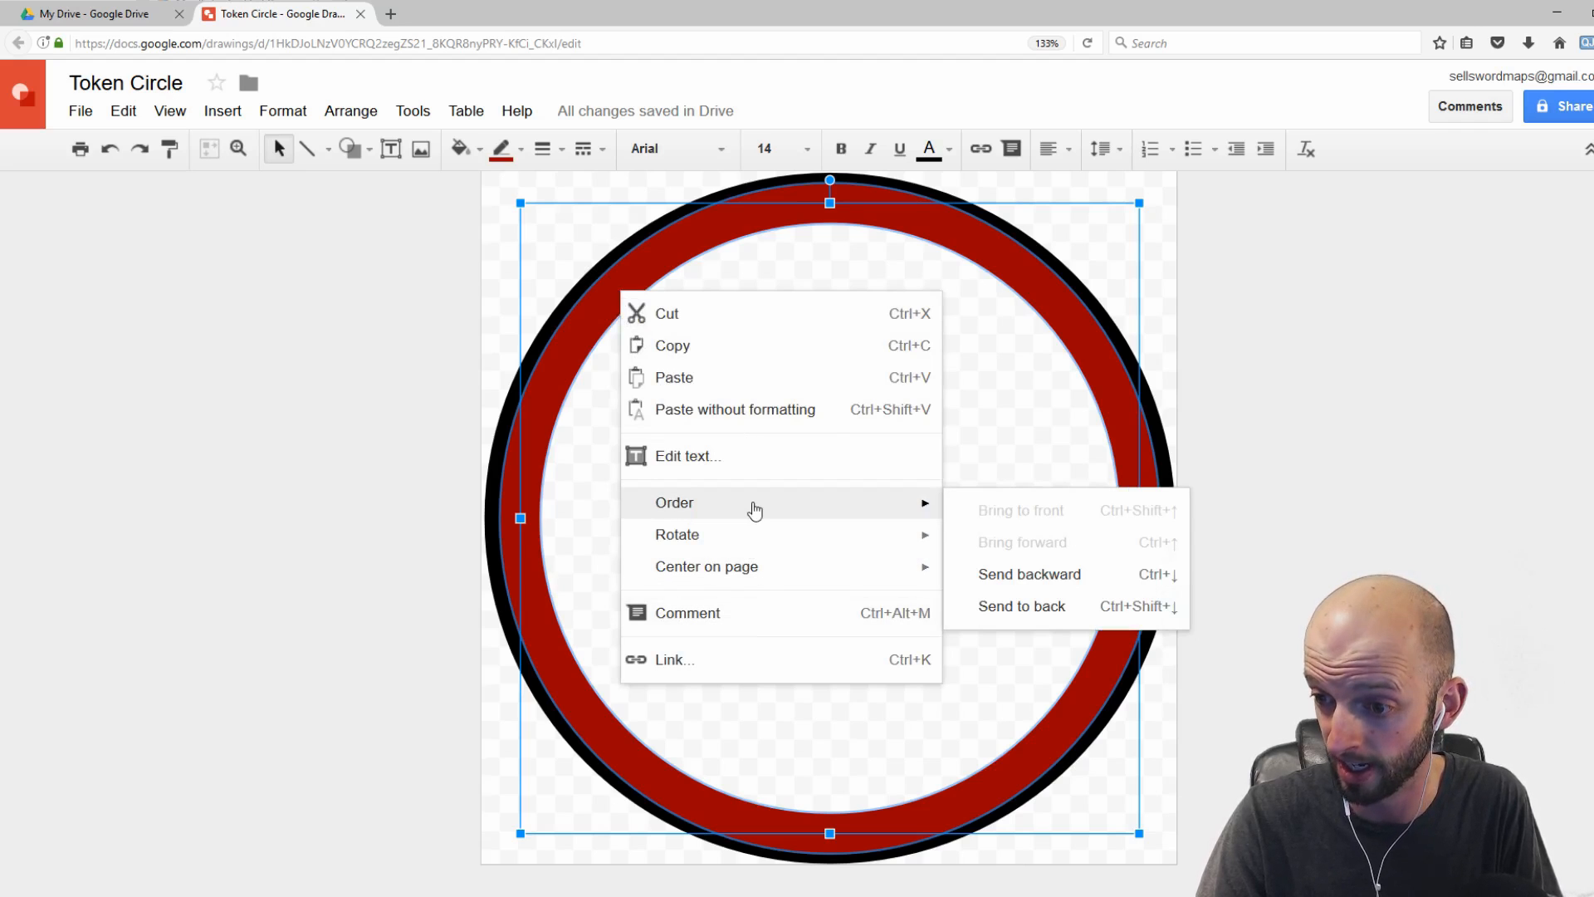
{"action": "left_click", "coordinate": [1014, 605]}
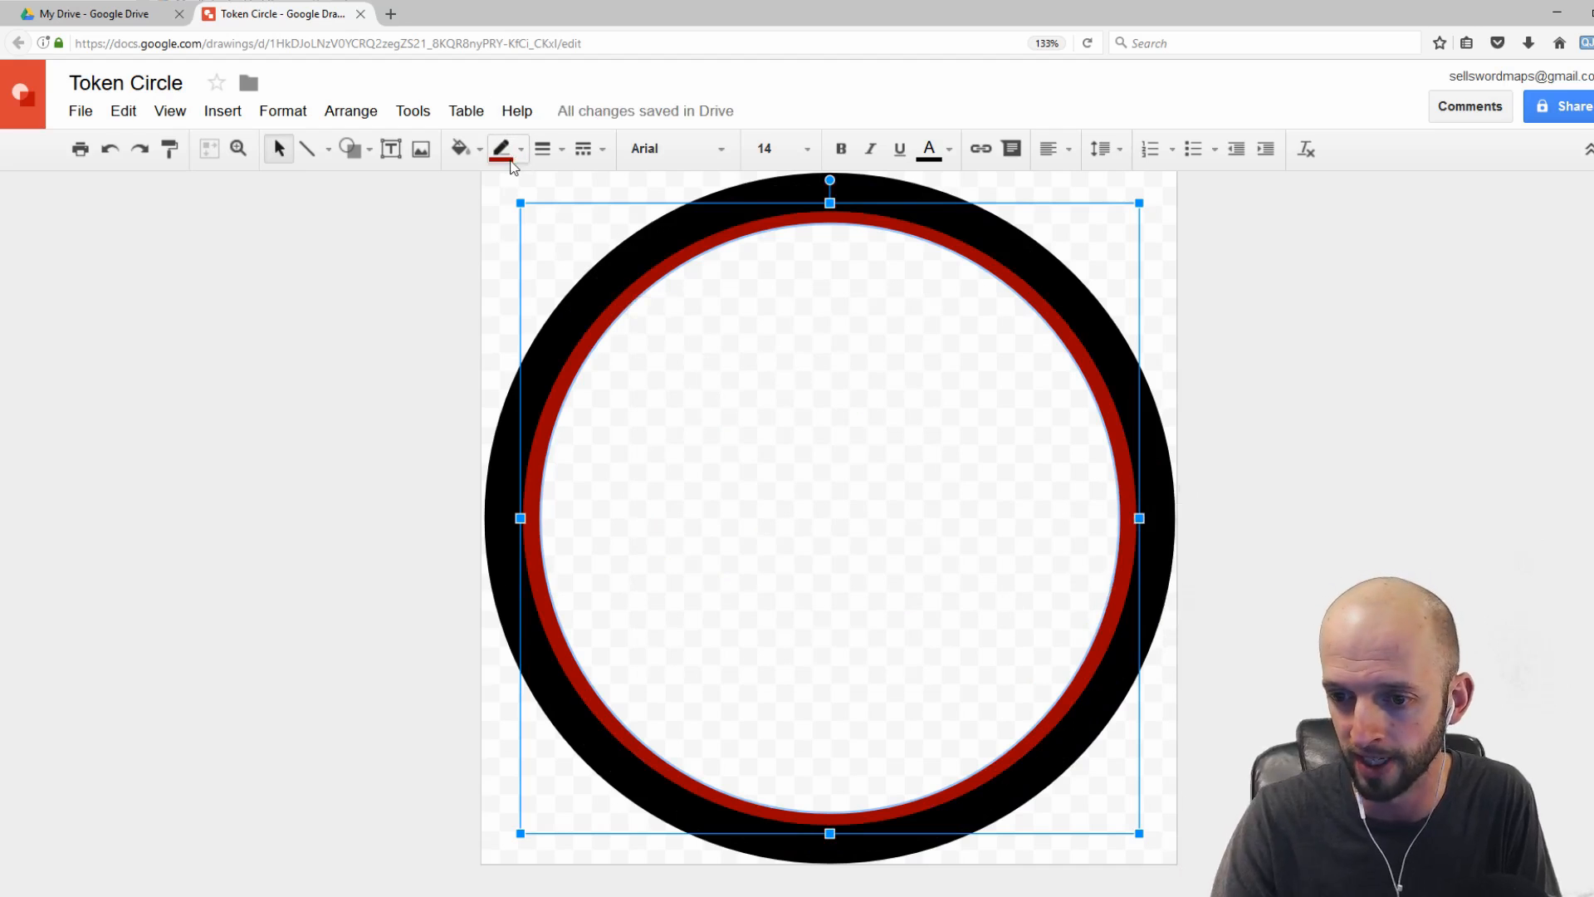
{"action": "left_click", "coordinate": [1159, 226]}
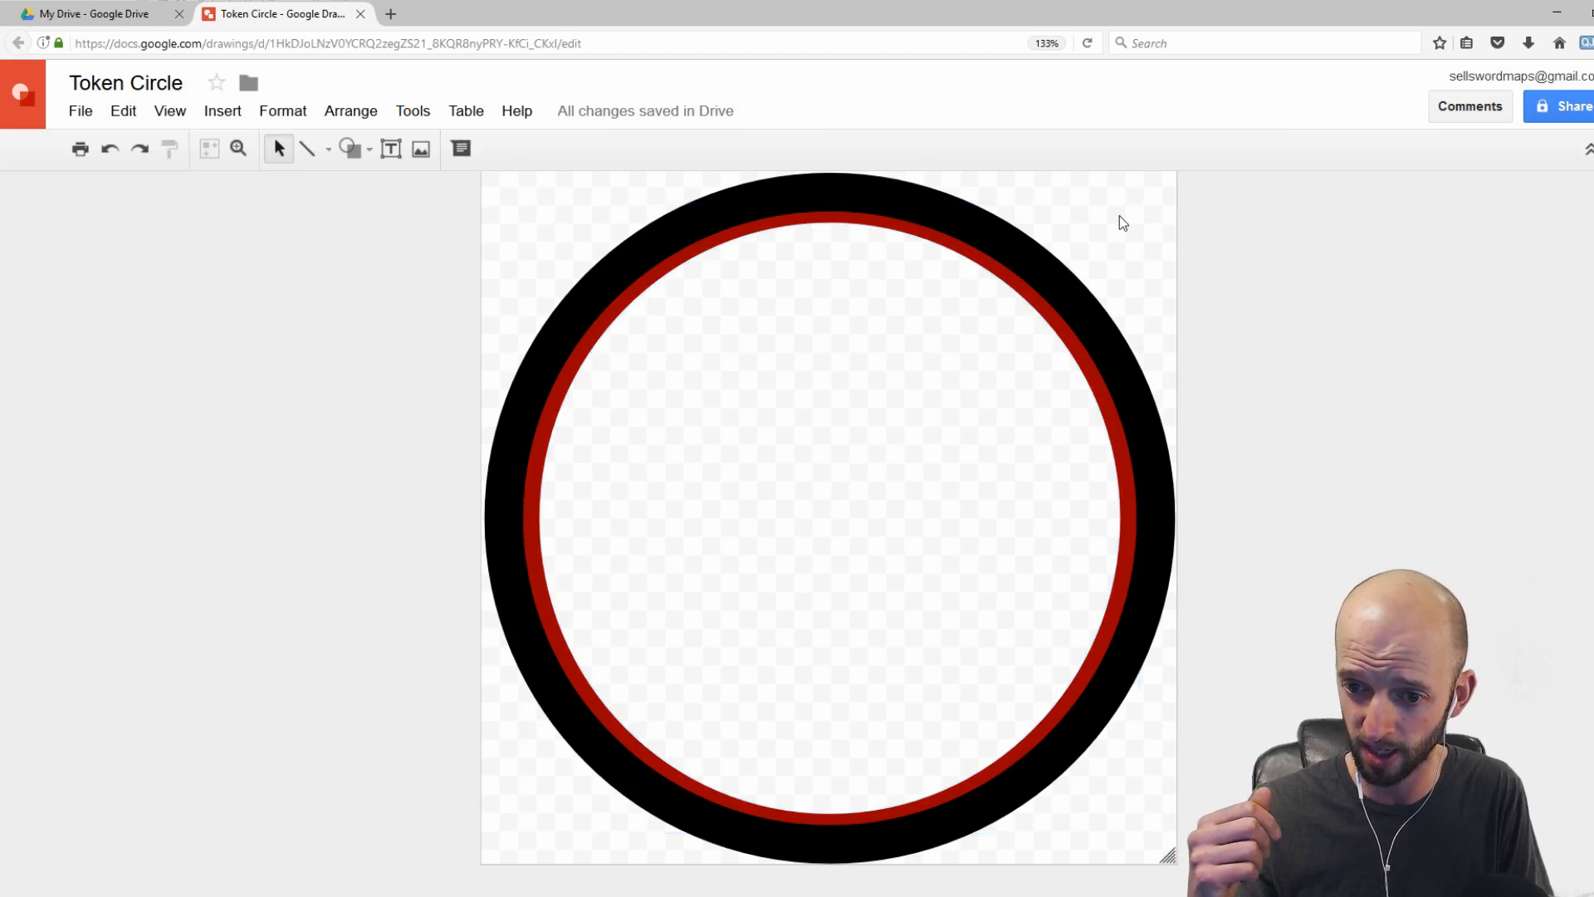
Step: Make a copy of the drawing named "Kobold Token"
{"action": "left_click", "coordinate": [83, 116]}
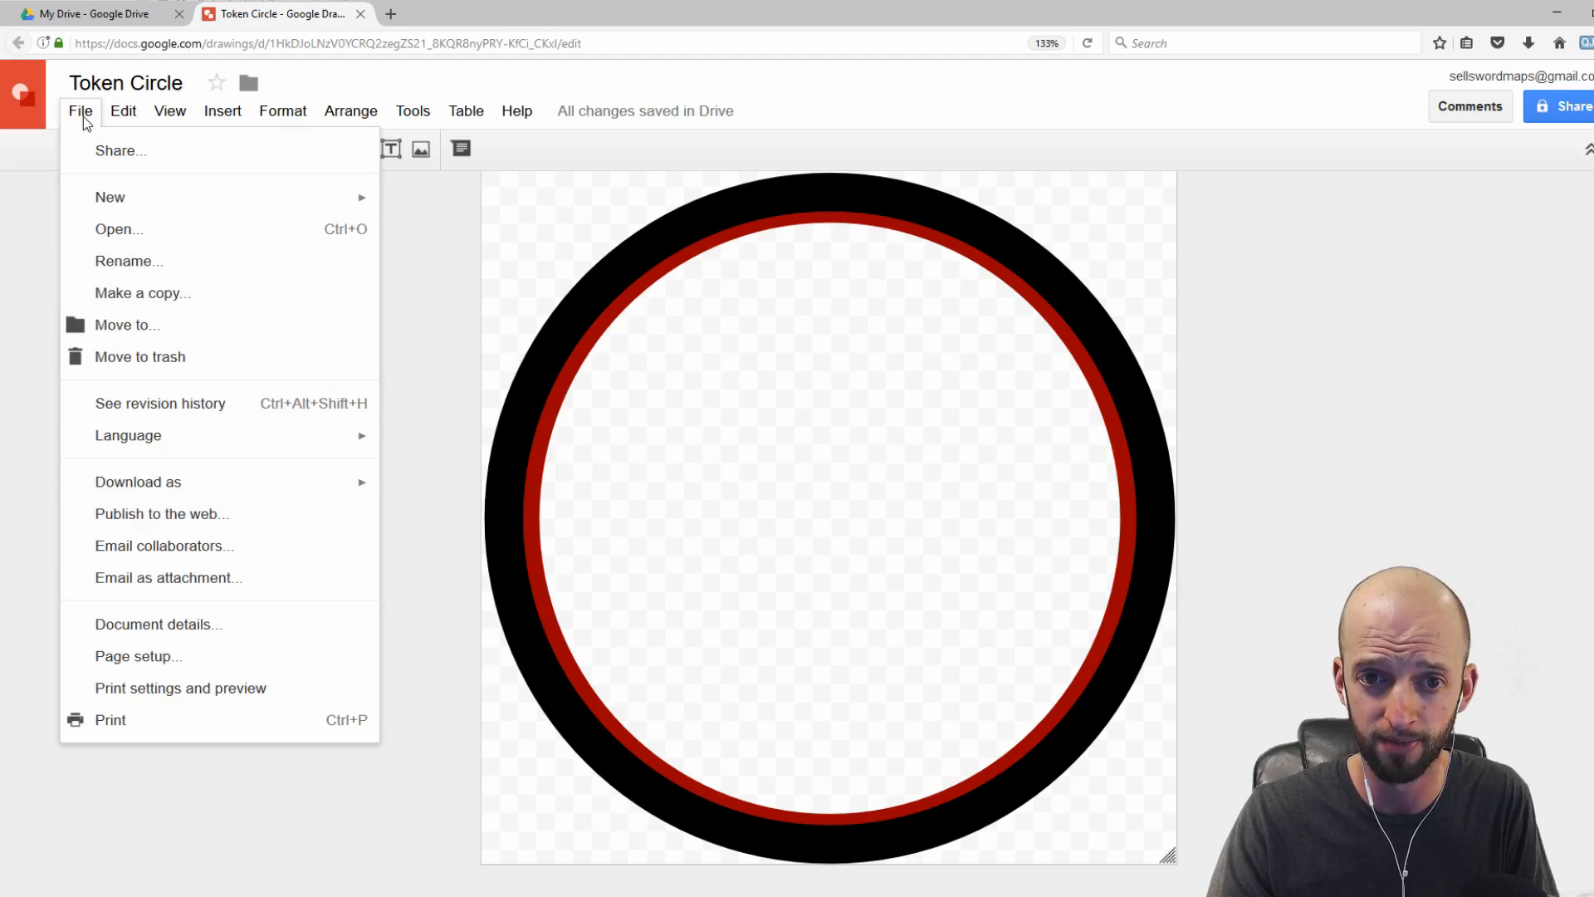
{"action": "left_click", "coordinate": [123, 292]}
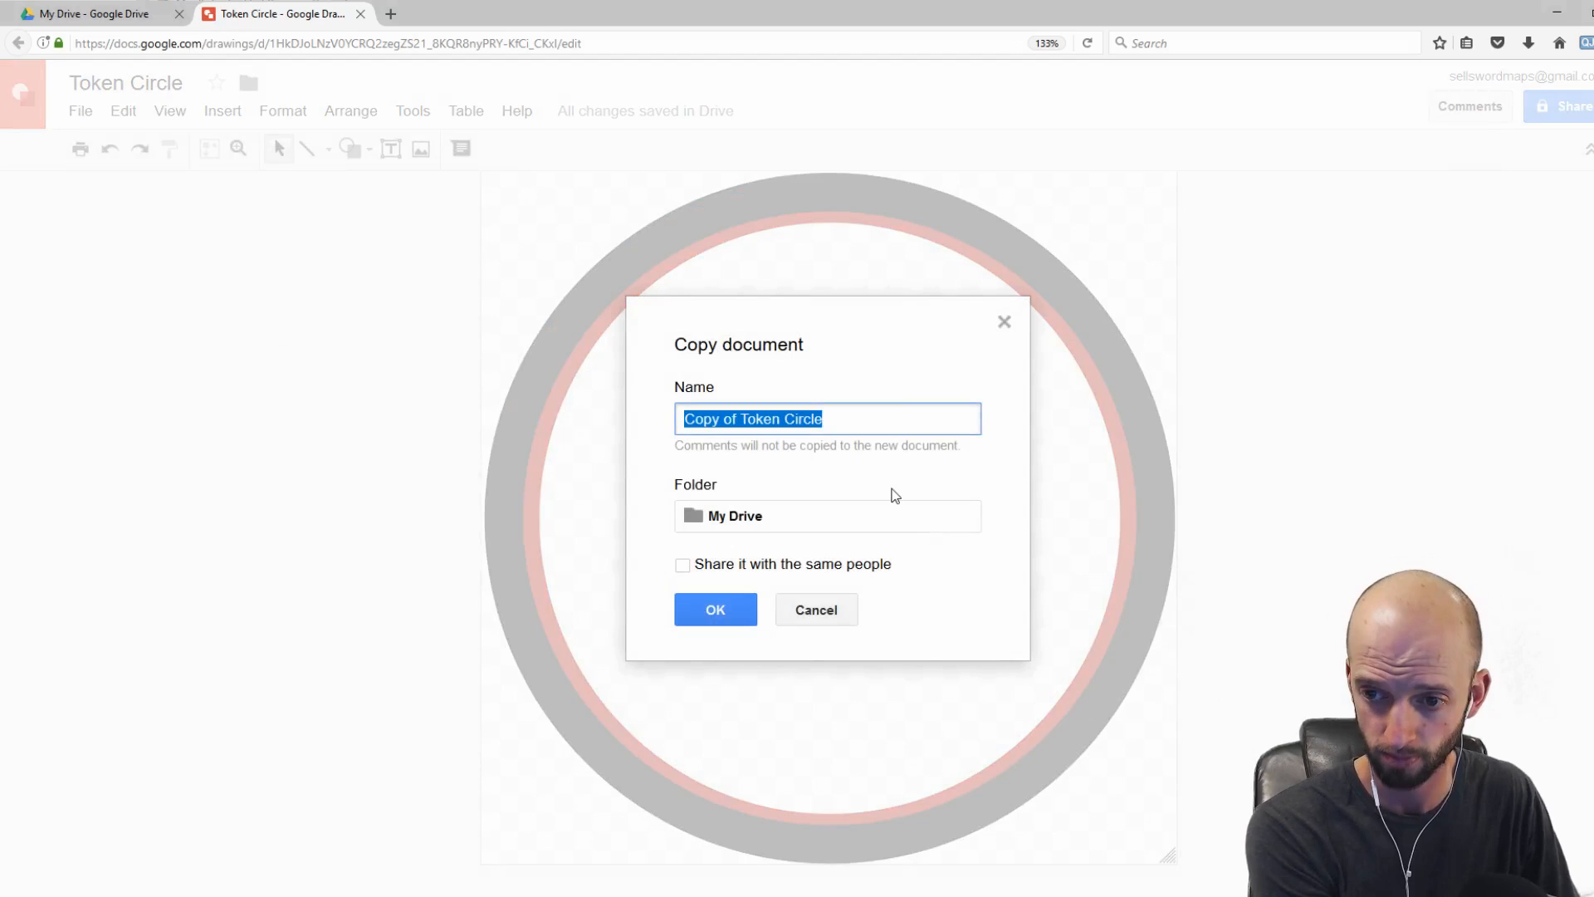
{"action": "type", "text": "Kobold Token"}
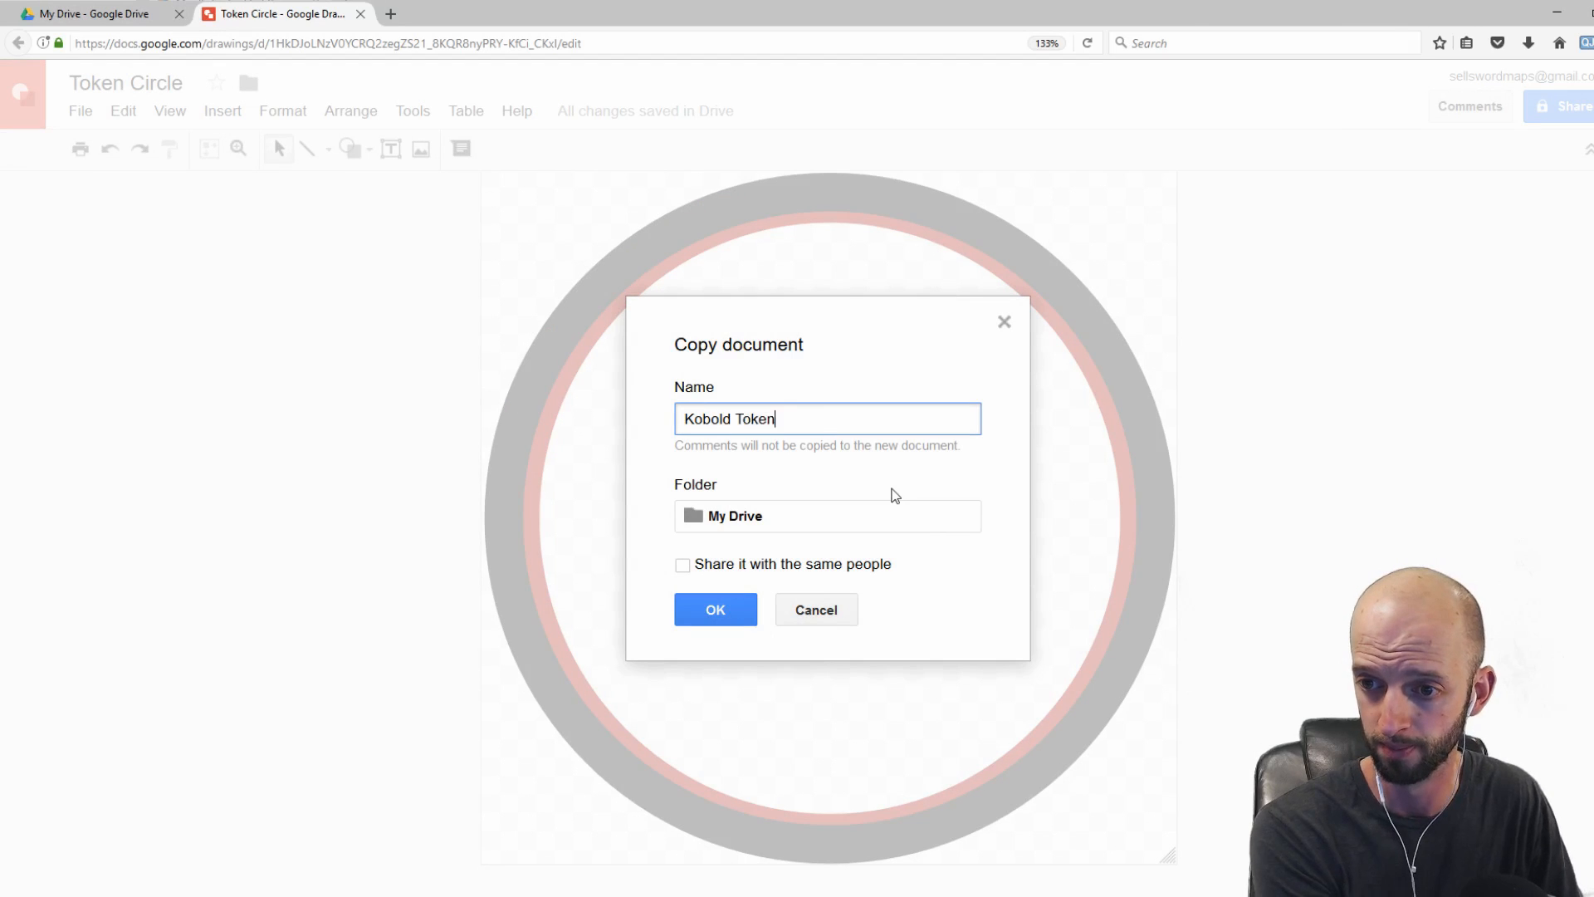
{"action": "left_click", "coordinate": [716, 609]}
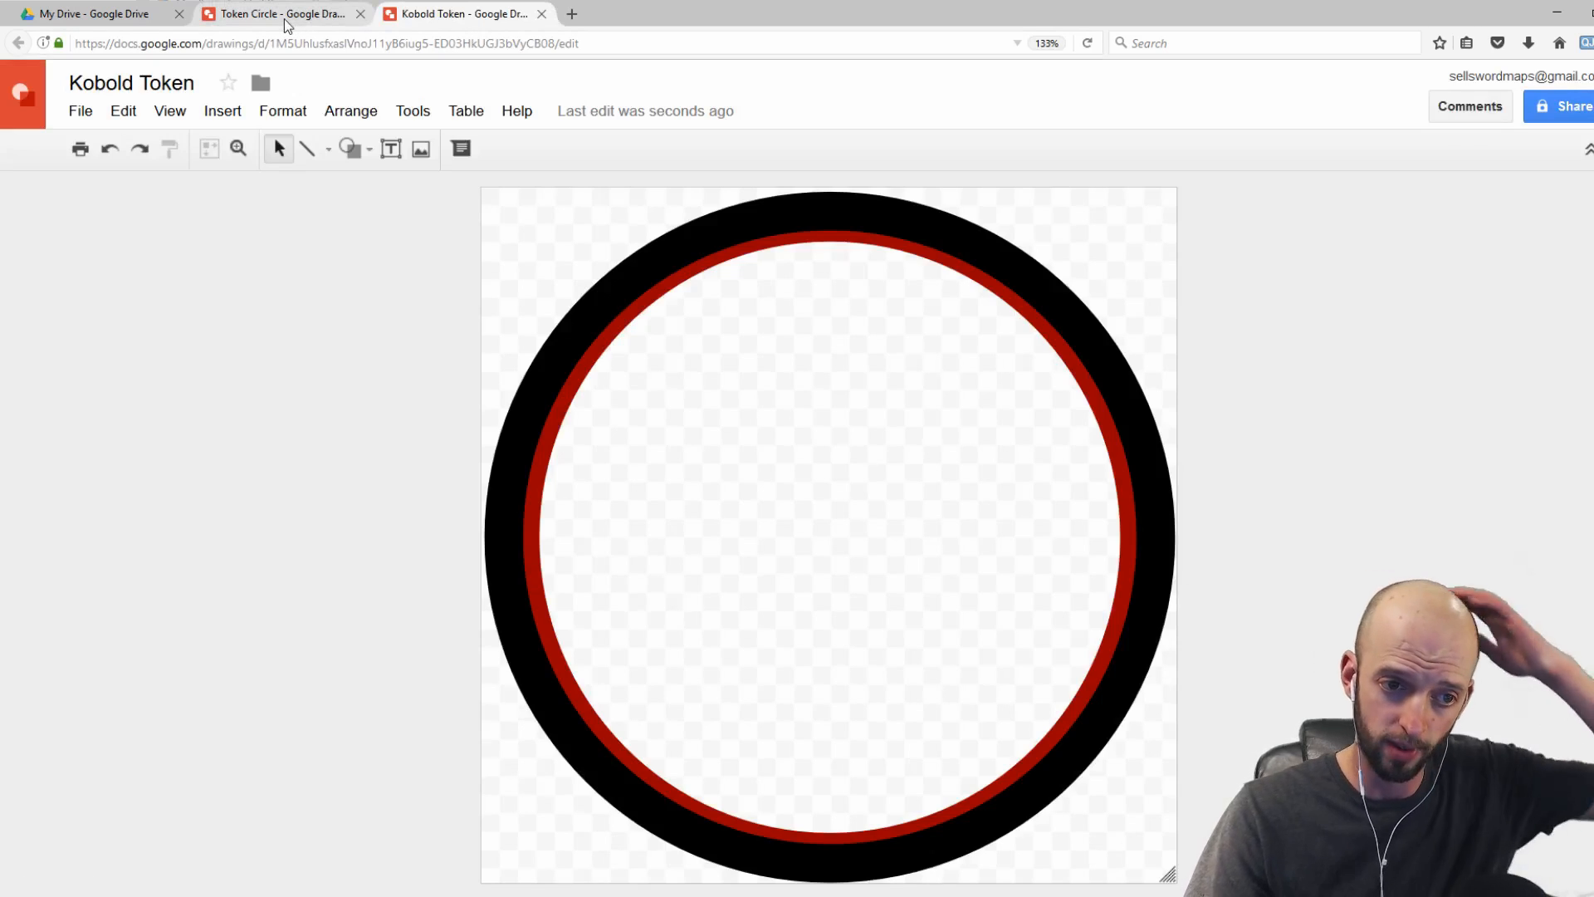
Step: Return to the Token Circle drawing and make another copy named "Giant Rat Token"
{"action": "left_click", "coordinate": [284, 18]}
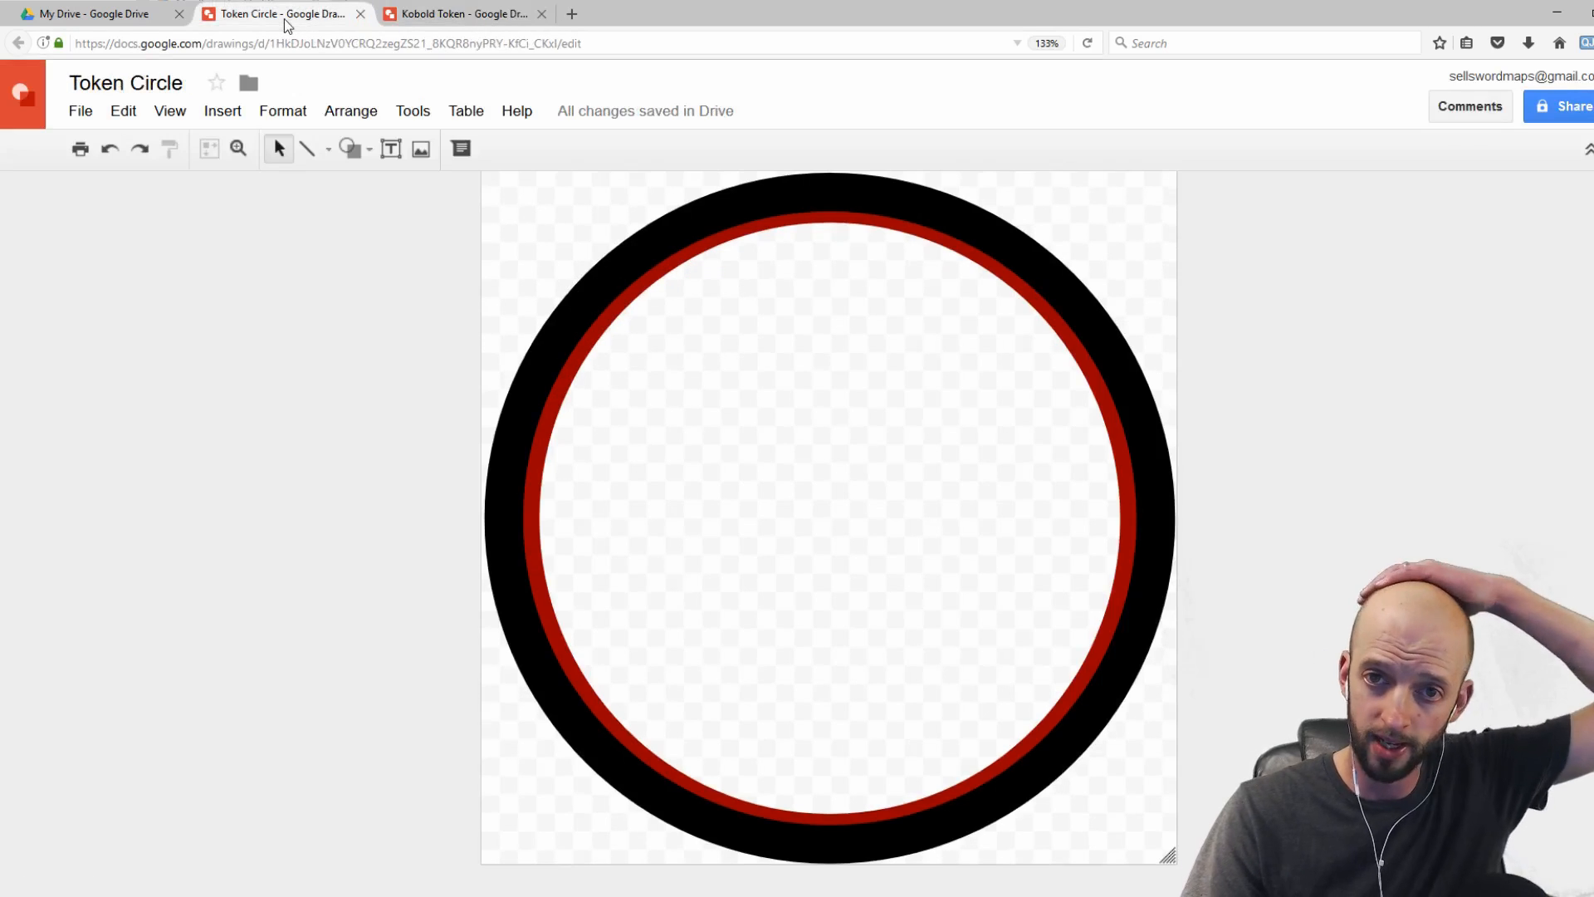
{"action": "left_click", "coordinate": [80, 110]}
{"action": "left_click", "coordinate": [145, 291]}
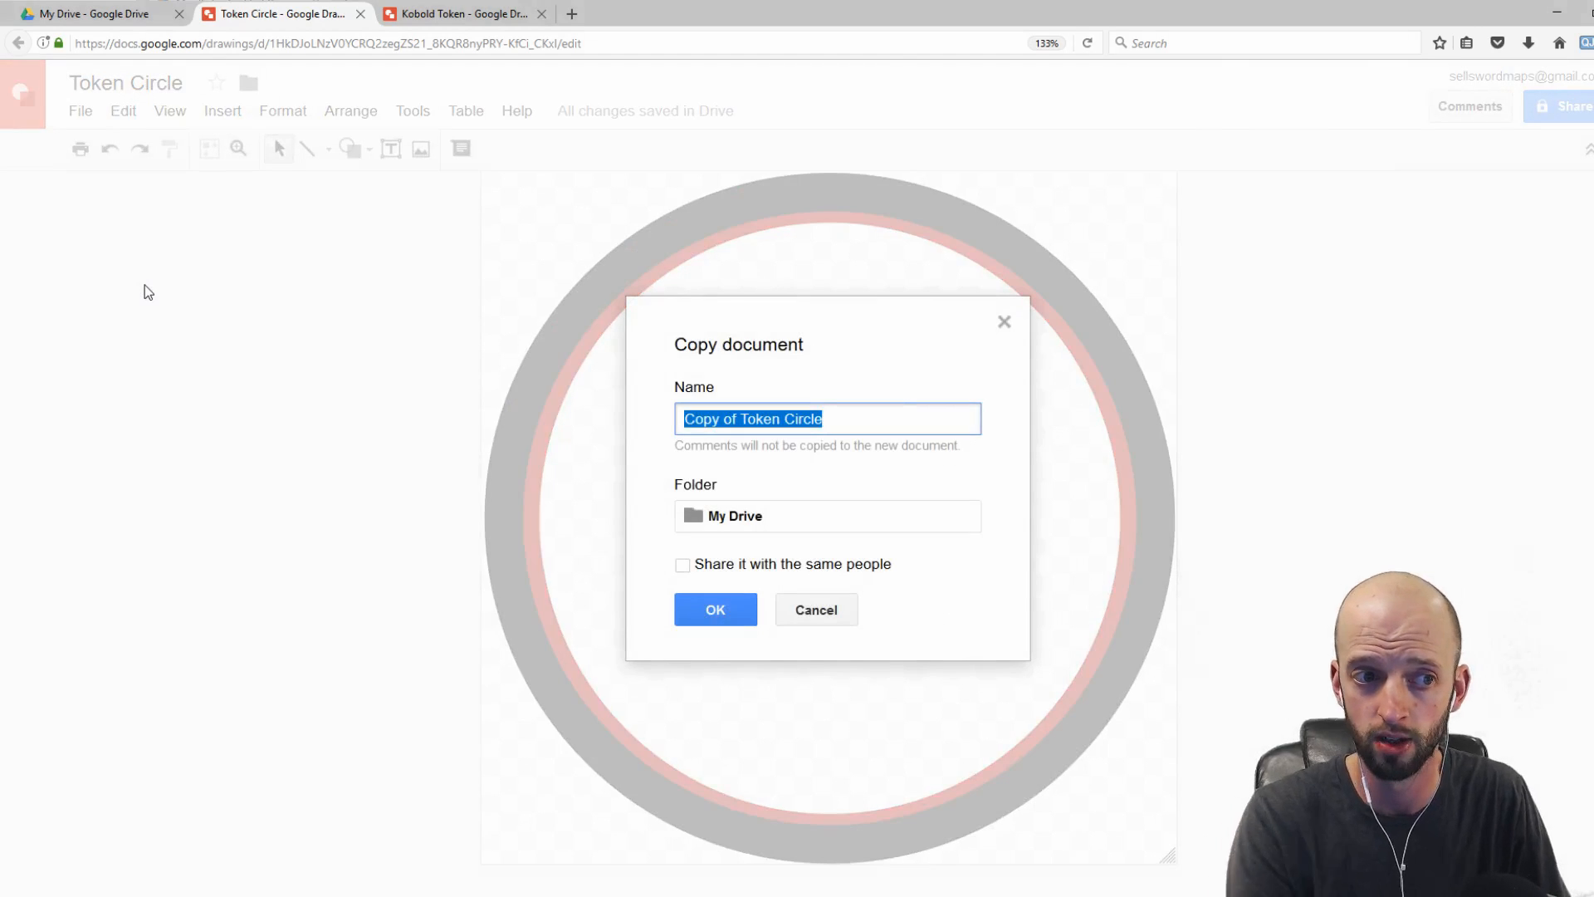
{"action": "type", "text": "Giant Ra"}
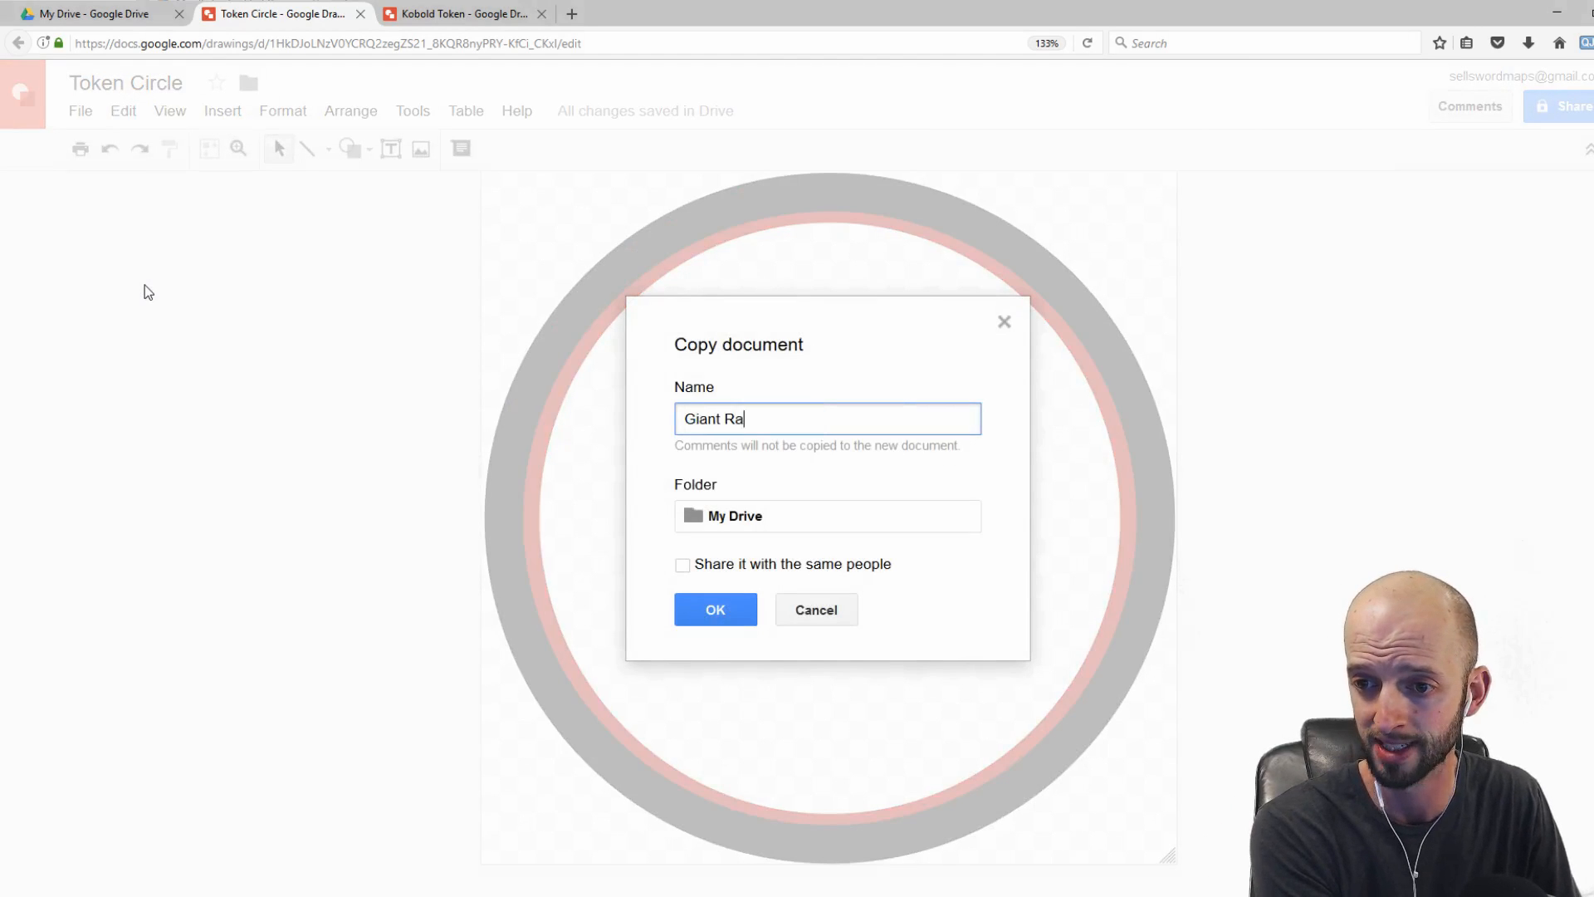
{"action": "type", "text": "t Token"}
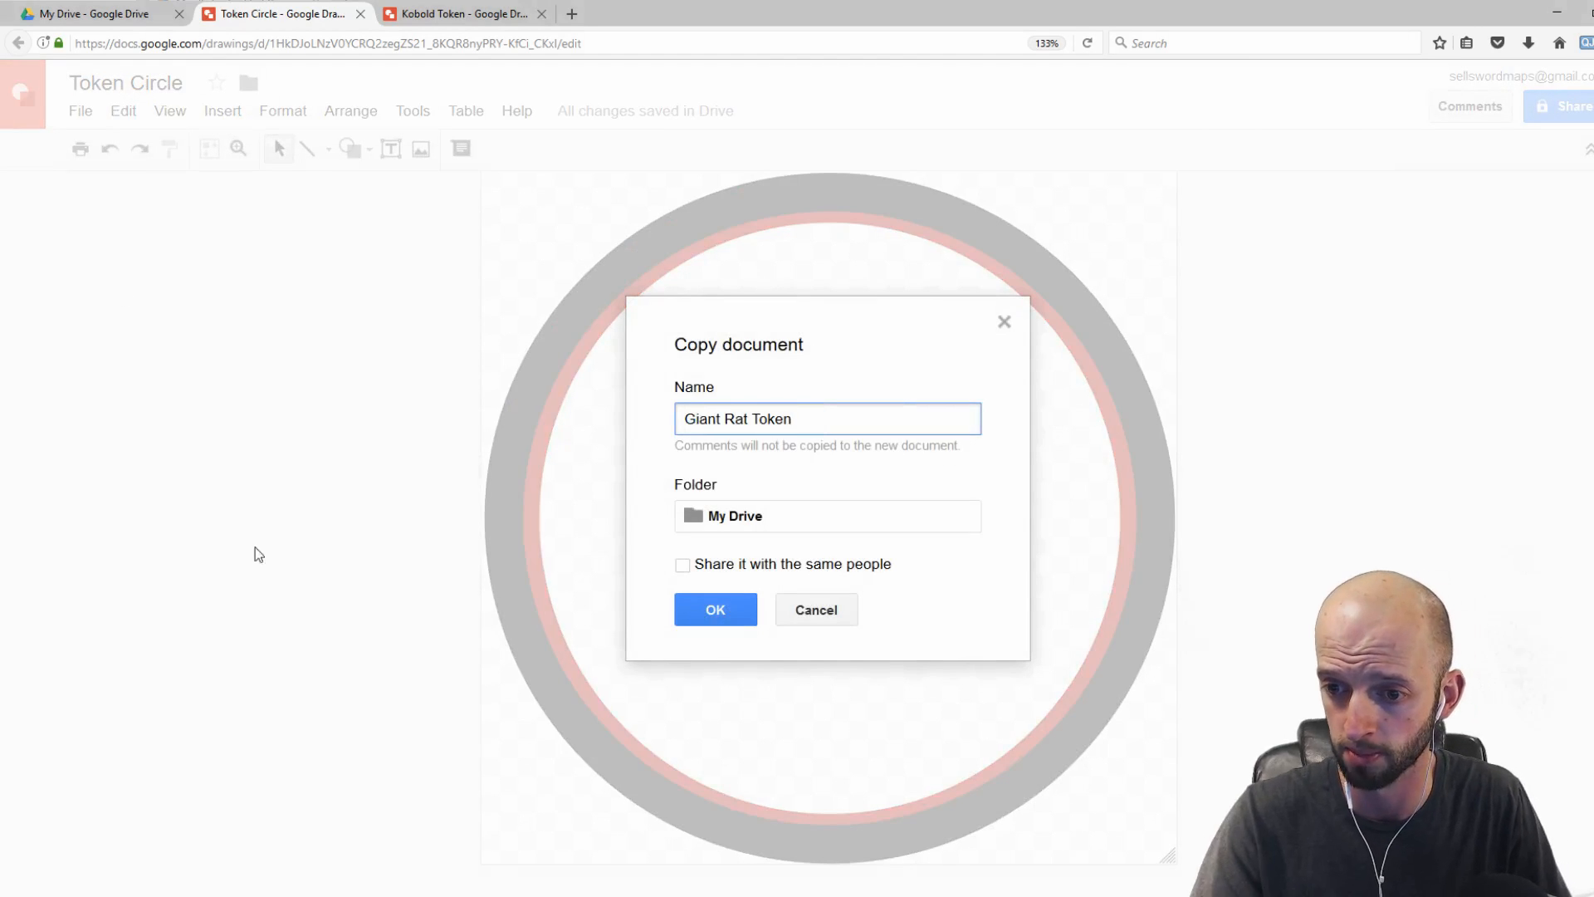
{"action": "left_click", "coordinate": [715, 610]}
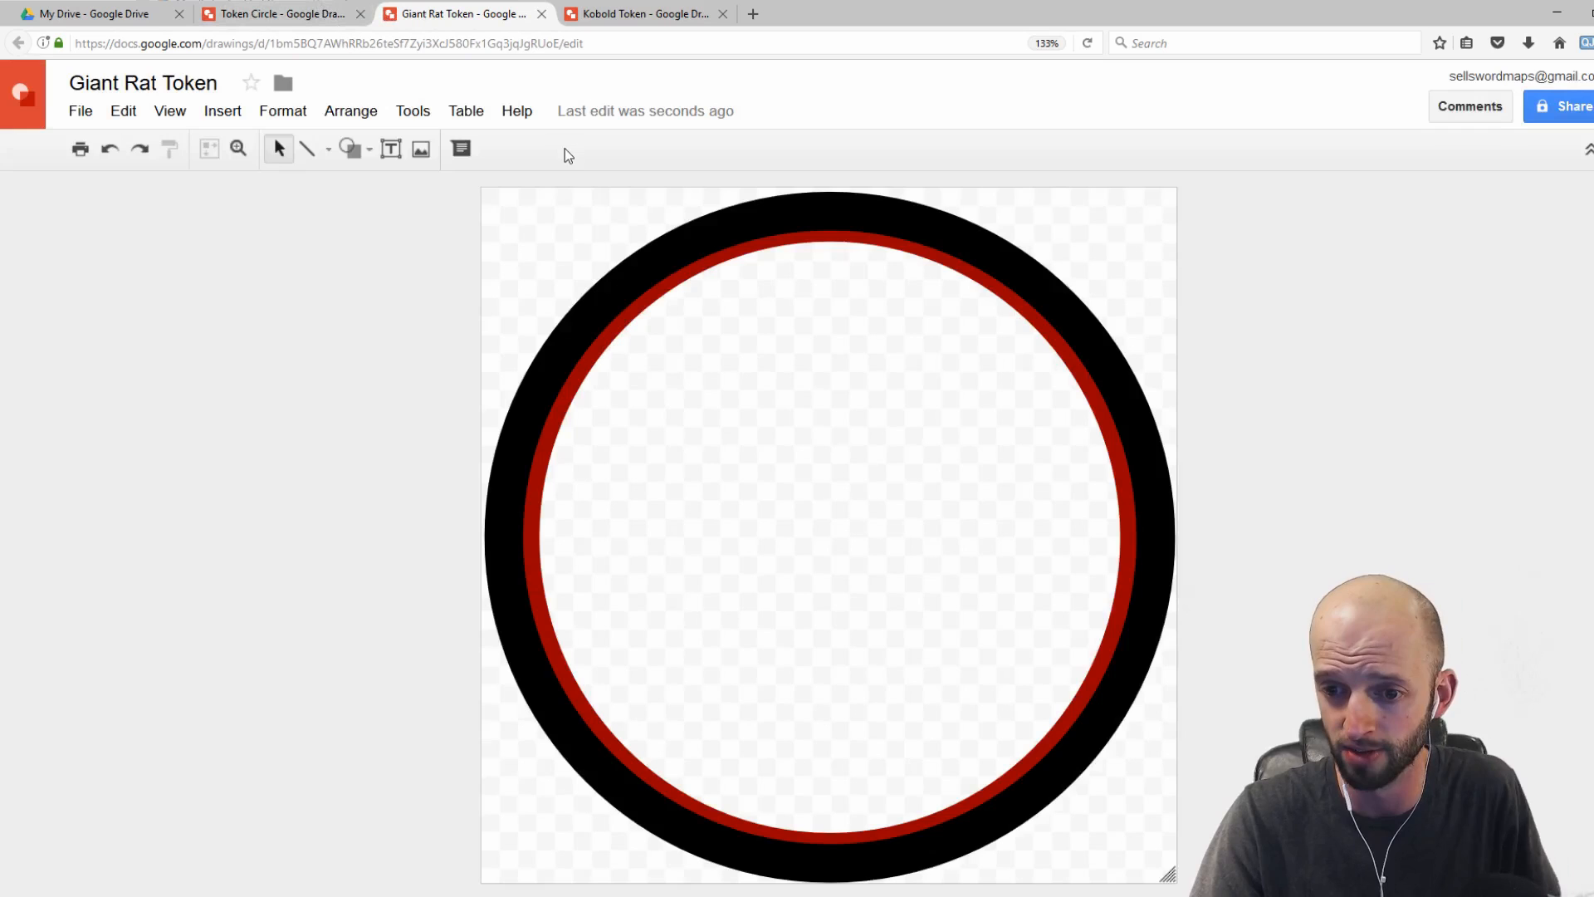
Step: Send the outer black ring one layer backward, behind the inner ring
{"action": "left_click", "coordinate": [652, 294]}
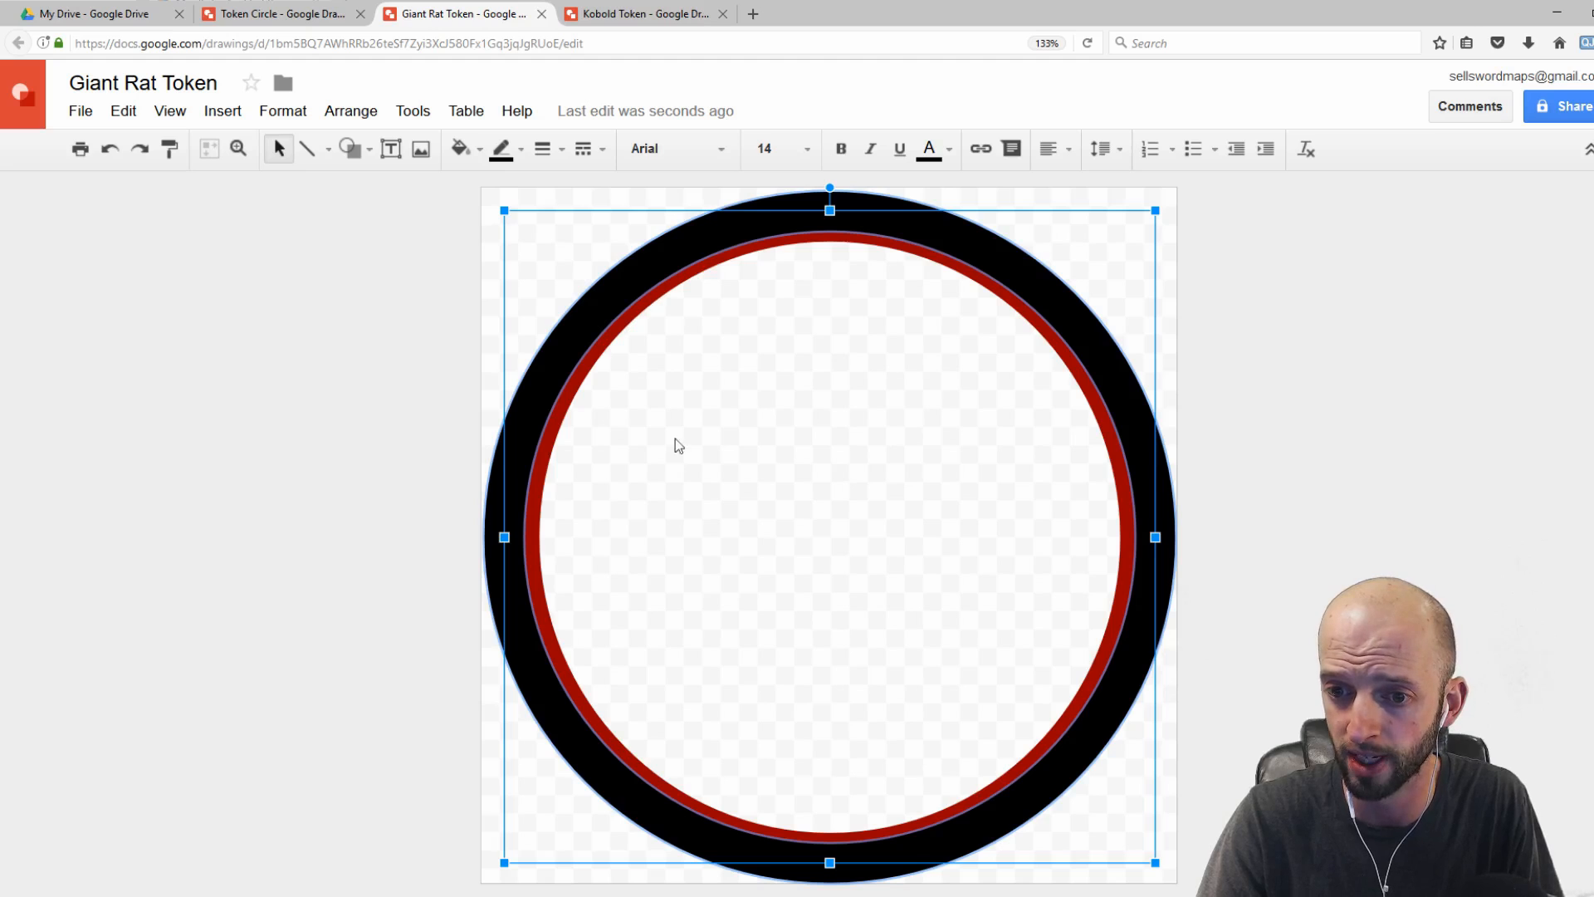
{"action": "right_click", "coordinate": [491, 511]}
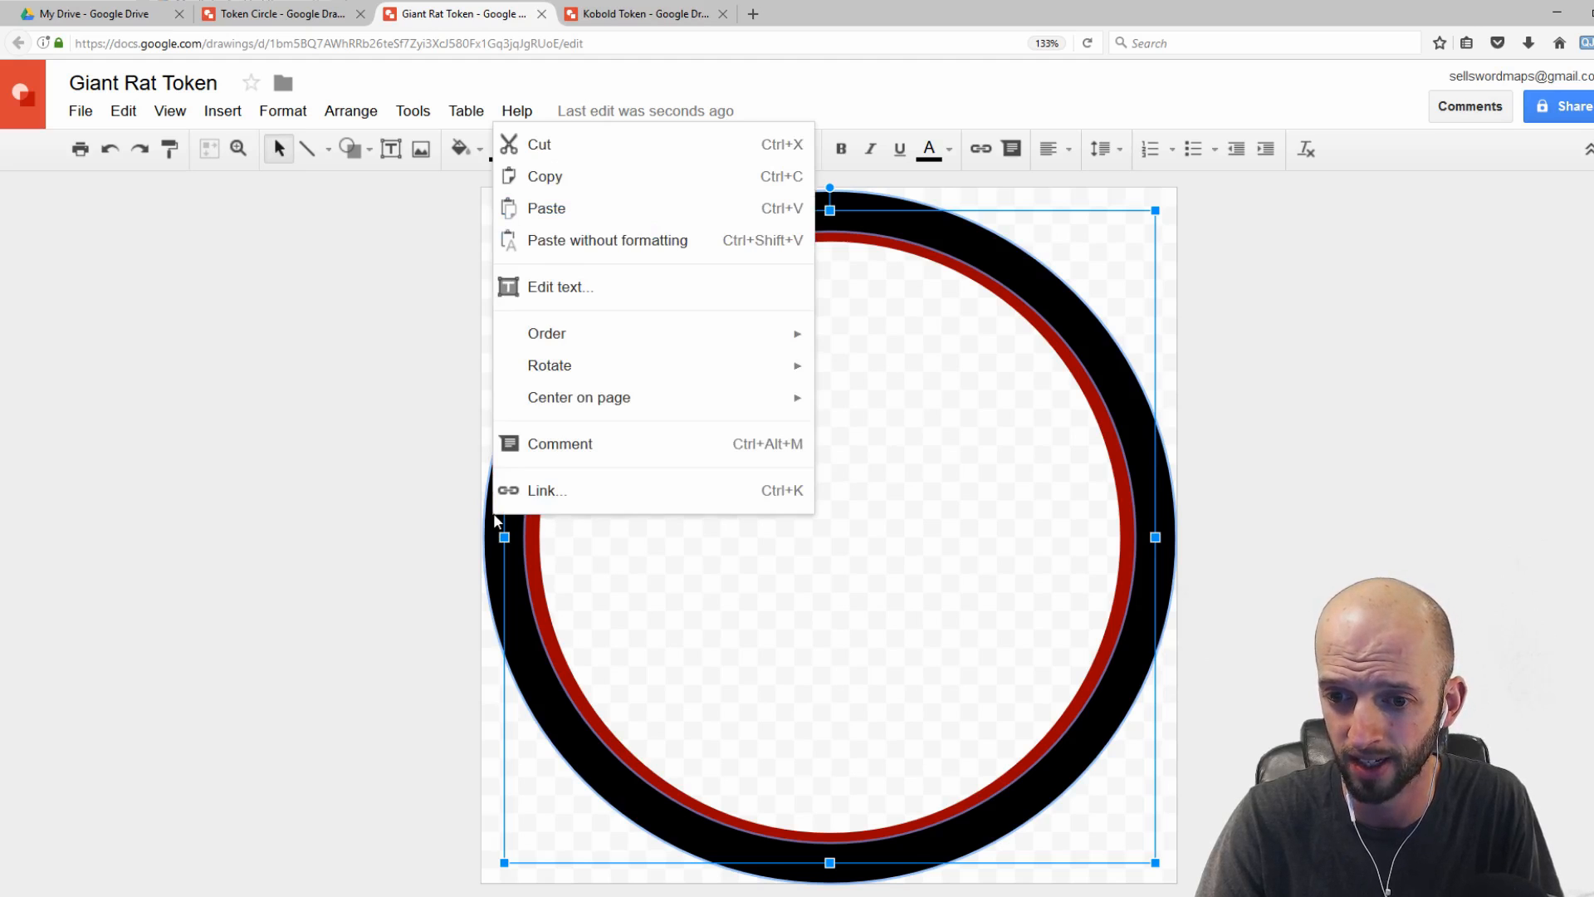
{"action": "key", "text": "Escape"}
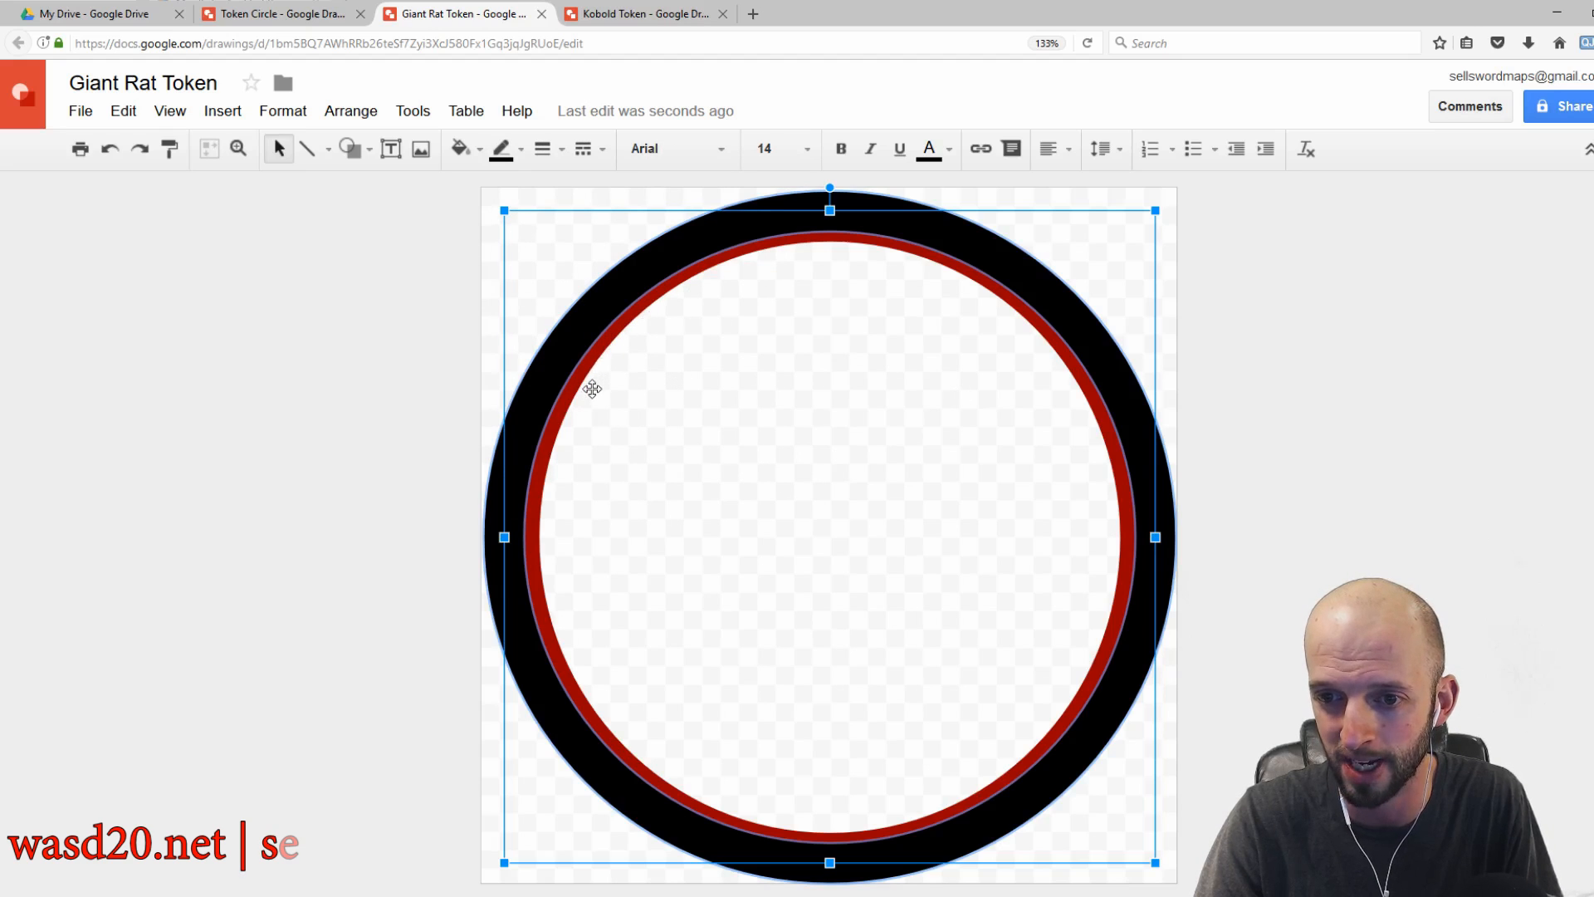
{"action": "right_click", "coordinate": [611, 296]}
{"action": "mouse_move", "coordinate": [903, 521]}
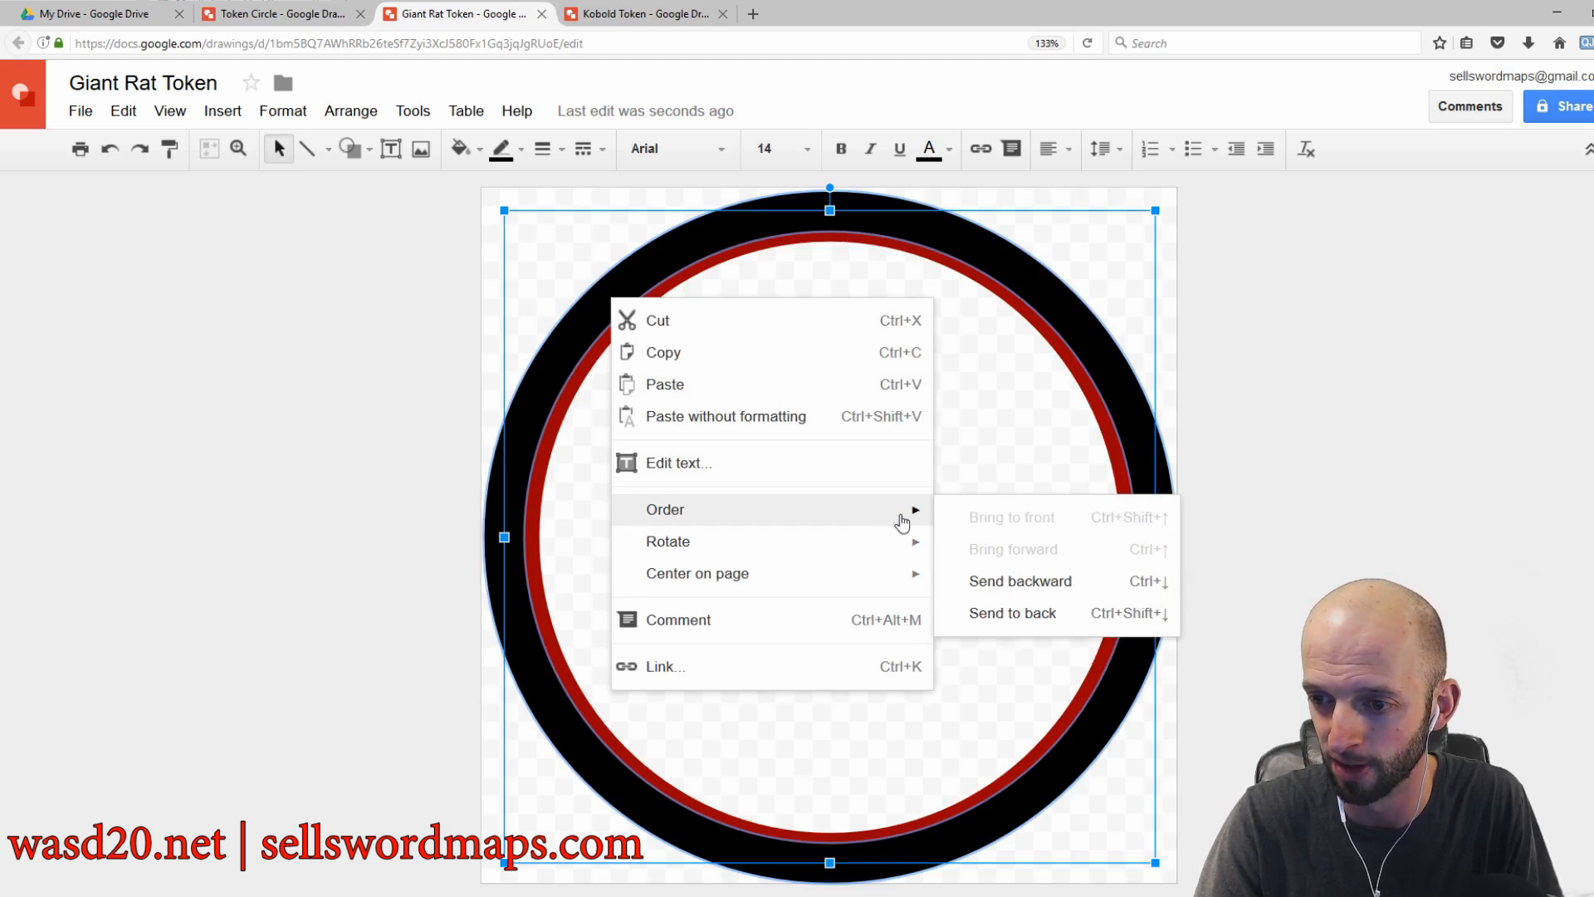
{"action": "left_click", "coordinate": [1006, 584]}
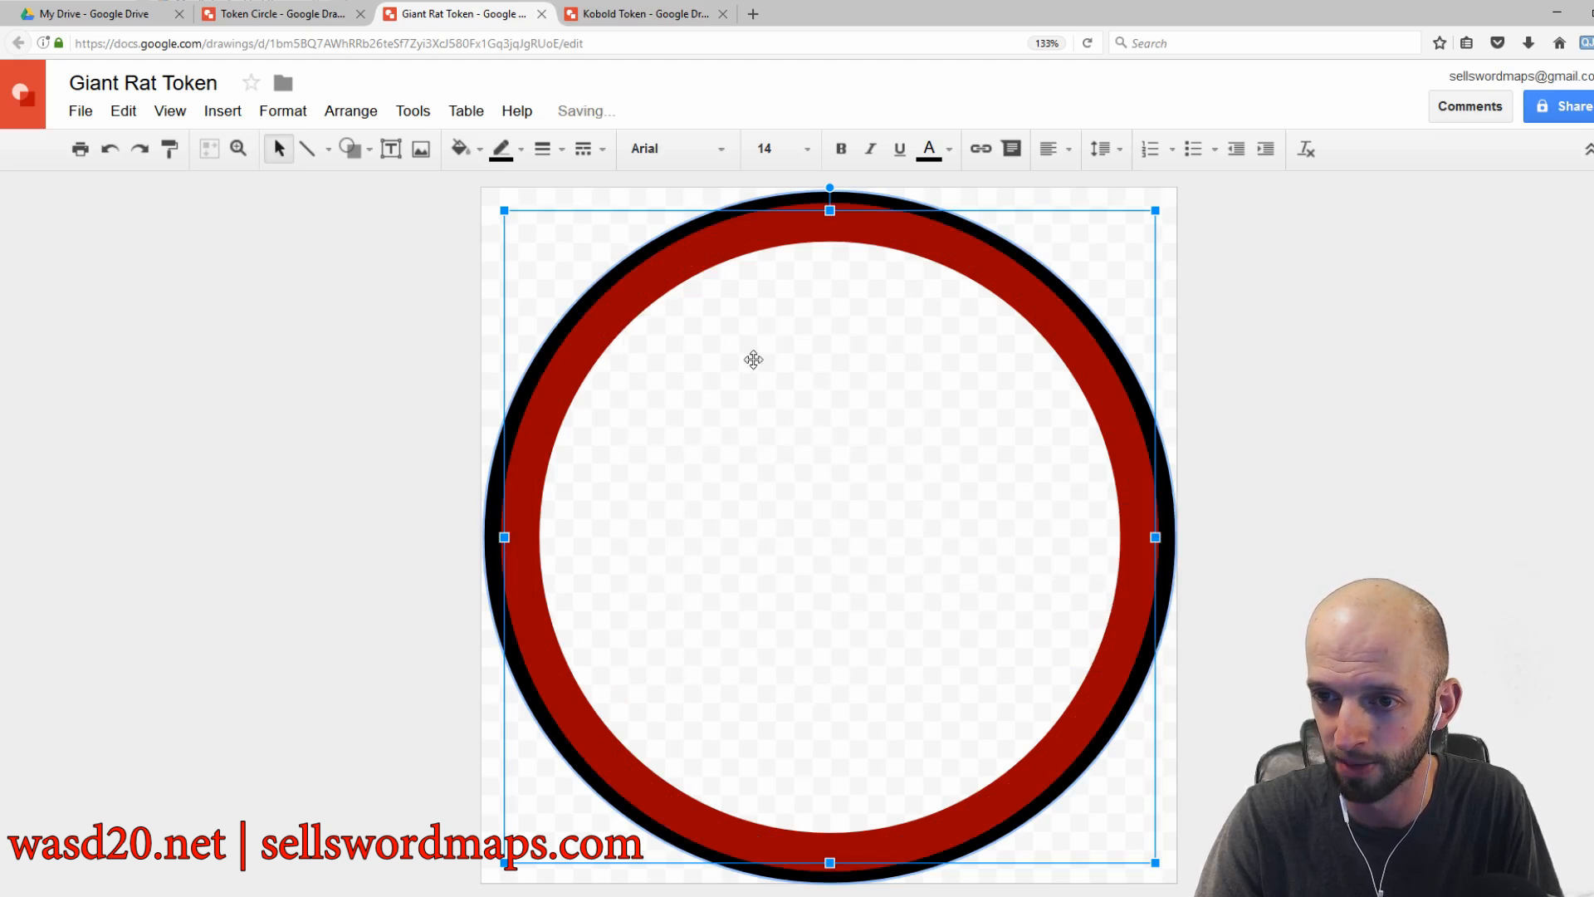
Step: Set the inner ring's border color to orange
{"action": "left_click", "coordinate": [605, 303]}
{"action": "left_click", "coordinate": [521, 150]}
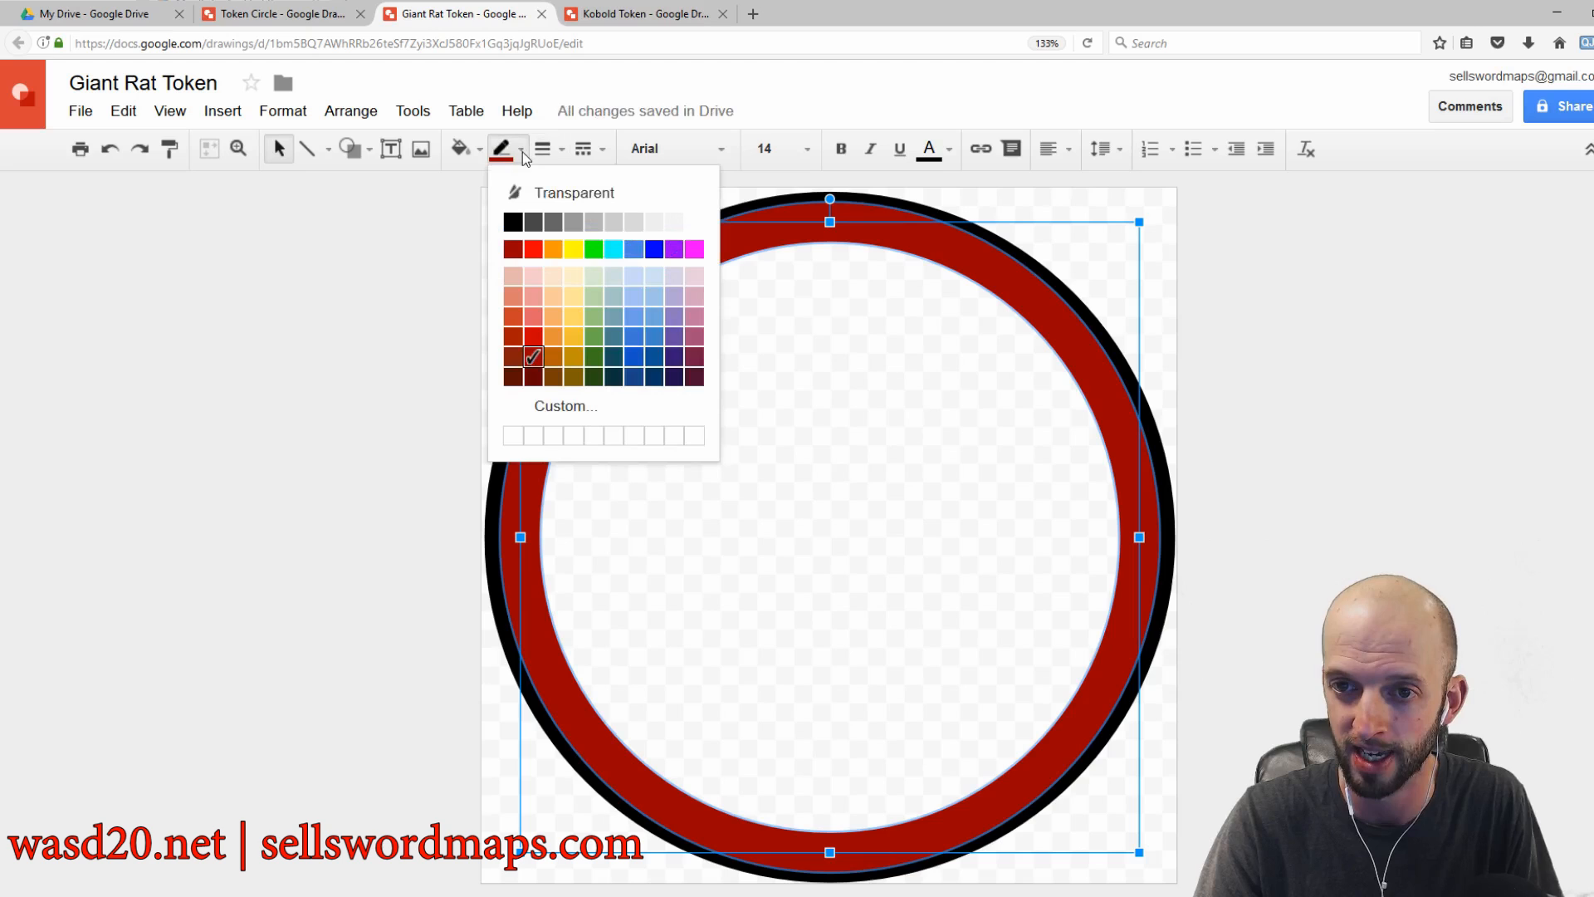
{"action": "left_click", "coordinate": [558, 356]}
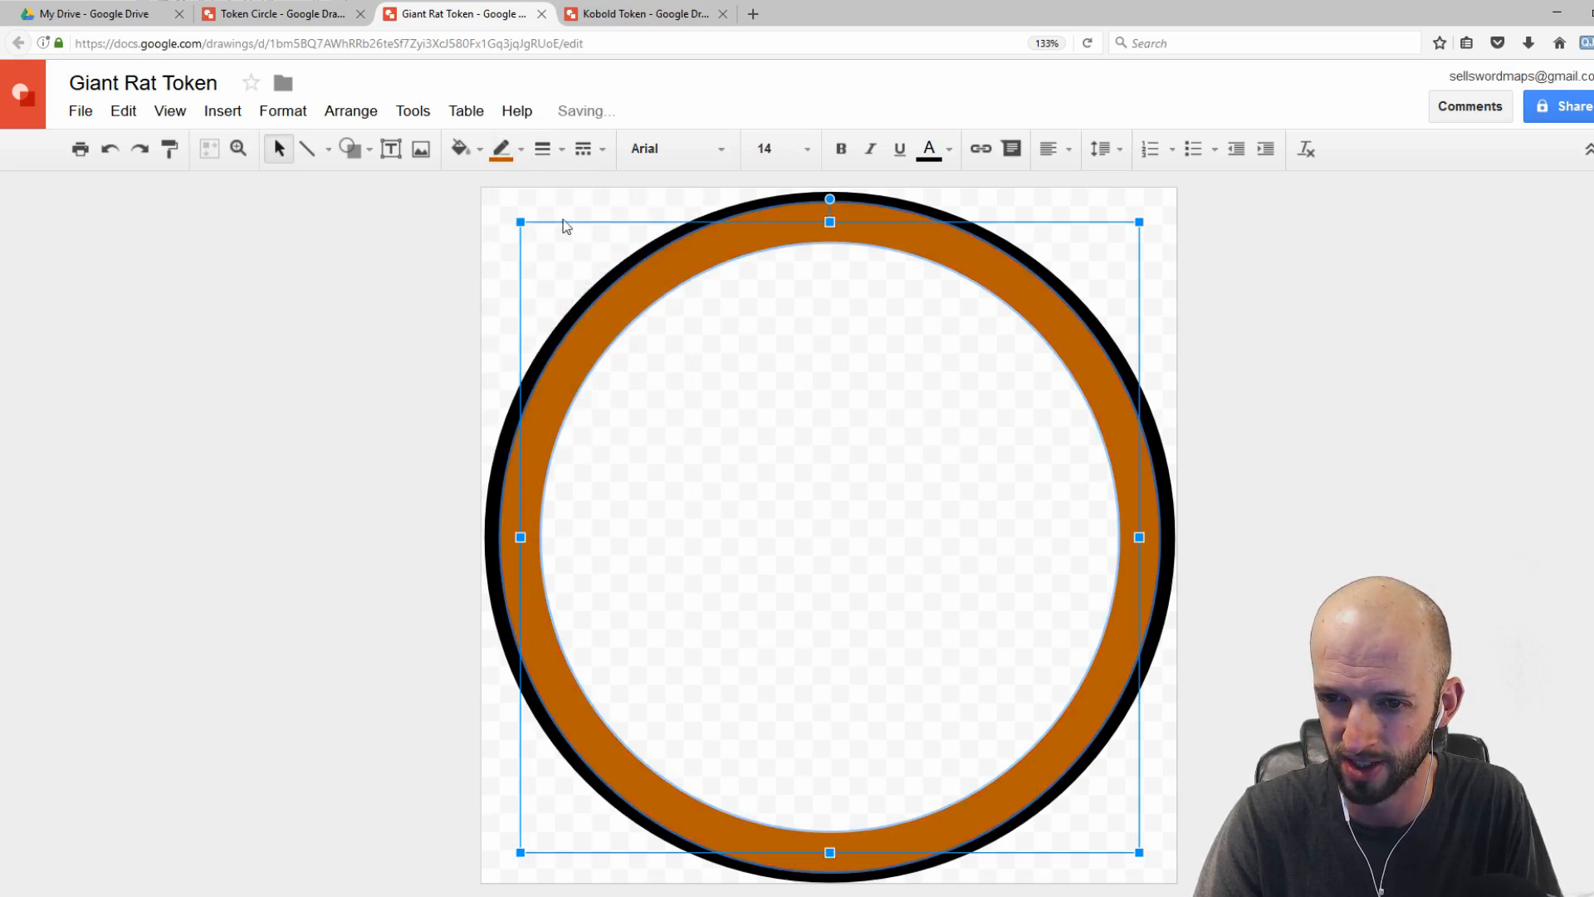
Step: Change the inner ring's border color to dark brown, send it to the back, and deselect it
{"action": "left_click", "coordinate": [523, 154]}
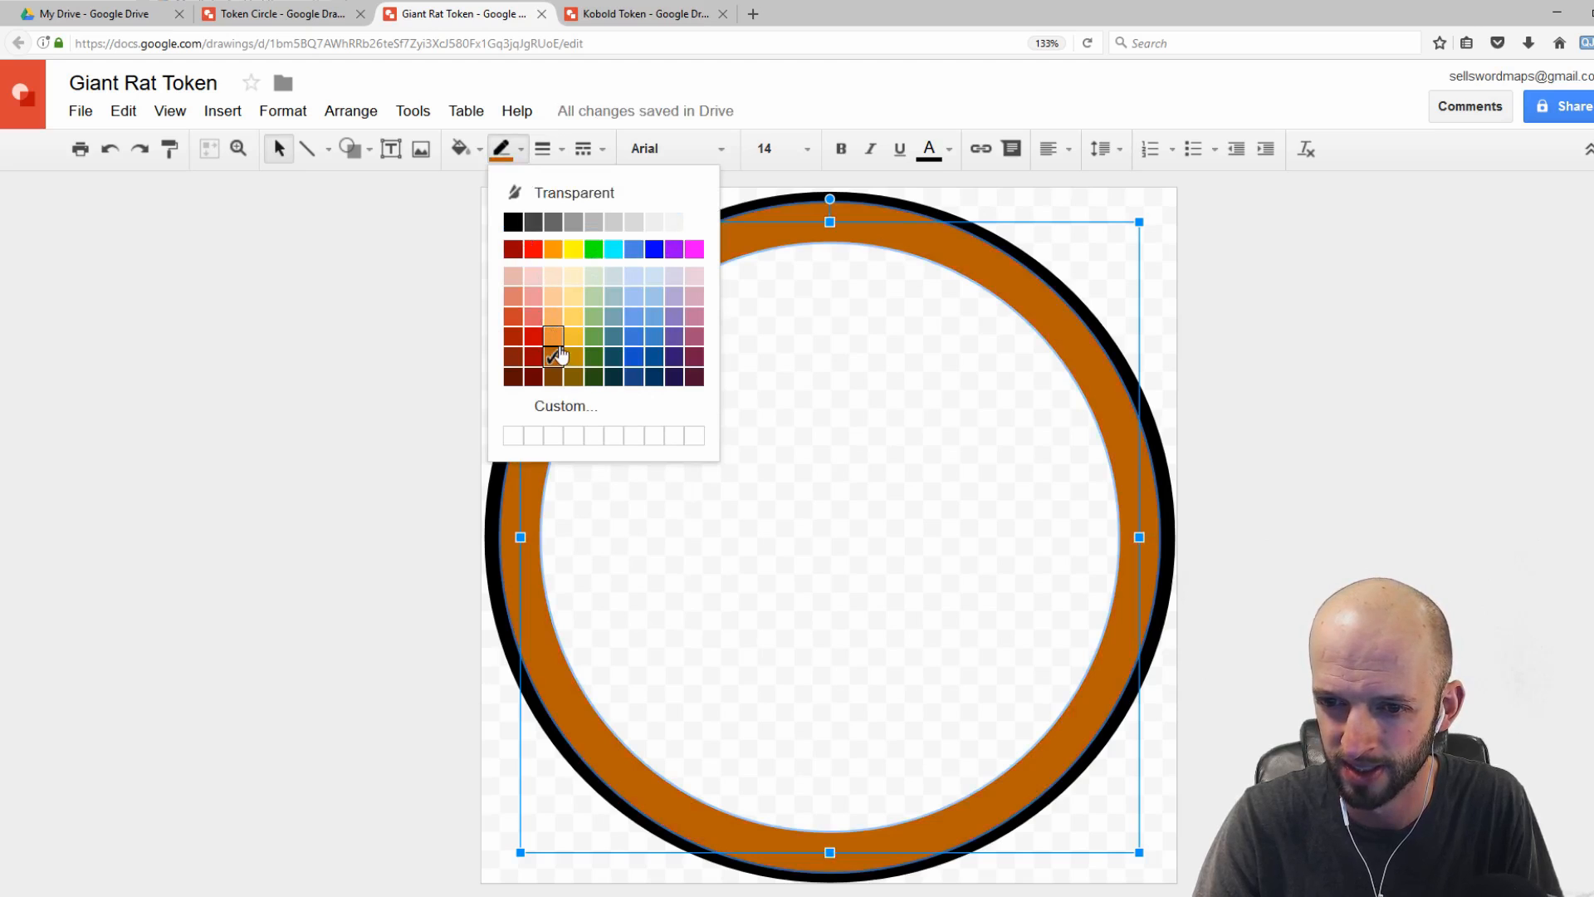
{"action": "left_click", "coordinate": [556, 377]}
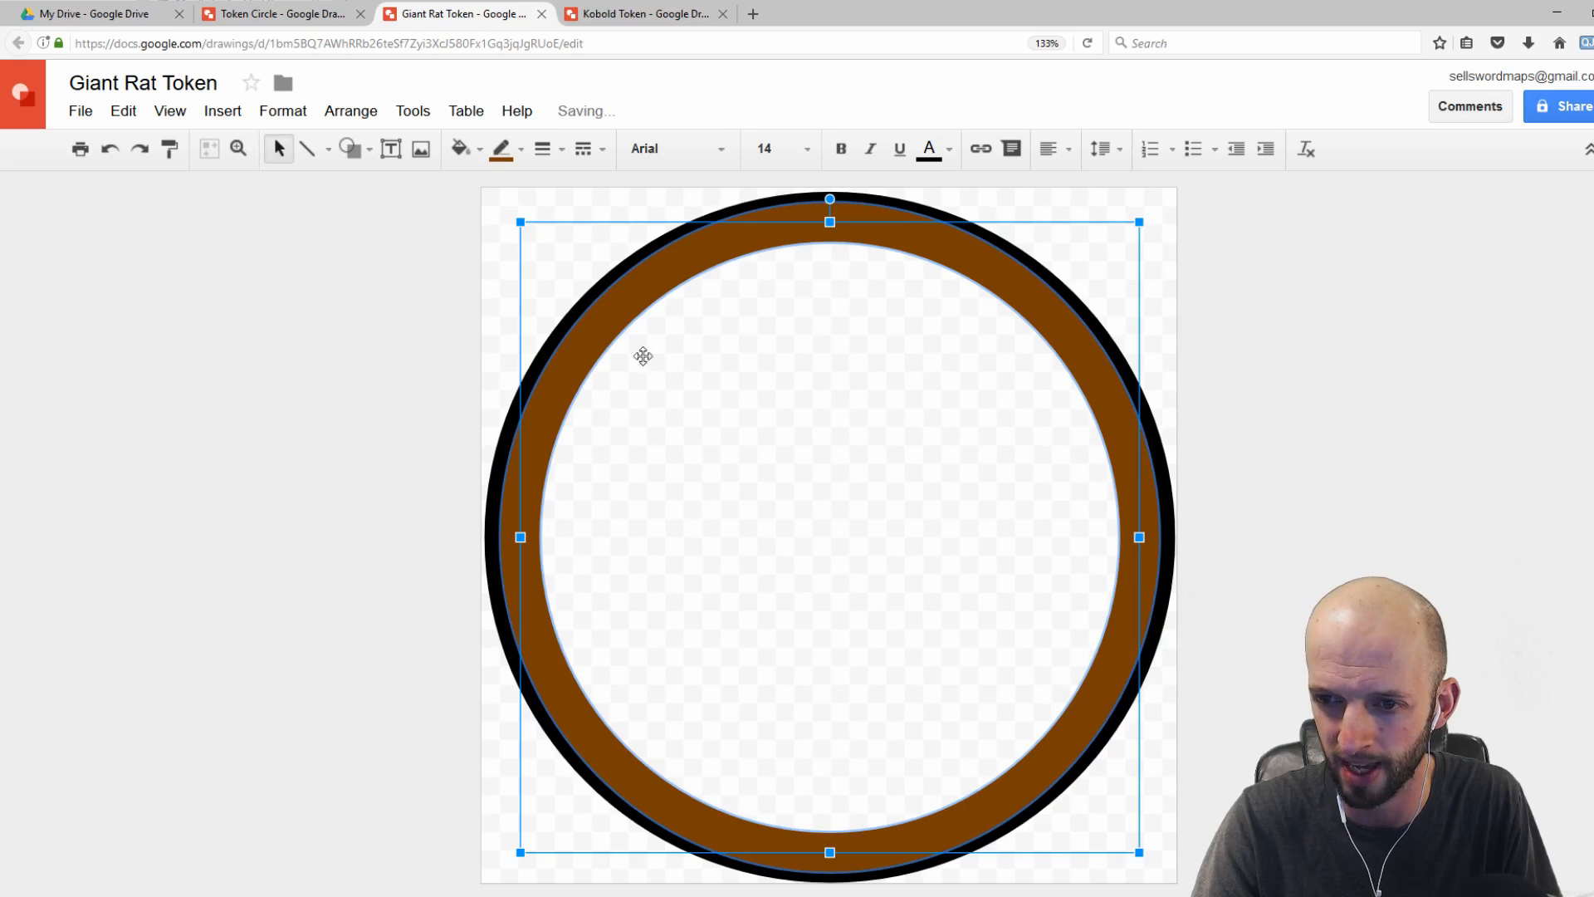
{"action": "left_click", "coordinate": [600, 207]}
{"action": "left_click", "coordinate": [616, 295]}
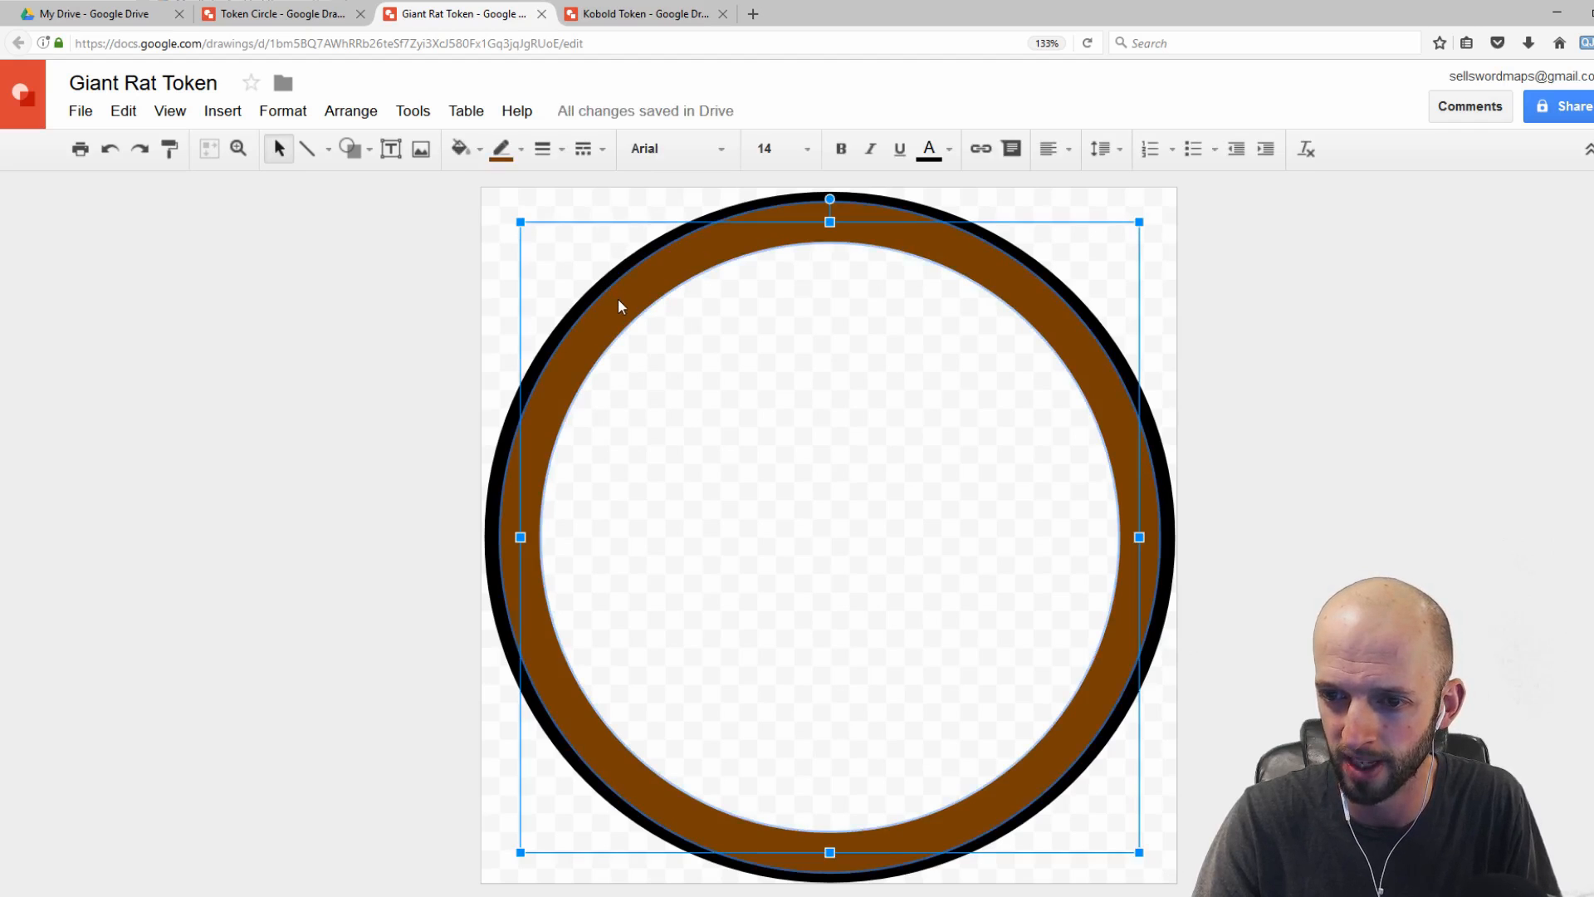
{"action": "right_click", "coordinate": [619, 300]}
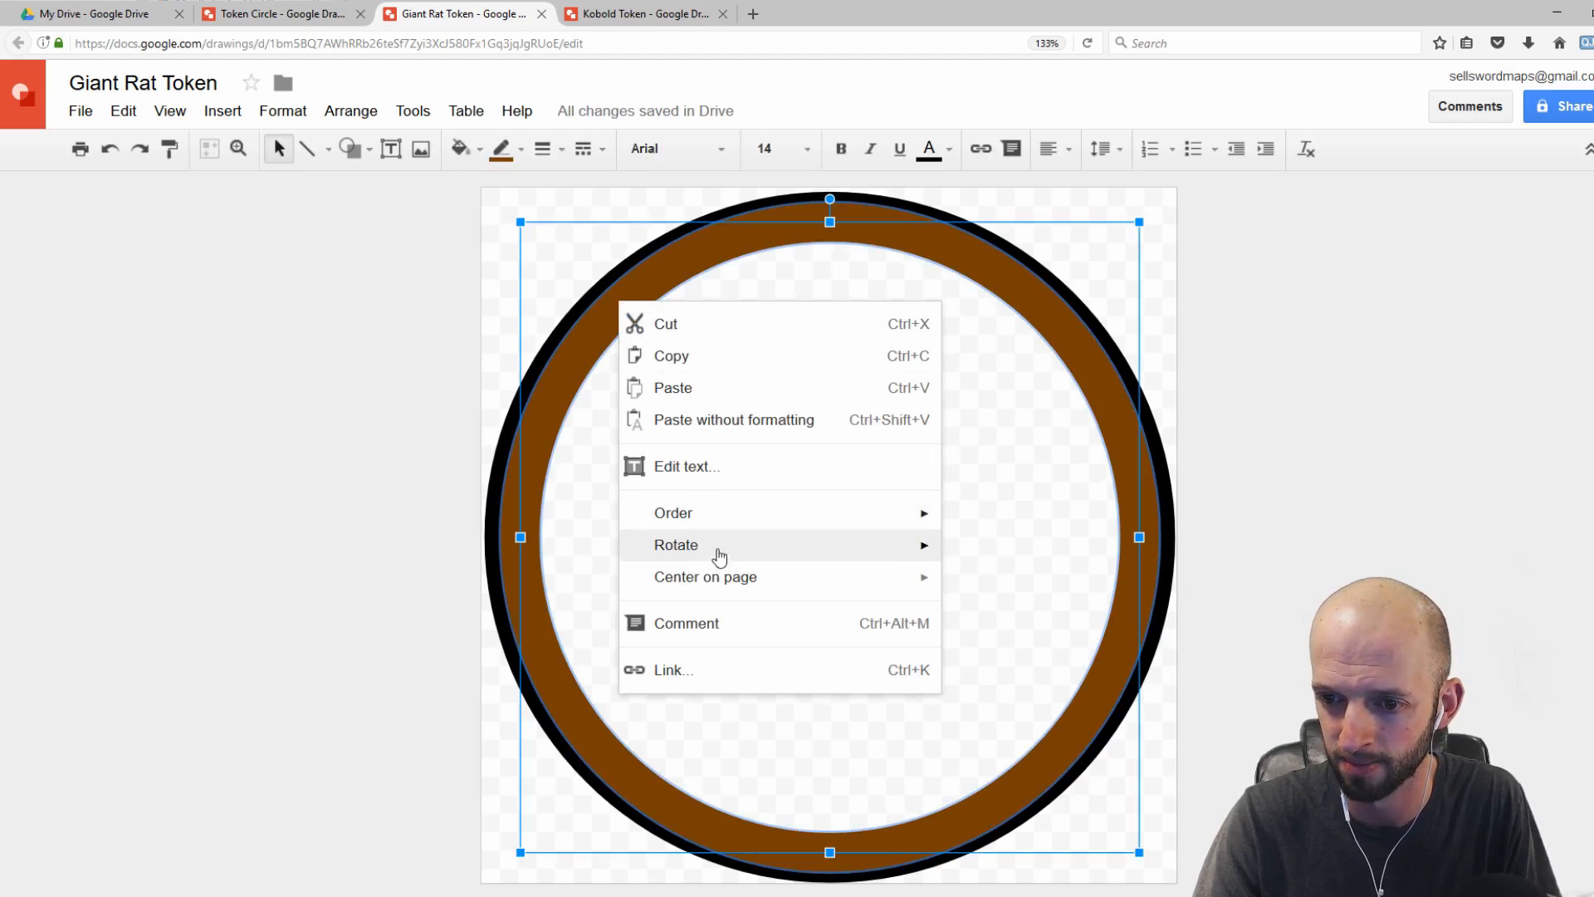
{"action": "mouse_move", "coordinate": [758, 527]}
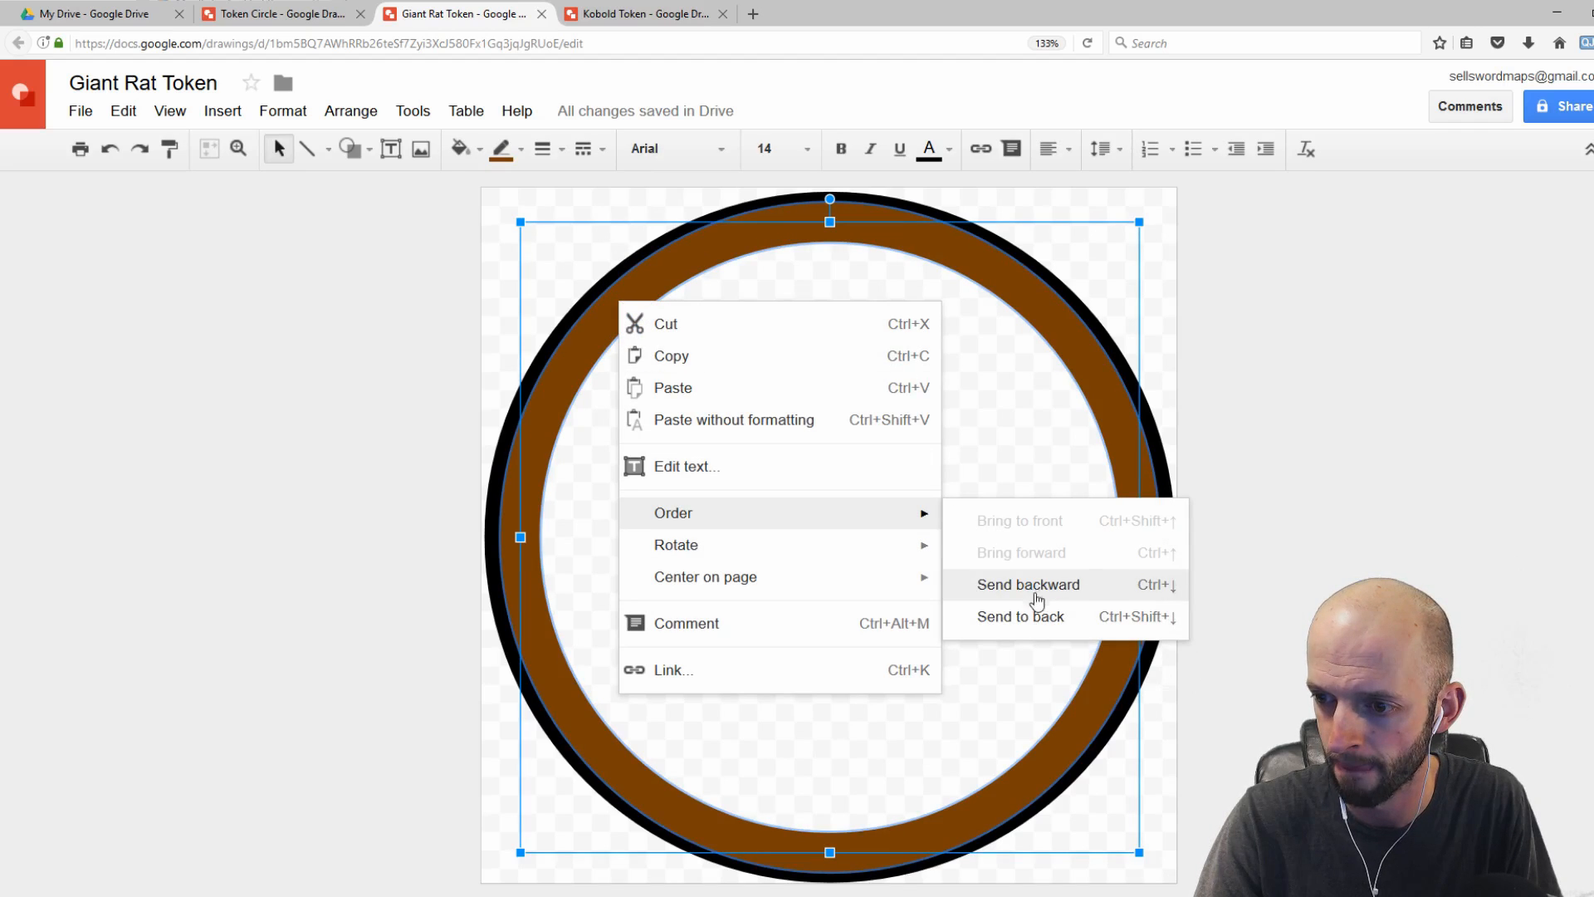
{"action": "left_click", "coordinate": [1031, 619]}
{"action": "left_click", "coordinate": [512, 218]}
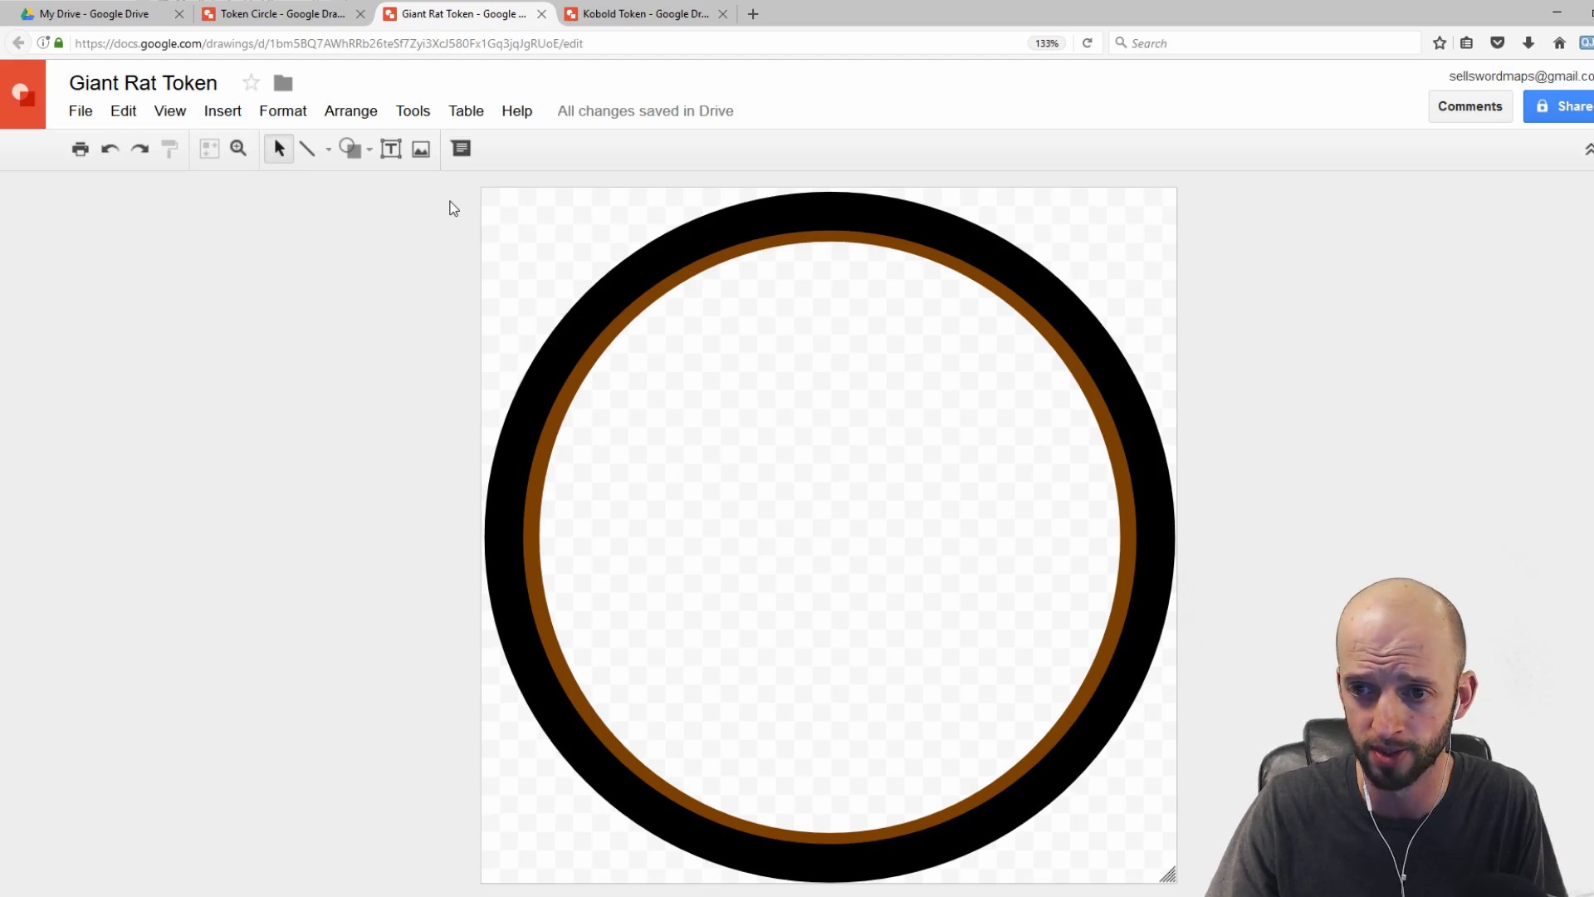
Step: Switch to the Kobold Token drawing and insert the kobold artwork image
{"action": "left_click", "coordinate": [287, 16]}
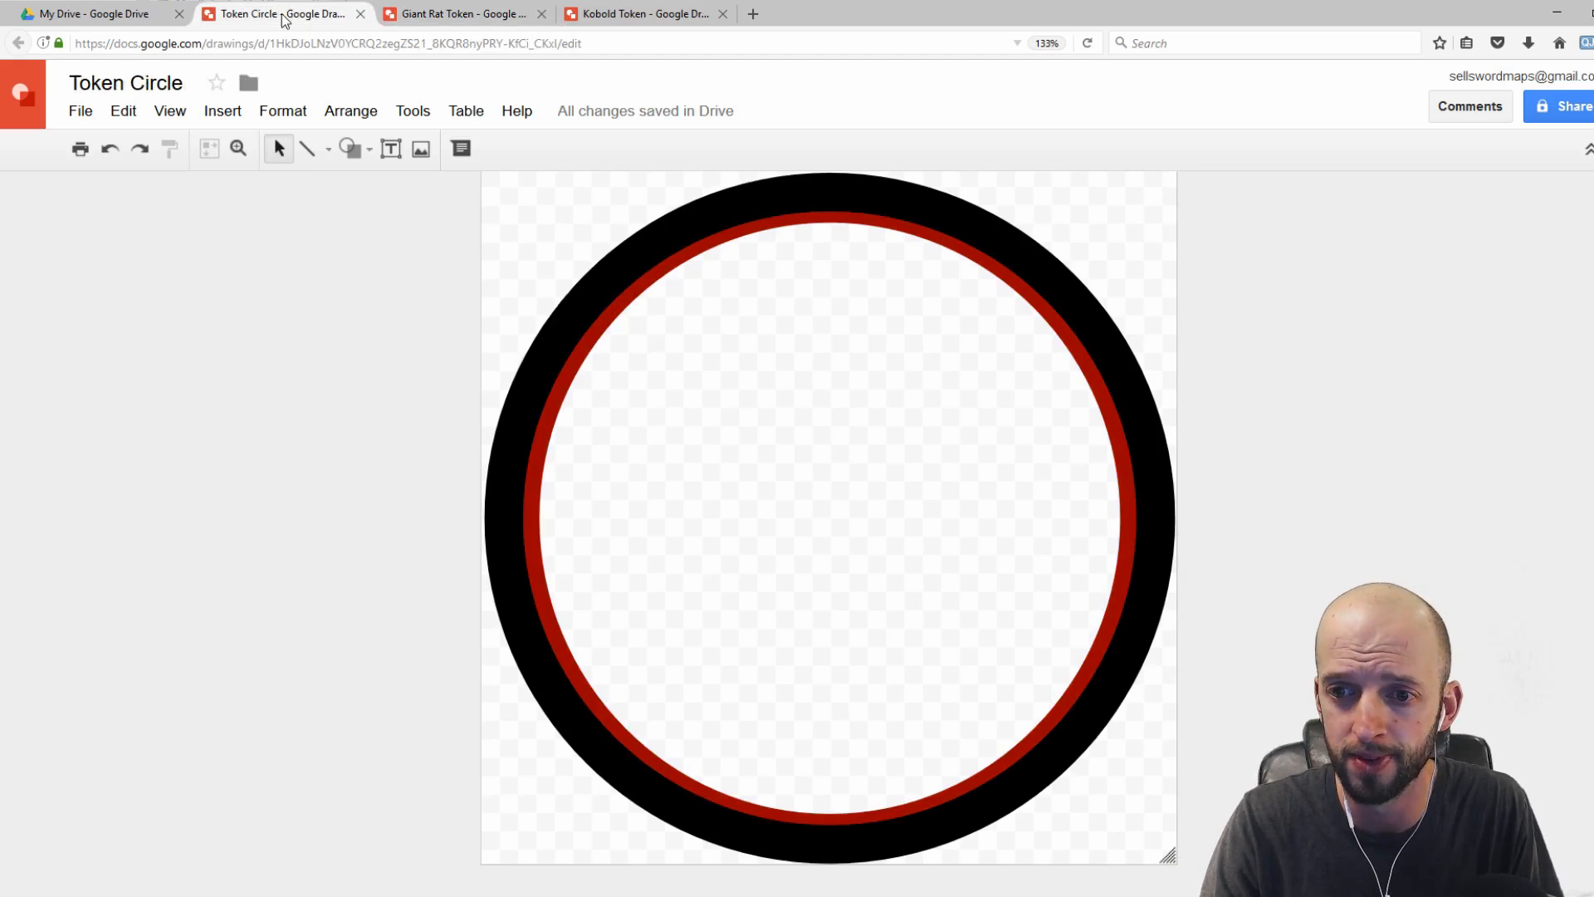
{"action": "left_click", "coordinate": [632, 12]}
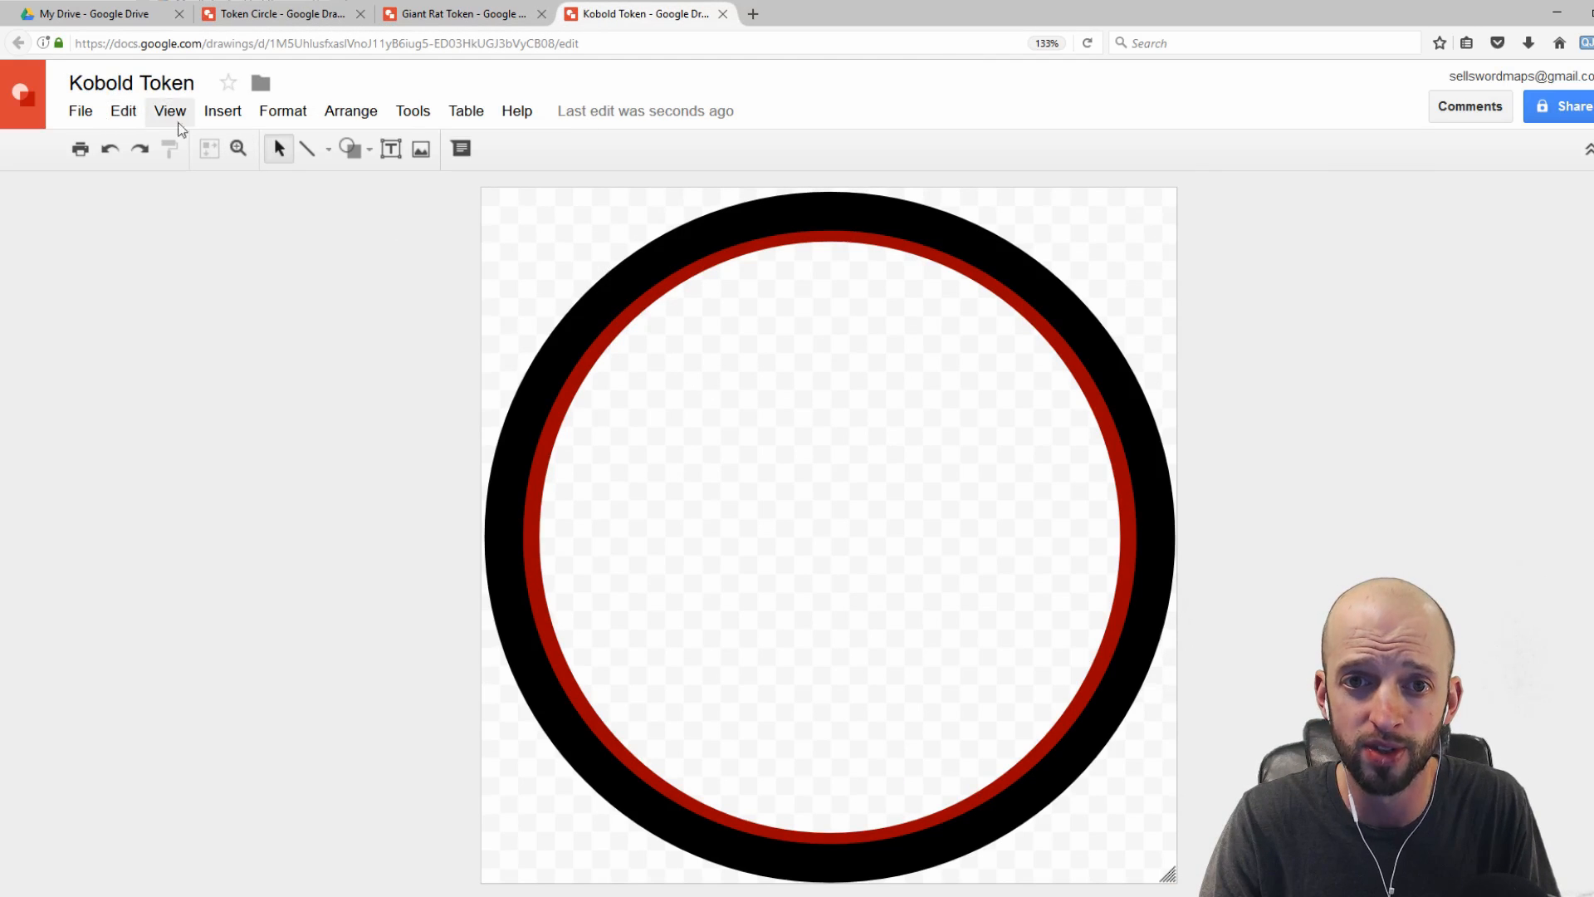
{"action": "left_click", "coordinate": [232, 117]}
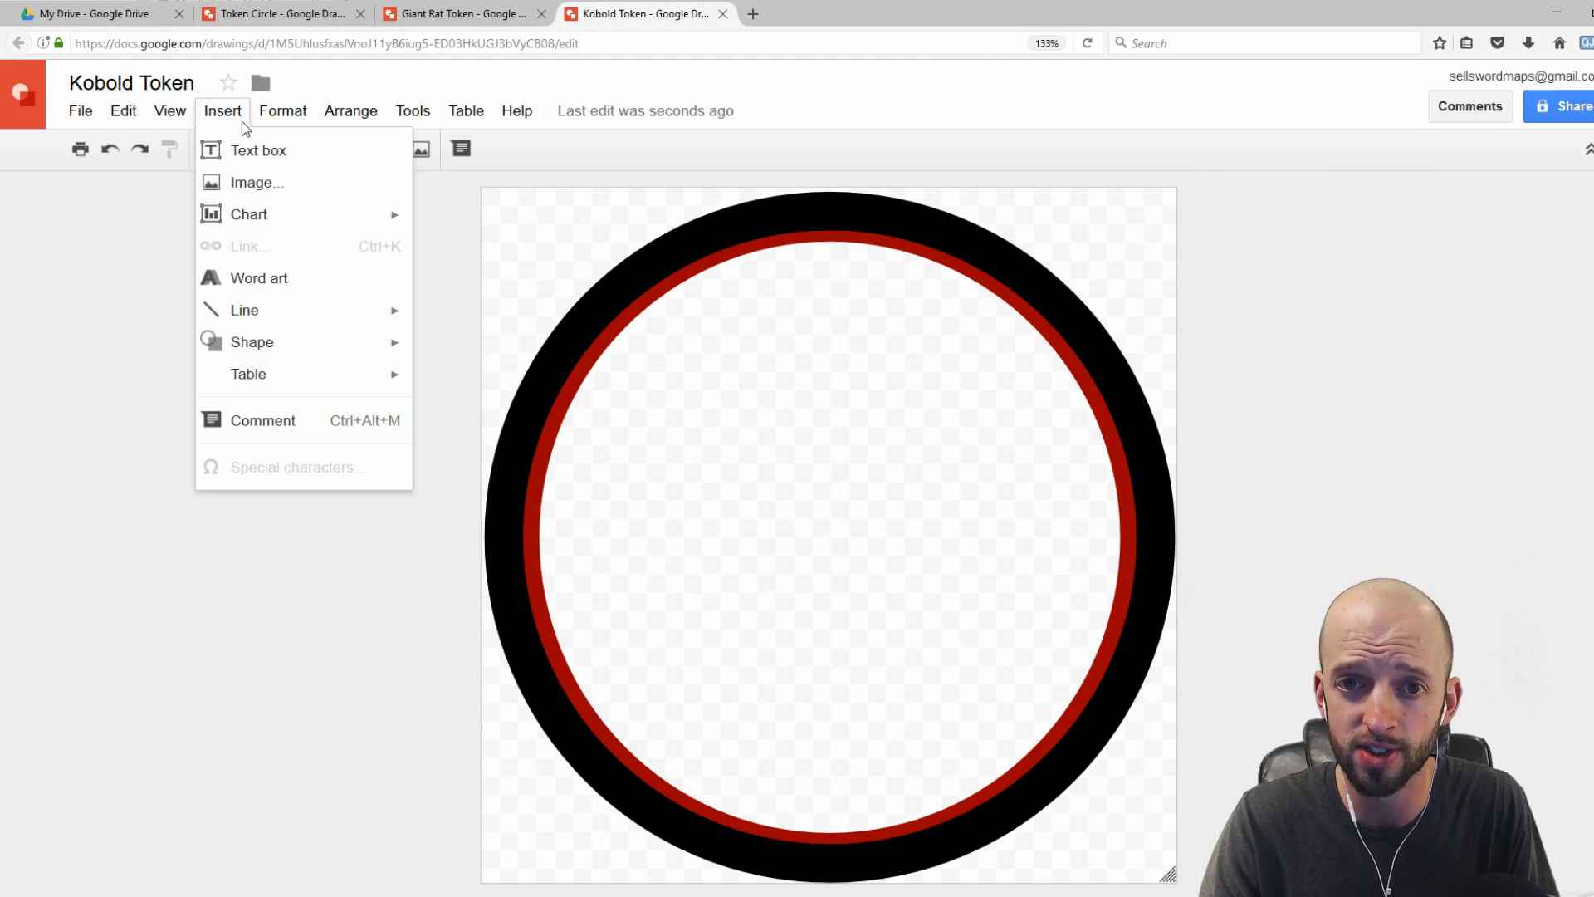
{"action": "left_click", "coordinate": [249, 184]}
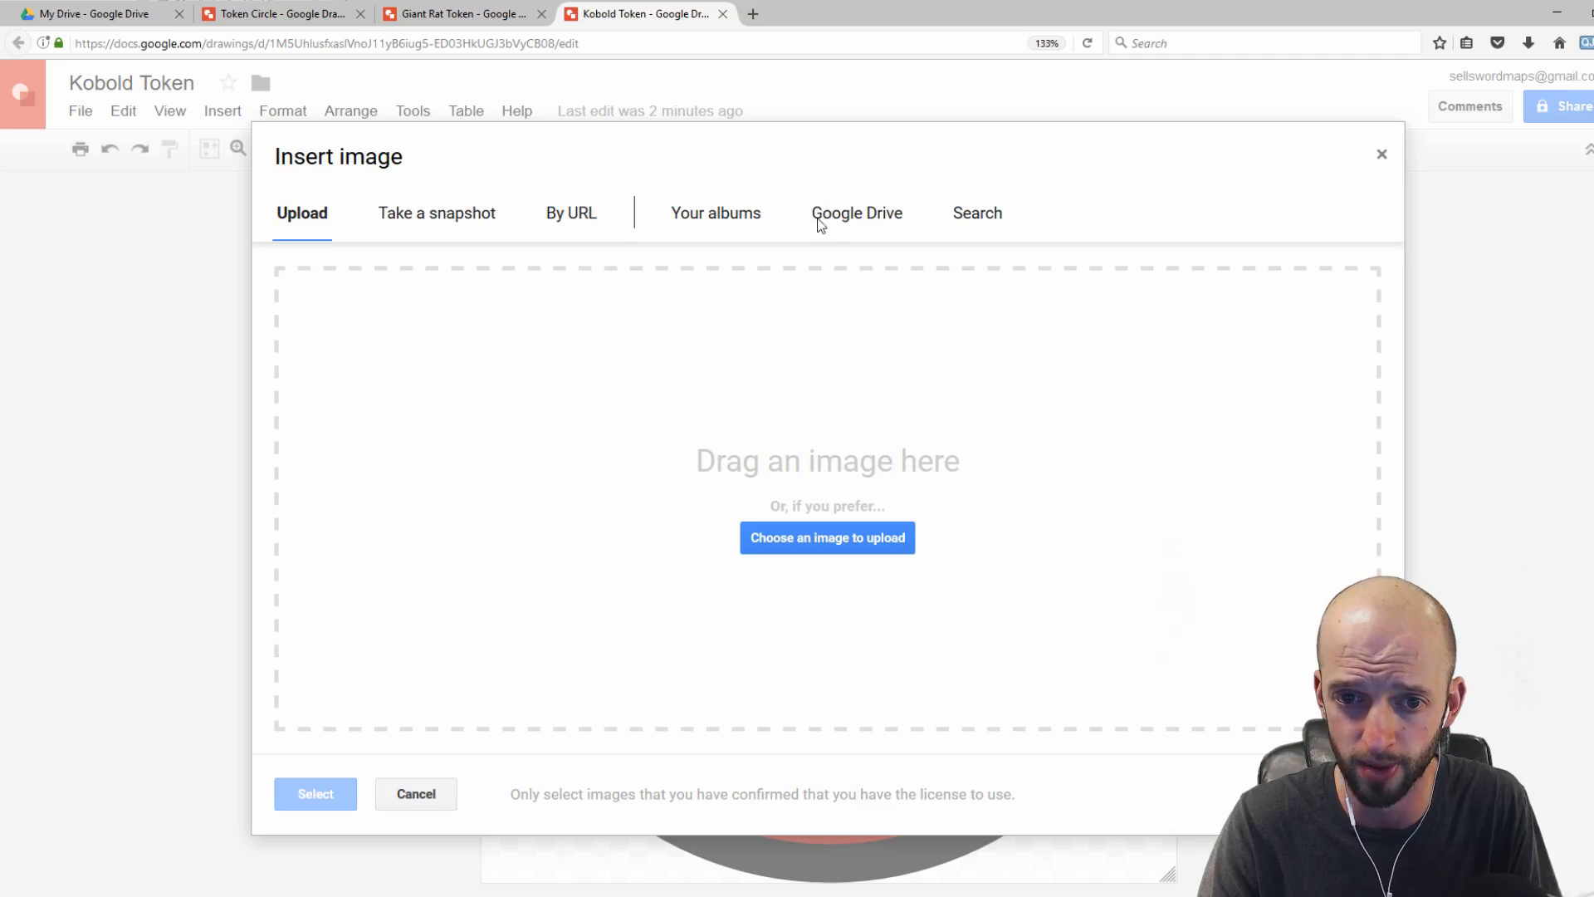
{"action": "left_click_drag", "start_coordinate": [545, 412], "coordinate": [671, 442]}
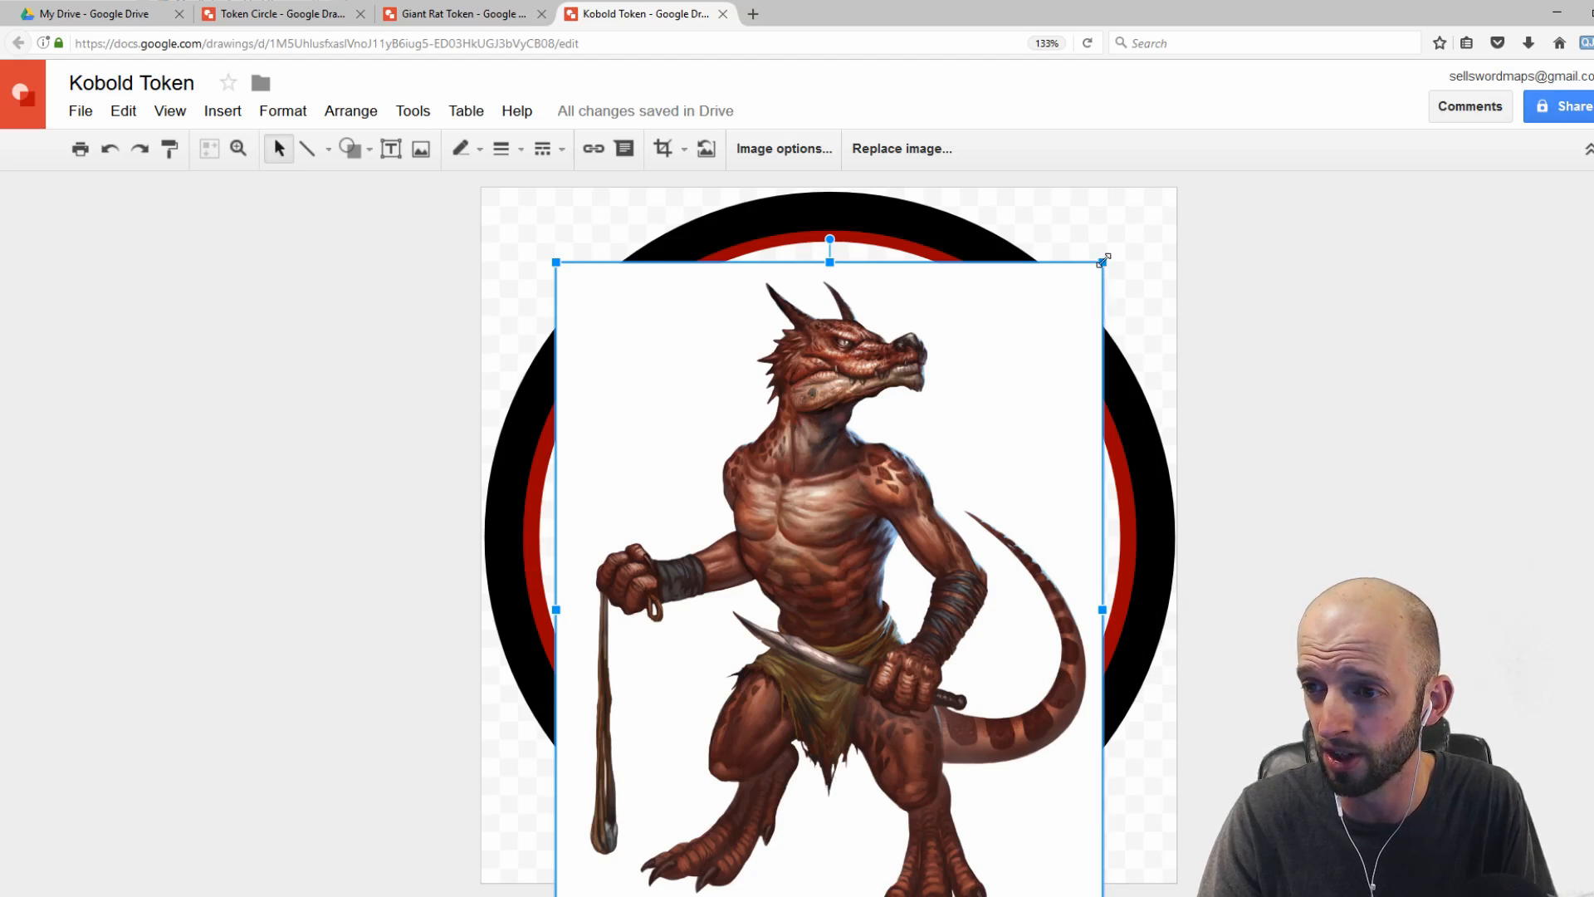
{"action": "left_click_drag", "start_coordinate": [1103, 262], "coordinate": [985, 413]}
{"action": "left_click_drag", "start_coordinate": [897, 527], "coordinate": [965, 386]}
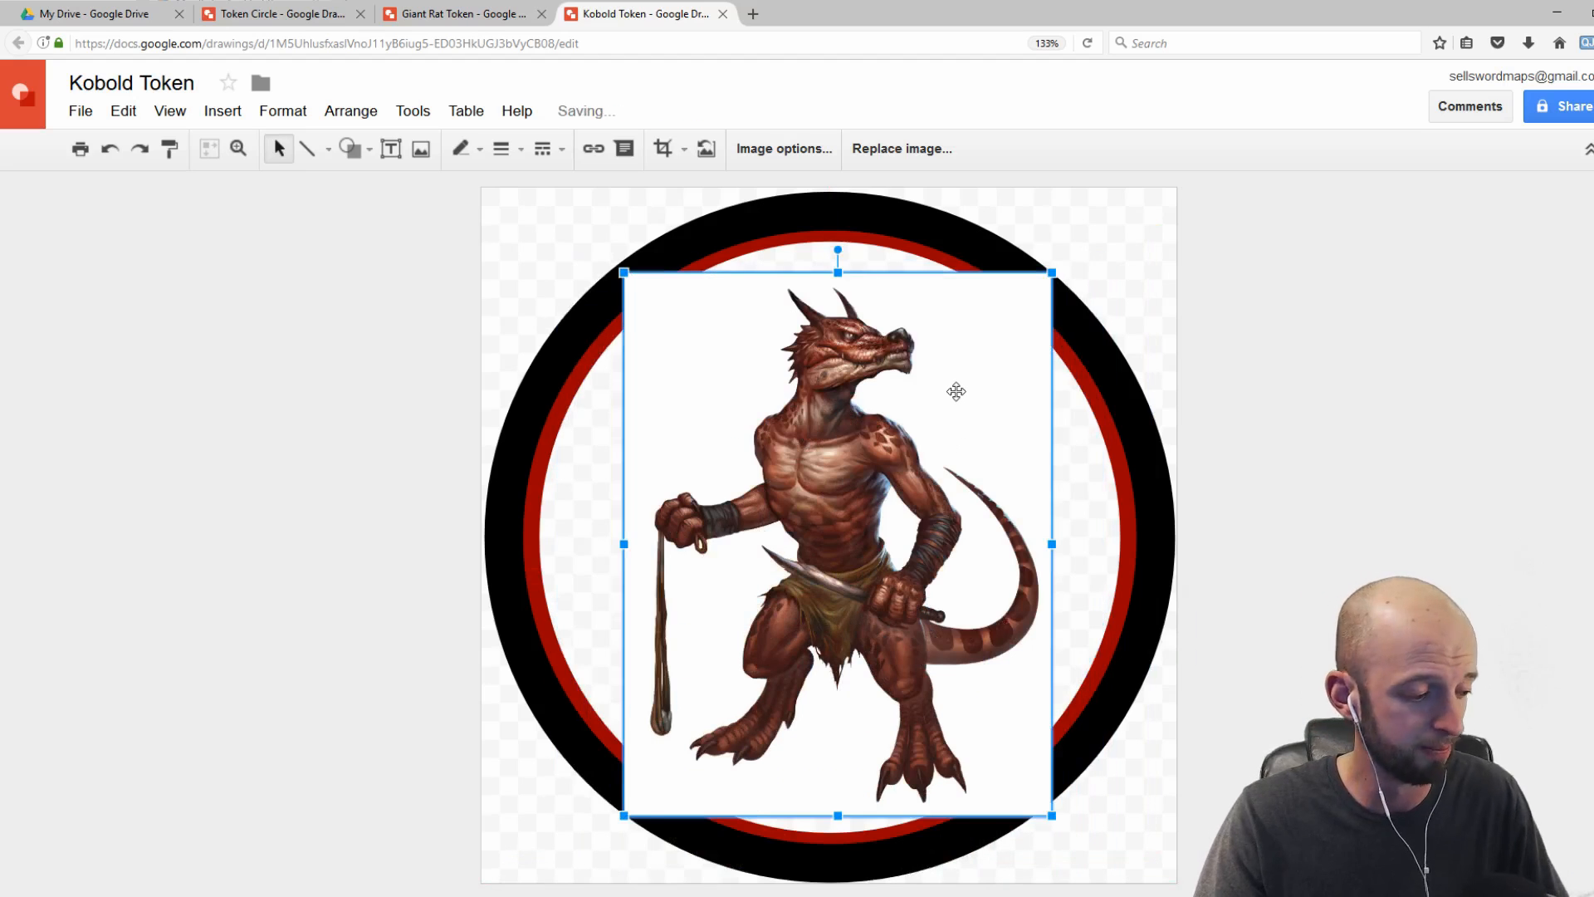
{"action": "key", "text": "ctrl+z"}
{"action": "key", "text": "ctrl+z"}
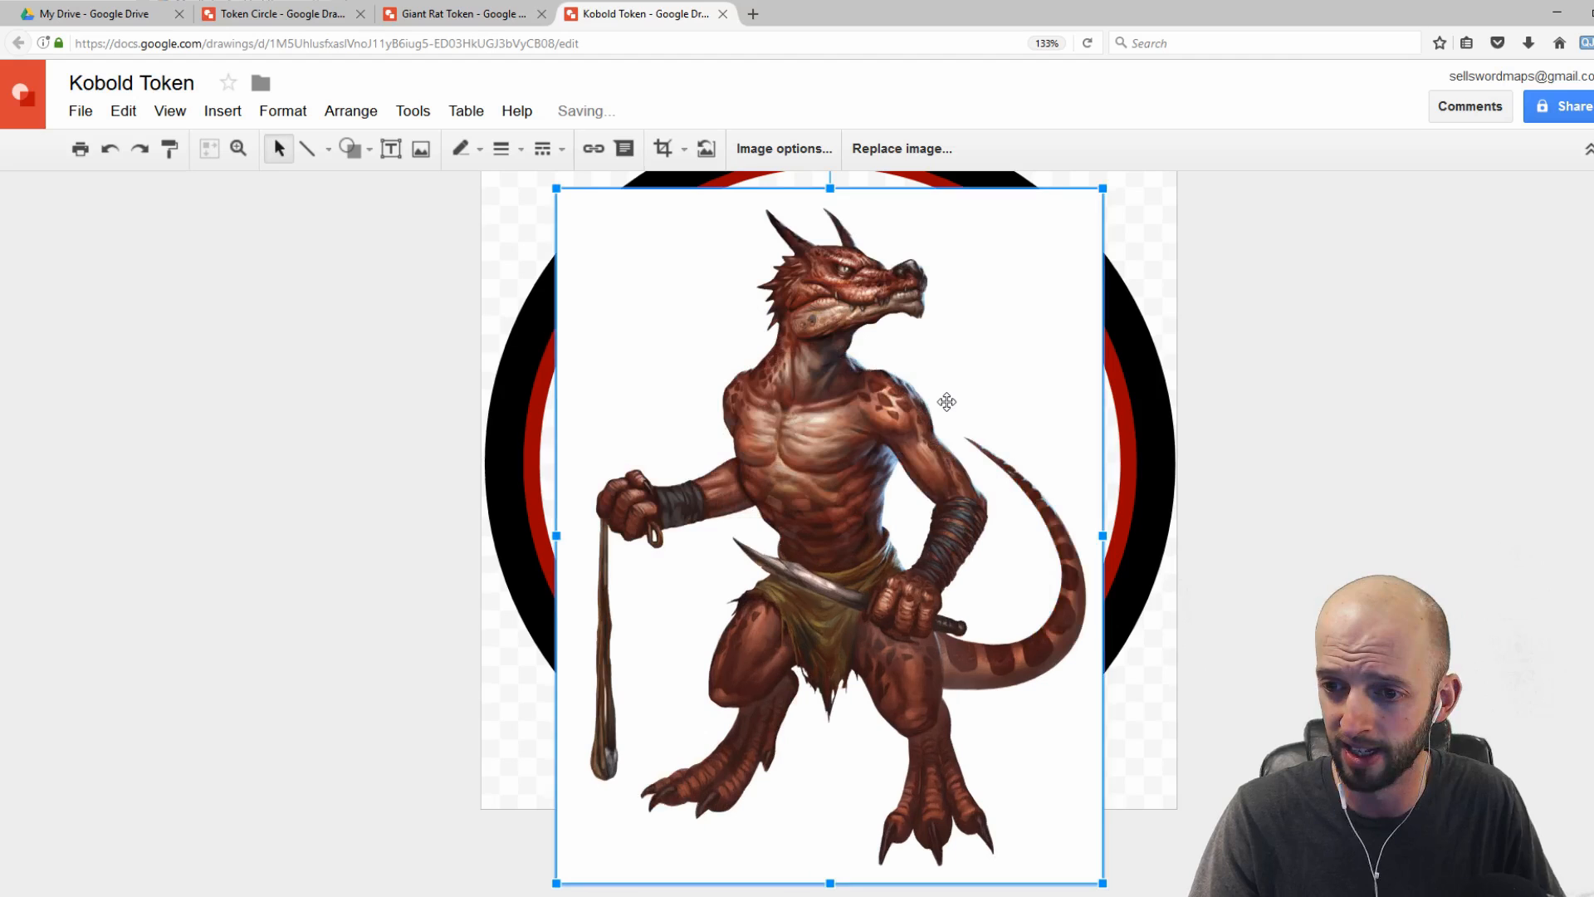
{"action": "scroll", "coordinate": [894, 463], "scroll_direction": "up", "scroll_amount": 2}
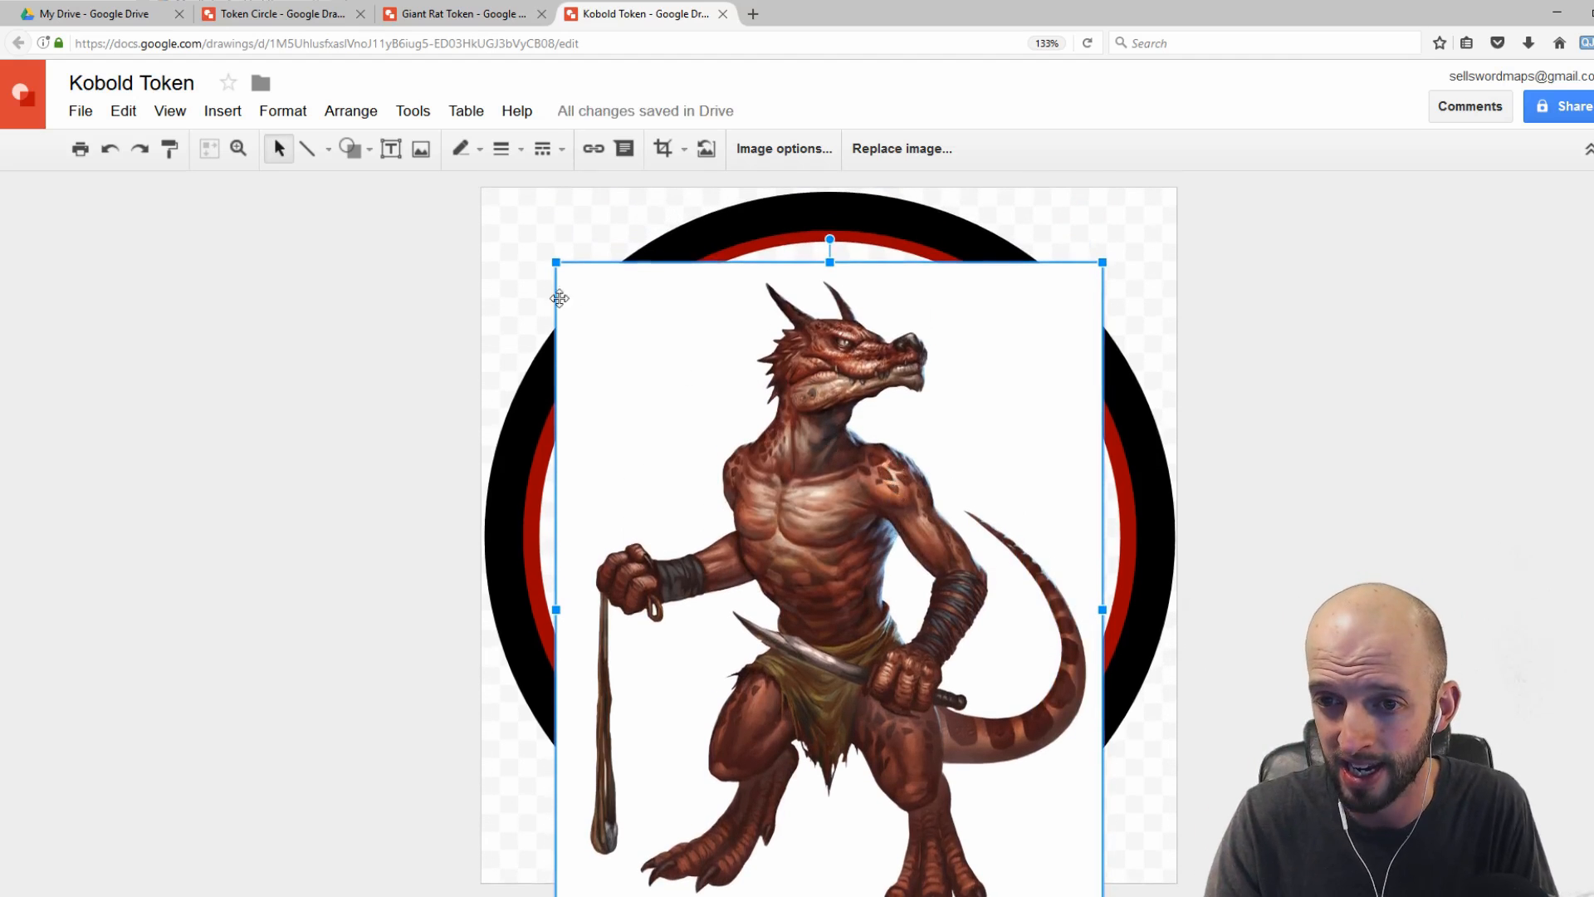
{"action": "left_click_drag", "start_coordinate": [556, 261], "coordinate": [467, 176]}
{"action": "left_click_drag", "start_coordinate": [756, 428], "coordinate": [785, 526]}
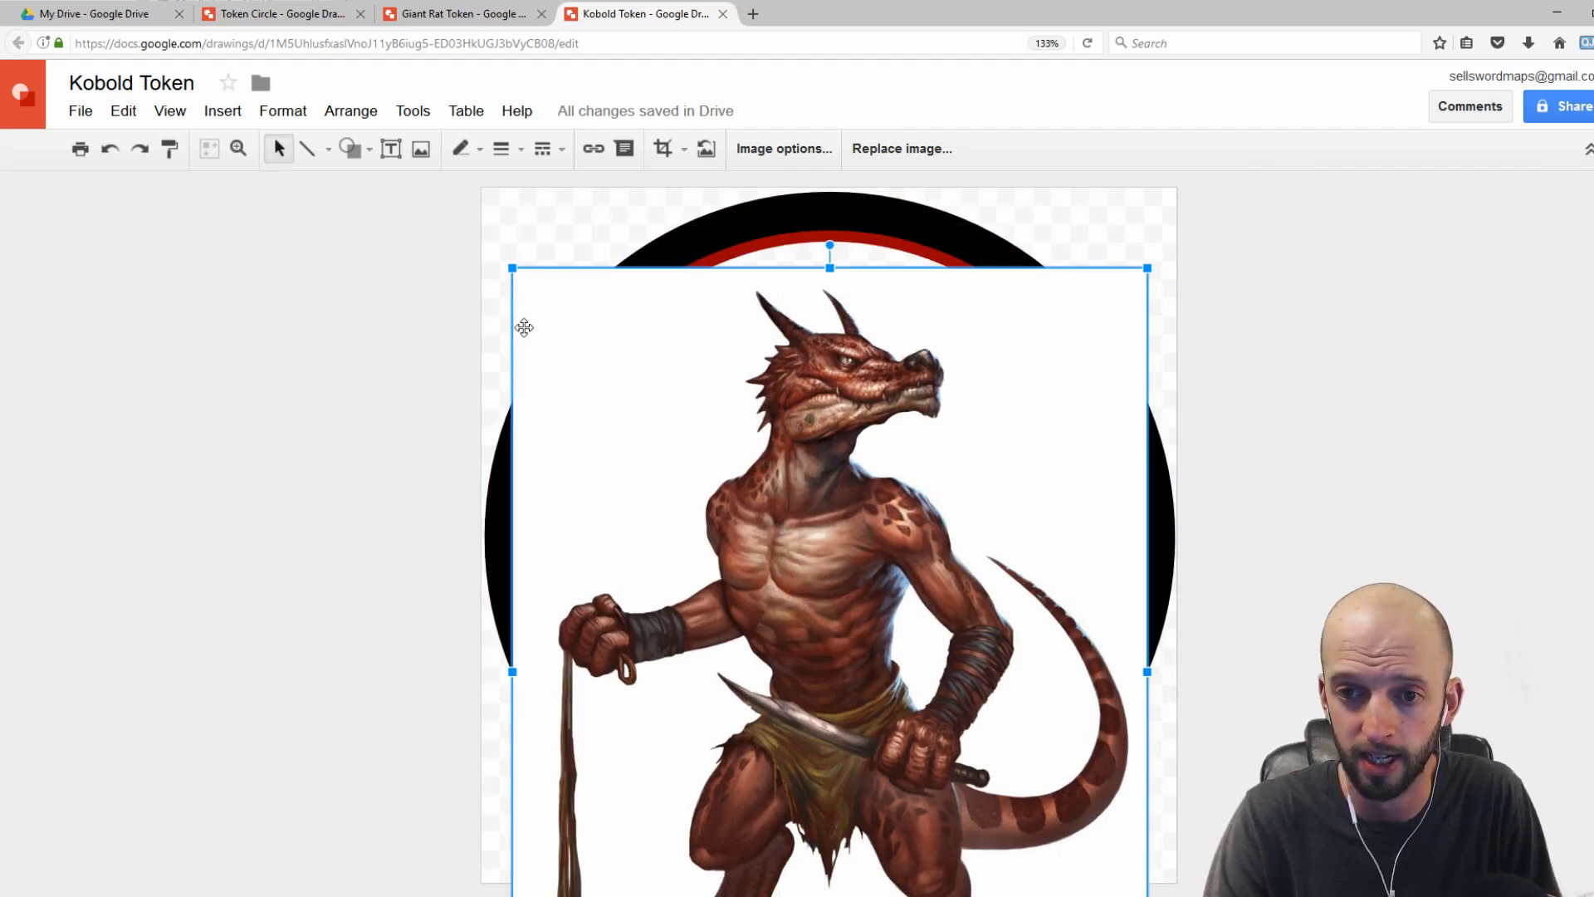
{"action": "key", "text": "ctrl+z"}
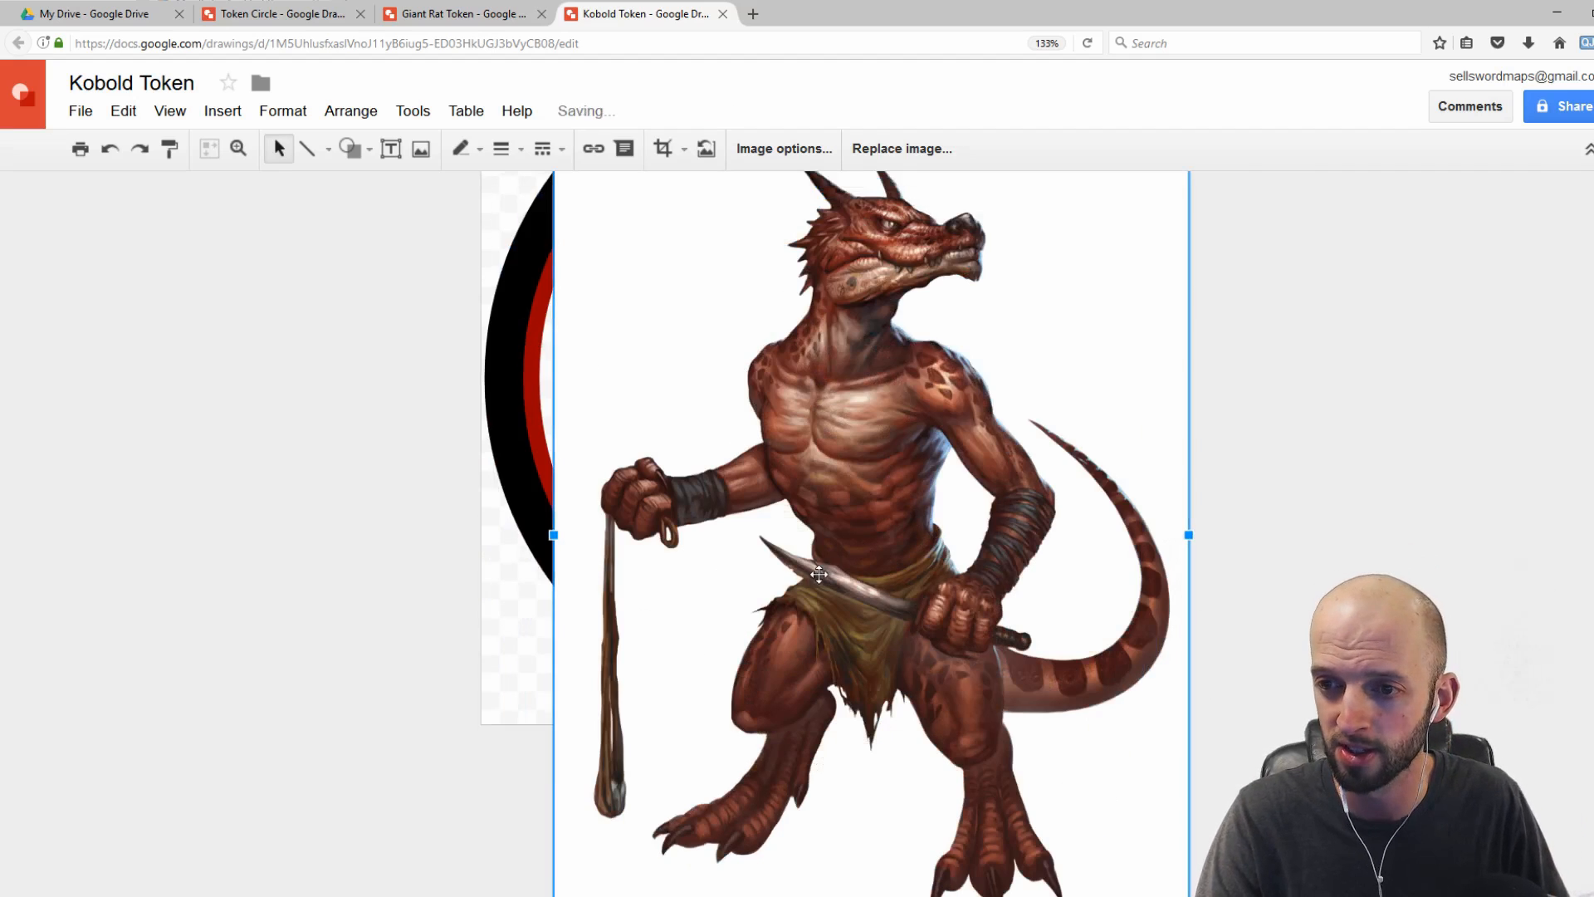
{"action": "key", "text": "ctrl+z"}
{"action": "key", "text": "ctrl+z"}
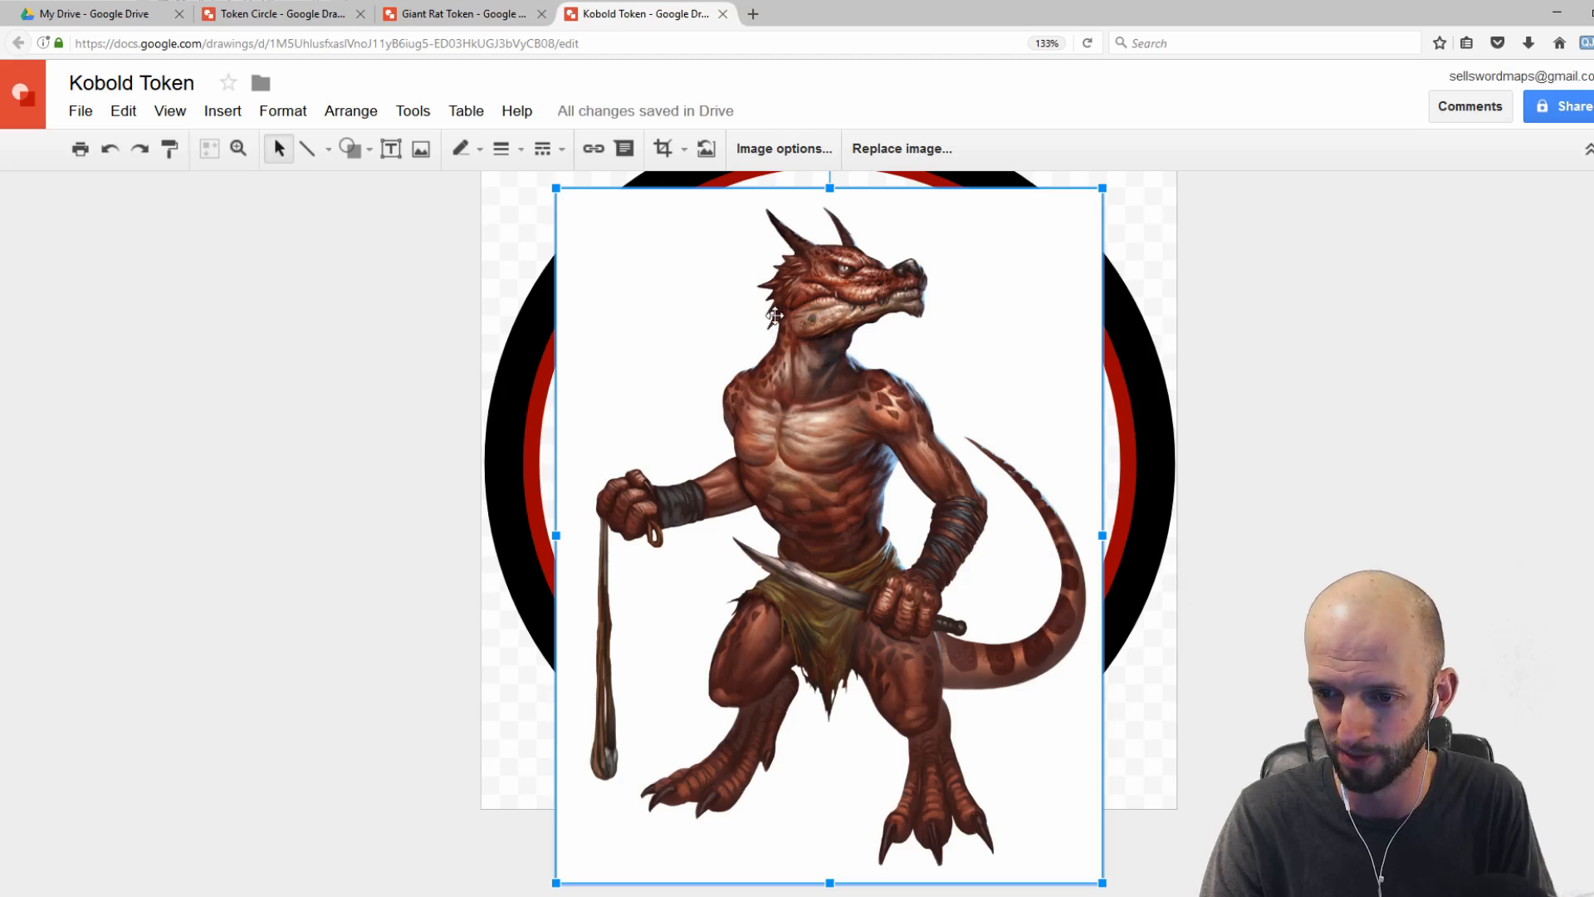
Step: Send the kobold image to the back, behind the rings, and enlarge it slightly to fill the inner circle
{"action": "right_click", "coordinate": [778, 247]}
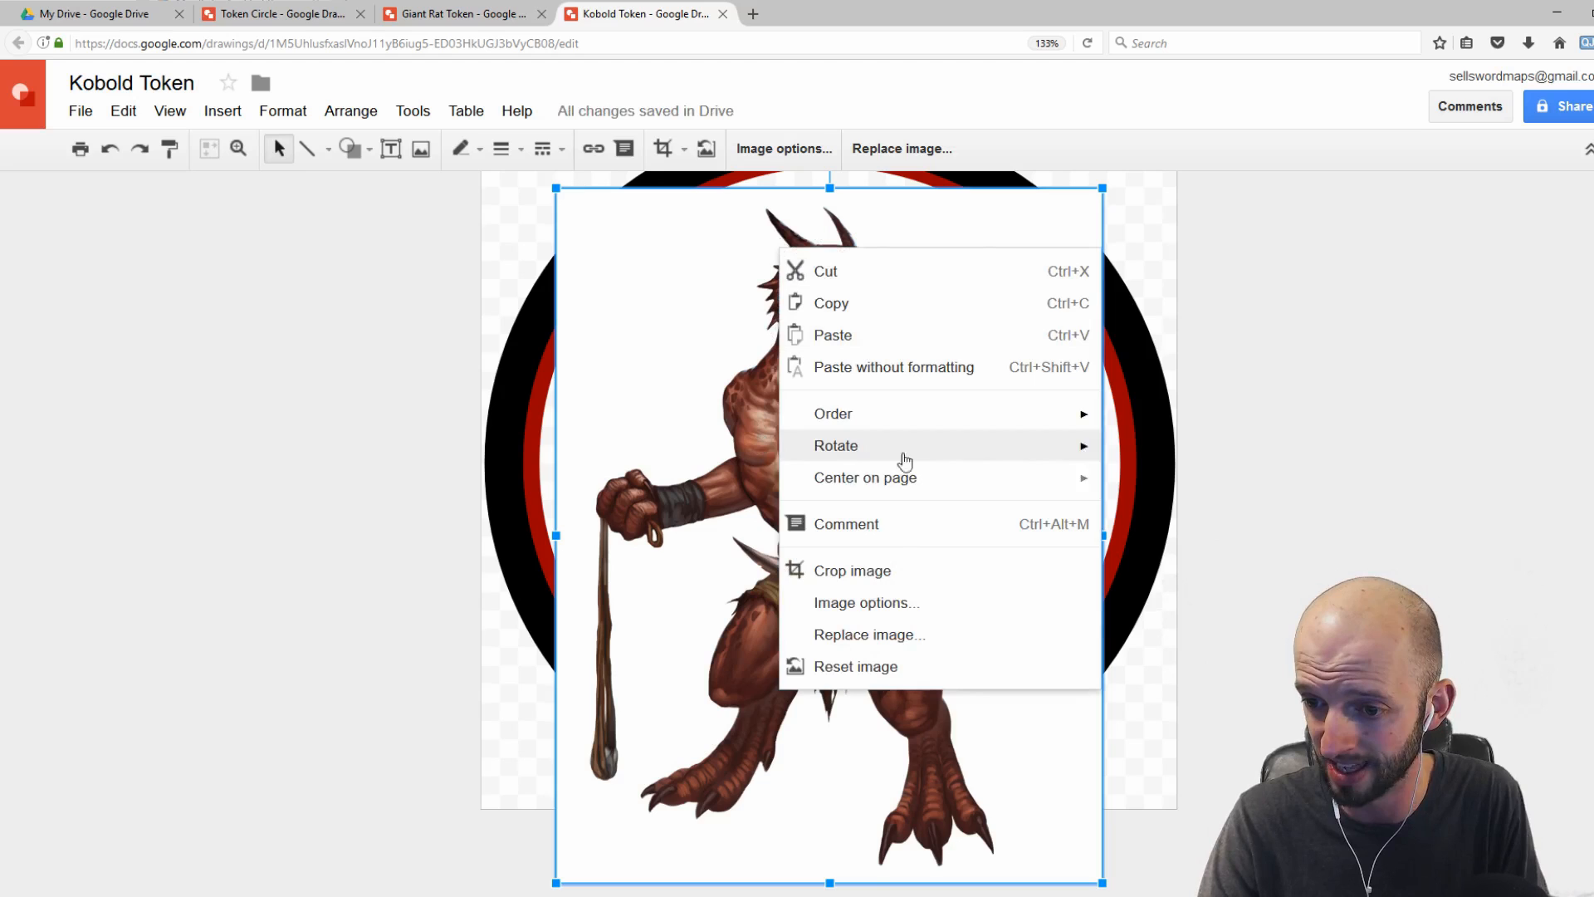
{"action": "mouse_move", "coordinate": [949, 420]}
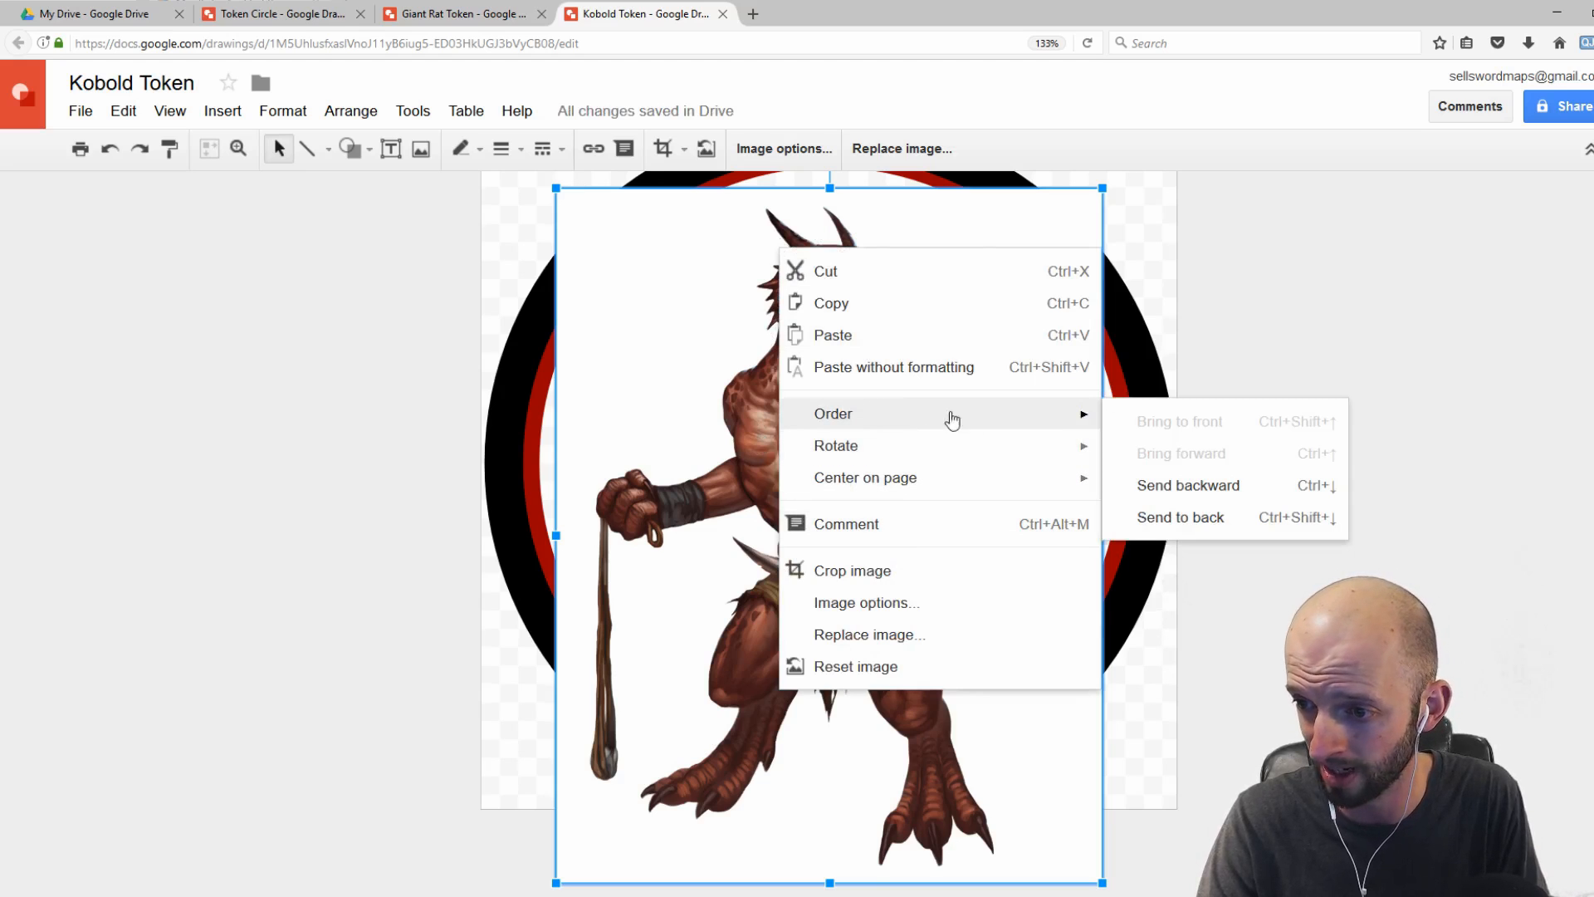
{"action": "left_click", "coordinate": [1210, 525]}
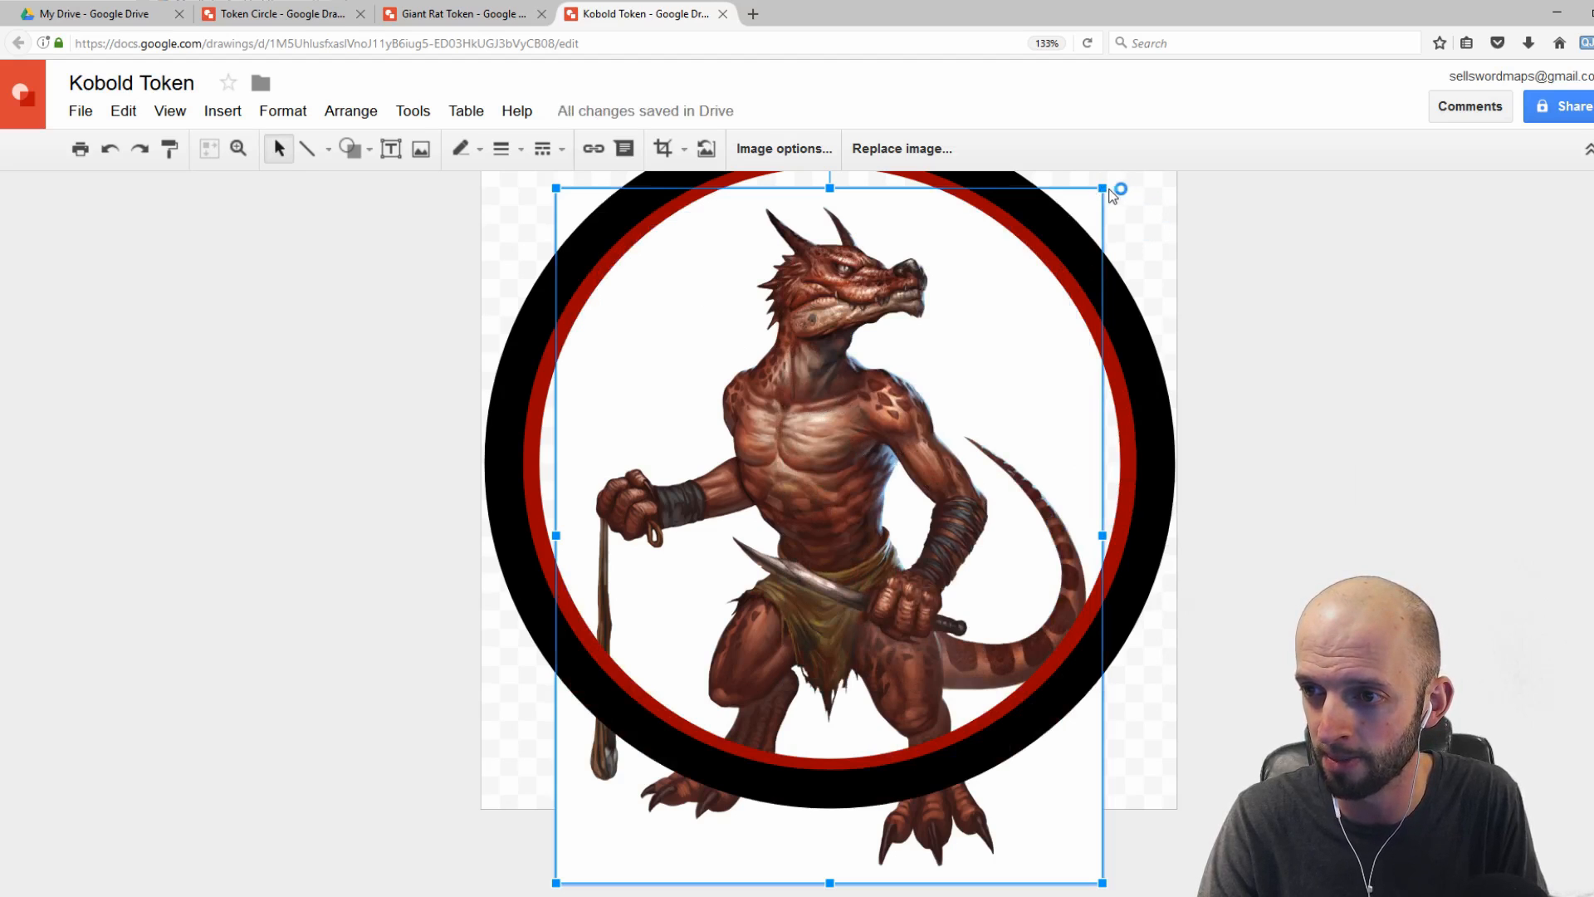
{"action": "left_click_drag", "start_coordinate": [1103, 188], "coordinate": [1128, 192]}
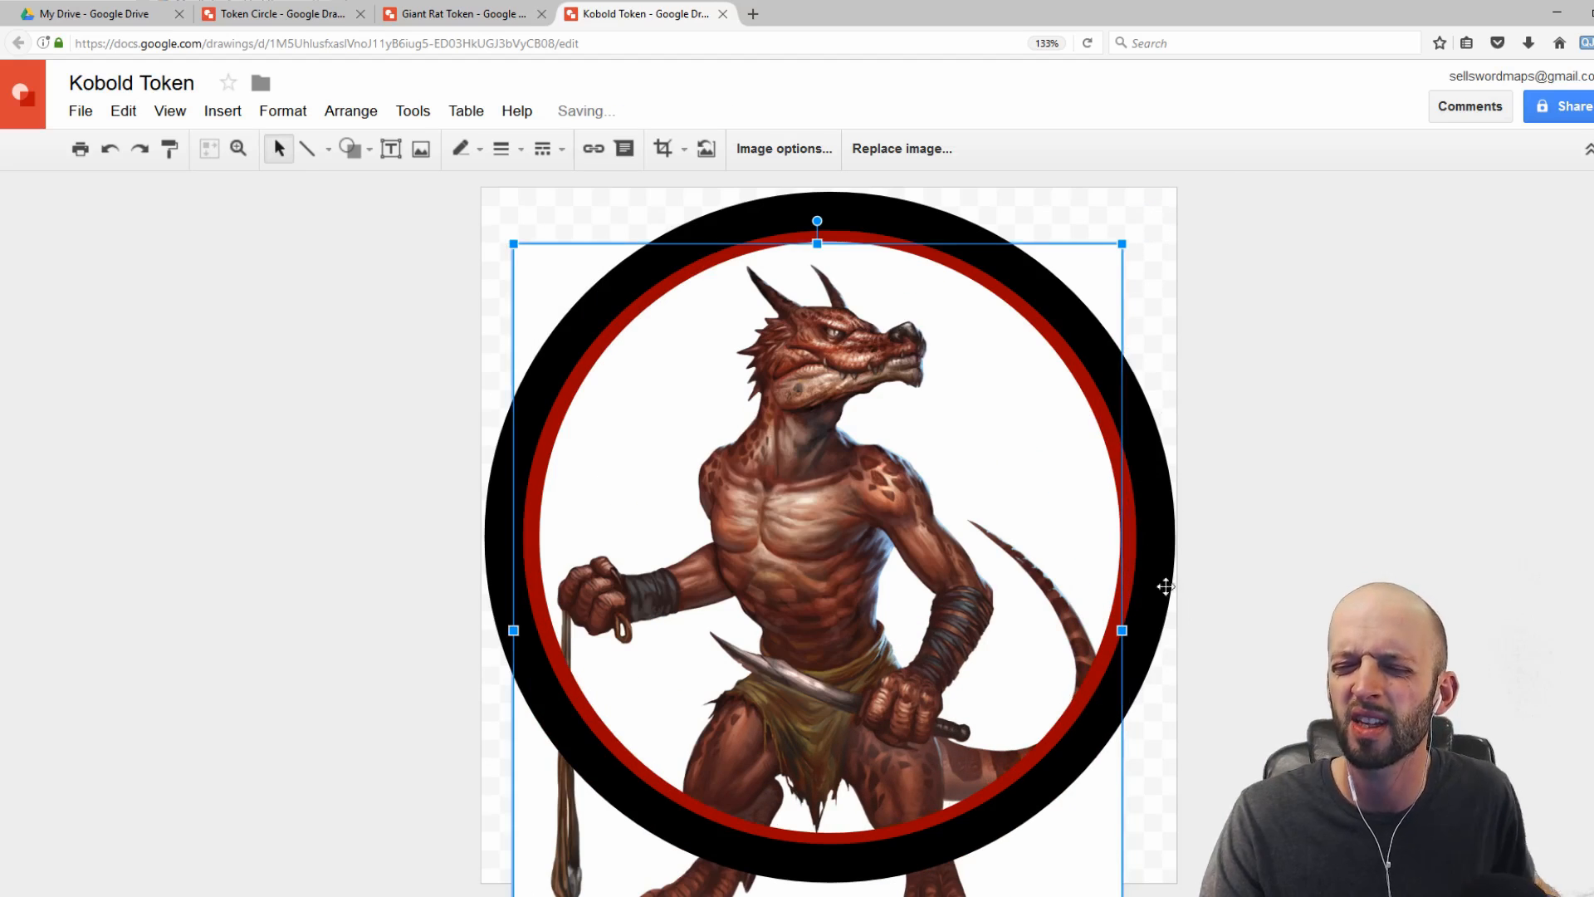
{"action": "scroll", "coordinate": [893, 640], "scroll_direction": "down", "scroll_amount": 1}
{"action": "scroll", "coordinate": [909, 636], "scroll_direction": "down", "scroll_amount": 1}
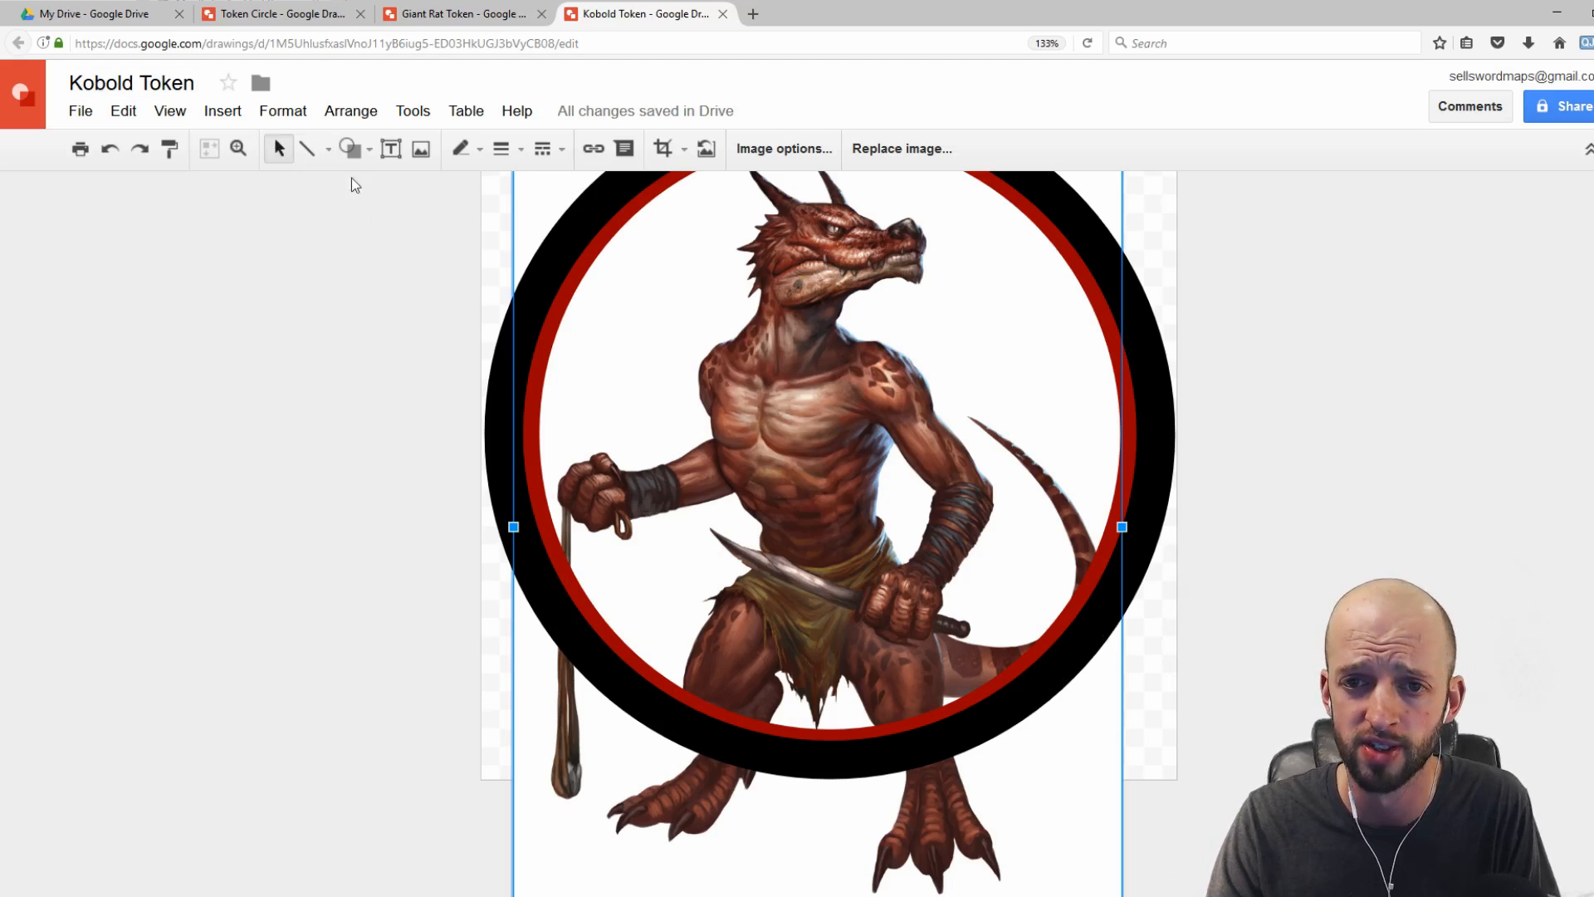
Step: Draw a closed polyline shape following the ring's lower edge and enclosing the image's bottom part outside the circle
{"action": "left_click", "coordinate": [330, 148]}
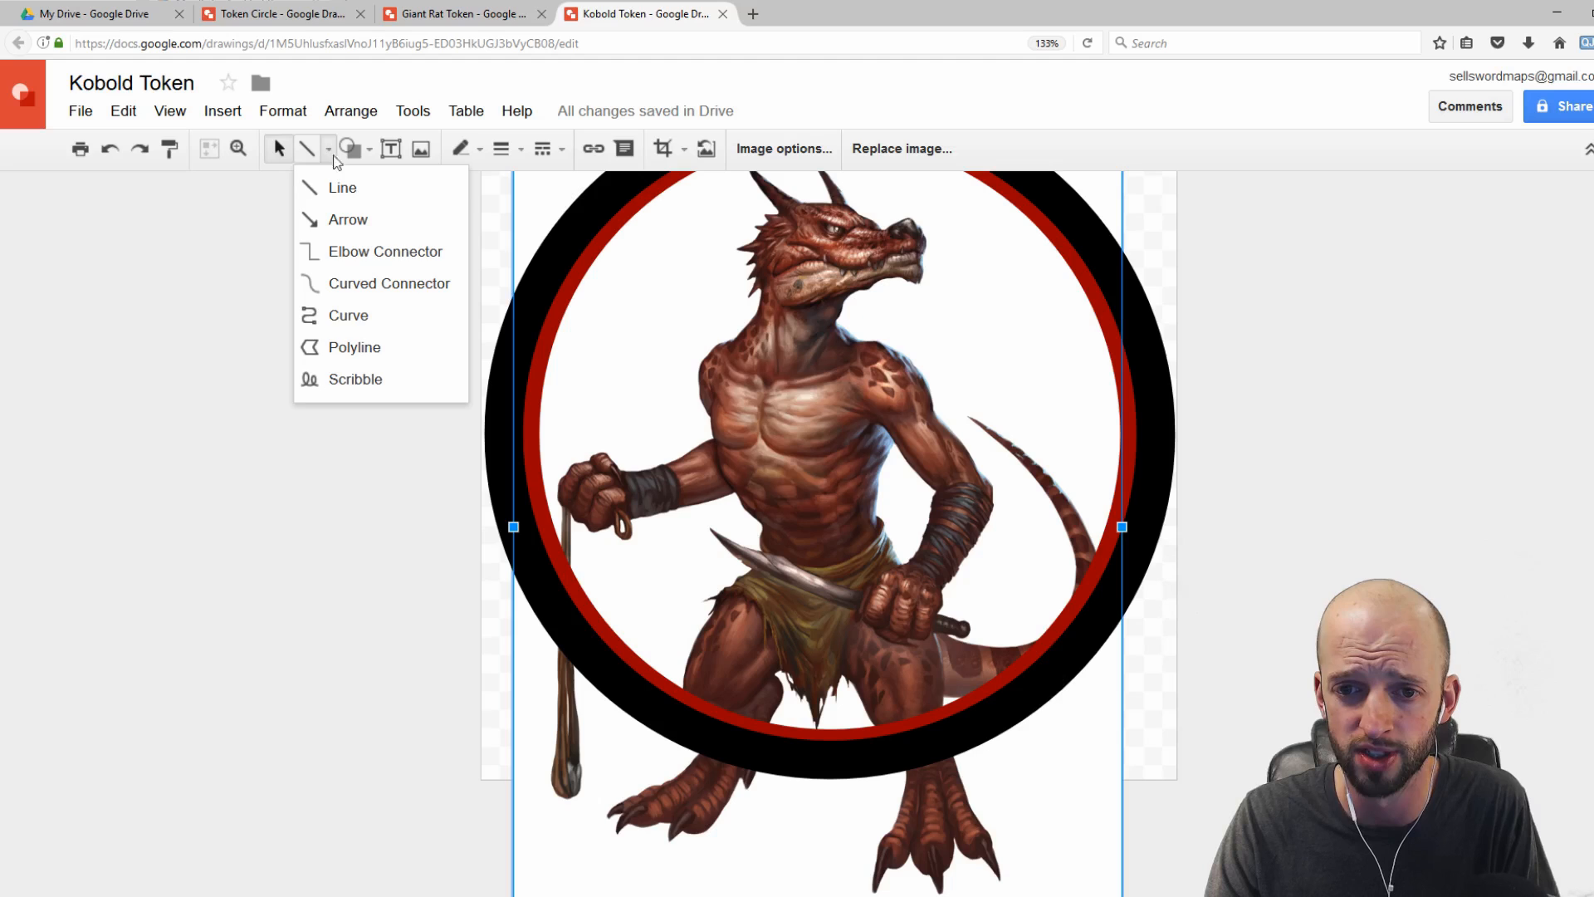
{"action": "left_click", "coordinate": [344, 349]}
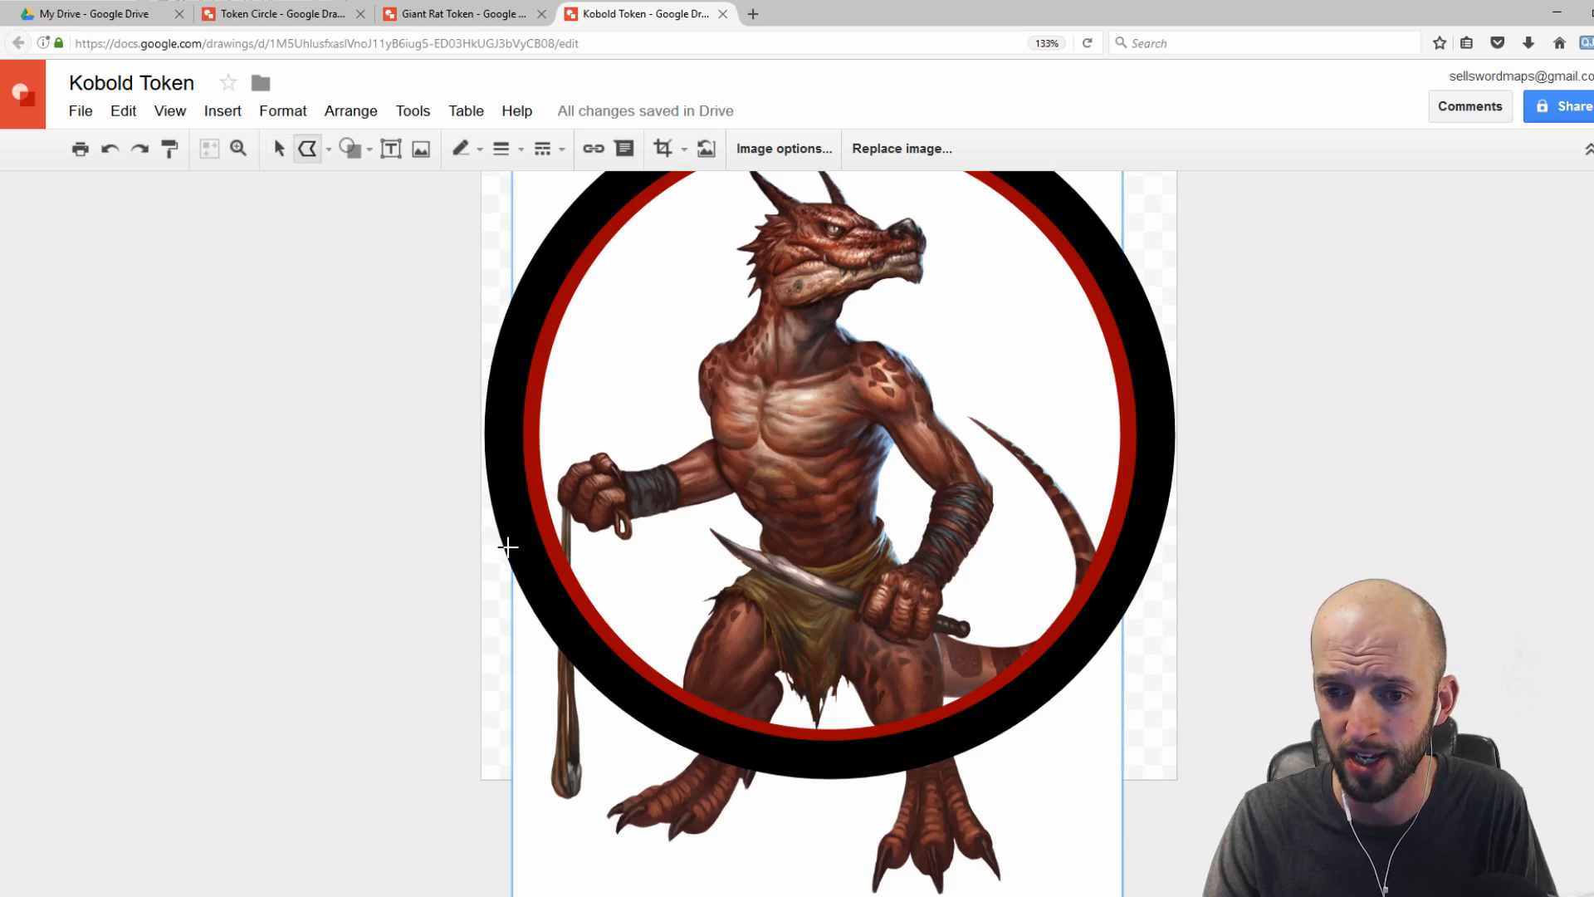
{"action": "left_click", "coordinate": [513, 516]}
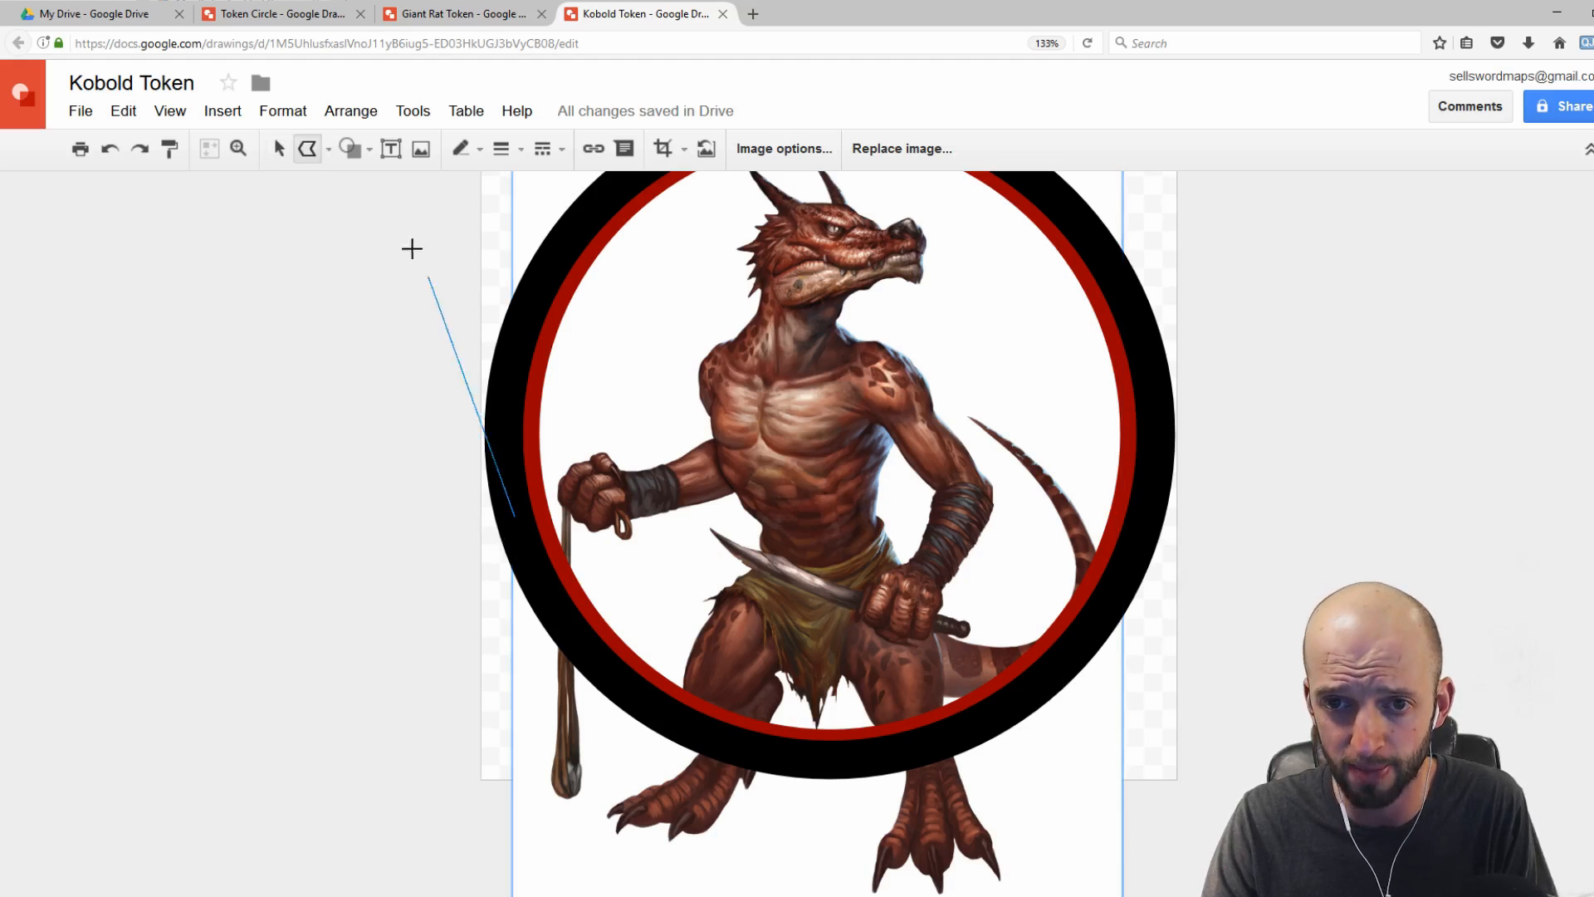
{"action": "left_click", "coordinate": [329, 149]}
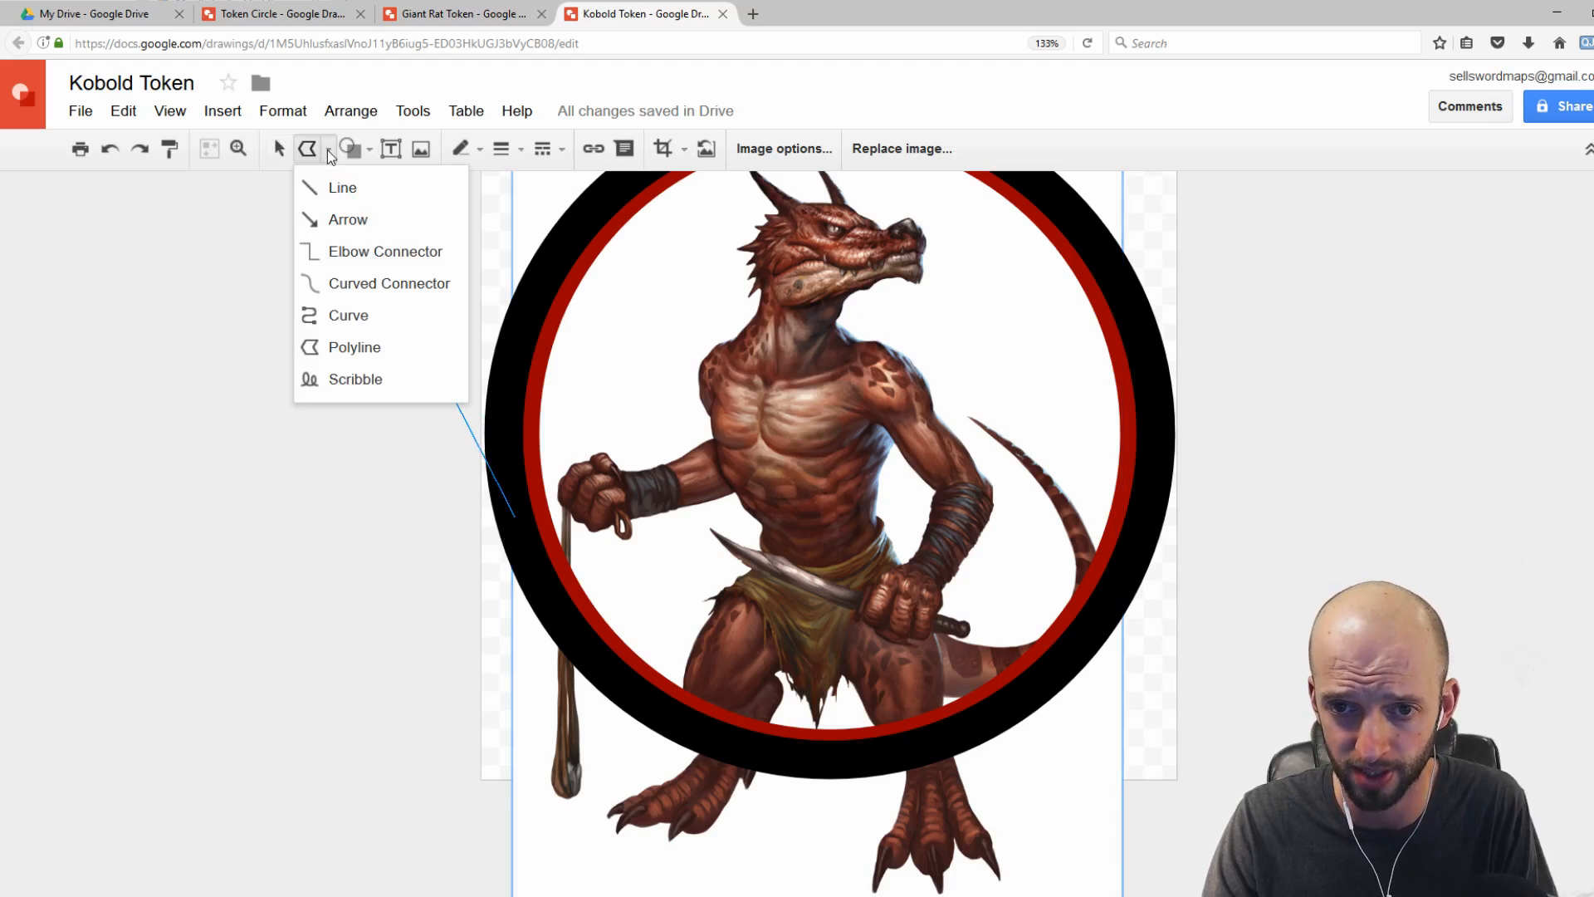
{"action": "left_click", "coordinate": [342, 348]}
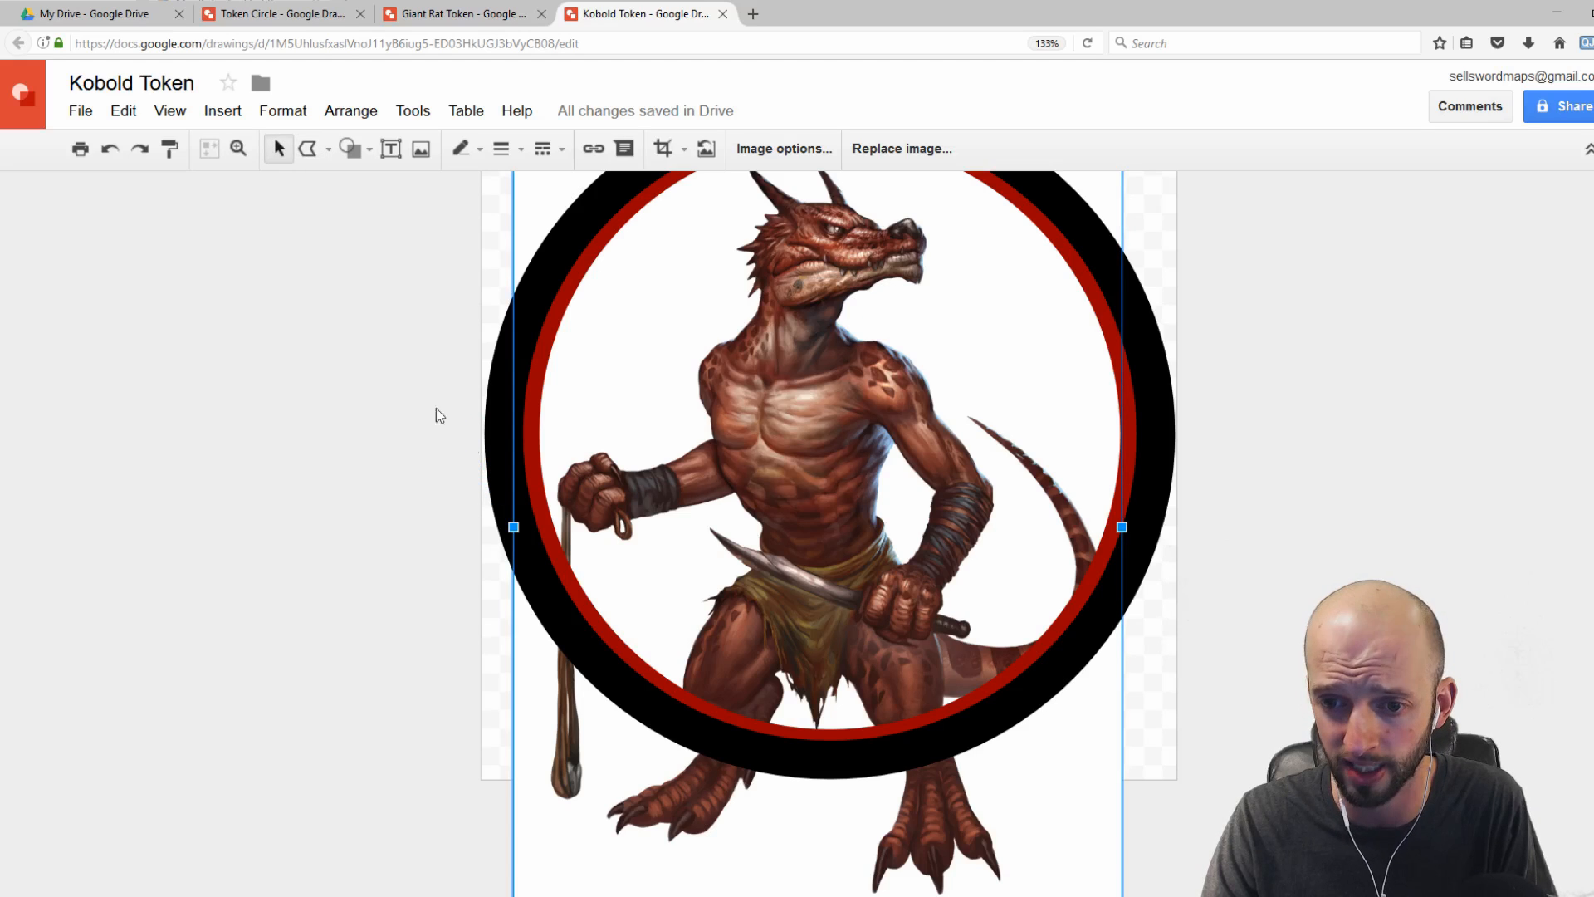
{"action": "left_click", "coordinate": [307, 152]}
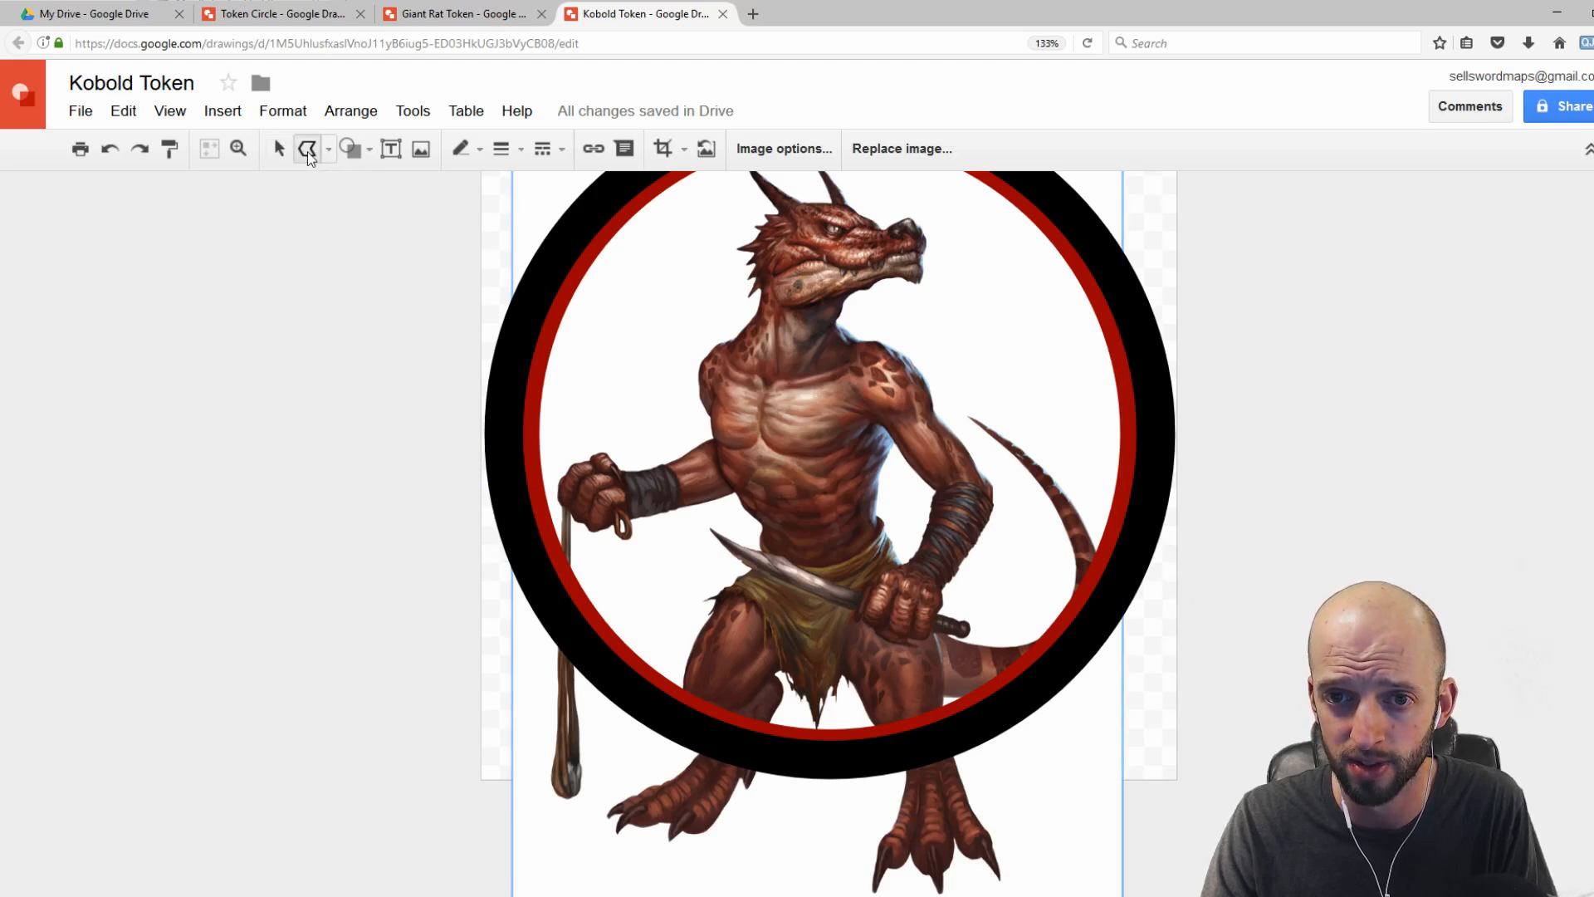
{"action": "left_click", "coordinate": [517, 513]}
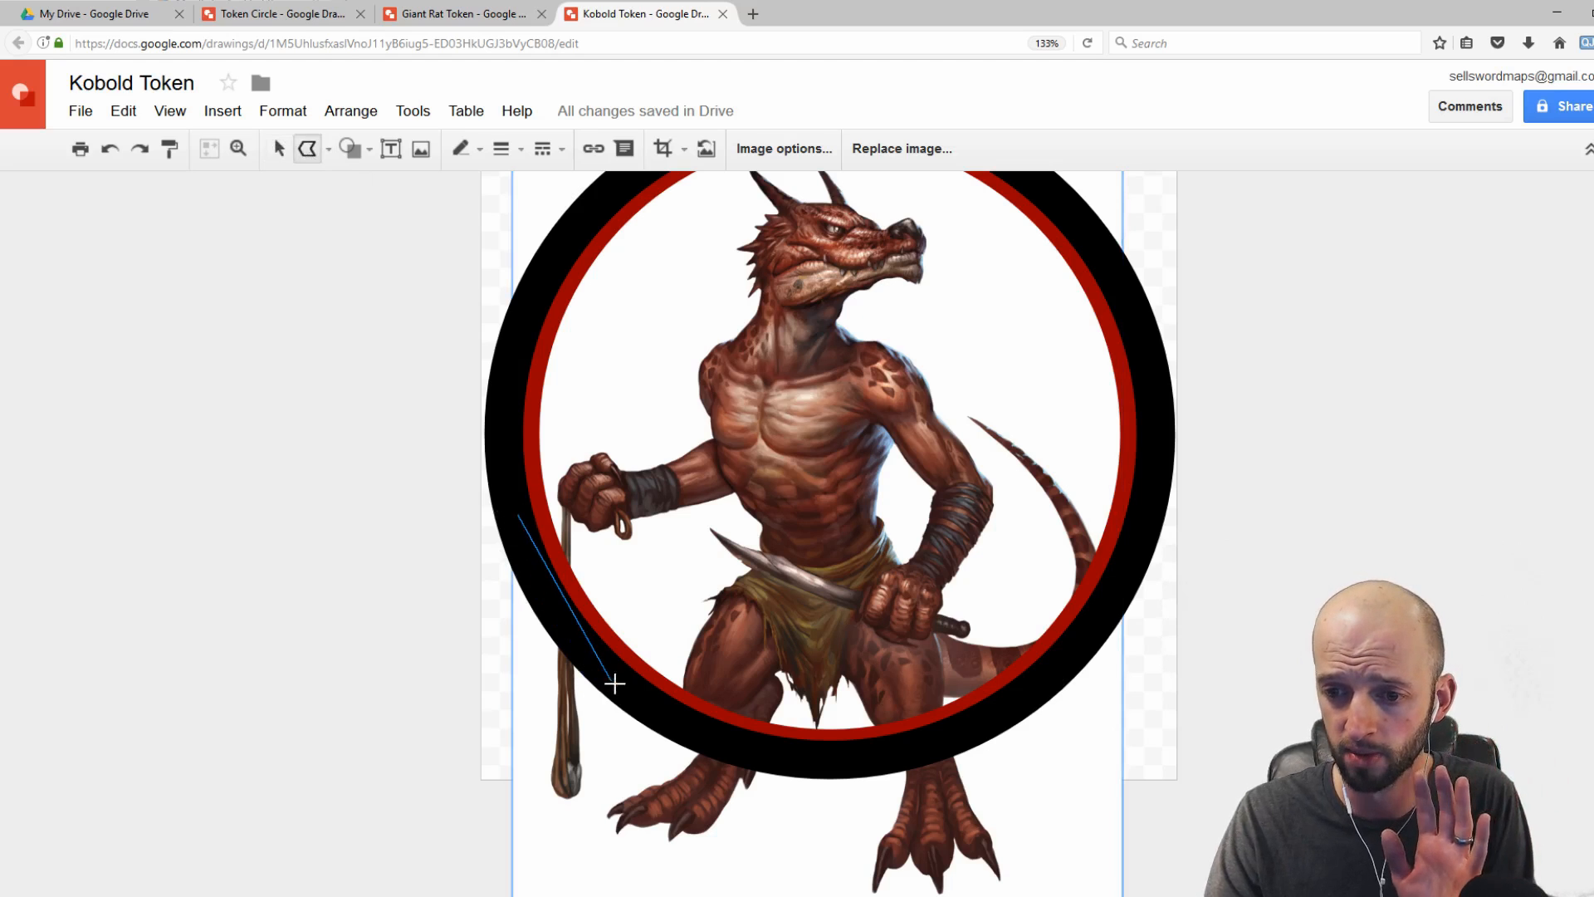
{"action": "left_click", "coordinate": [613, 682]}
{"action": "left_click", "coordinate": [735, 742]}
{"action": "left_click", "coordinate": [870, 756]}
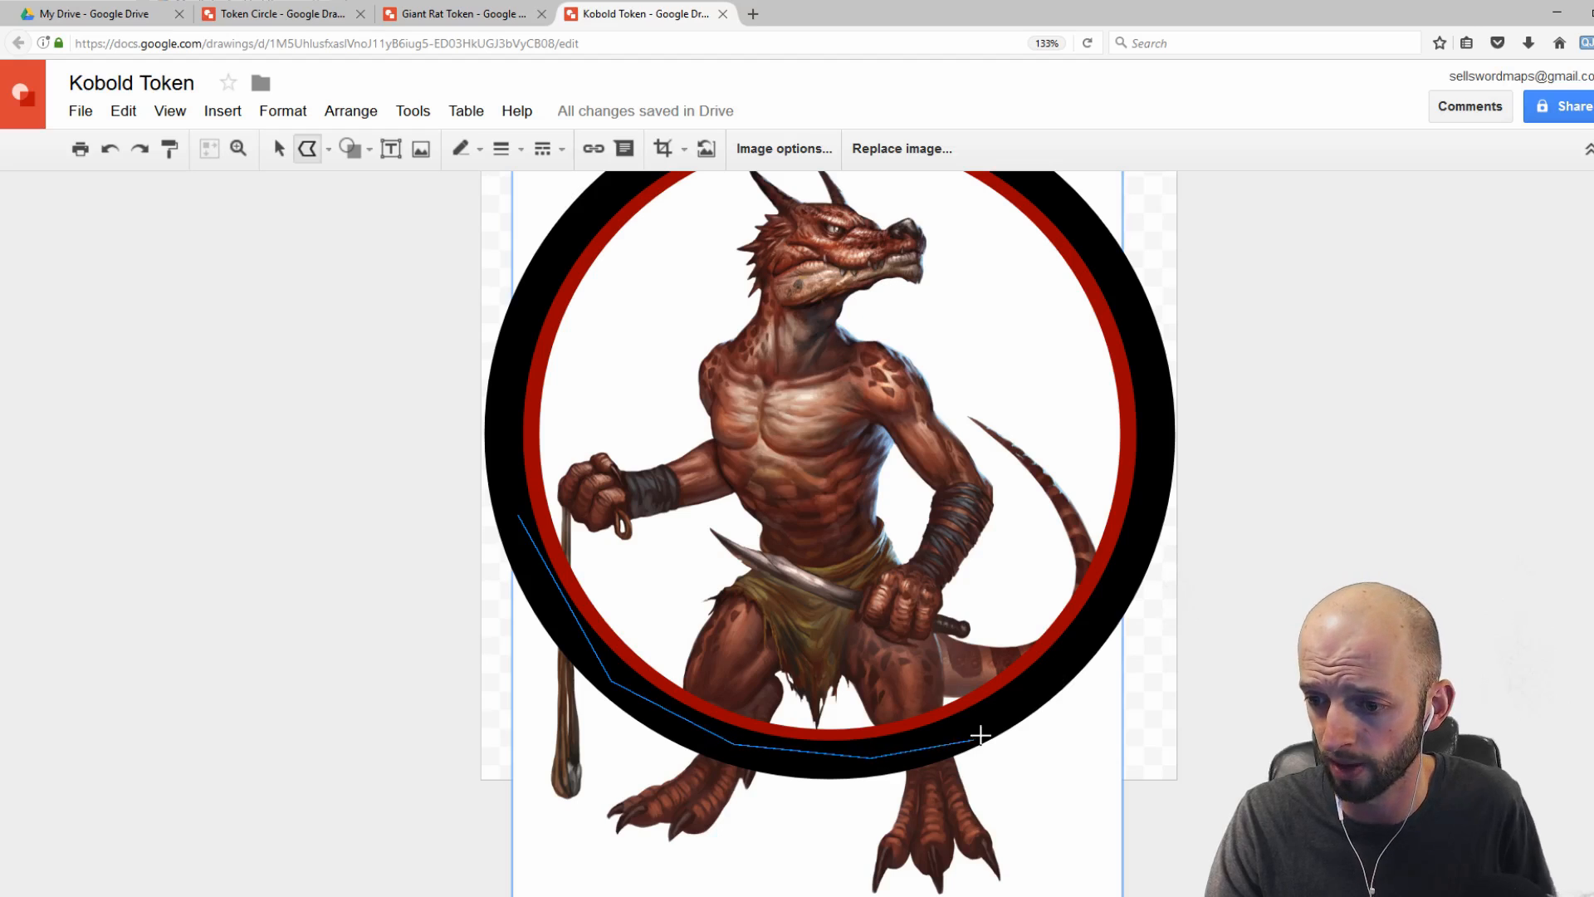
{"action": "left_click", "coordinate": [1021, 701]}
{"action": "left_click", "coordinate": [1102, 607]}
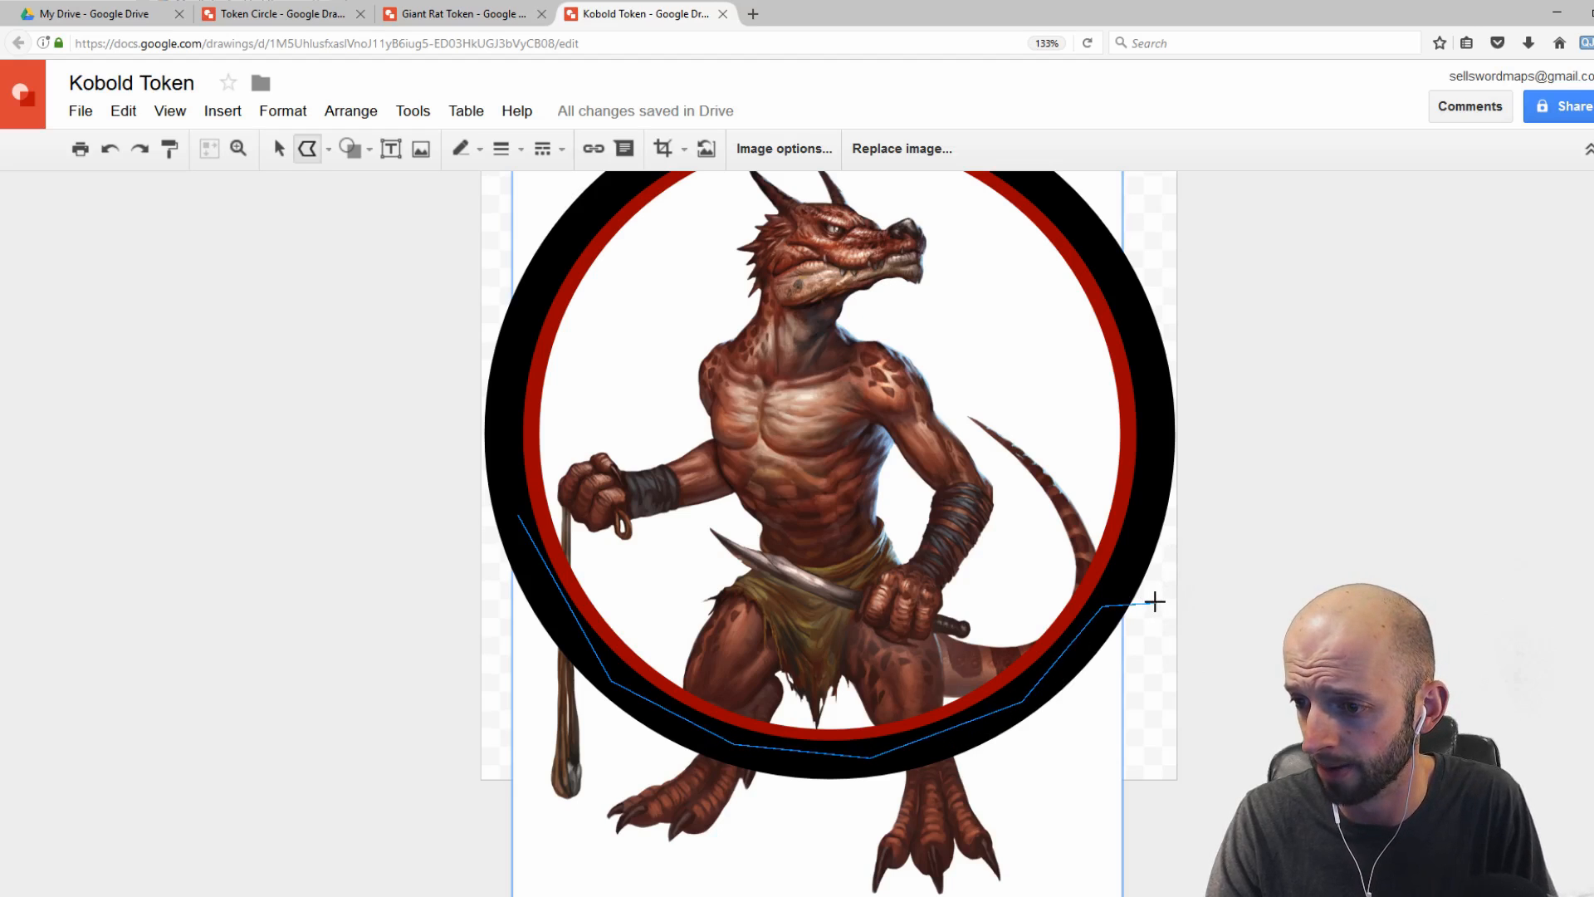
{"action": "left_click", "coordinate": [1155, 601]}
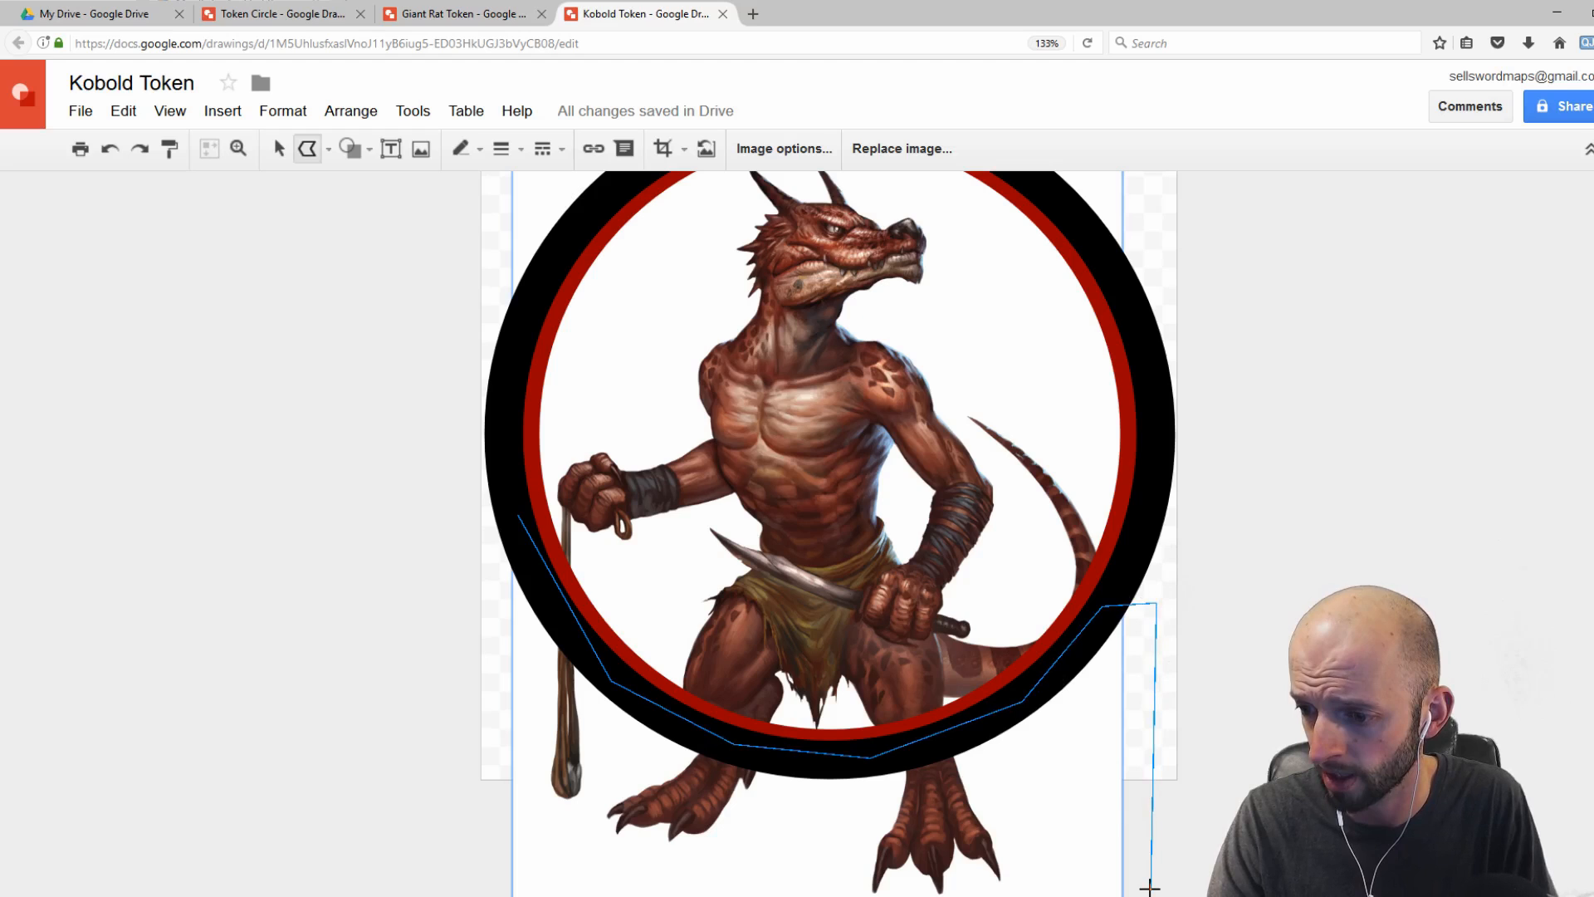
{"action": "left_click", "coordinate": [1150, 888]}
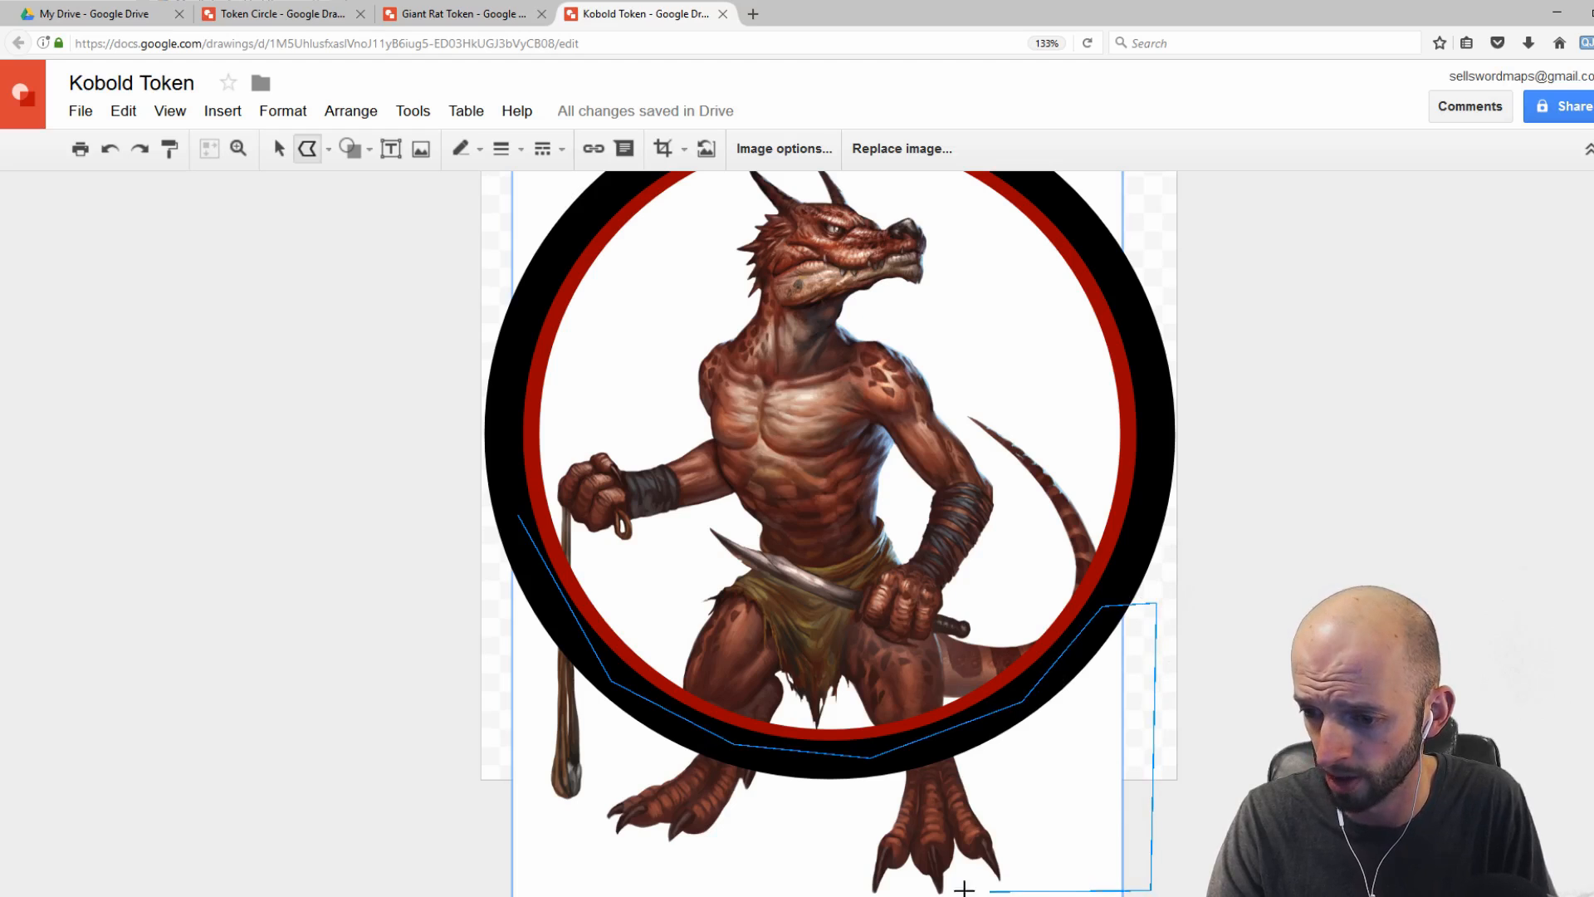
{"action": "left_click", "coordinate": [485, 889]}
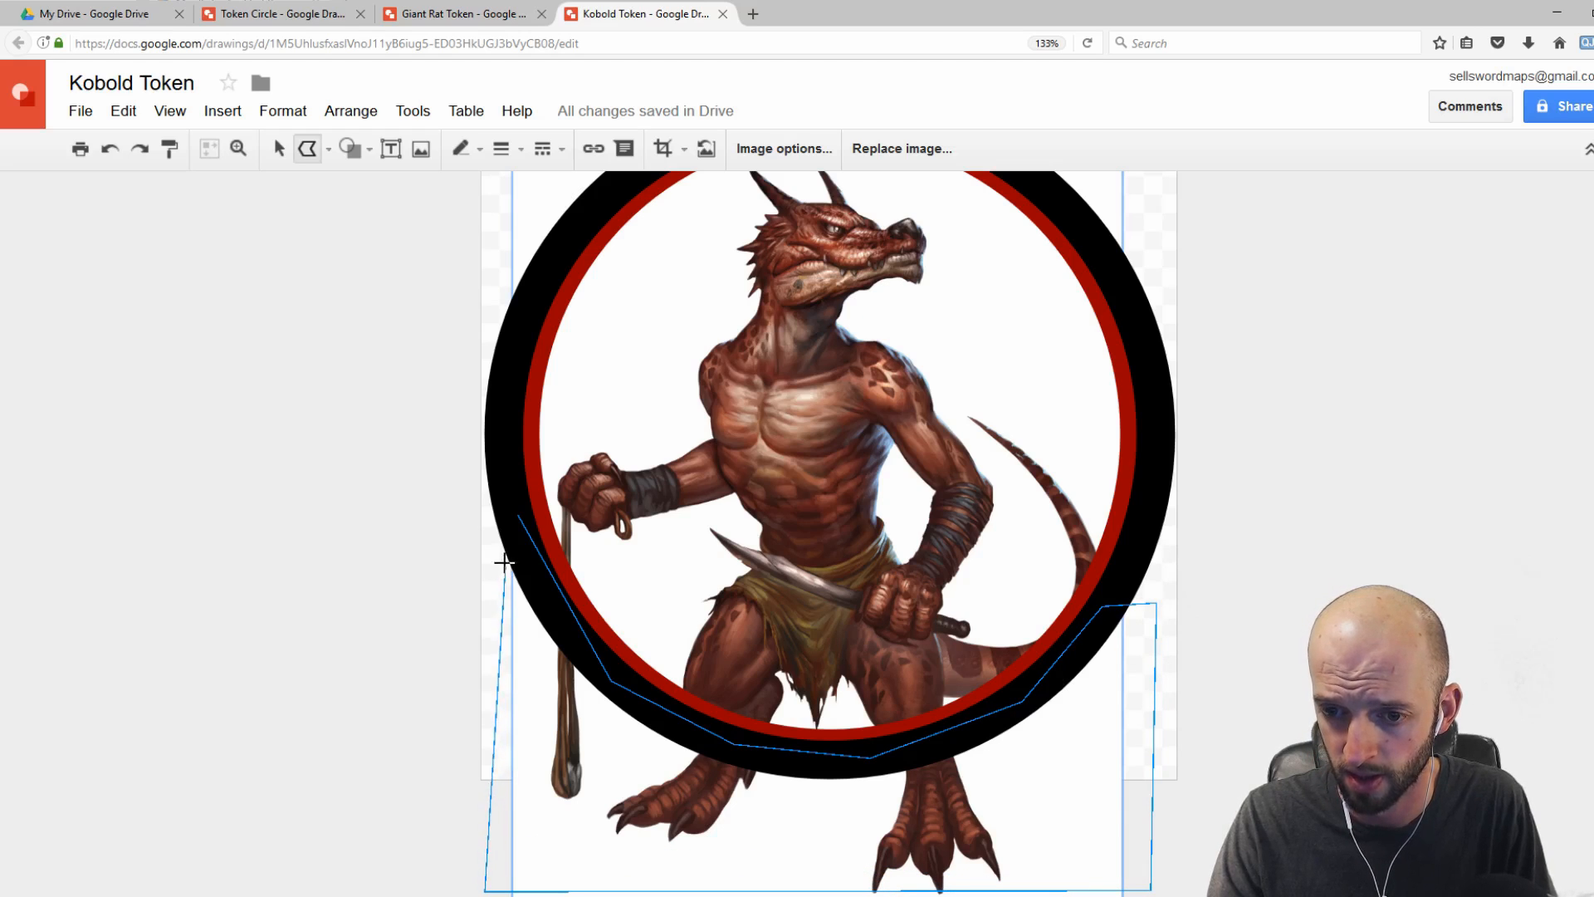
{"action": "left_click", "coordinate": [513, 516]}
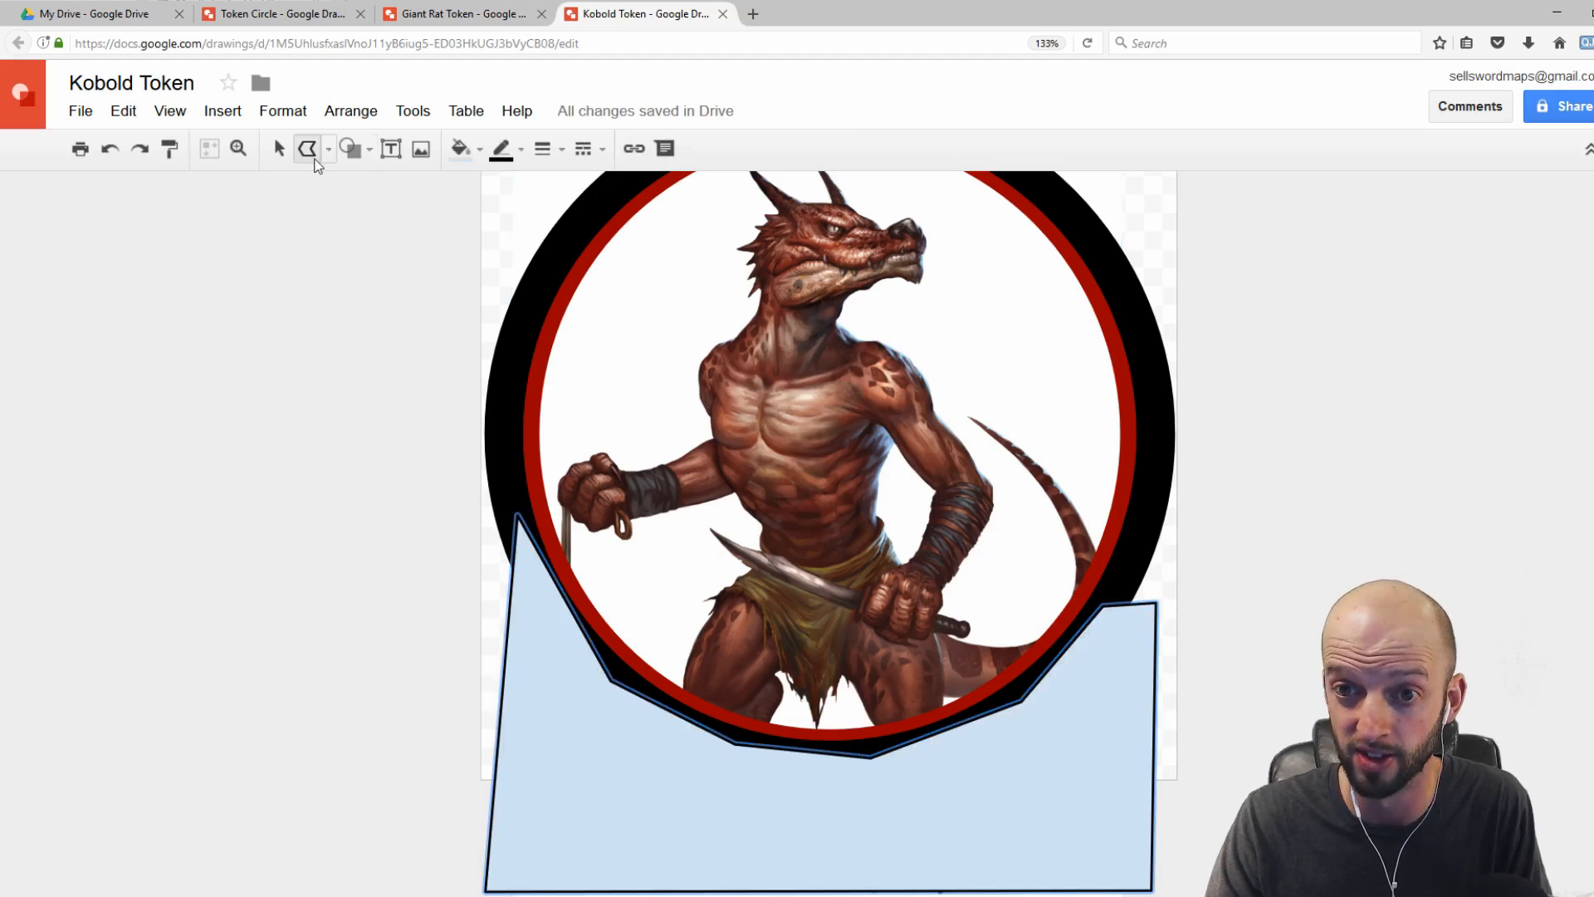
Step: Set the polyline shape's fill color and border color to white
{"action": "left_click", "coordinate": [480, 151]}
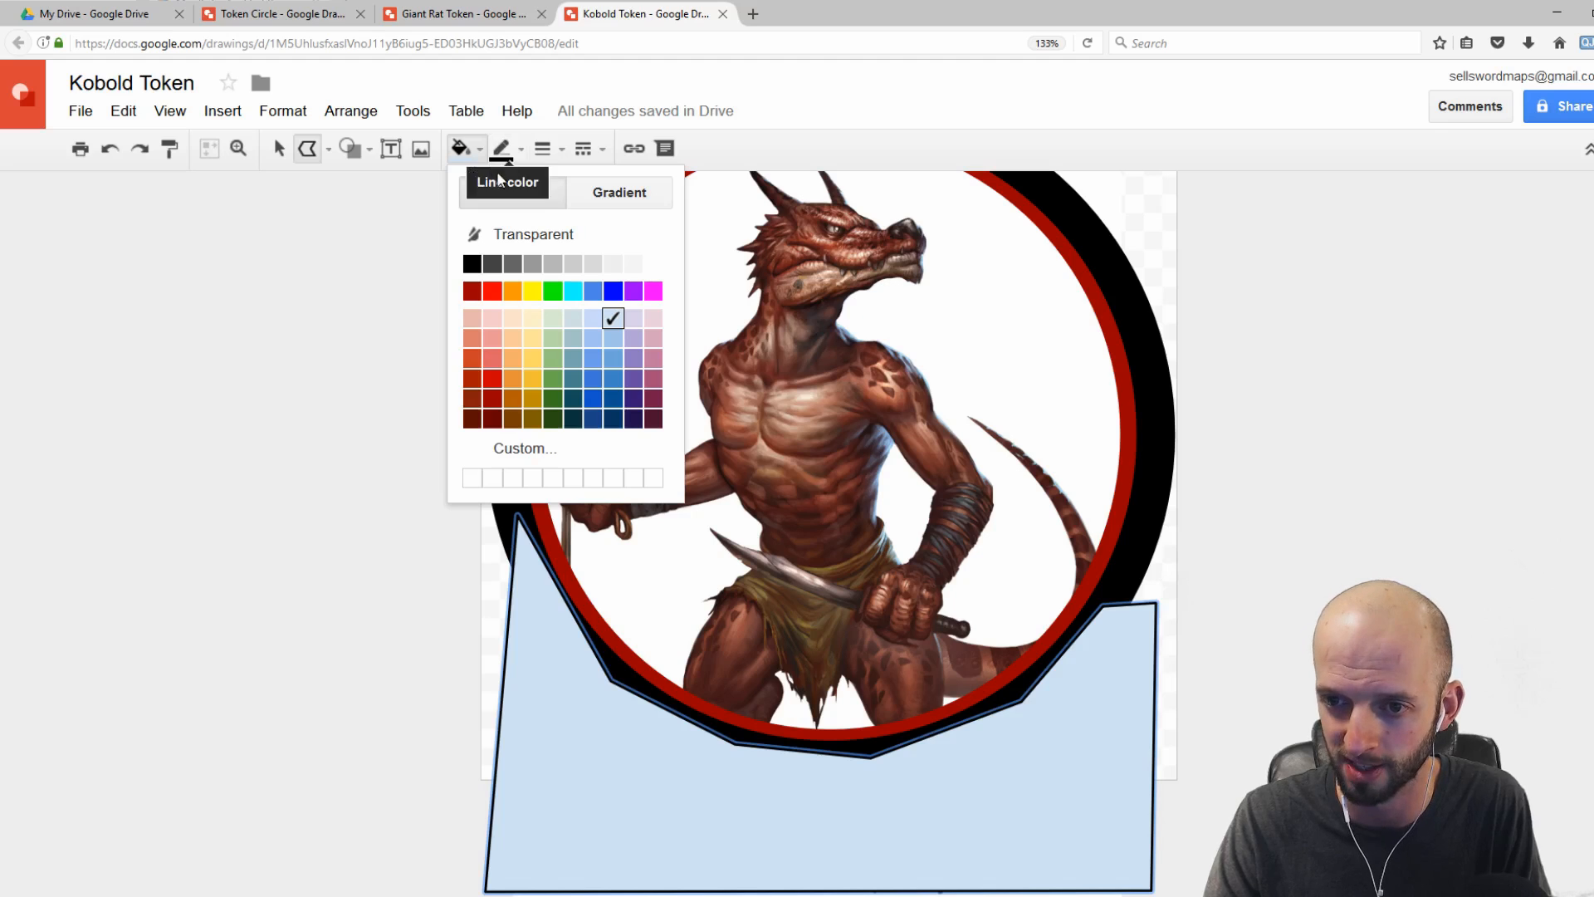
{"action": "left_click", "coordinate": [654, 264]}
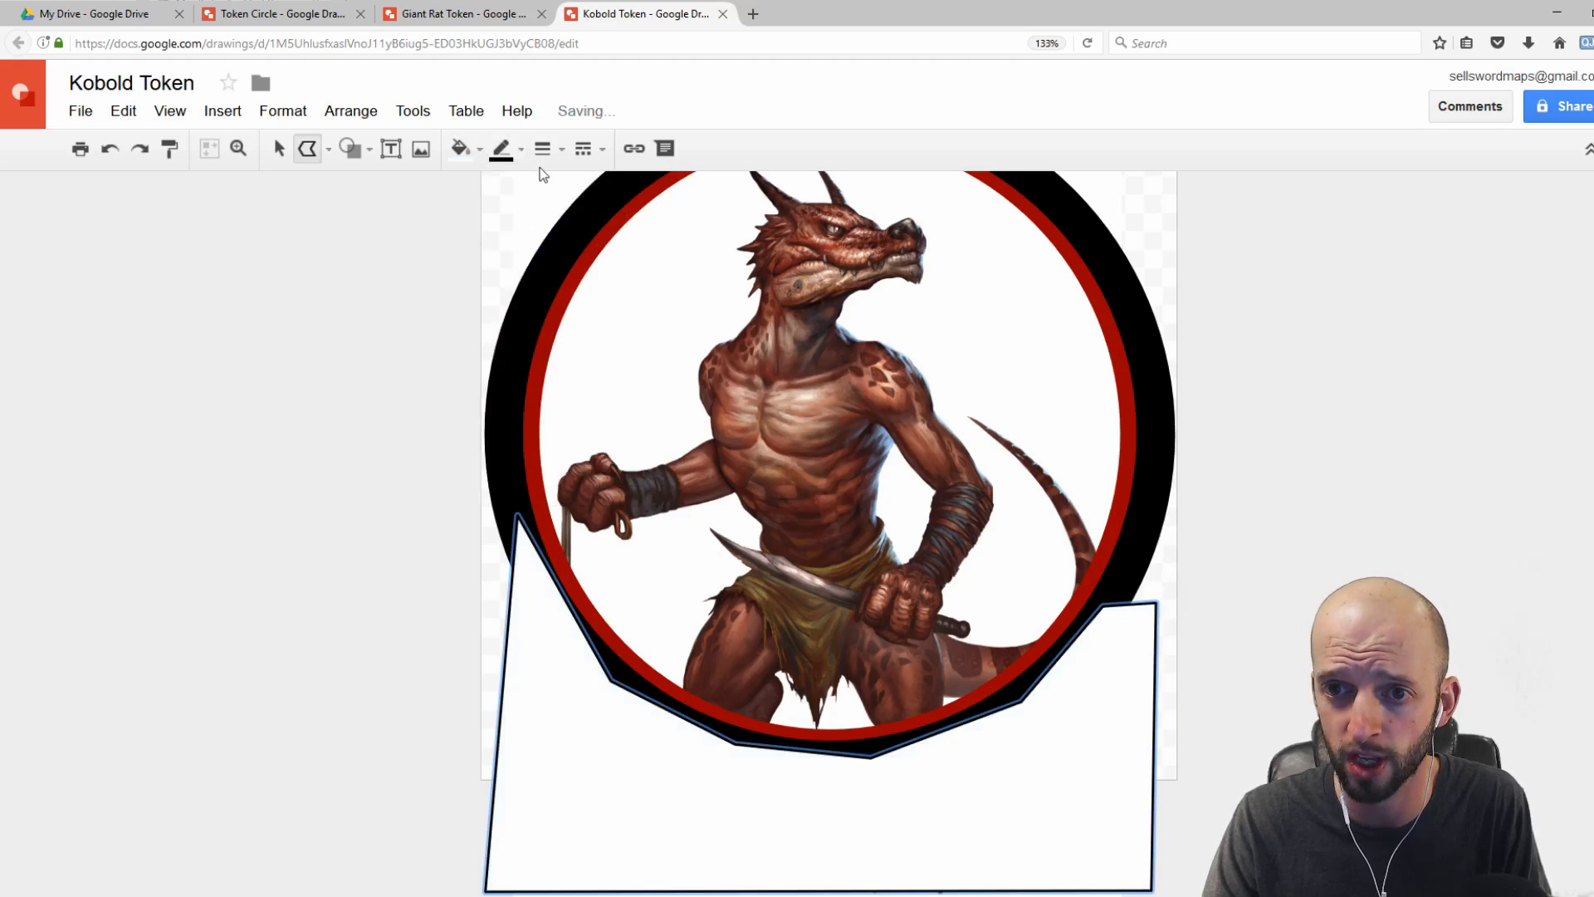
{"action": "left_click", "coordinate": [506, 149]}
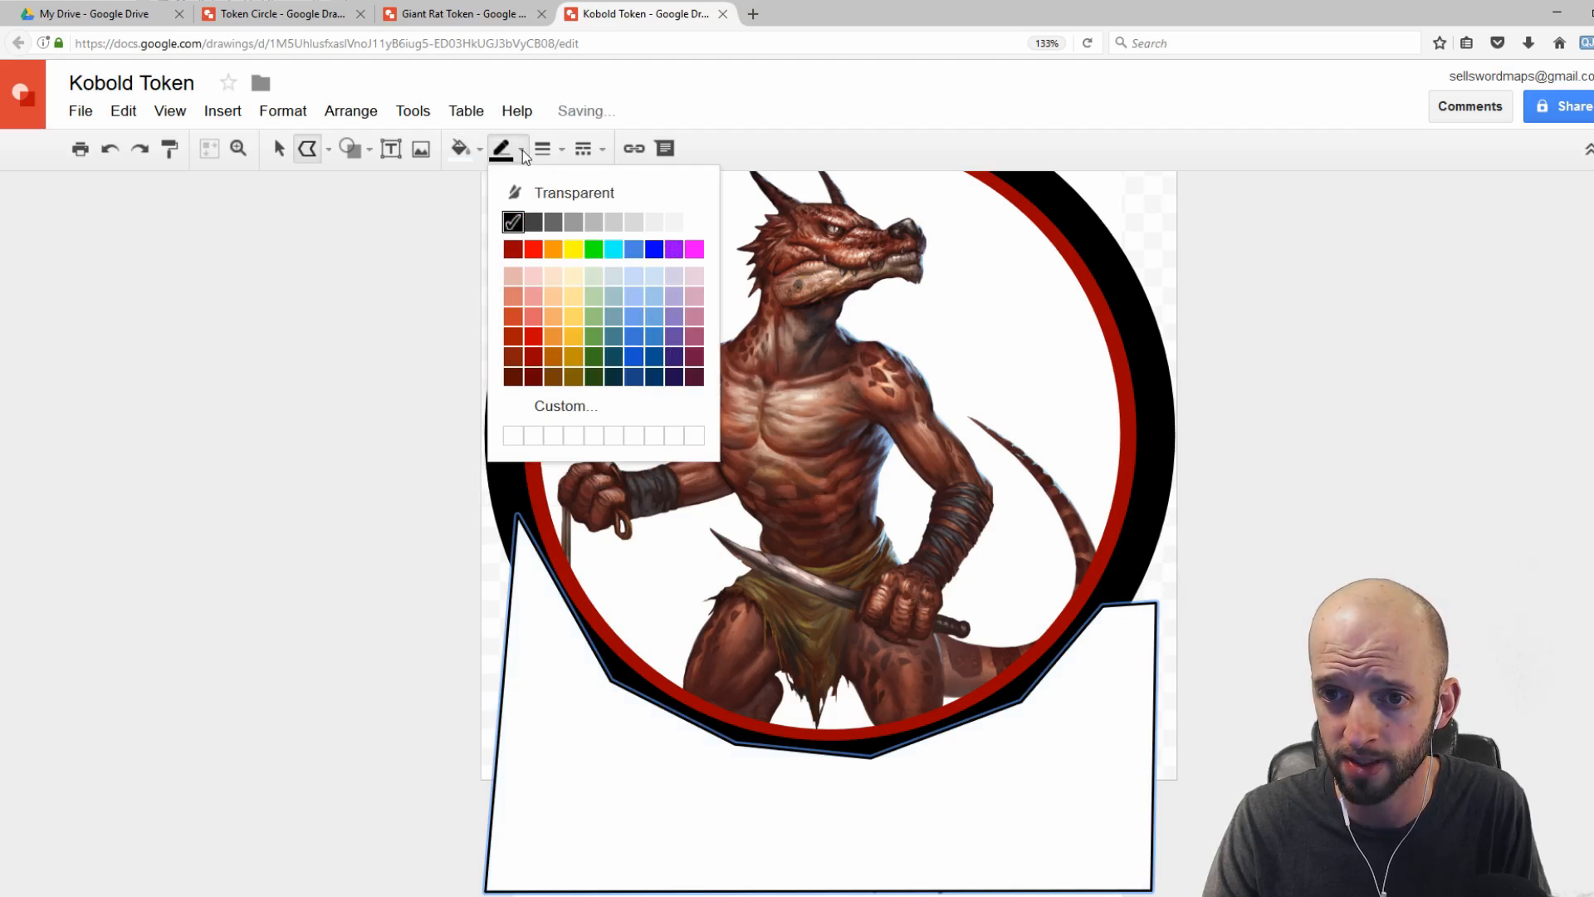
{"action": "left_click", "coordinate": [696, 222]}
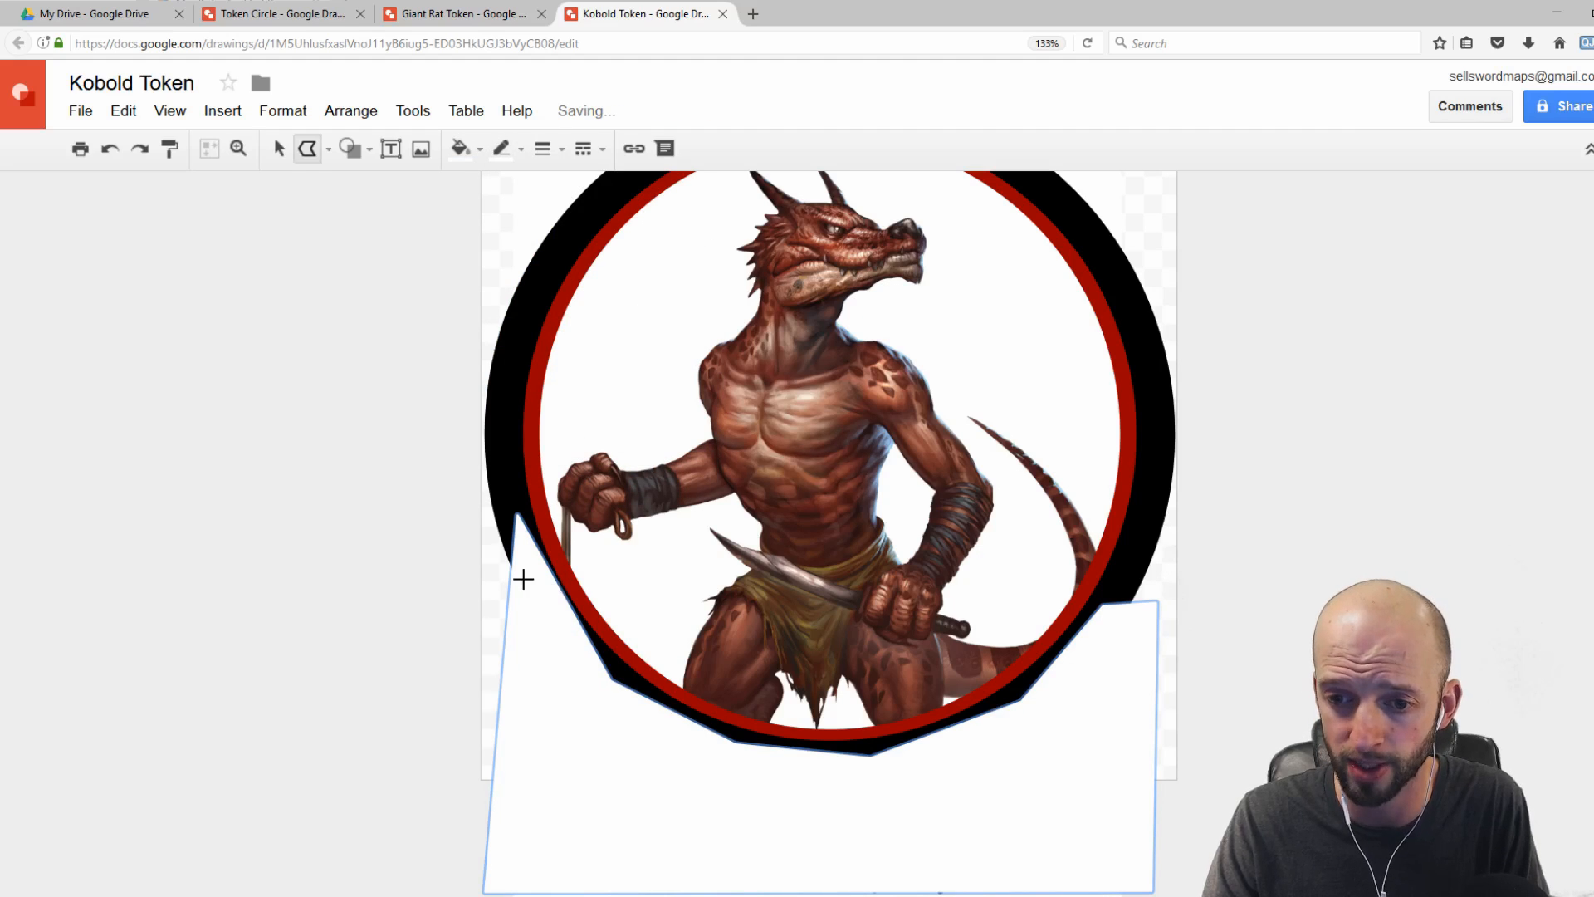
Step: Send the white polyline shape backward so it sits behind the black and red rings
{"action": "left_click", "coordinate": [278, 148]}
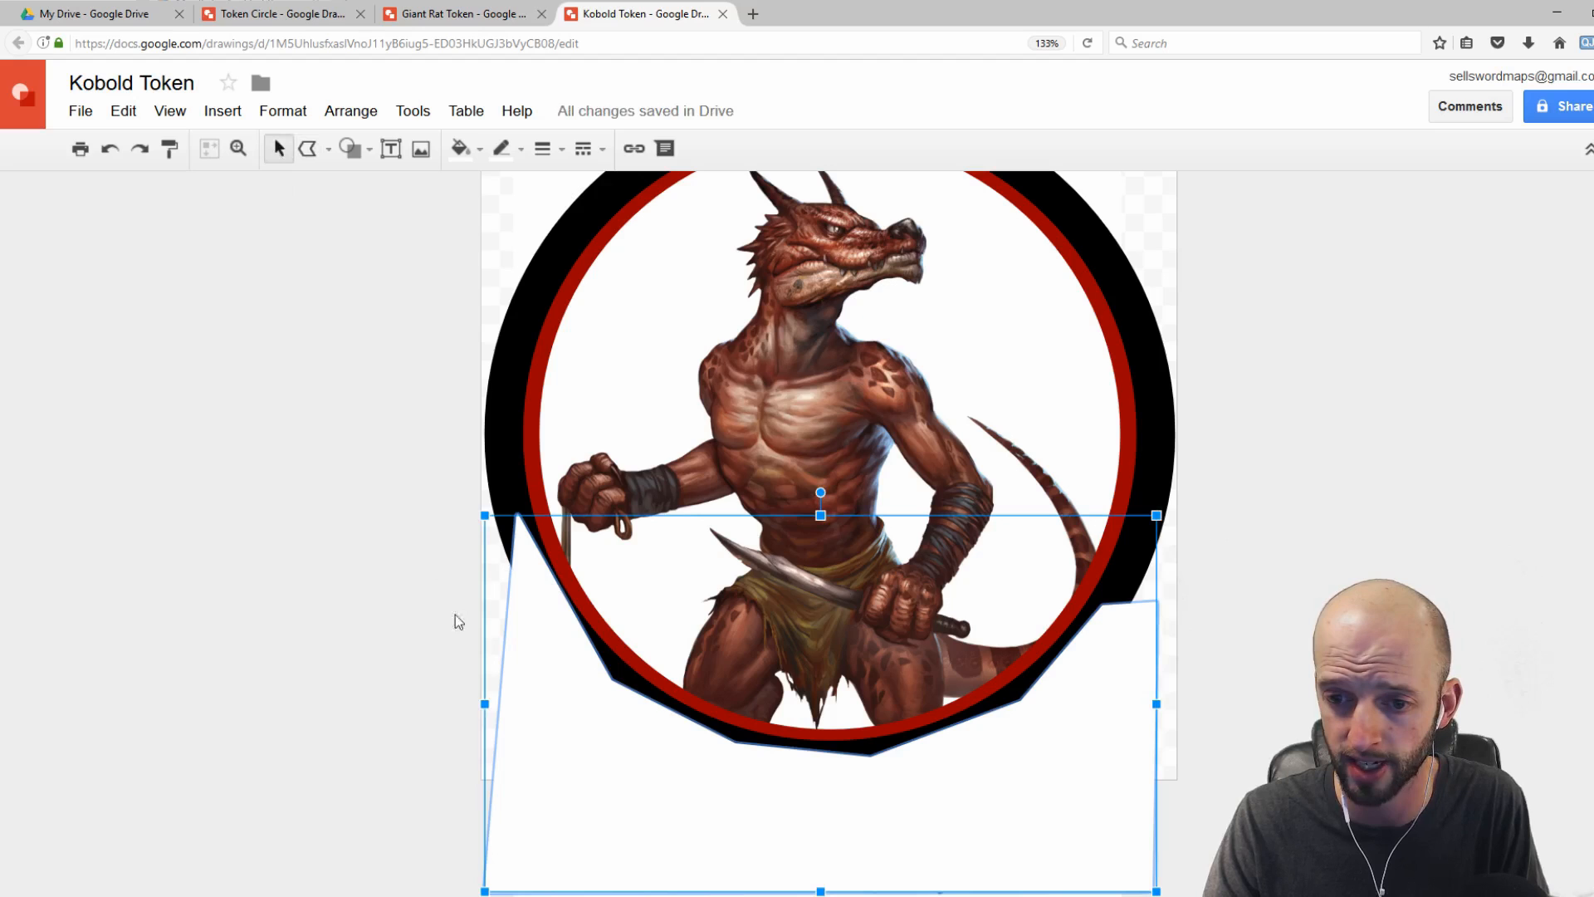
{"action": "right_click", "coordinate": [529, 719]}
{"action": "mouse_move", "coordinate": [608, 672]}
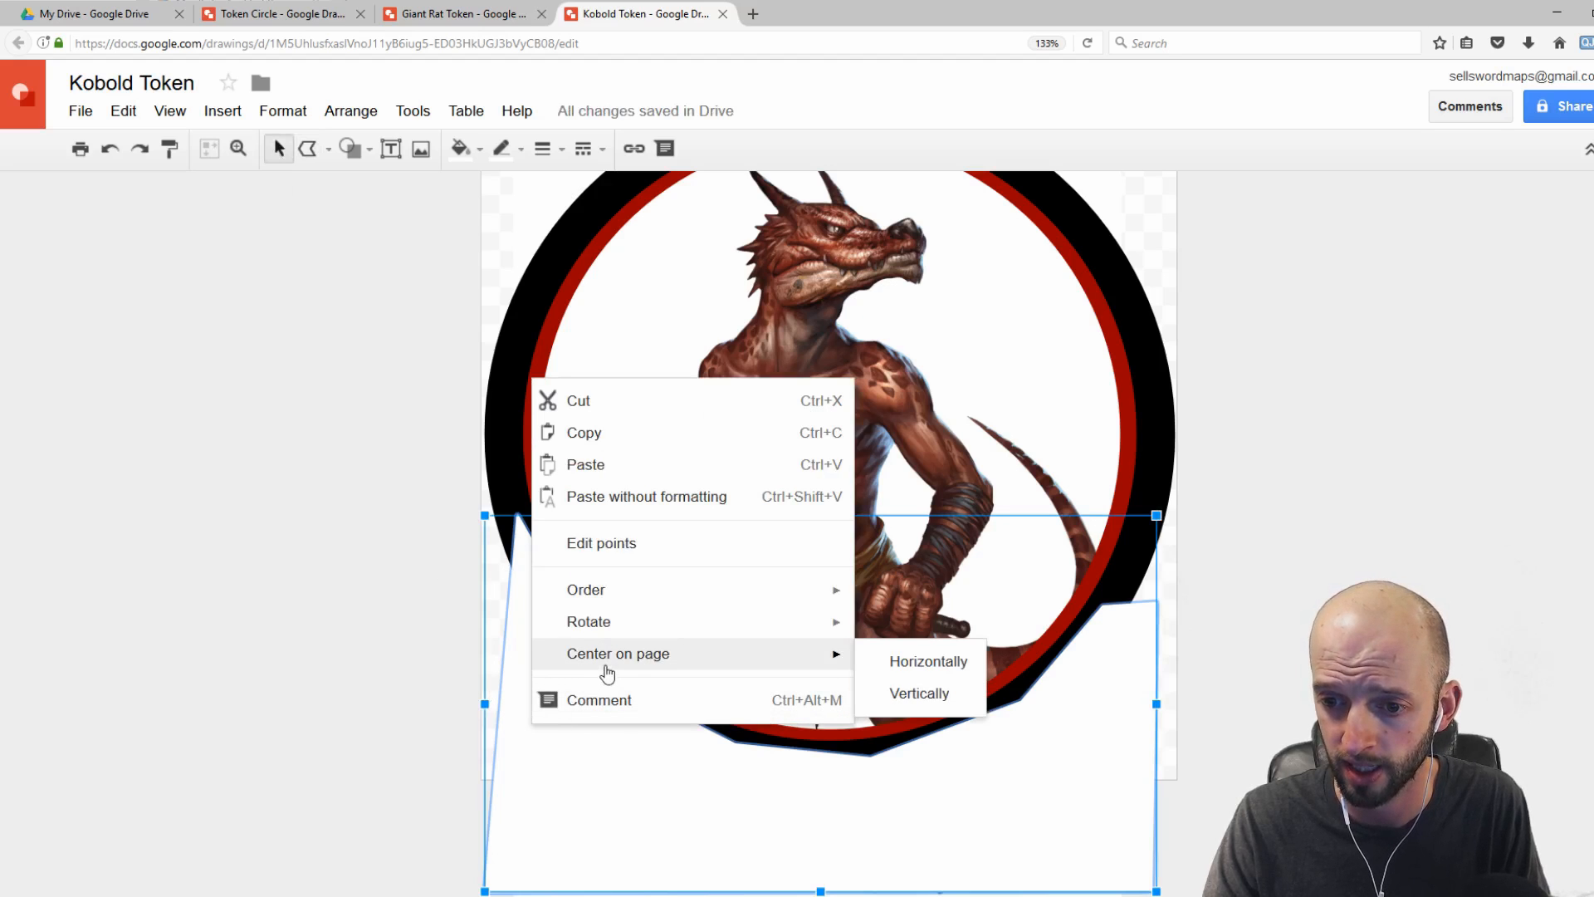
{"action": "key", "text": "Escape"}
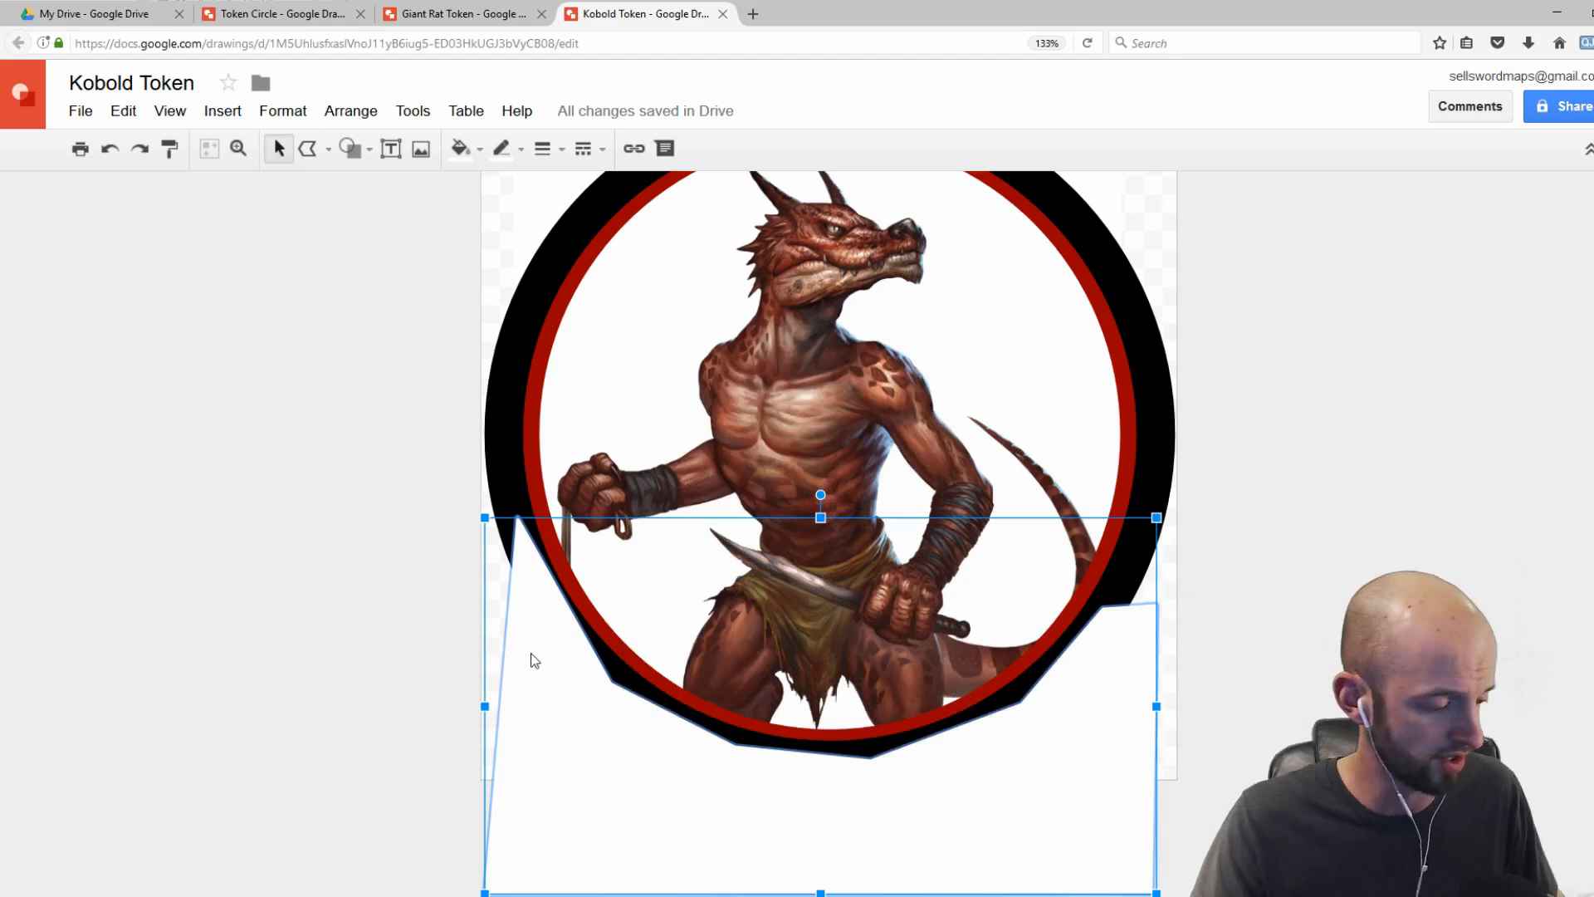
{"action": "key", "text": "ctrl+shift+Down"}
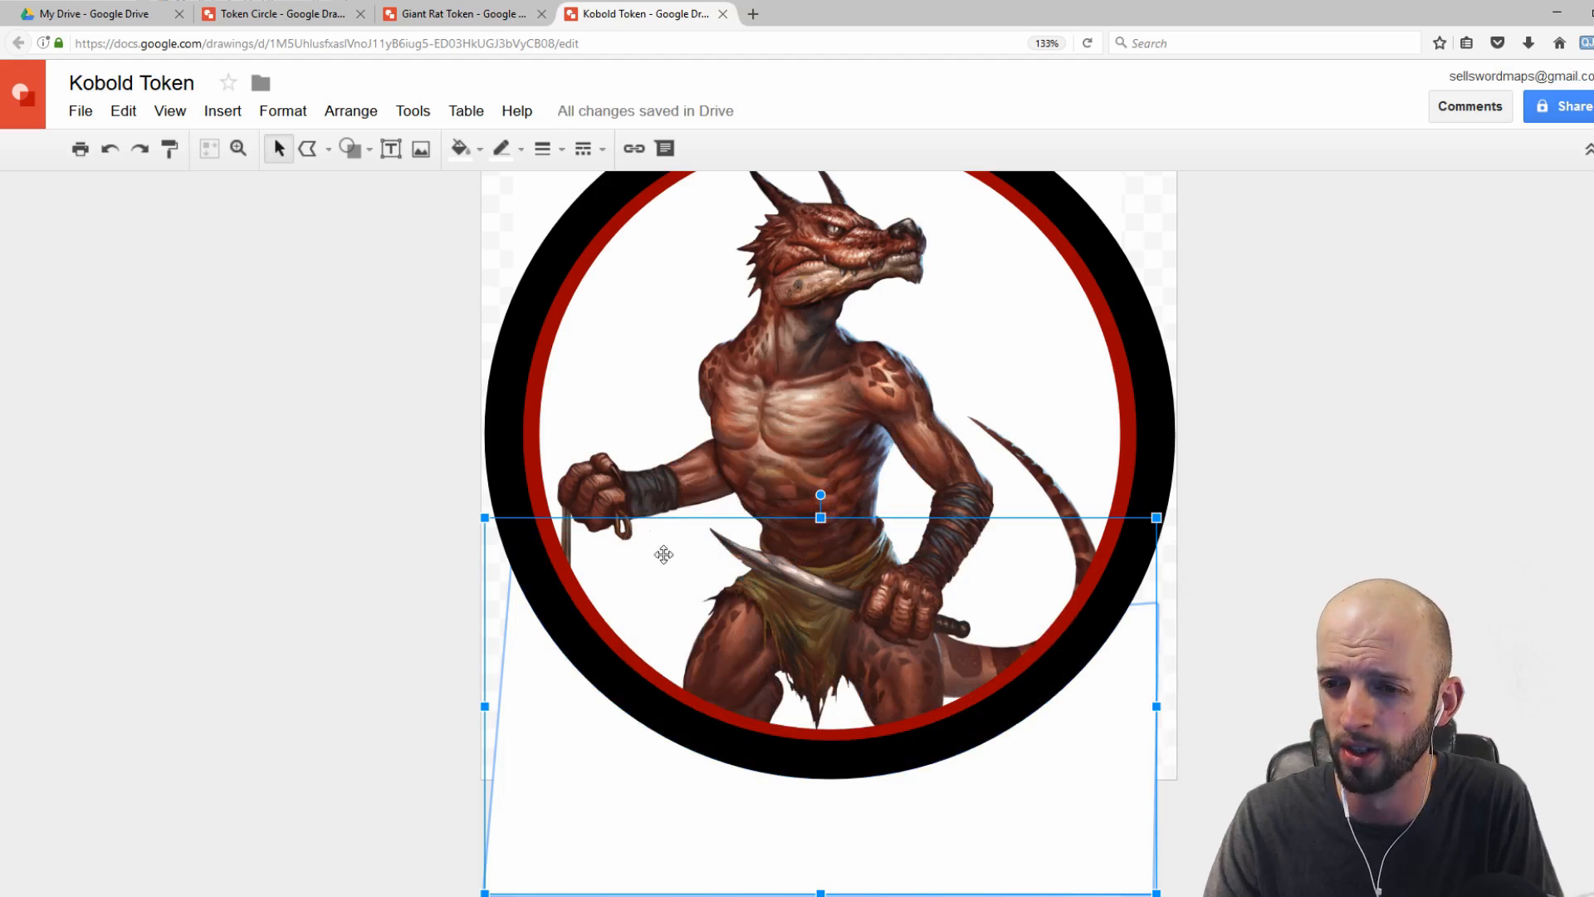
Step: Download the Kobold Token drawing as a PNG image
{"action": "scroll", "coordinate": [1145, 324], "scroll_direction": "up", "scroll_amount": 2}
{"action": "key", "text": "Escape"}
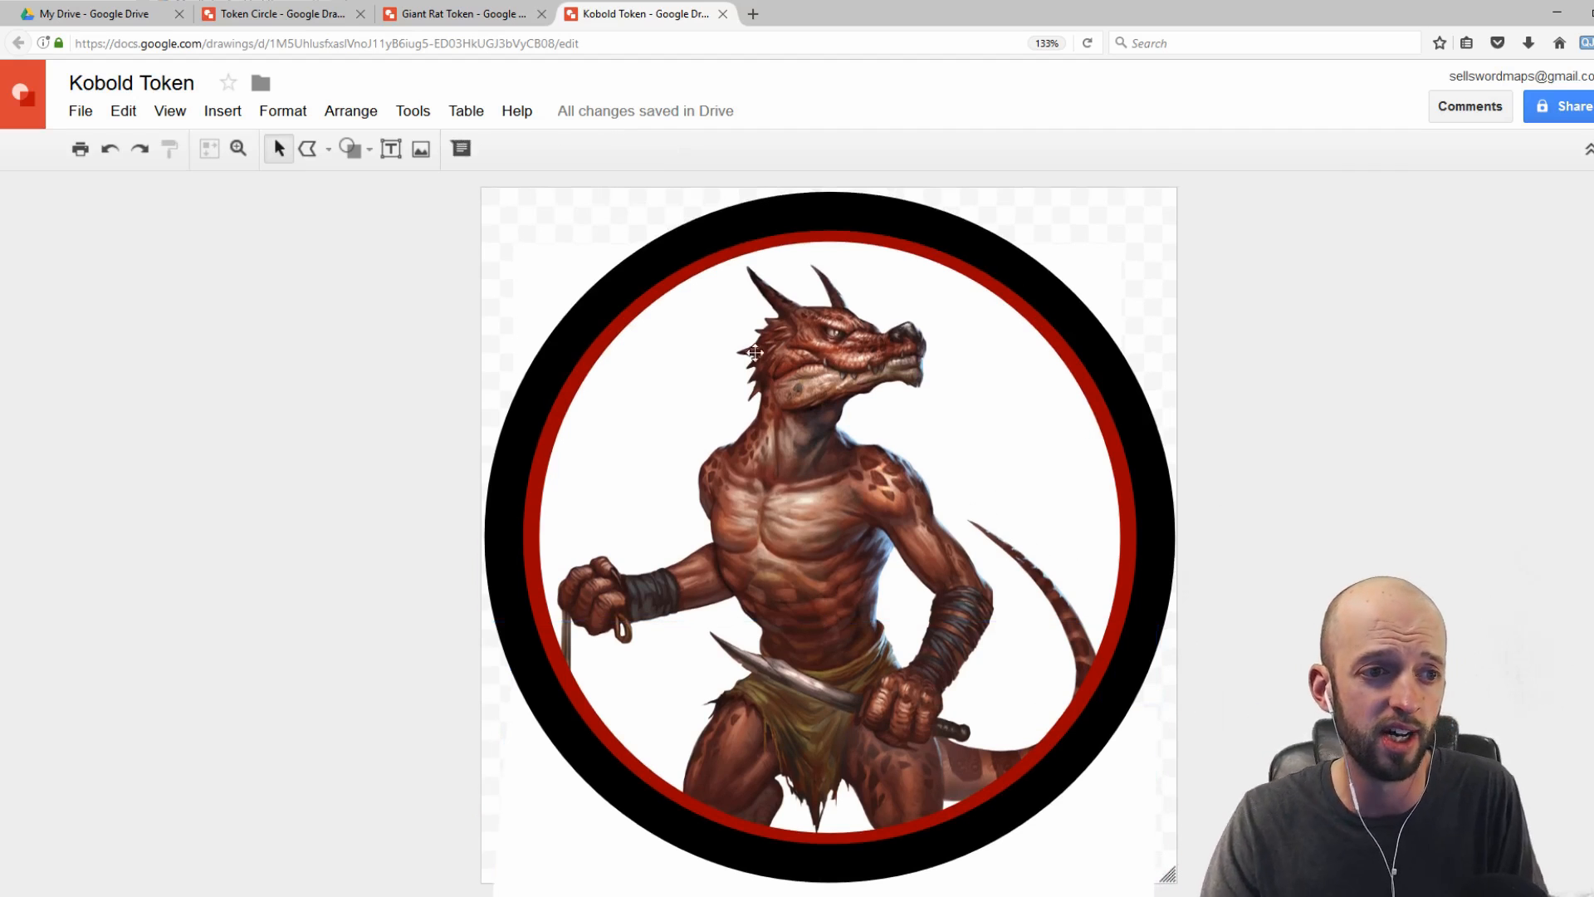
{"action": "left_click", "coordinate": [80, 113]}
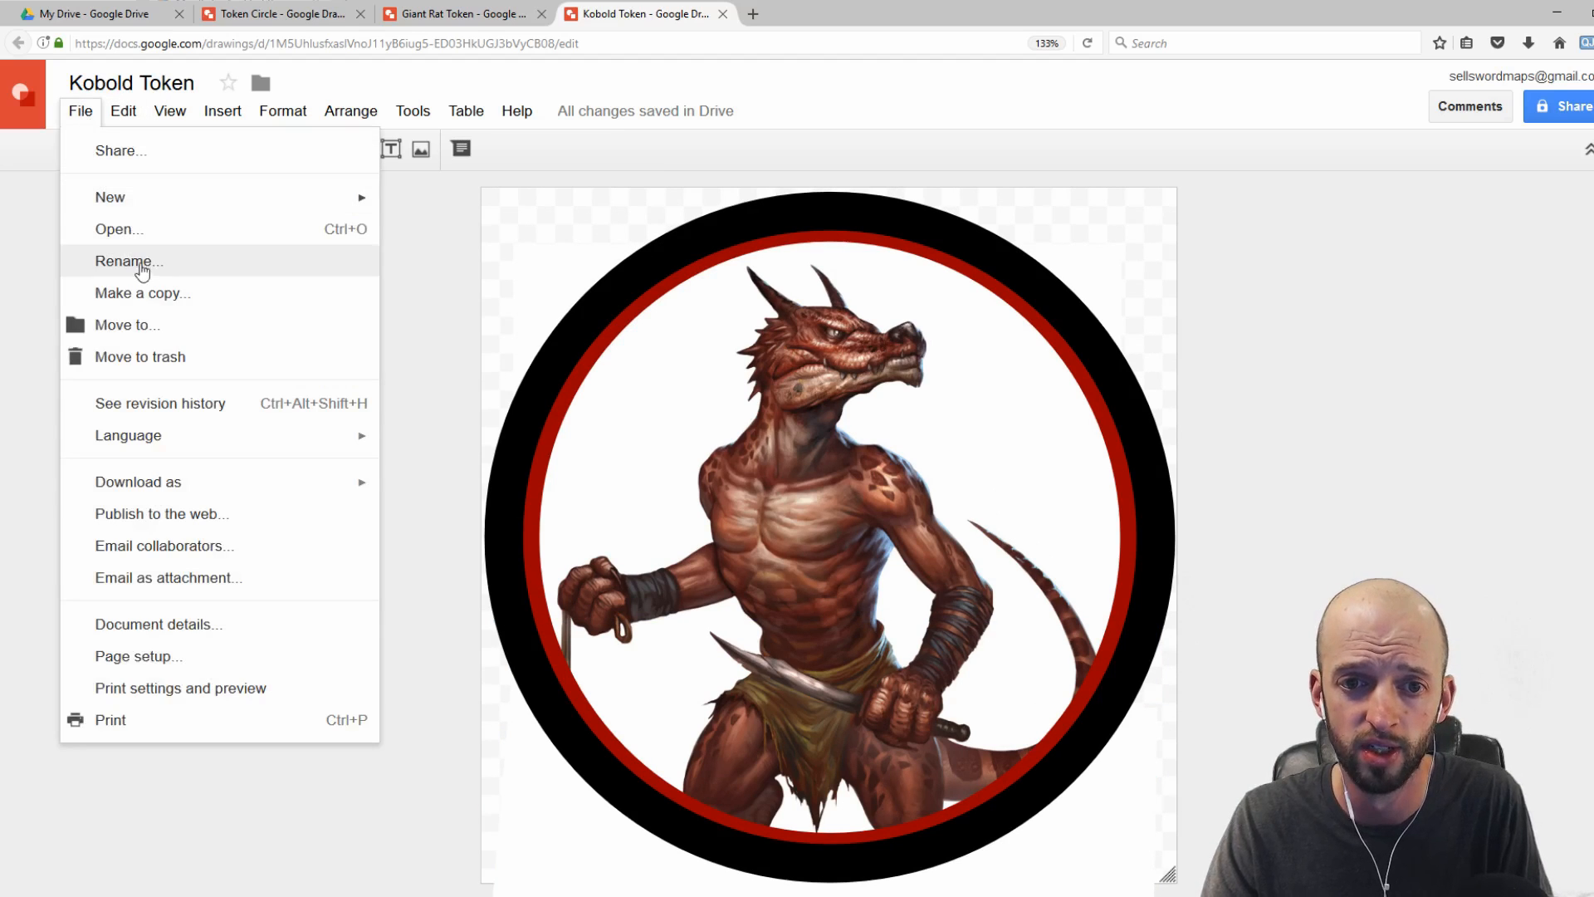
{"action": "mouse_move", "coordinate": [227, 478]}
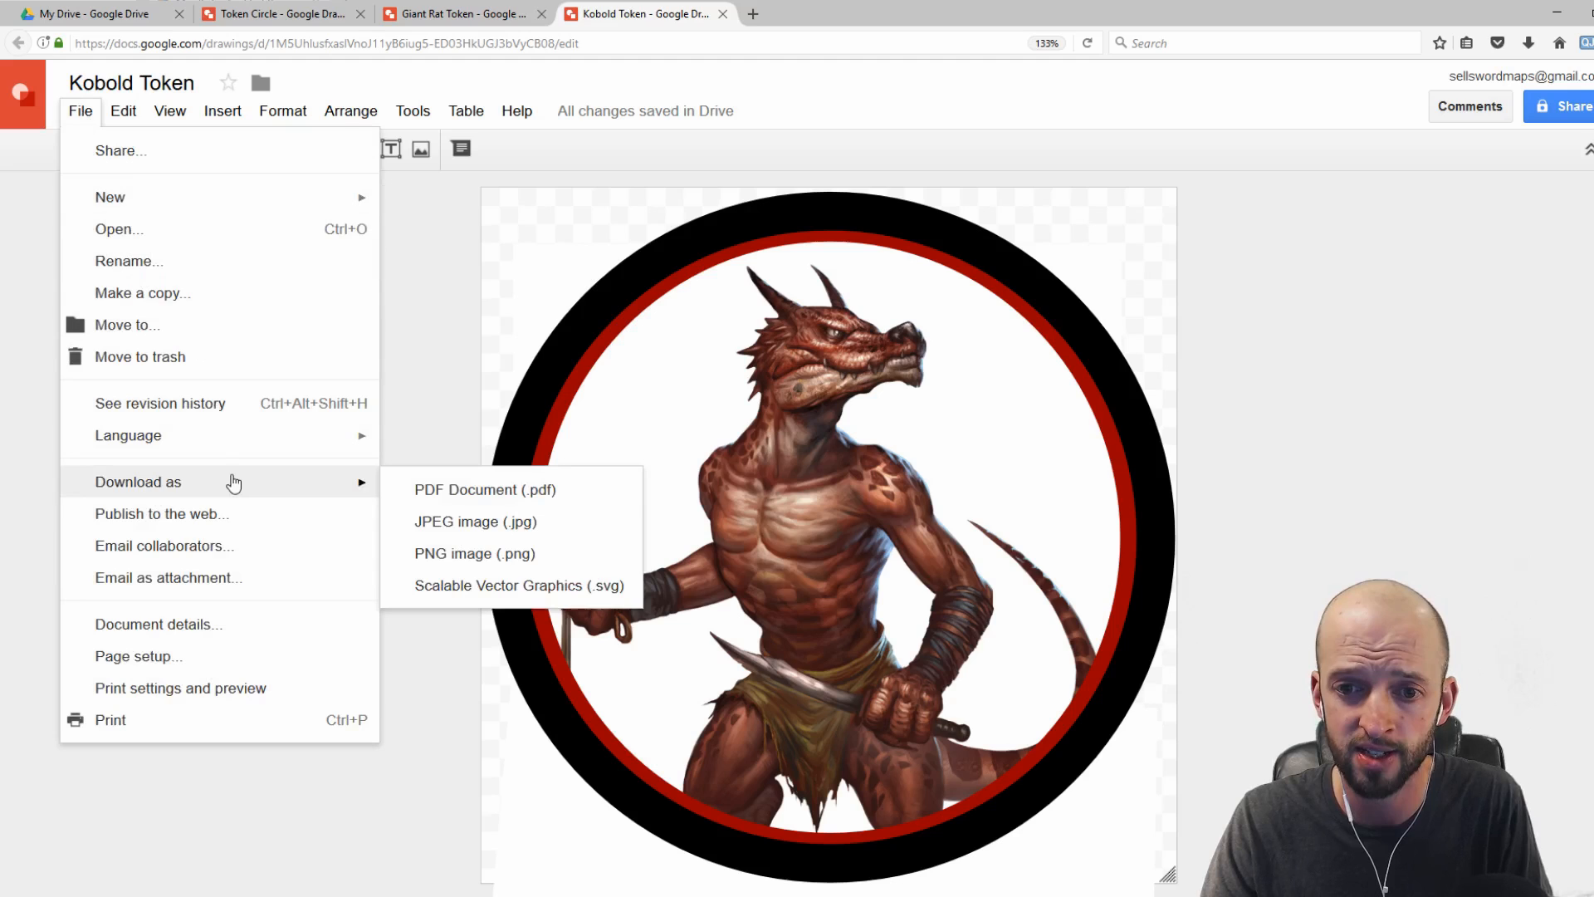
{"action": "left_click", "coordinate": [456, 551]}
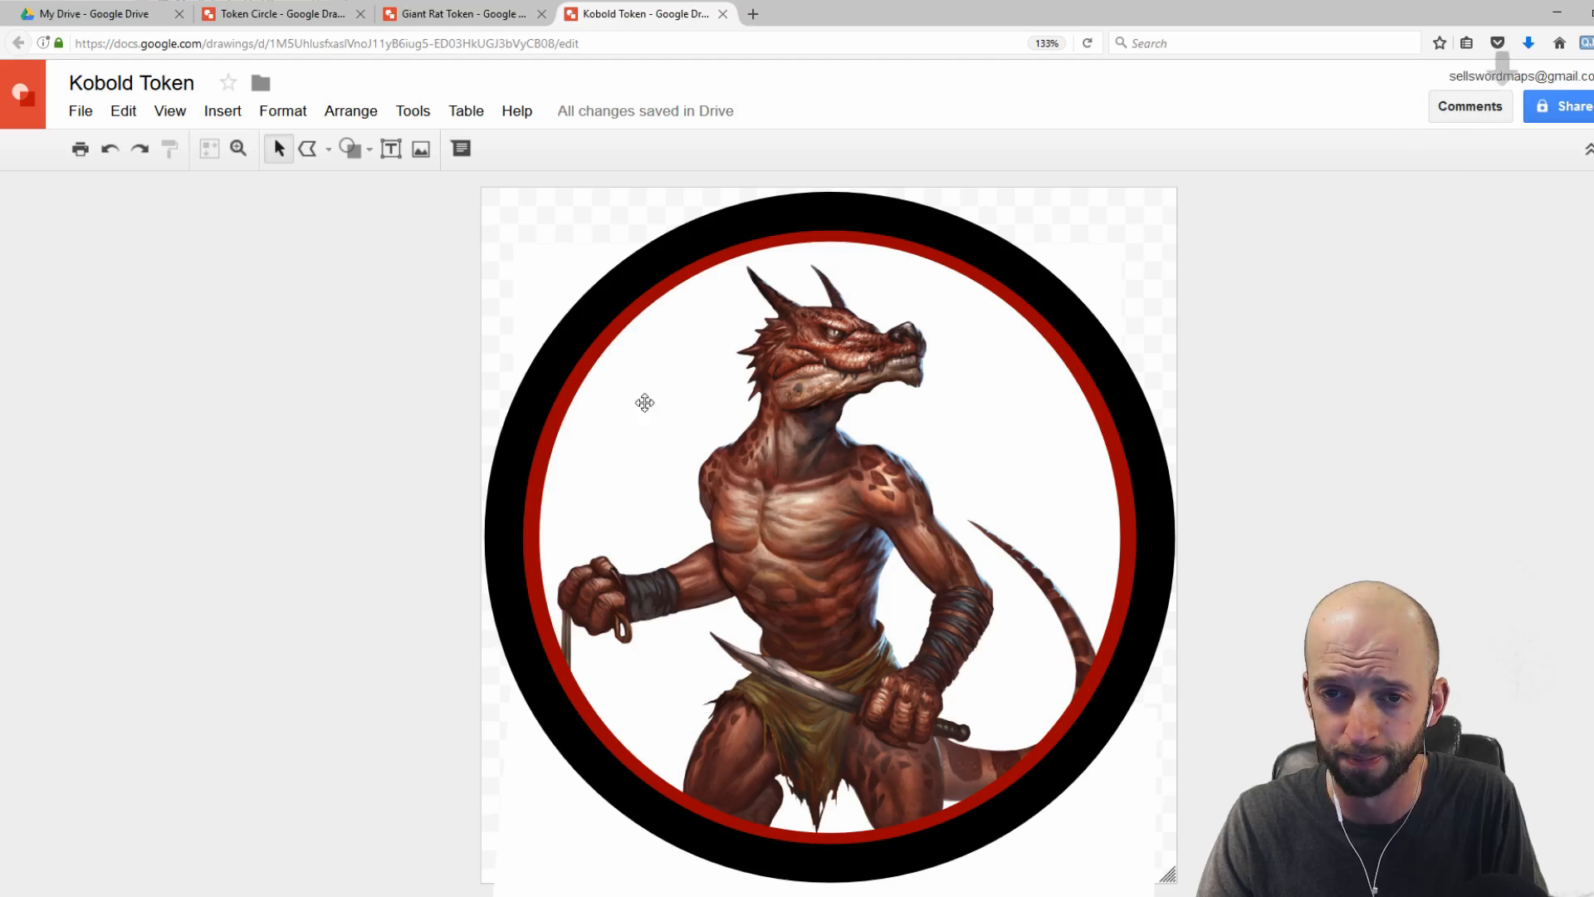
Step: Create a new Google Docs document from Drive and name it Tokens to Print
{"action": "left_click", "coordinate": [124, 12]}
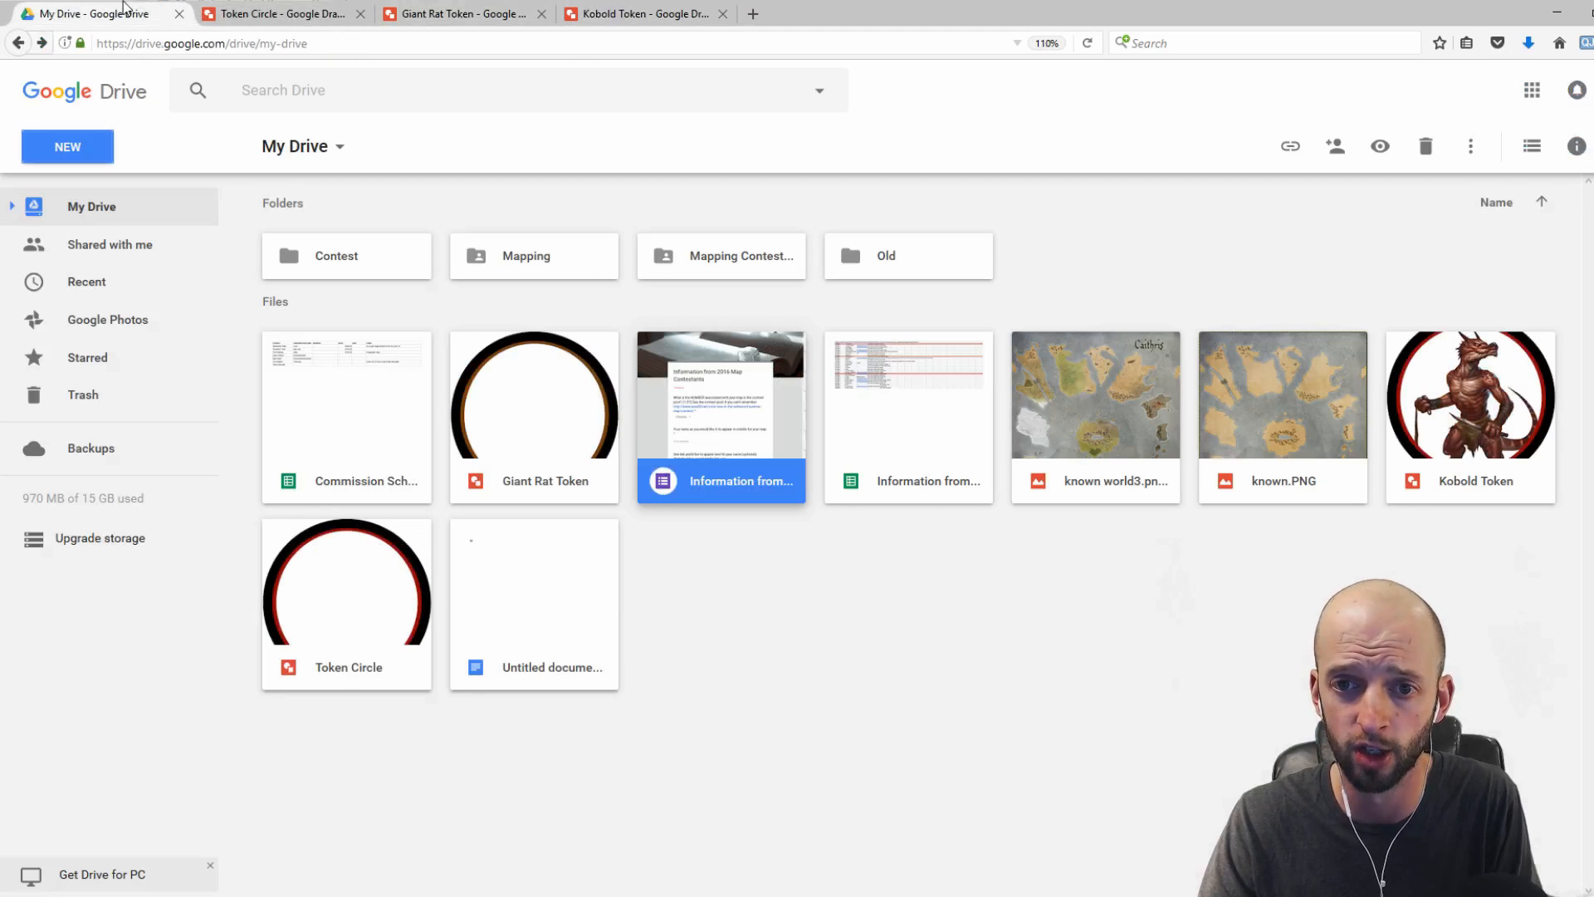
{"action": "left_click", "coordinate": [55, 151]}
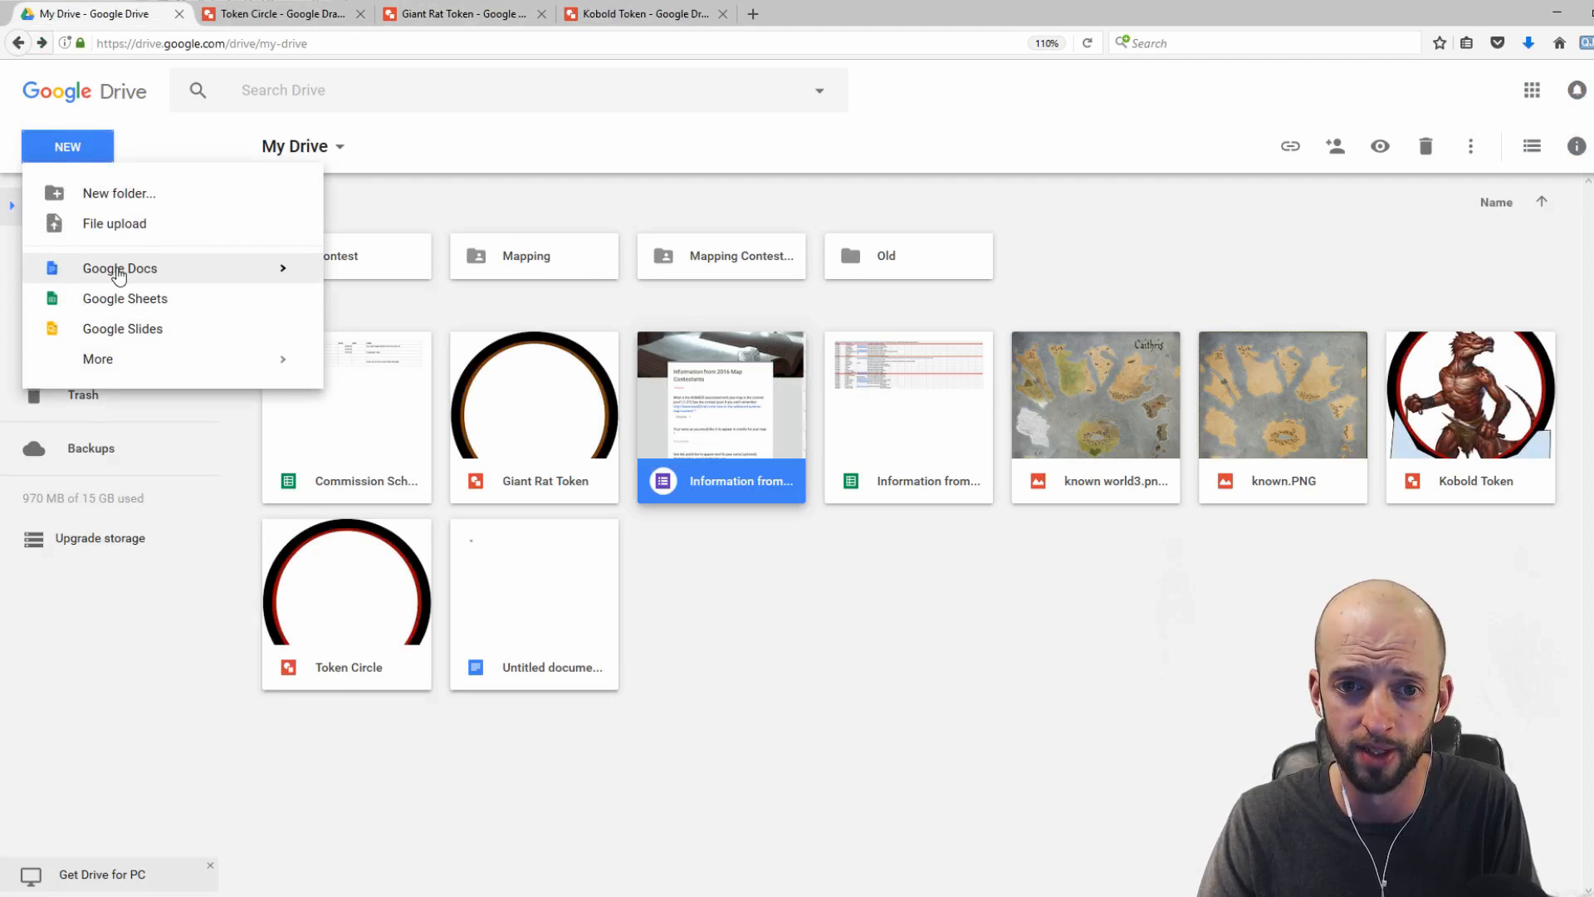
{"action": "left_click", "coordinate": [128, 269]}
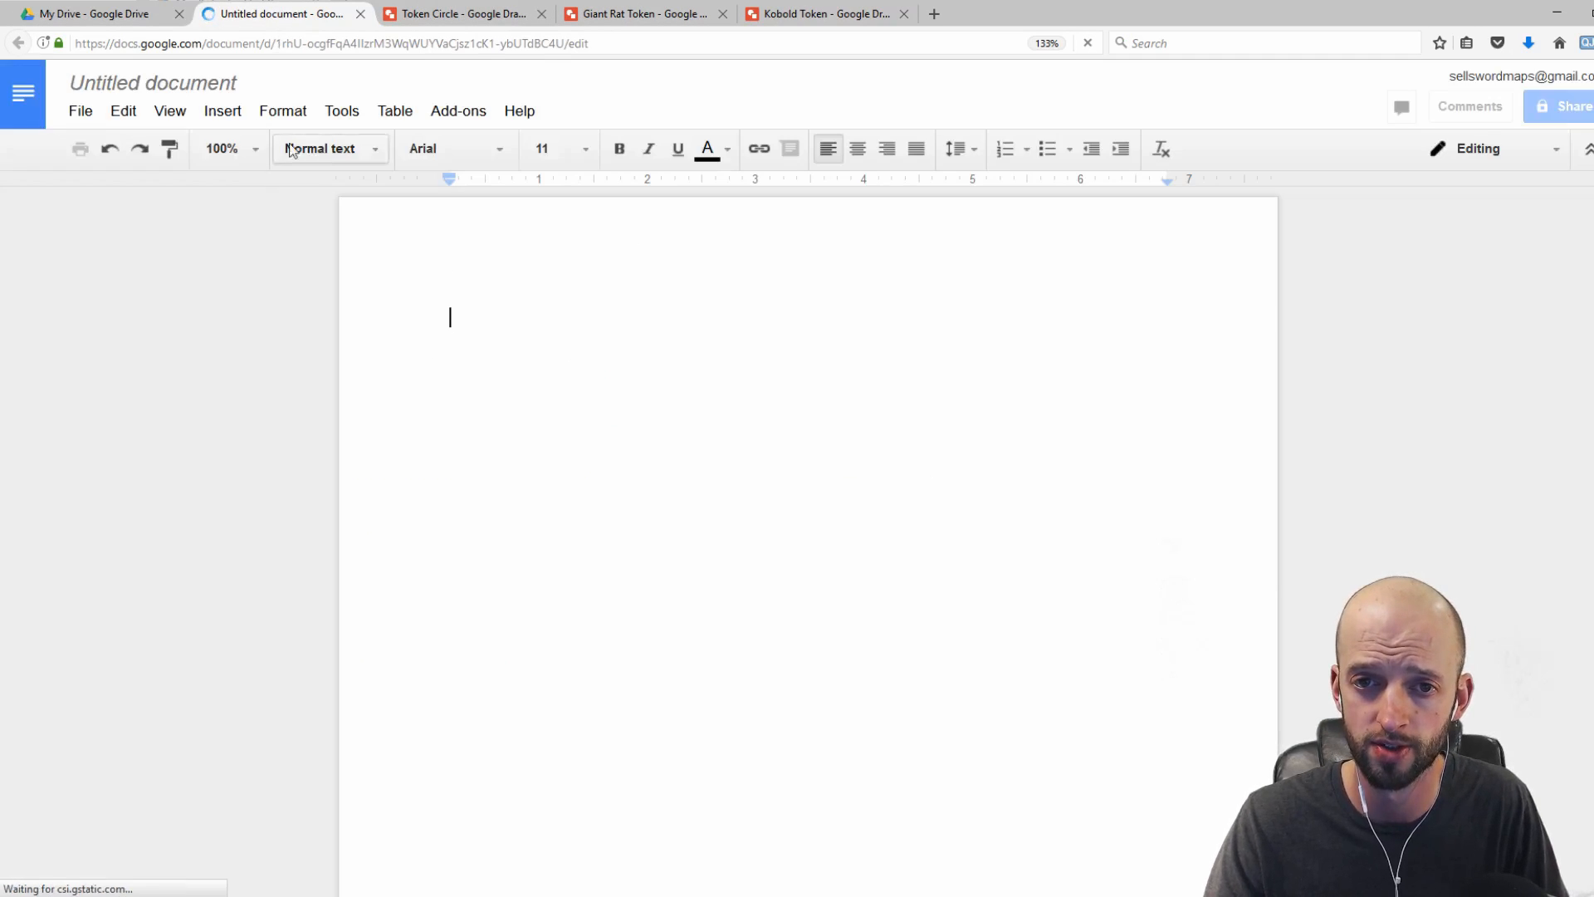
{"action": "left_click", "coordinate": [187, 82]}
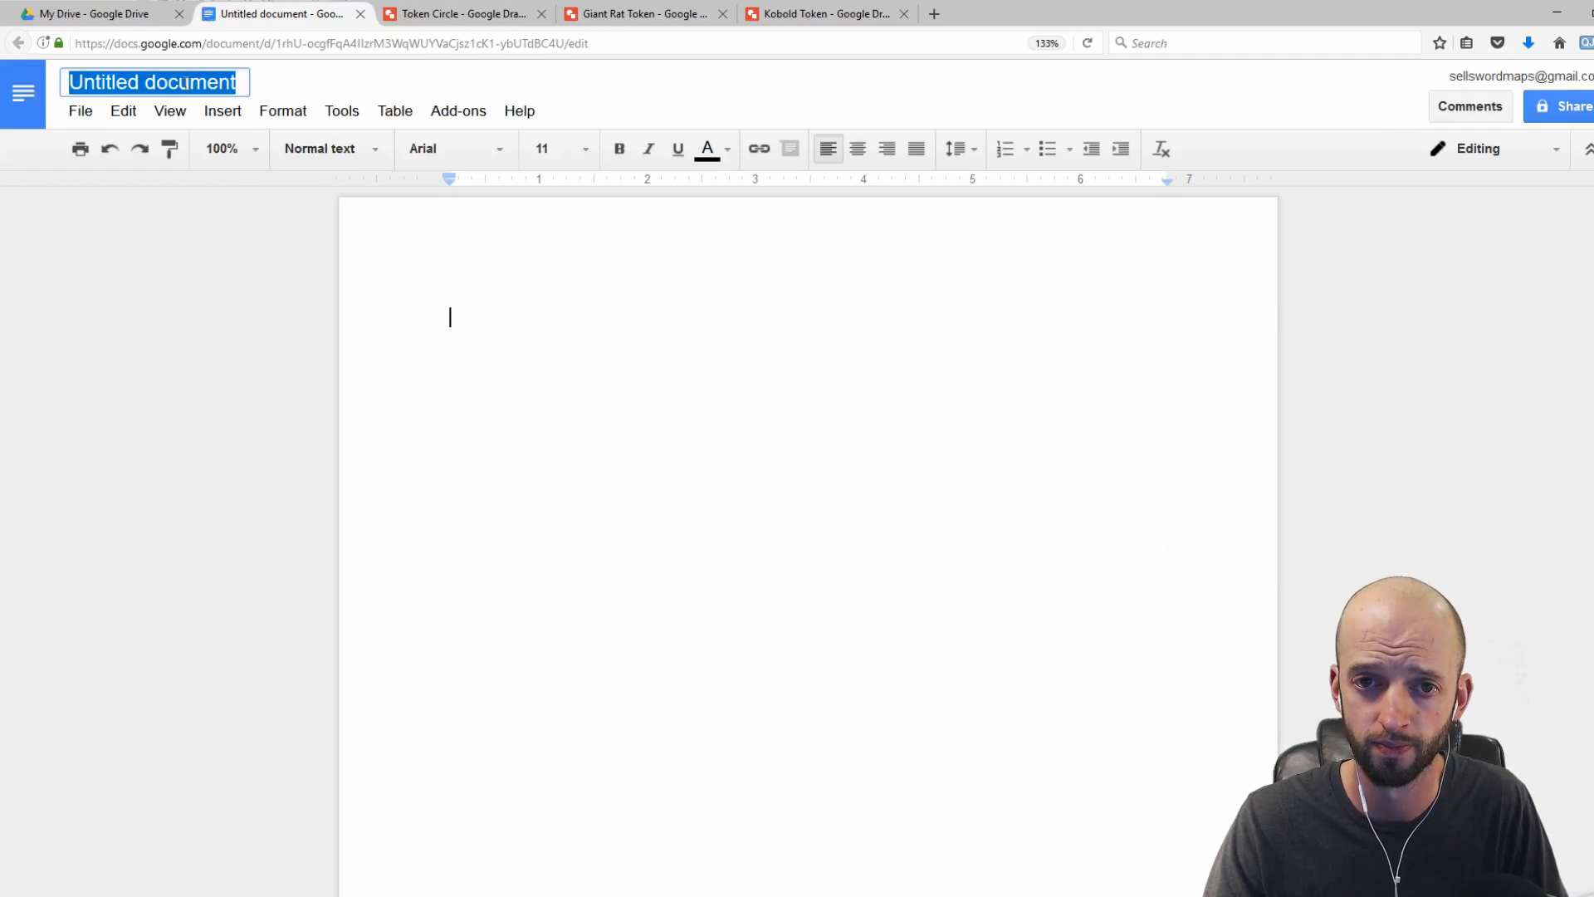
{"action": "type", "text": "Tokens to Print"}
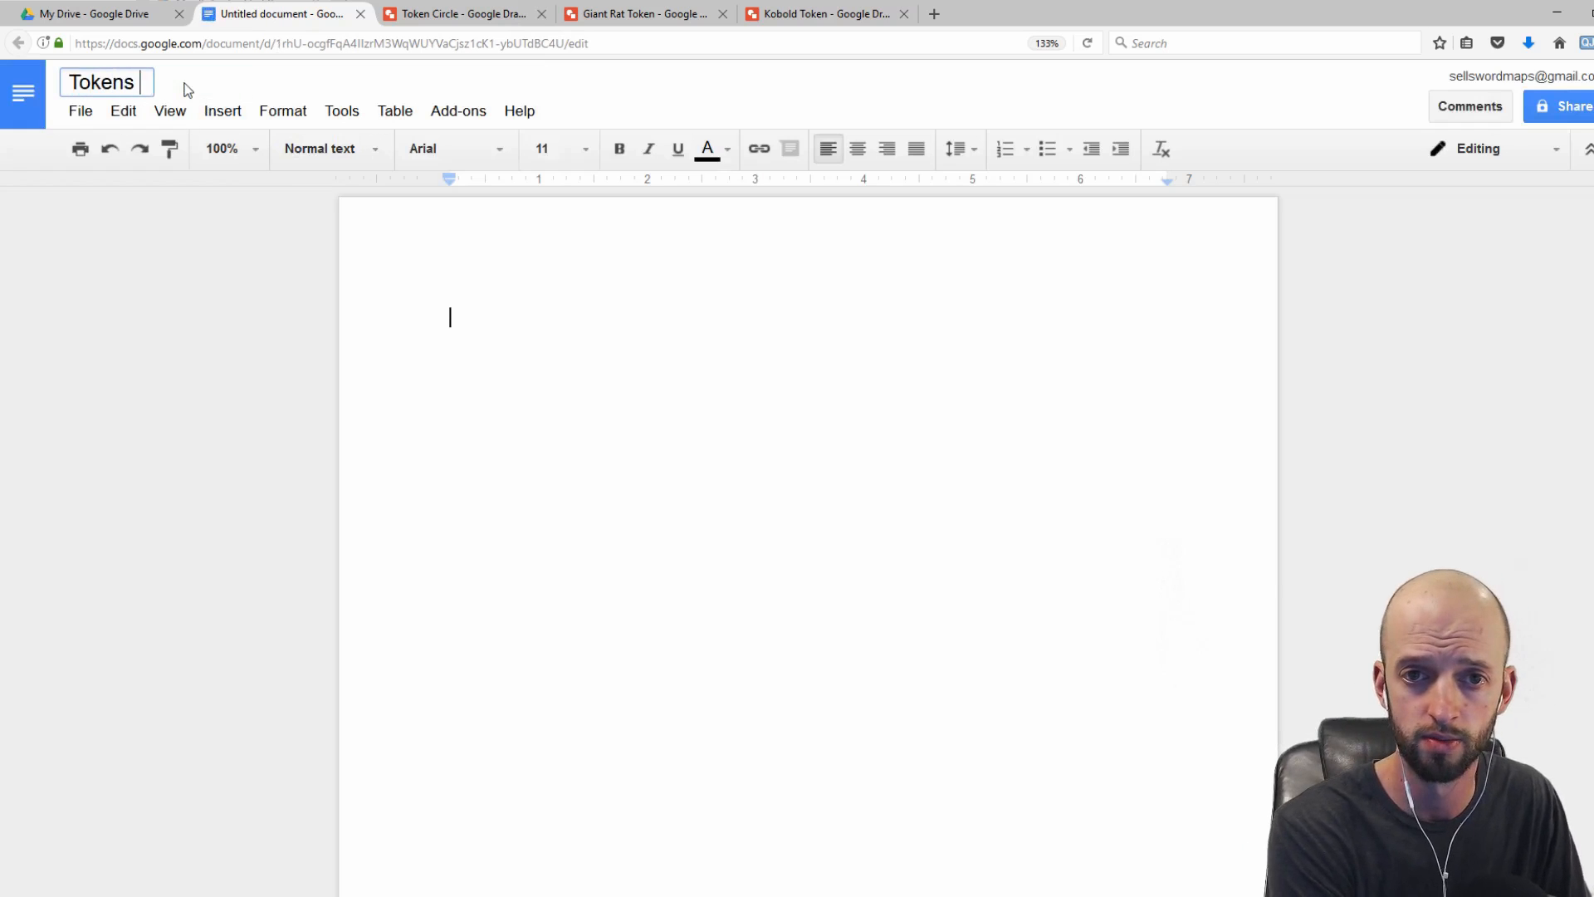
Step: Insert the downloaded Kobold Token image into the document
{"action": "left_click", "coordinate": [460, 310]}
{"action": "left_click", "coordinate": [213, 119]}
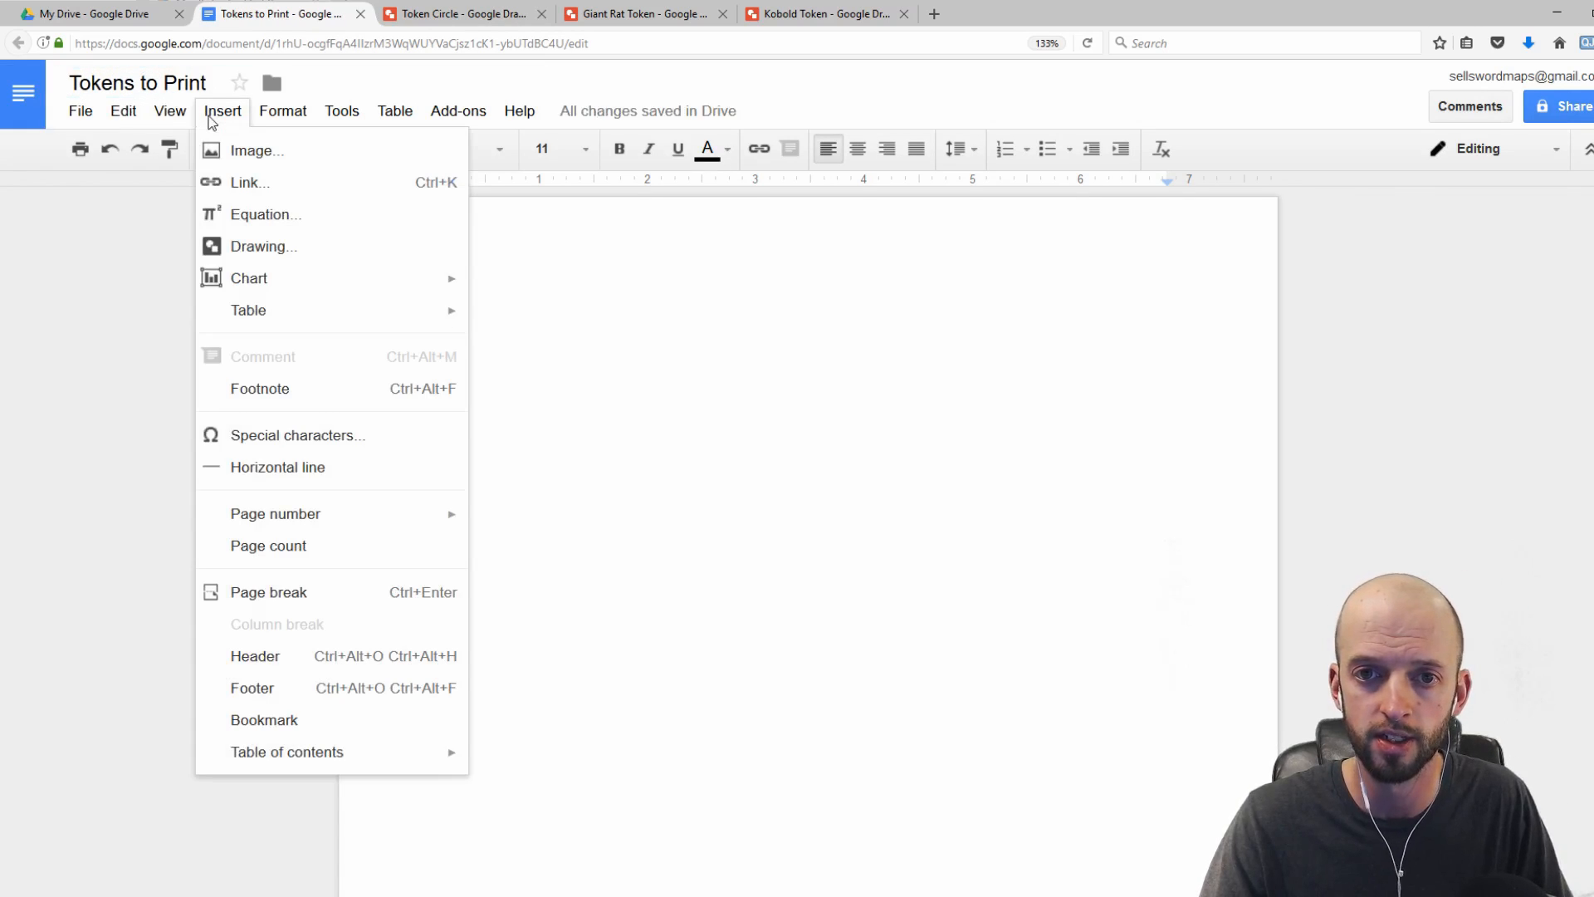
{"action": "left_click", "coordinate": [230, 161]}
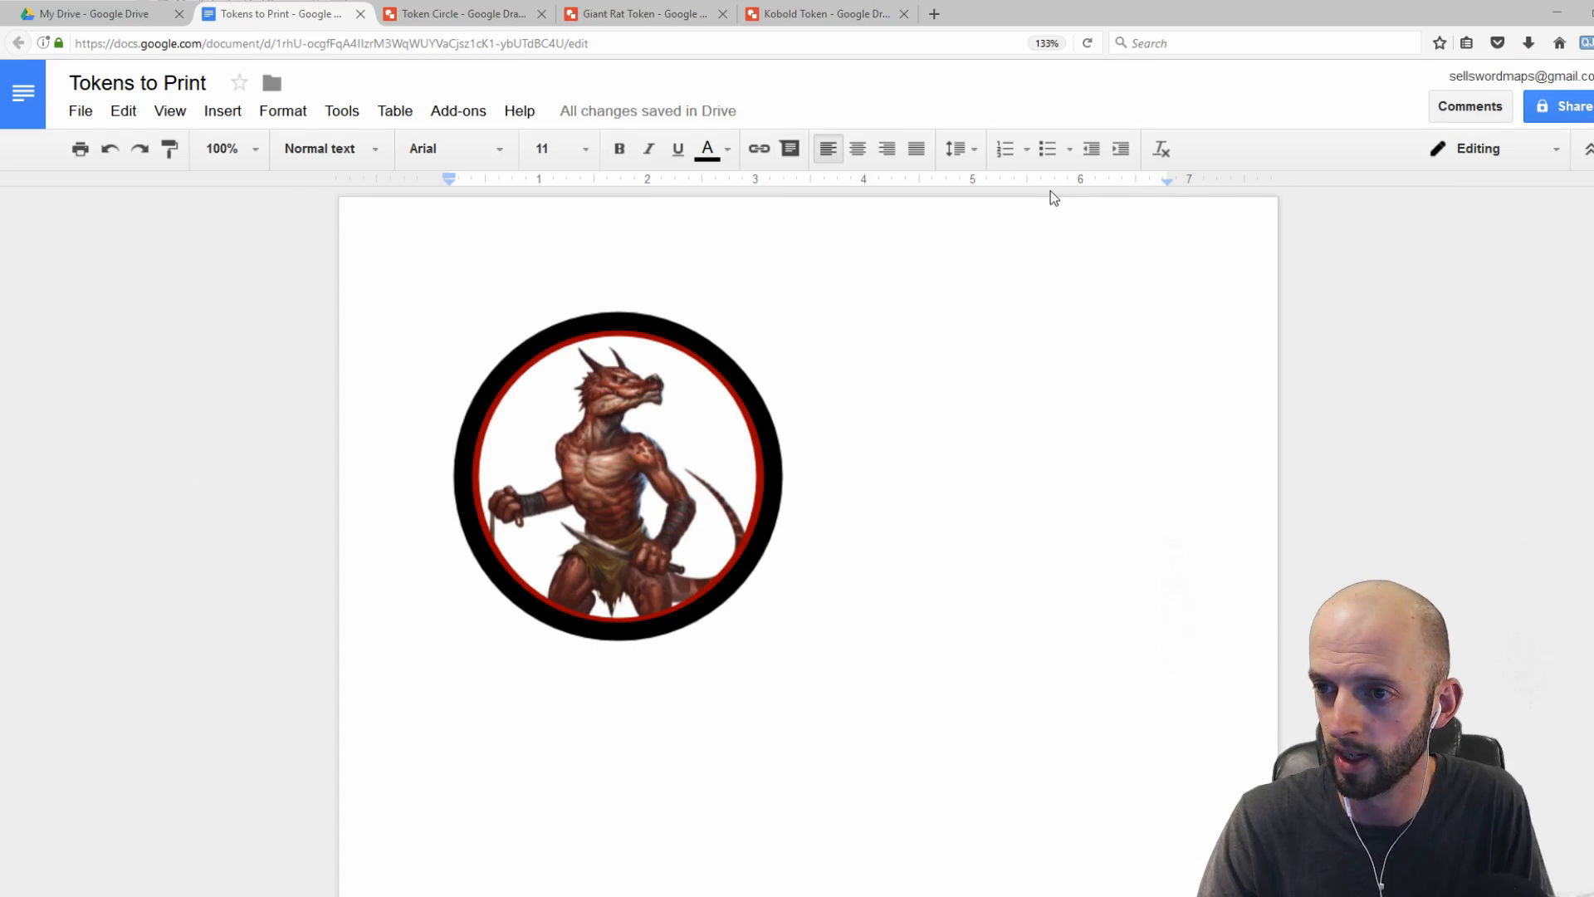
Step: Shrink the token image to about 1 inch wide
{"action": "left_click", "coordinate": [579, 387]}
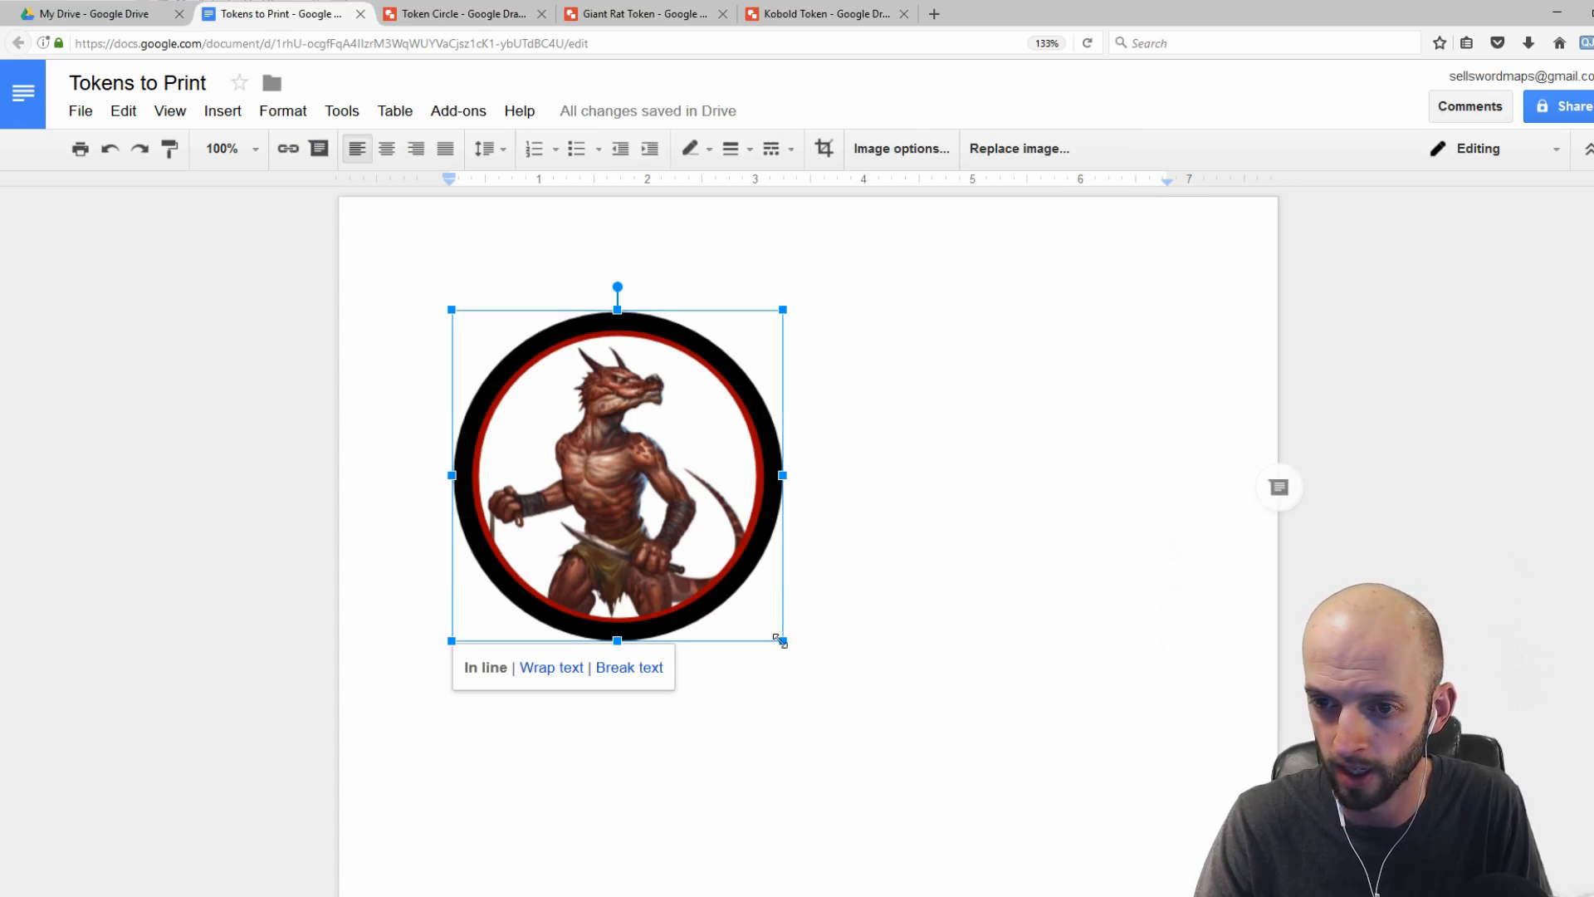
{"action": "left_click_drag", "start_coordinate": [783, 641], "coordinate": [493, 422]}
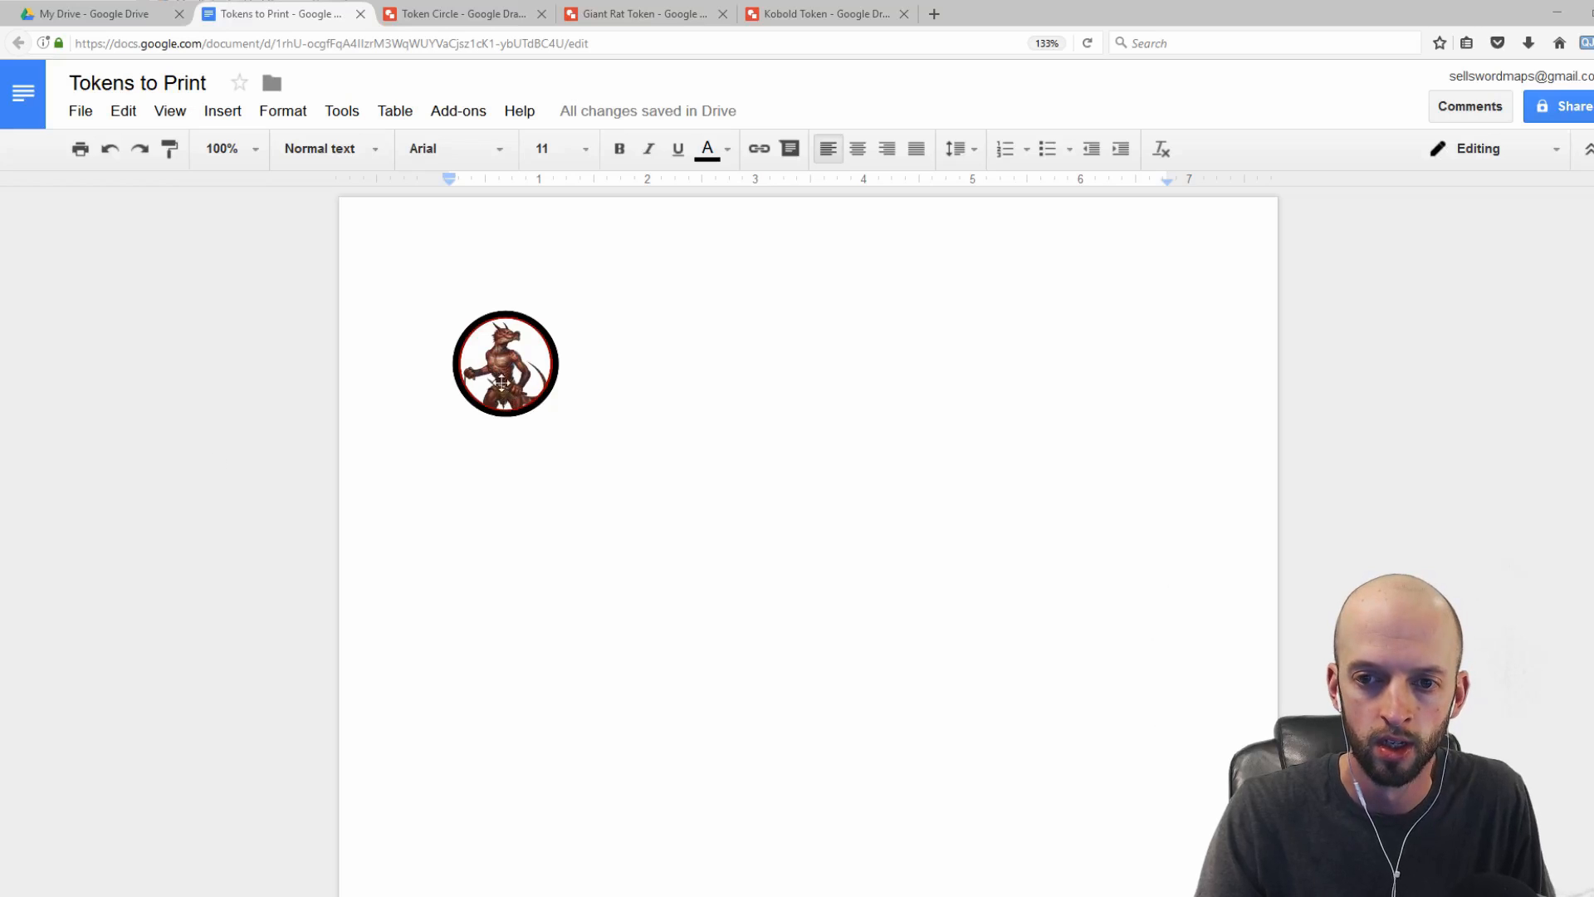
{"action": "left_click", "coordinate": [502, 383]}
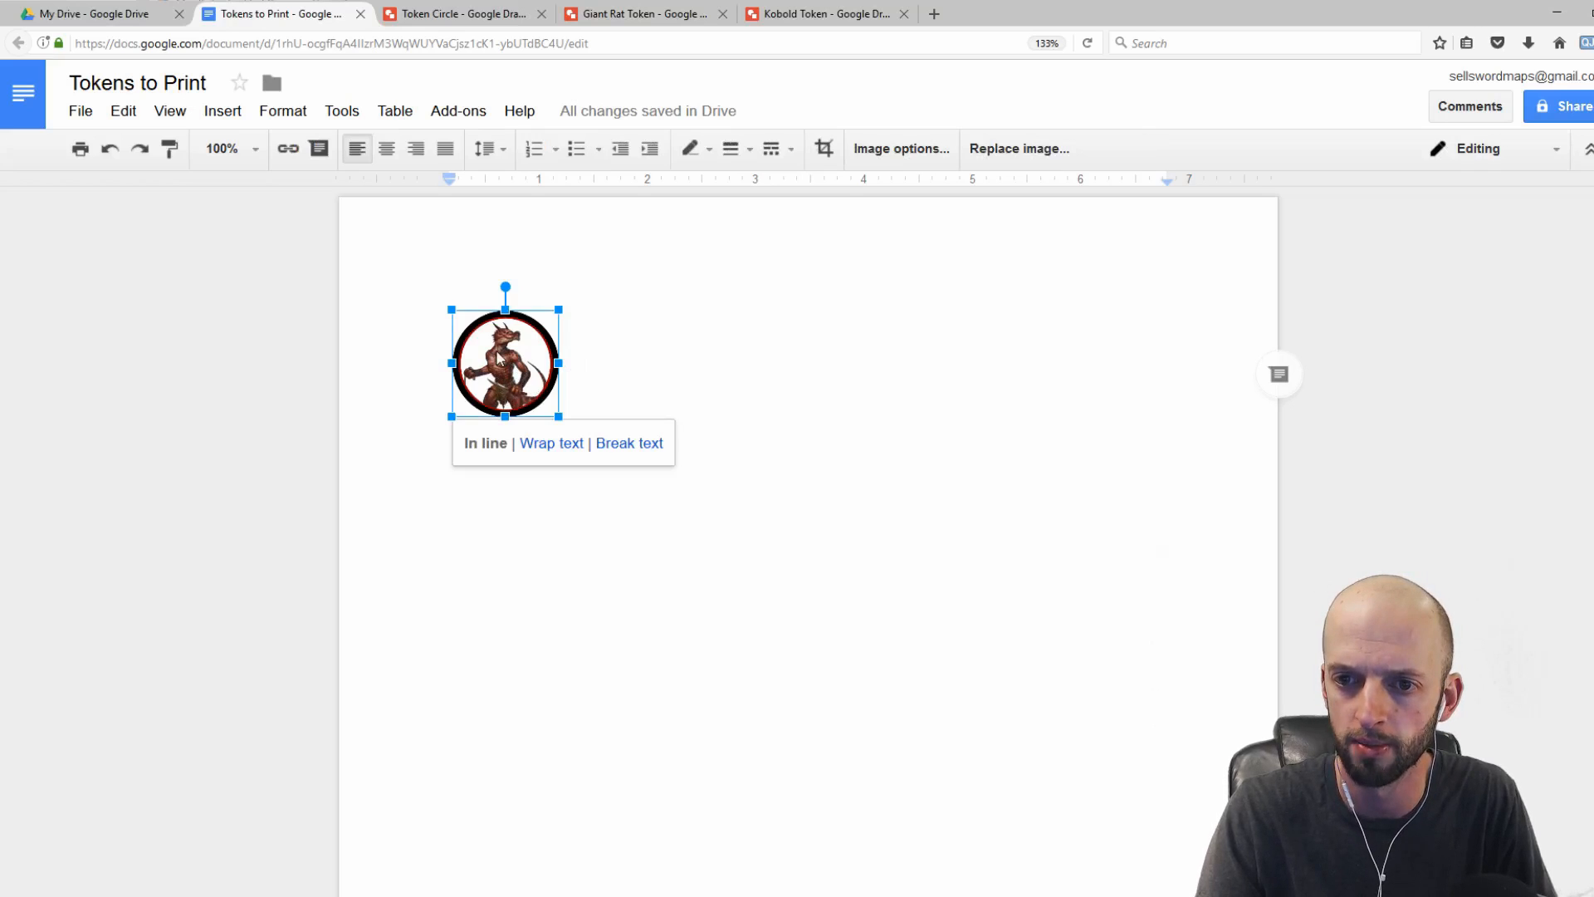
Step: Set the token image to Wrap text and move it slightly to the right
{"action": "left_click", "coordinate": [711, 369]}
{"action": "left_click", "coordinate": [516, 368]}
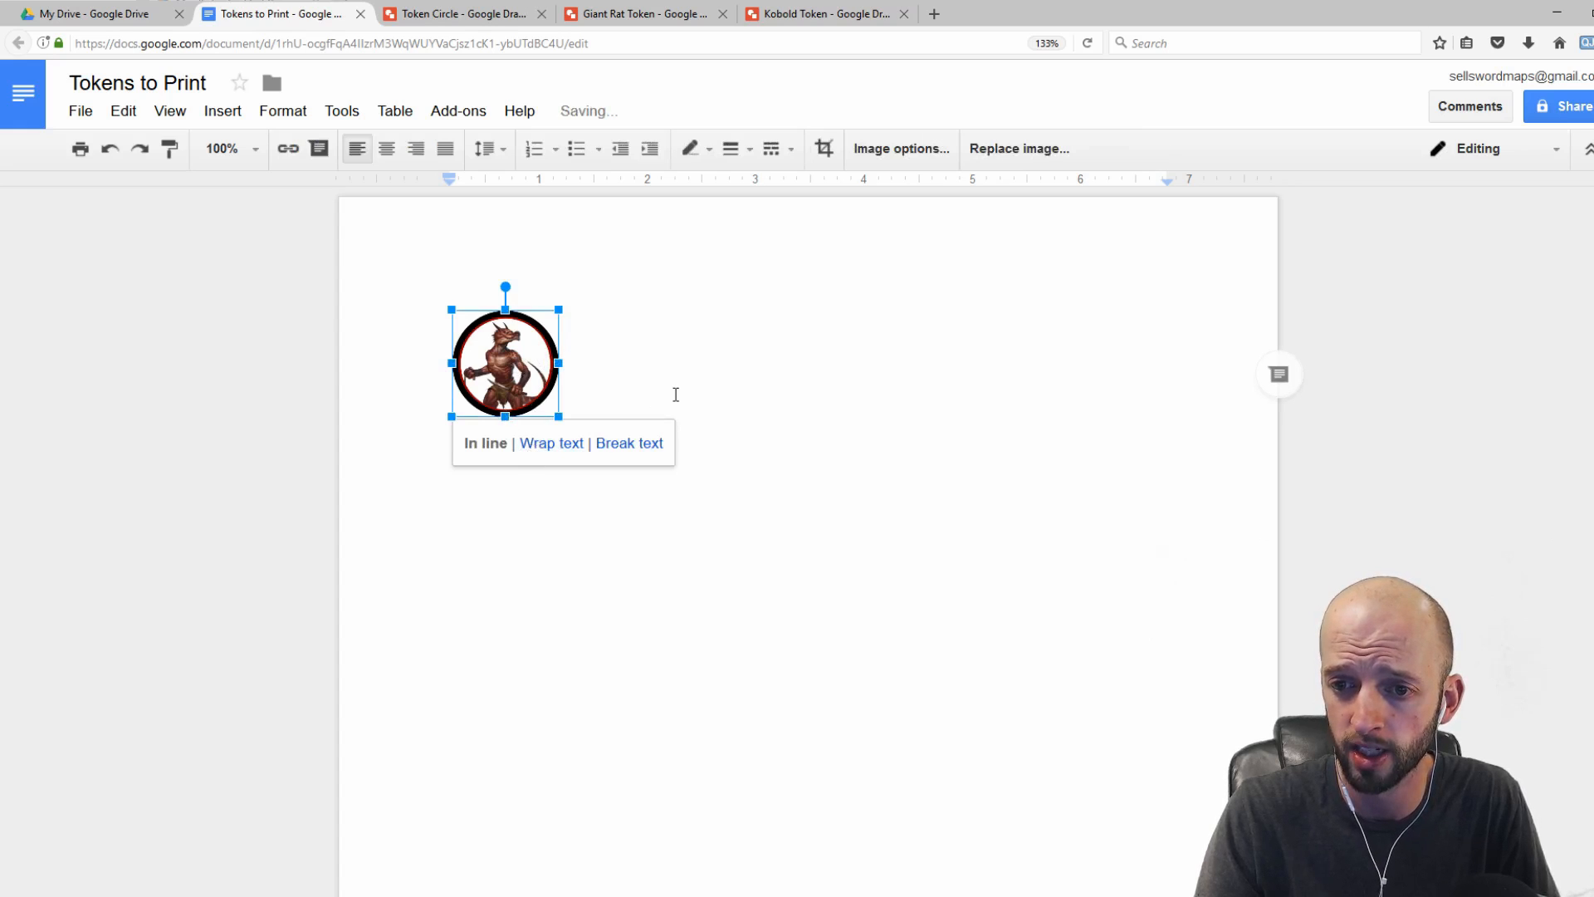
{"action": "left_click", "coordinate": [676, 396]}
{"action": "left_click", "coordinate": [498, 382]}
{"action": "left_click", "coordinate": [549, 450]}
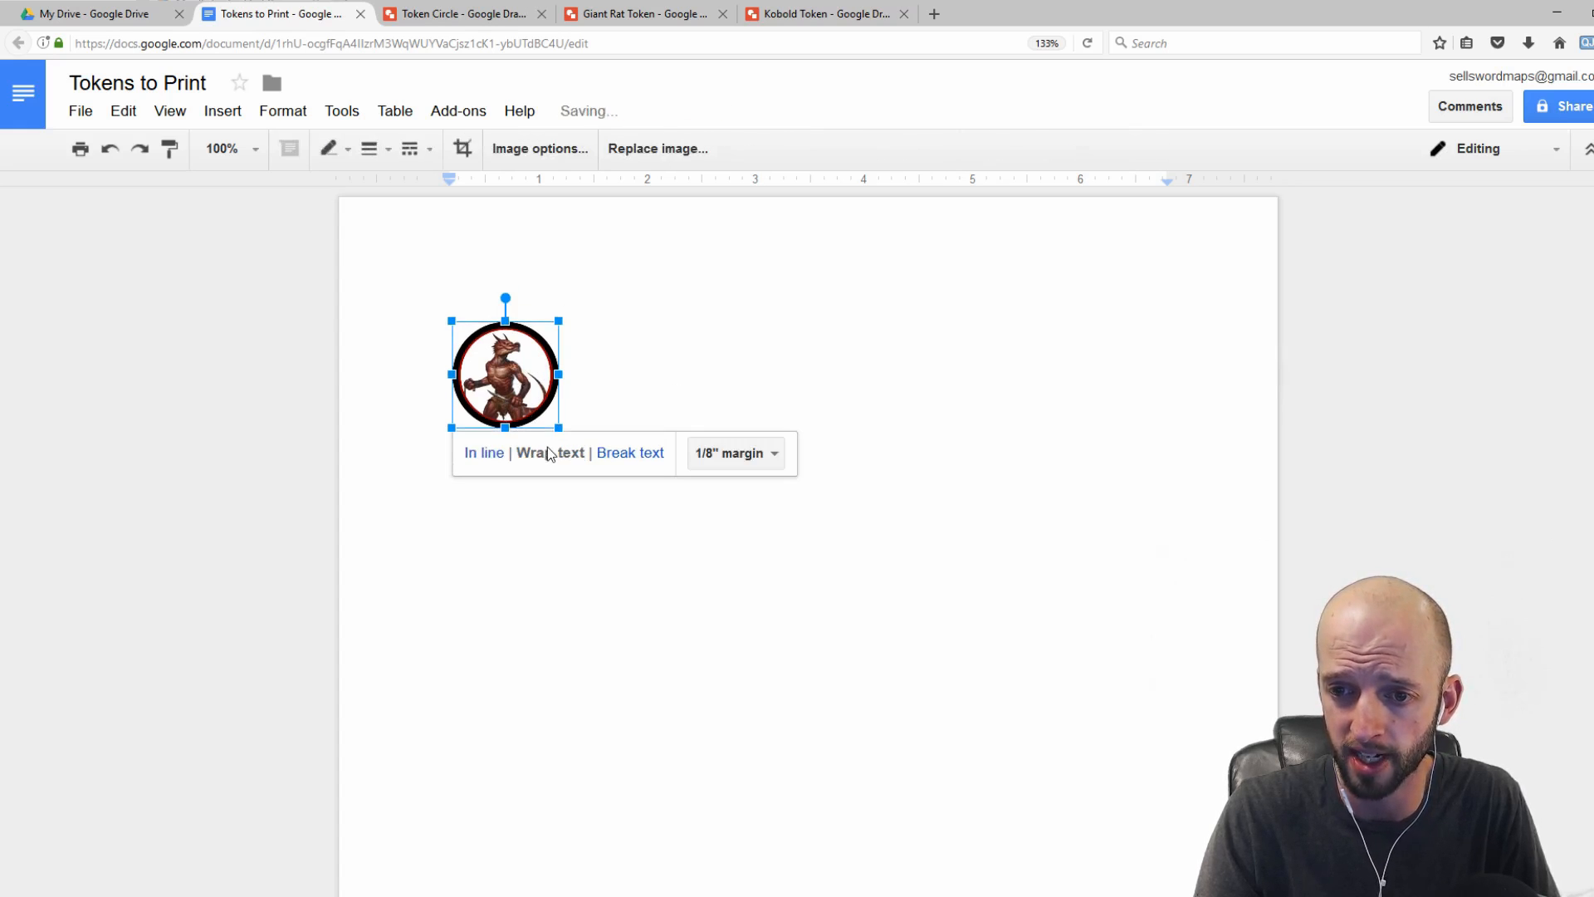
{"action": "left_click_drag", "start_coordinate": [516, 384], "coordinate": [606, 335]}
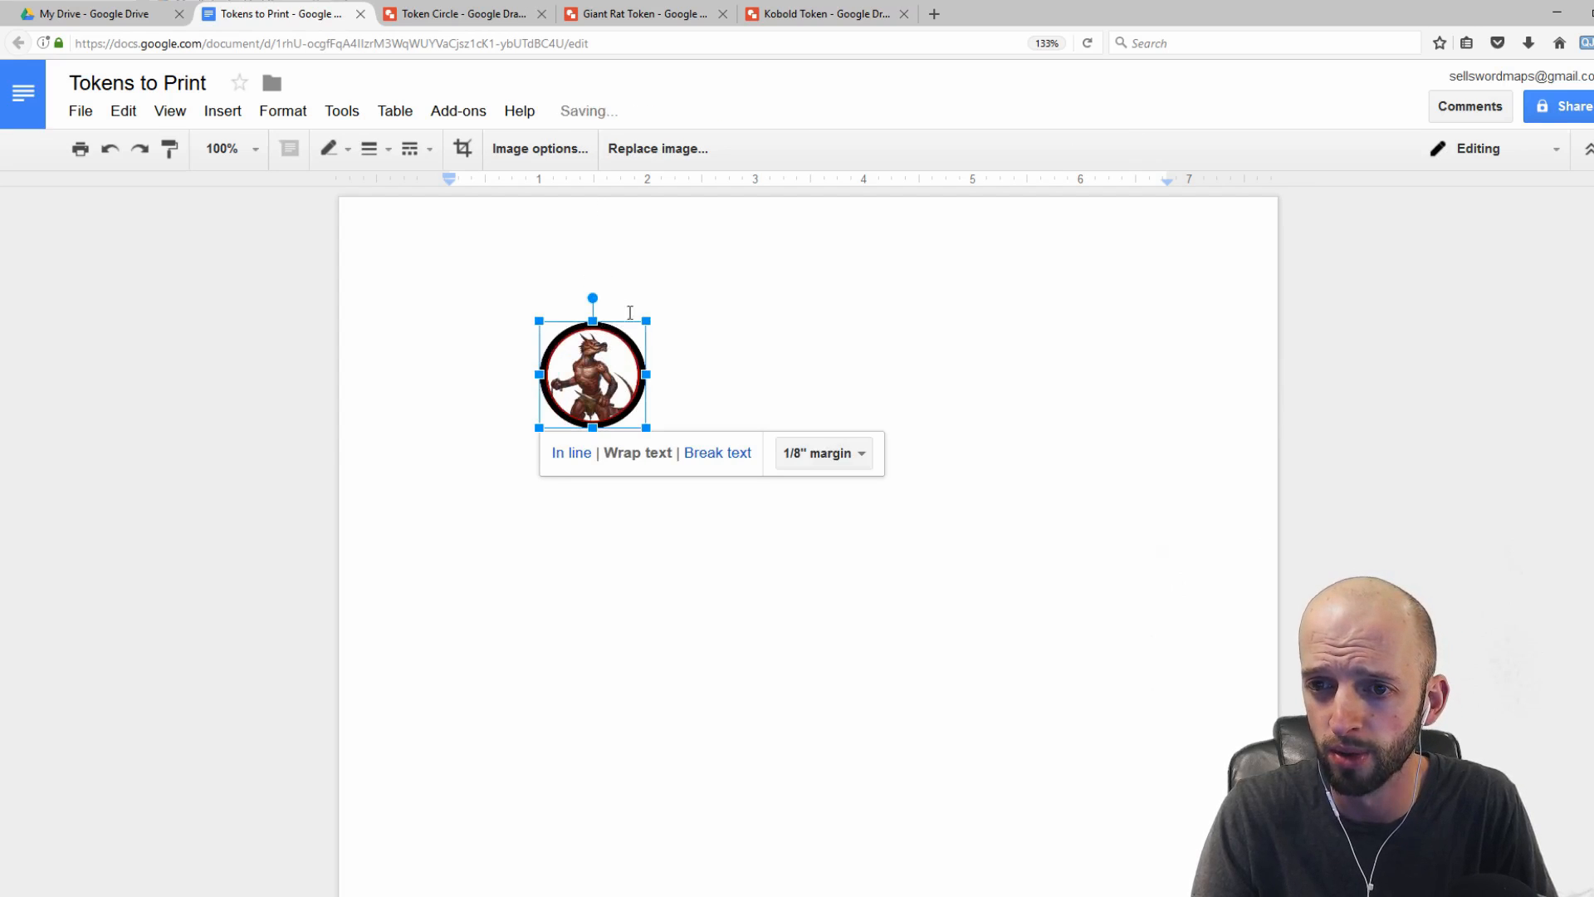
{"action": "scroll", "coordinate": [719, 387], "scroll_direction": "down", "scroll_amount": 3}
{"action": "scroll", "coordinate": [721, 388], "scroll_direction": "up", "scroll_amount": 1}
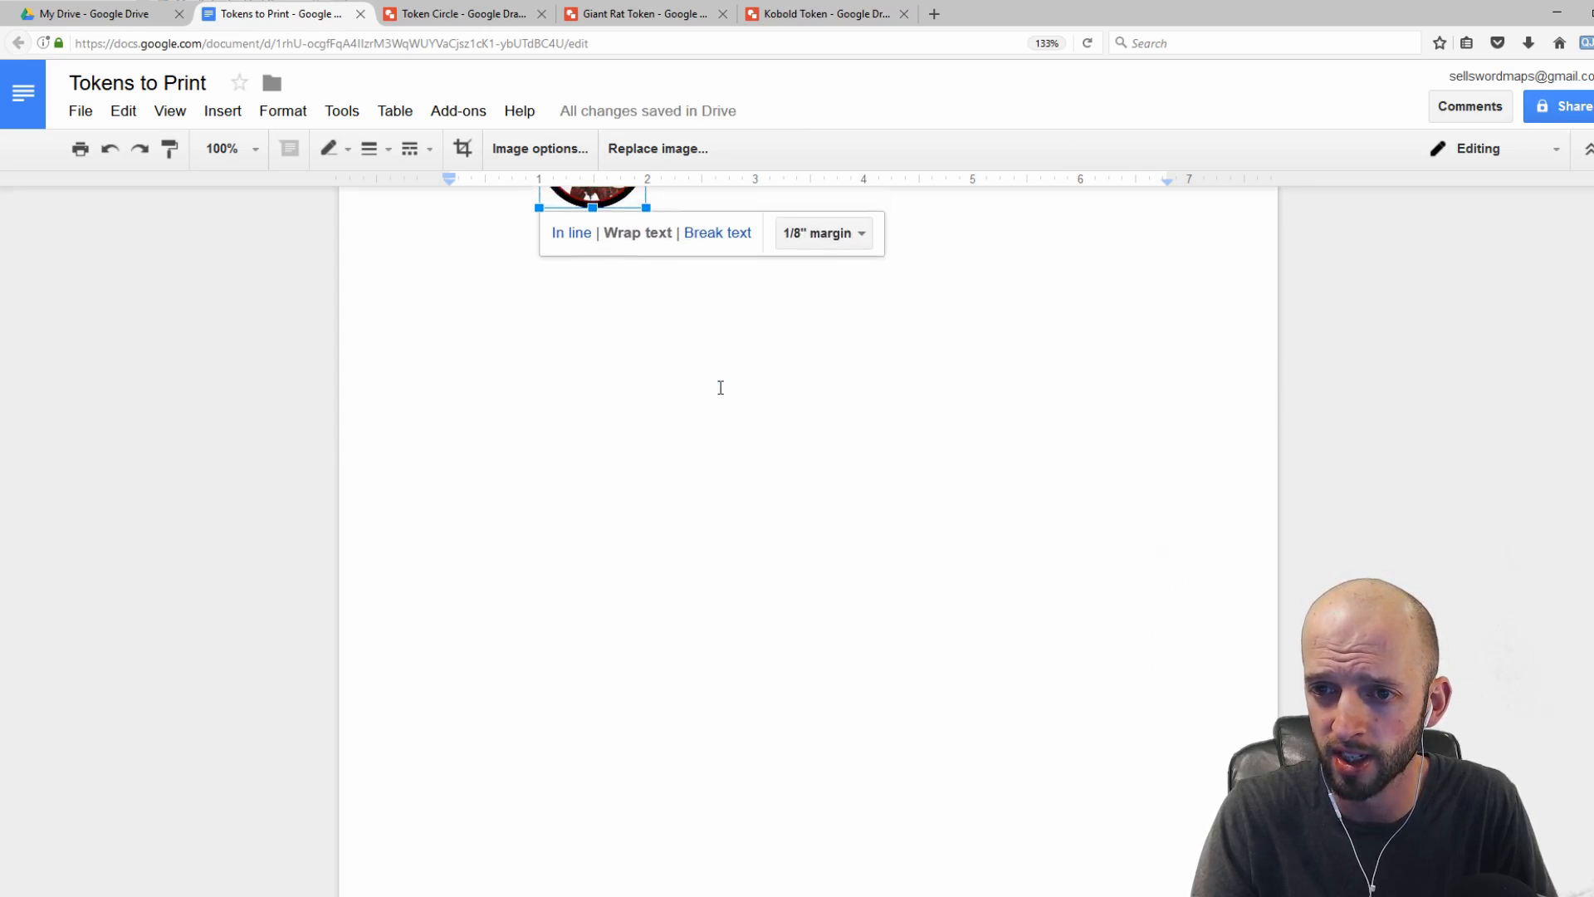
{"action": "scroll", "coordinate": [721, 388], "scroll_direction": "up", "scroll_amount": 1}
{"action": "scroll", "coordinate": [721, 388], "scroll_direction": "down", "scroll_amount": 1}
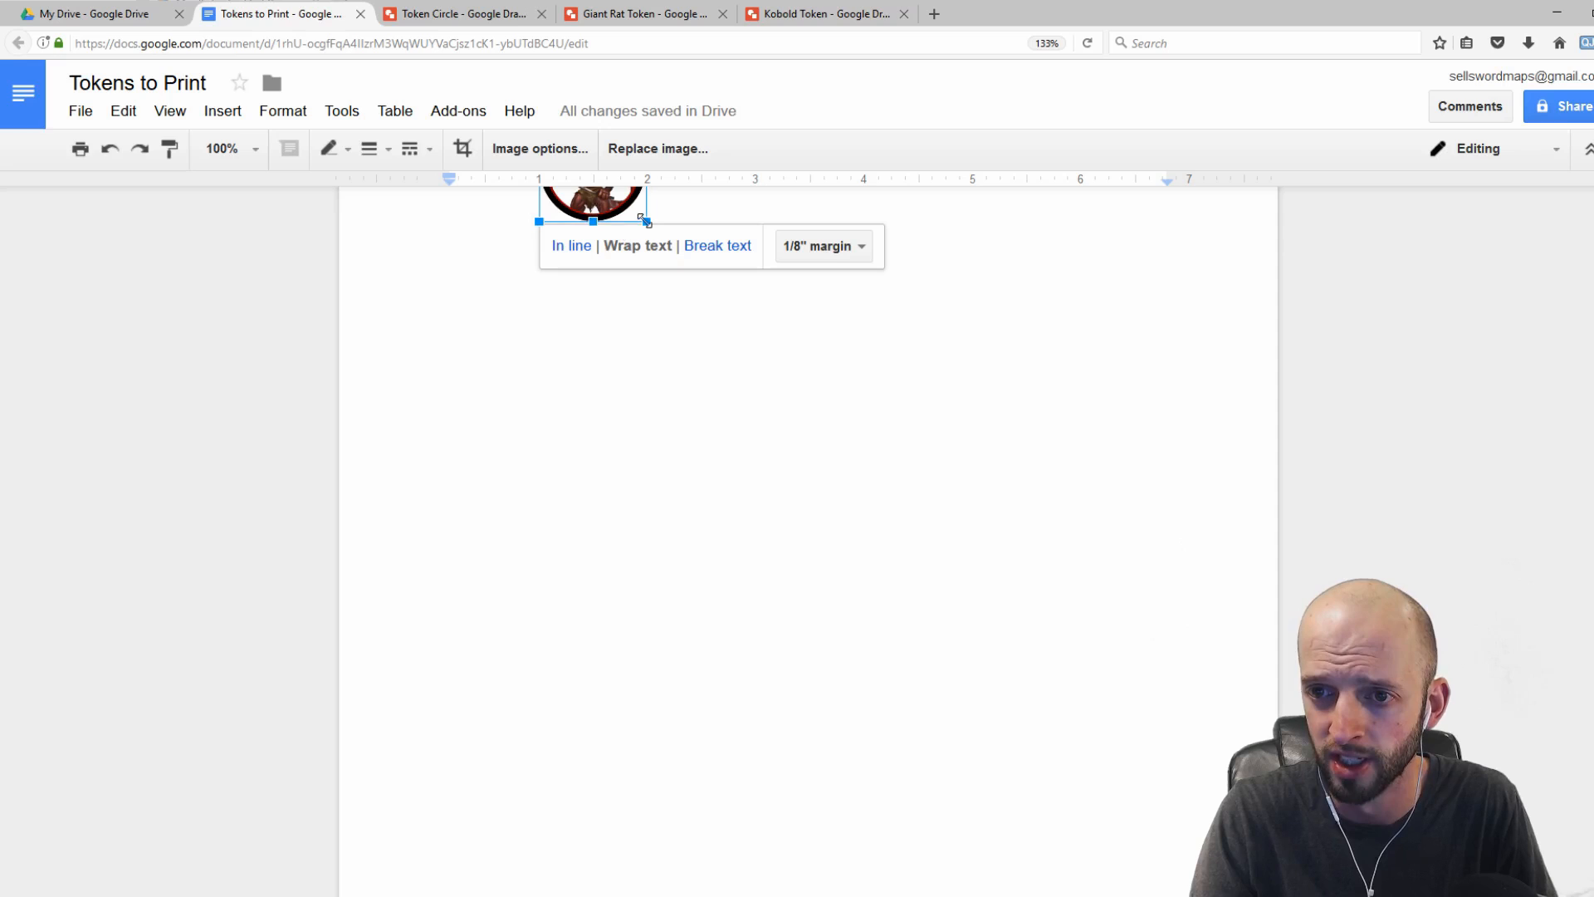
{"action": "scroll", "coordinate": [640, 307], "scroll_direction": "up", "scroll_amount": 2}
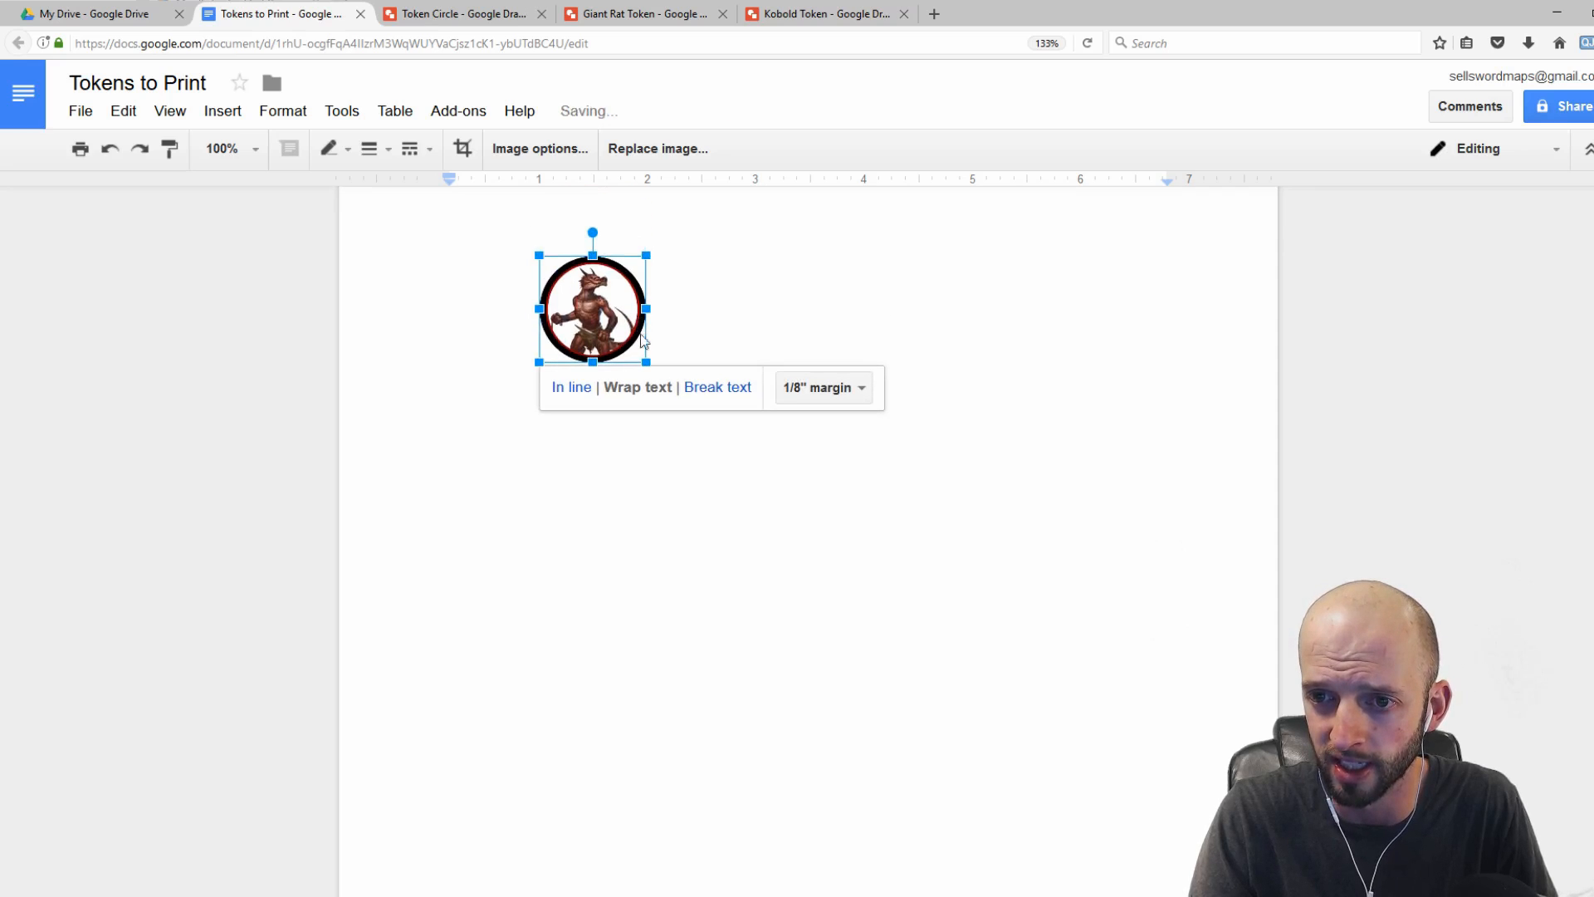
Step: Recolor the token image with the Dark 5 preset in Image options, then undo the recolor
{"action": "right_click", "coordinate": [603, 304]}
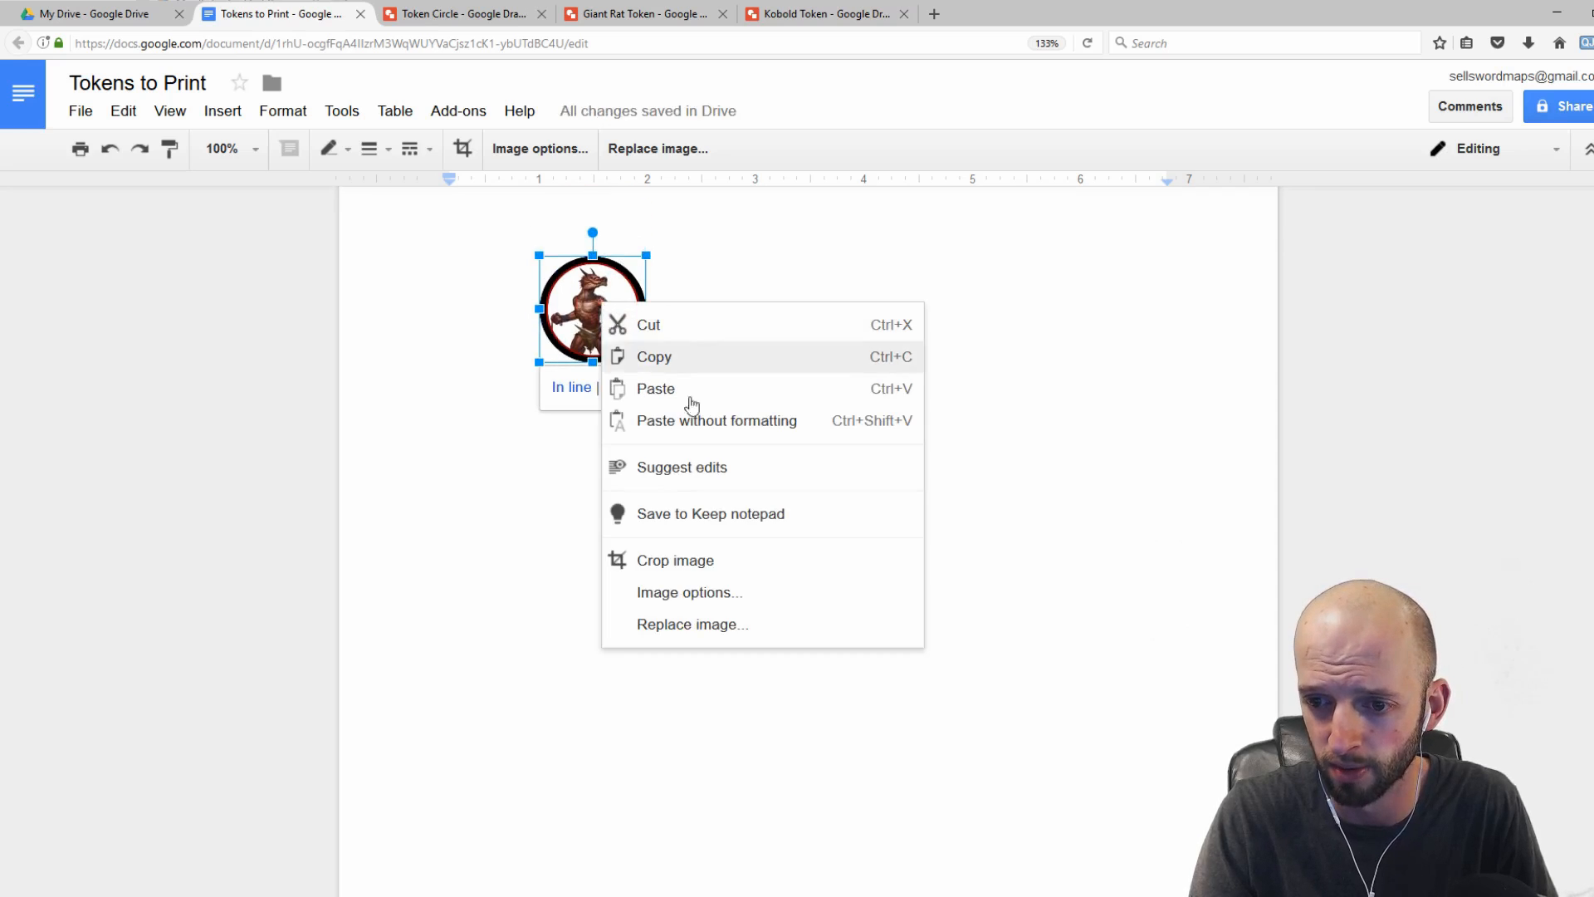
{"action": "left_click", "coordinate": [683, 592]}
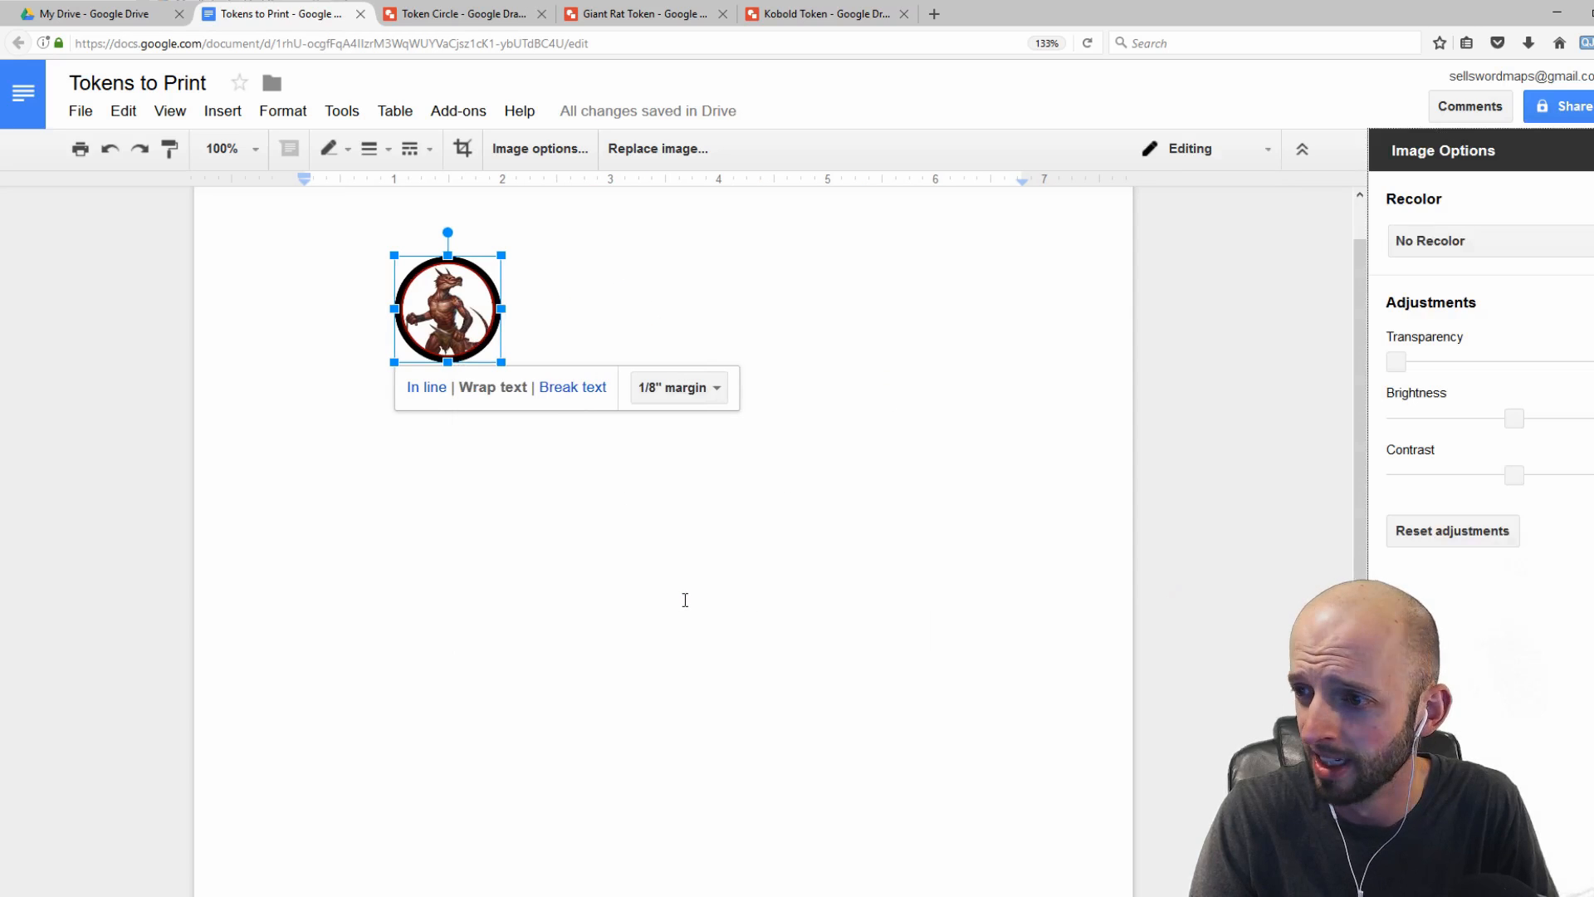
{"action": "left_click", "coordinate": [1548, 249]}
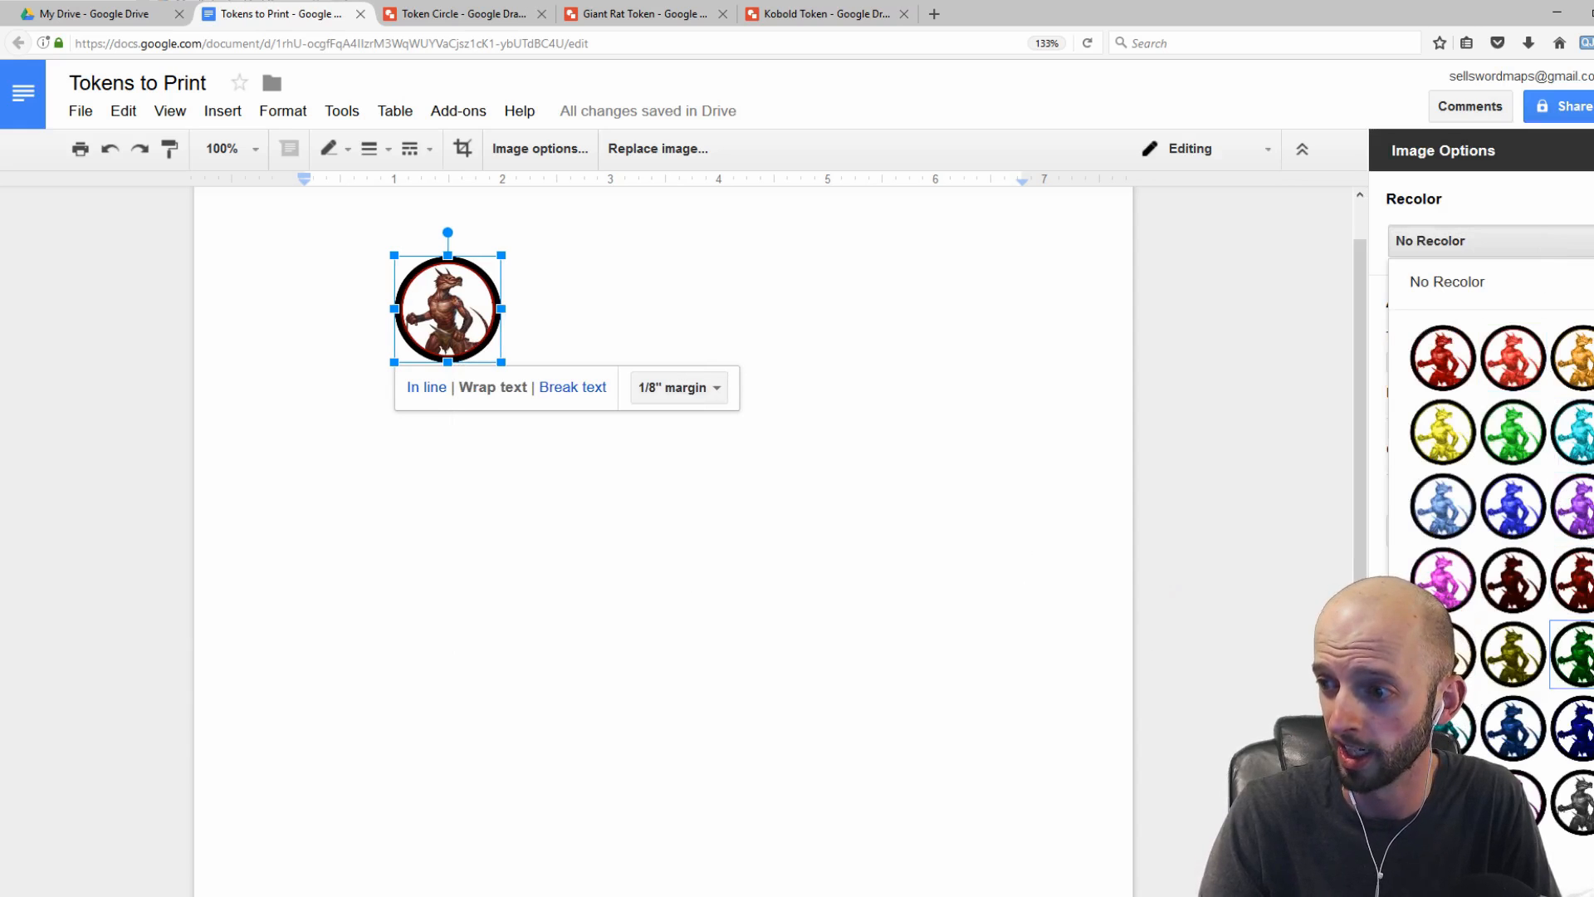
{"action": "left_click", "coordinate": [1578, 656]}
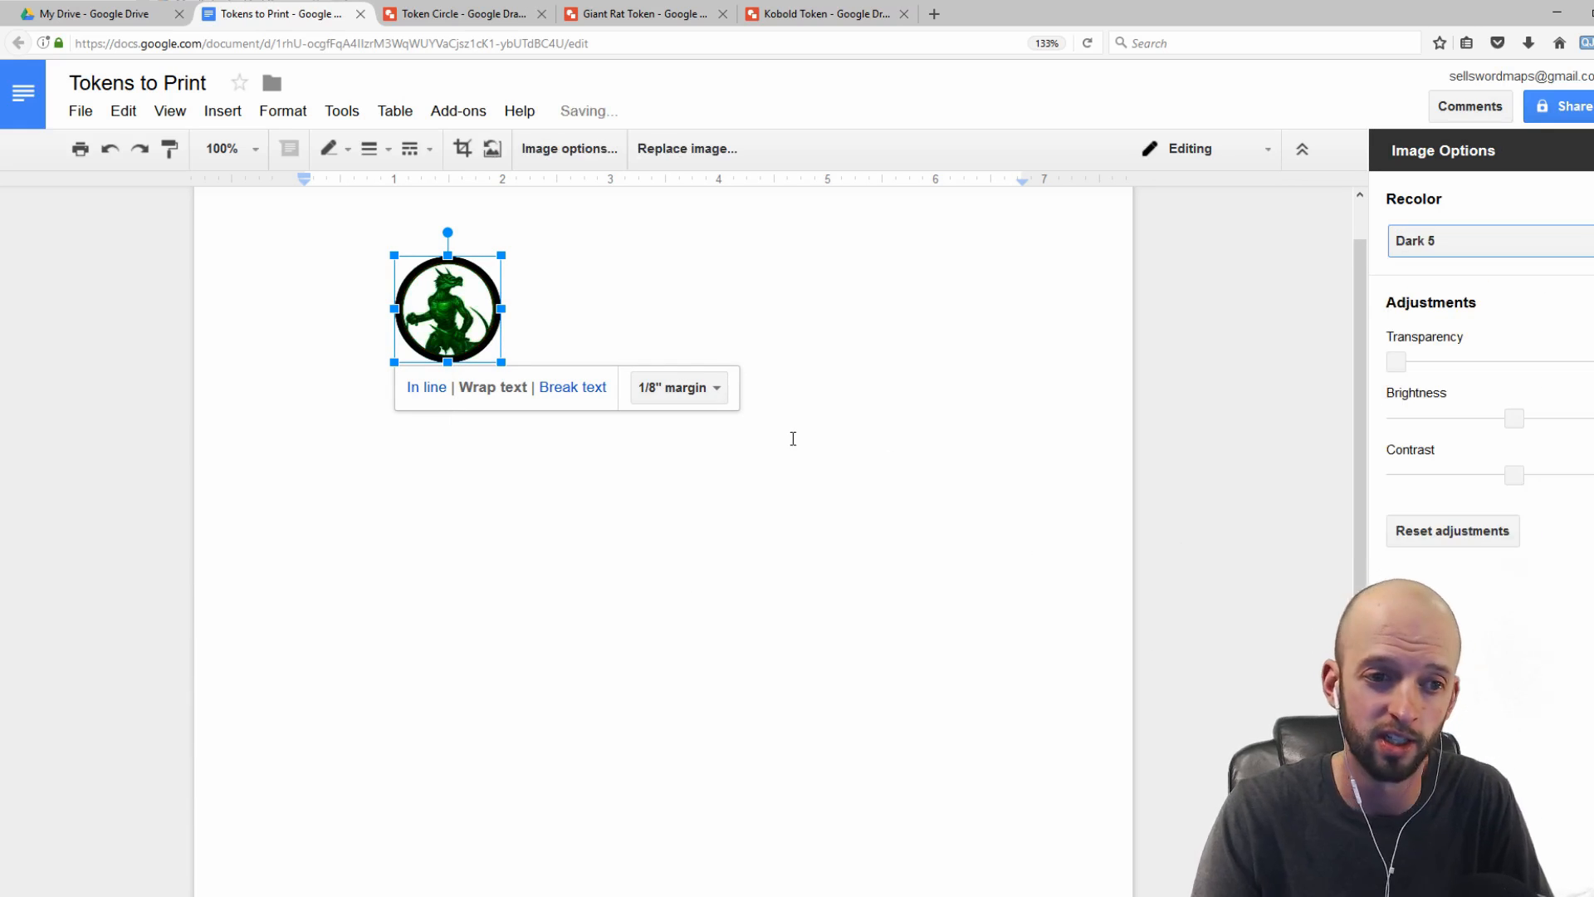
{"action": "left_click", "coordinate": [622, 473]}
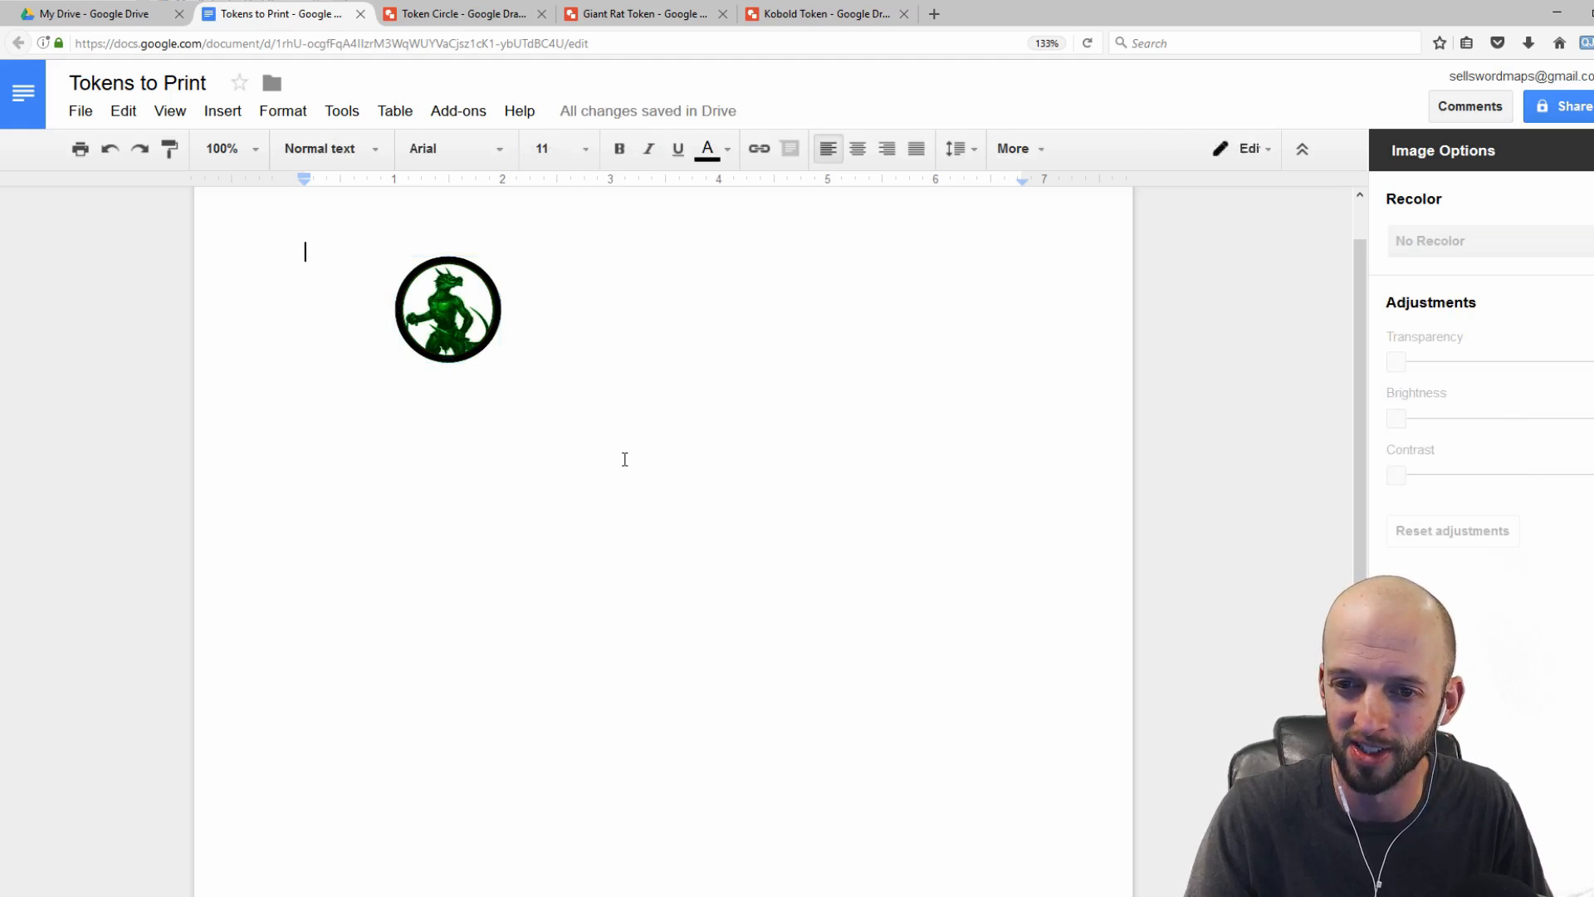
{"action": "key", "text": "ctrl+z"}
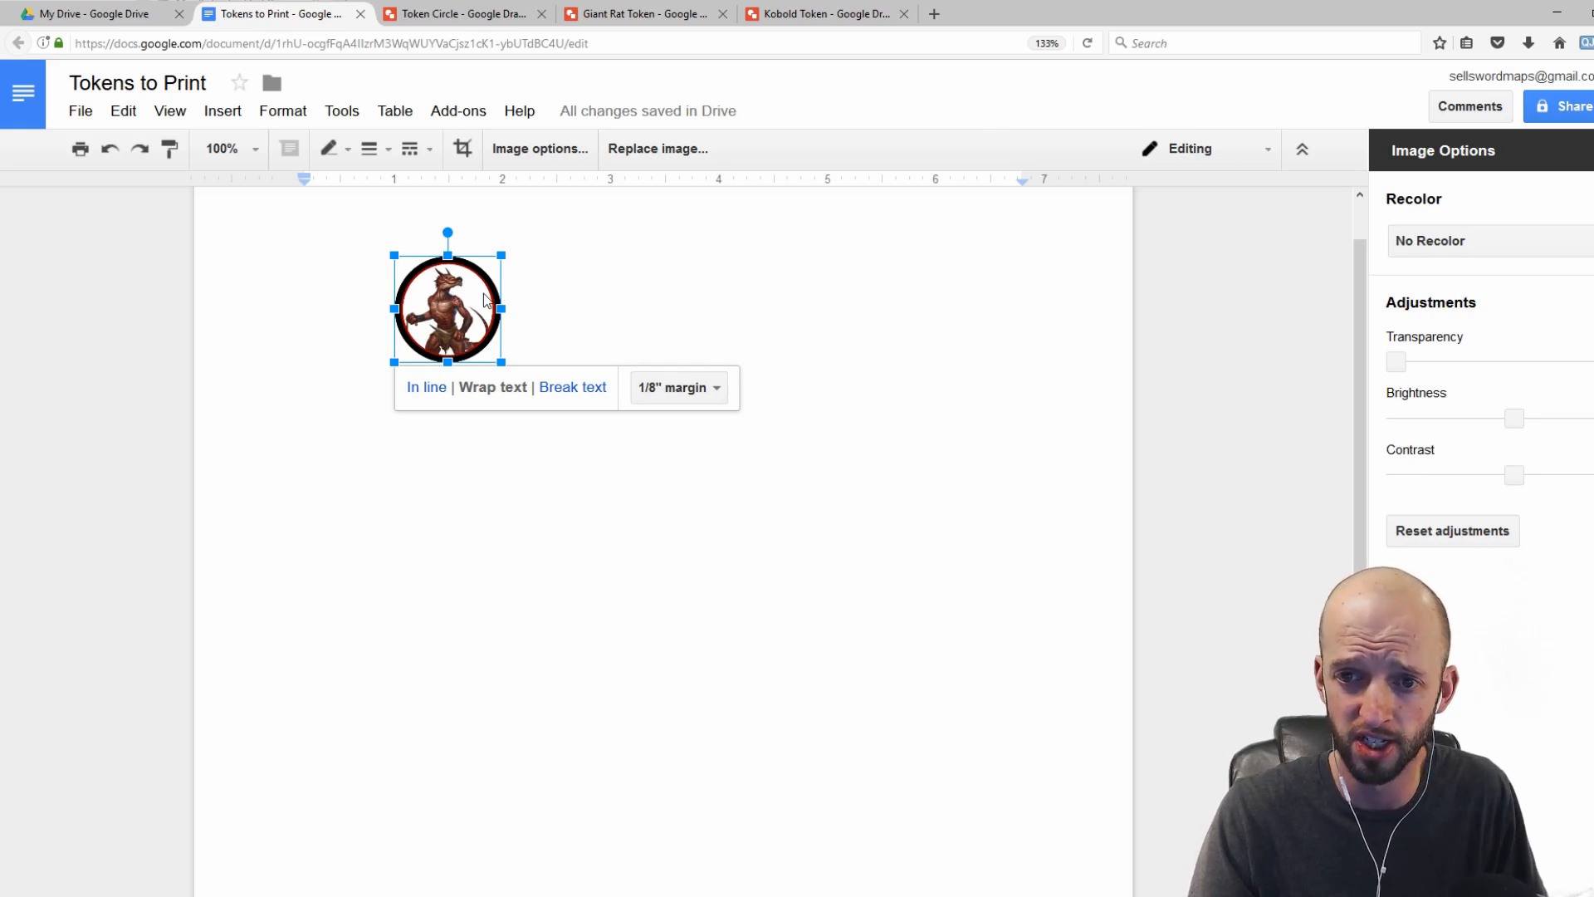
Step: Paste several copies of the token image beside it to fill rows on the page
{"action": "left_click", "coordinate": [596, 309]}
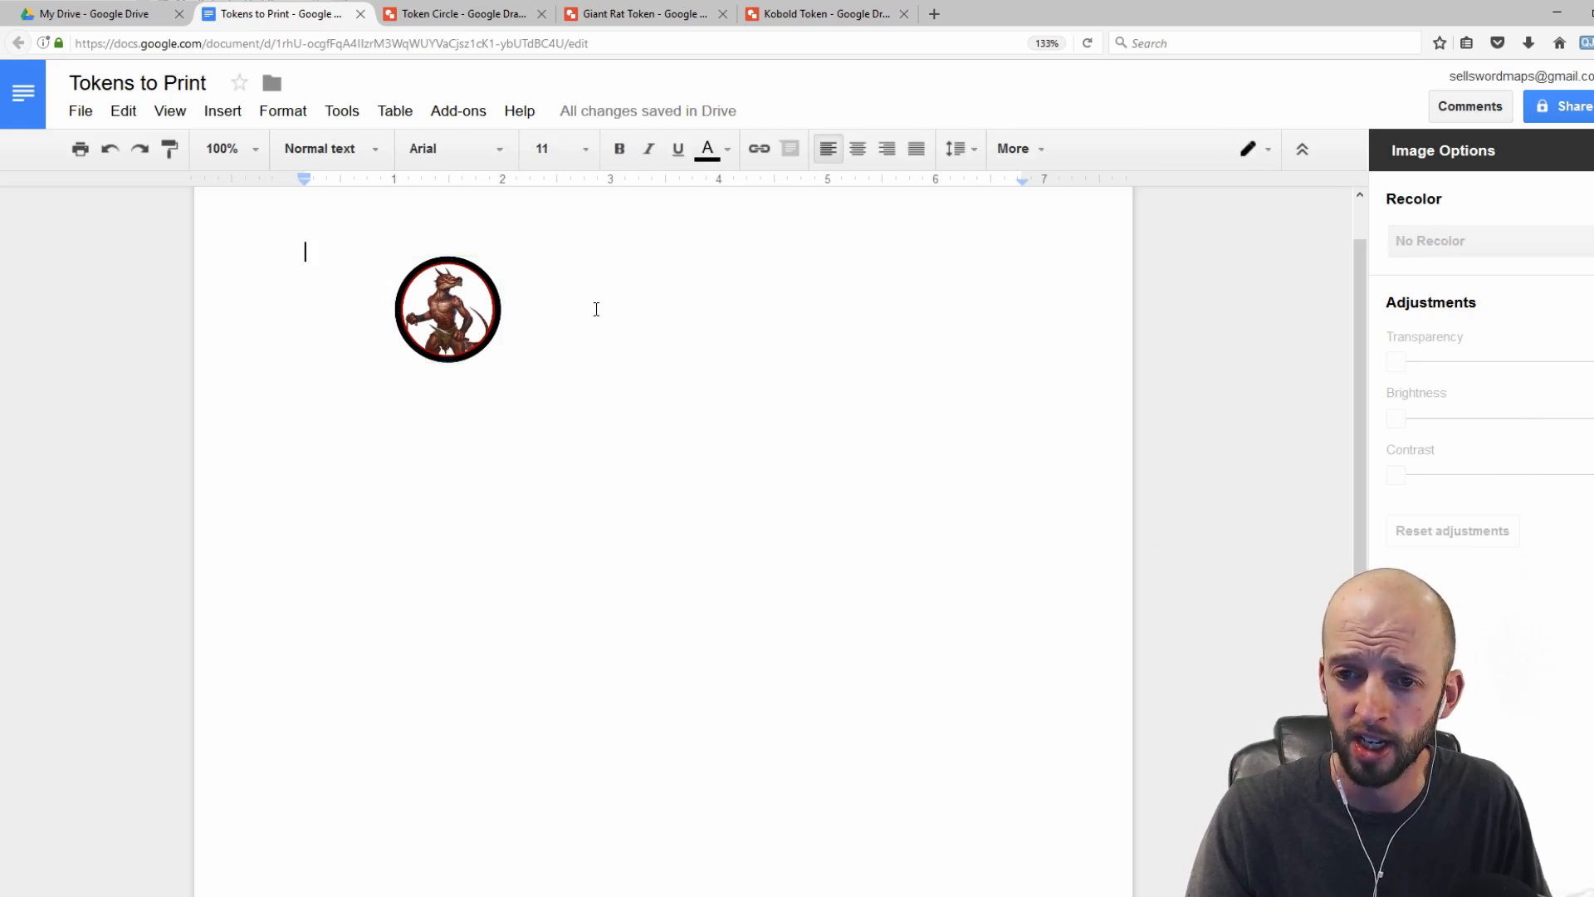
{"action": "left_click", "coordinate": [448, 305]}
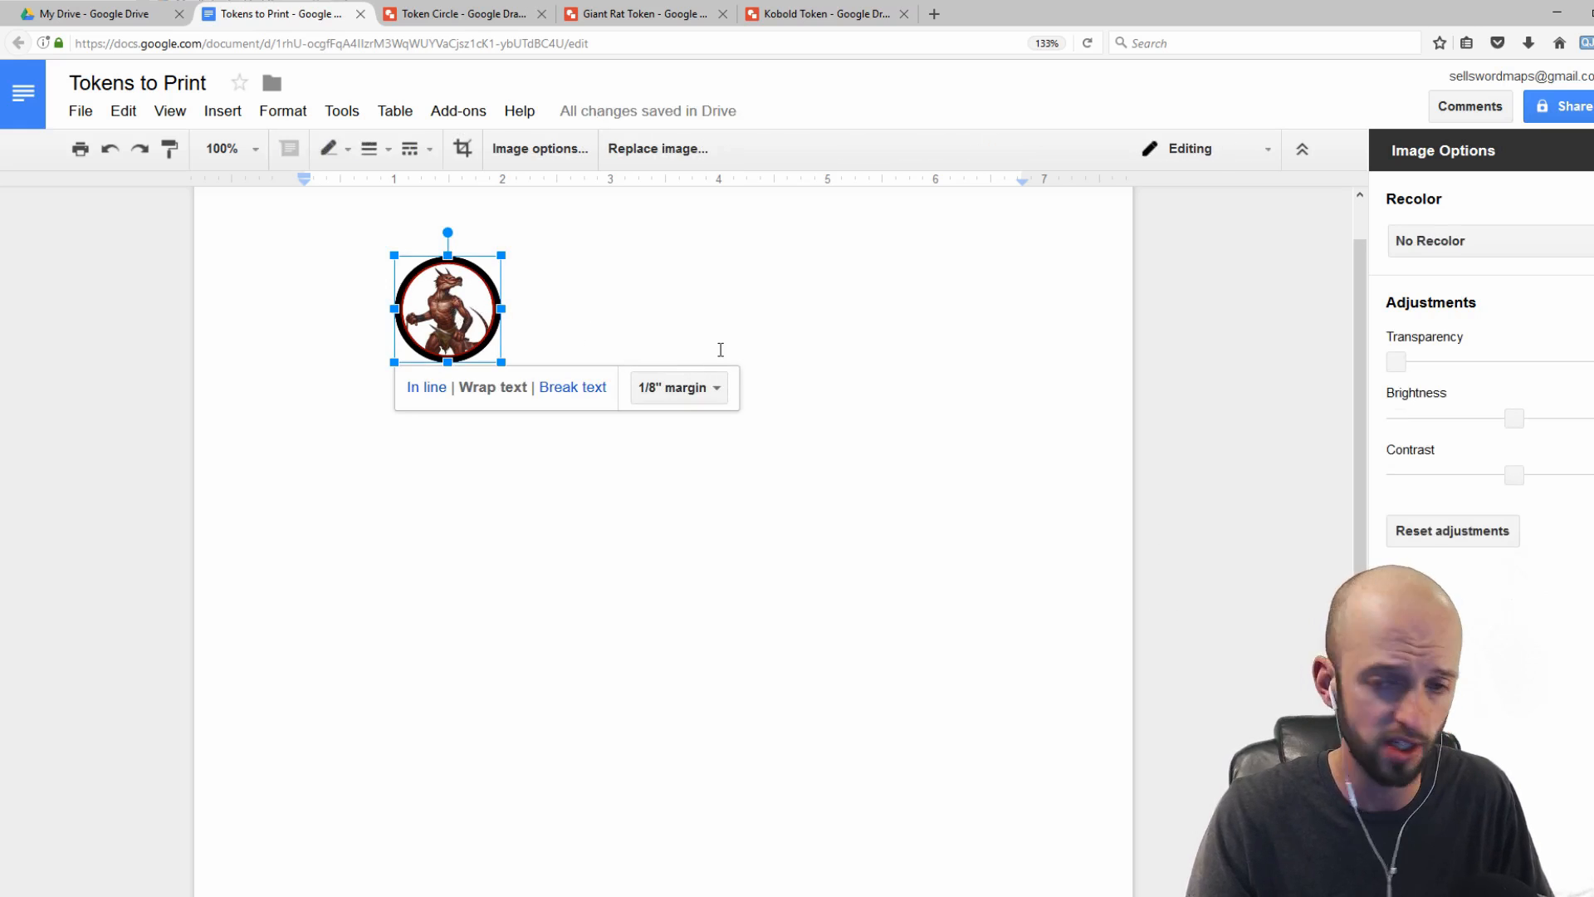
{"action": "left_click", "coordinate": [674, 343]}
{"action": "key", "text": "ctrl+v"}
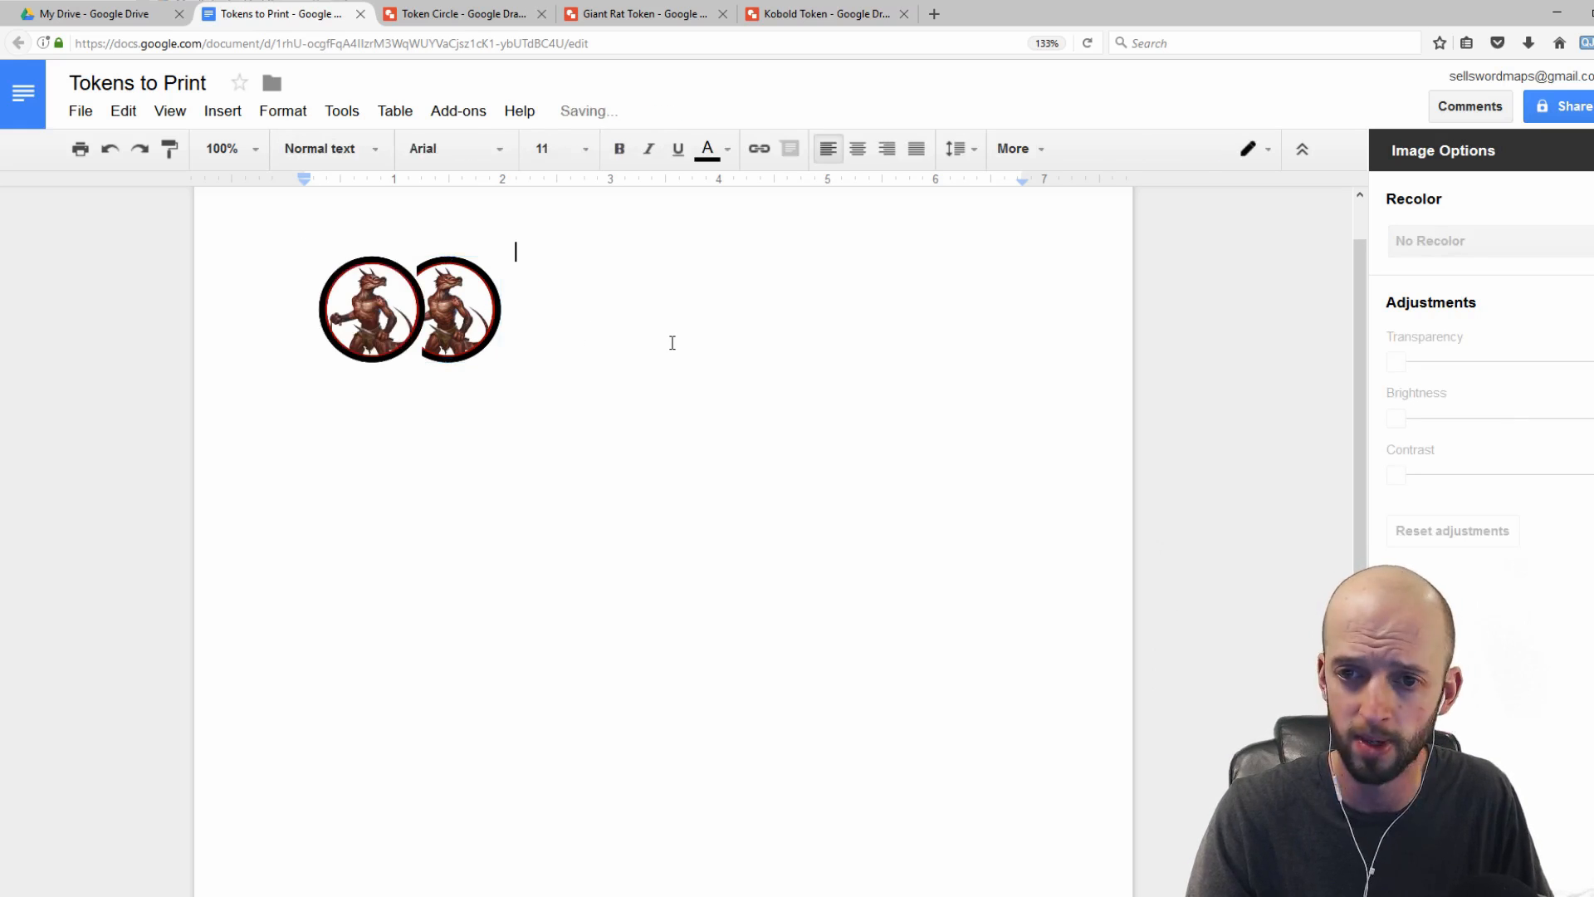
{"action": "key", "text": "ctrl+v"}
{"action": "key", "text": "ctrl+v"}
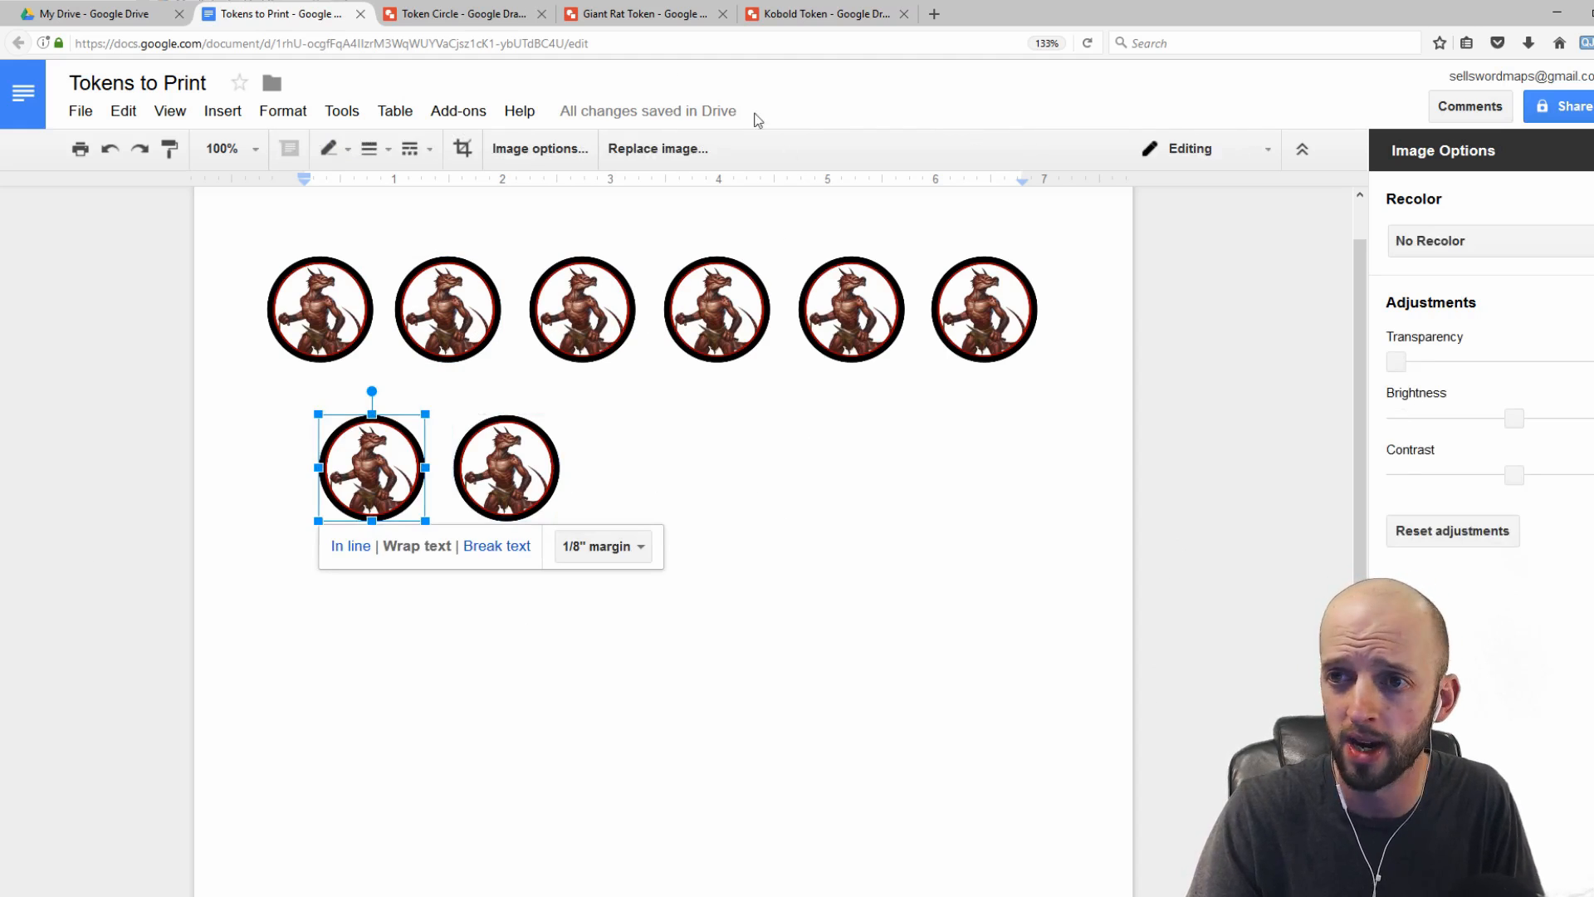
Step: Open the Giant Rat Token drawing and insert the giant rat artwork image onto the ring frame
{"action": "left_click", "coordinate": [641, 12]}
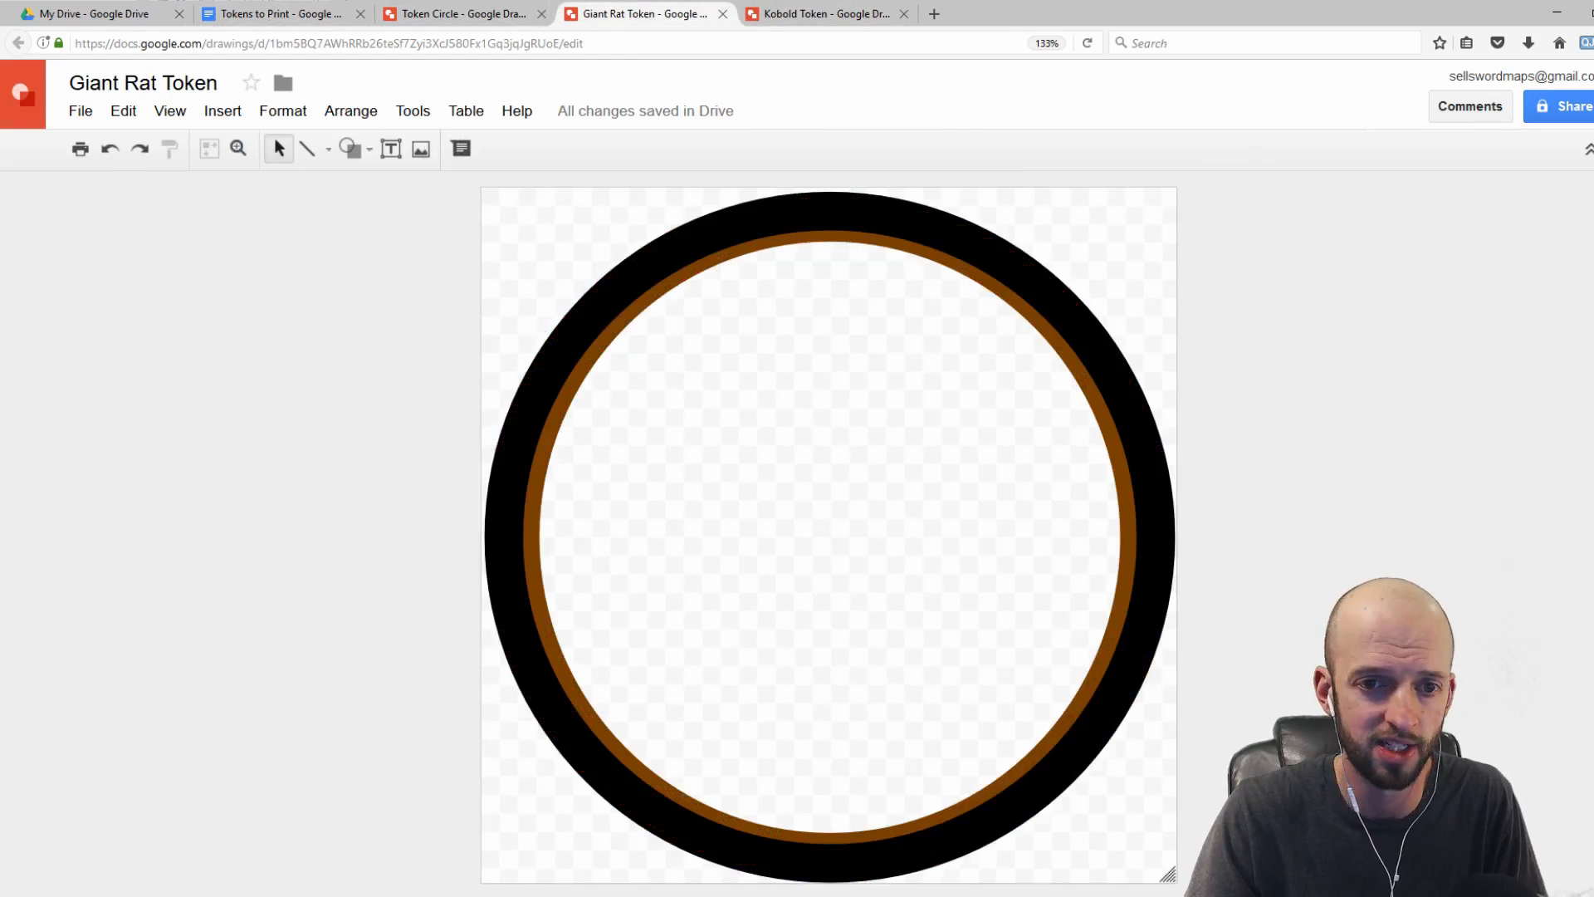
{"action": "left_click", "coordinate": [224, 113]}
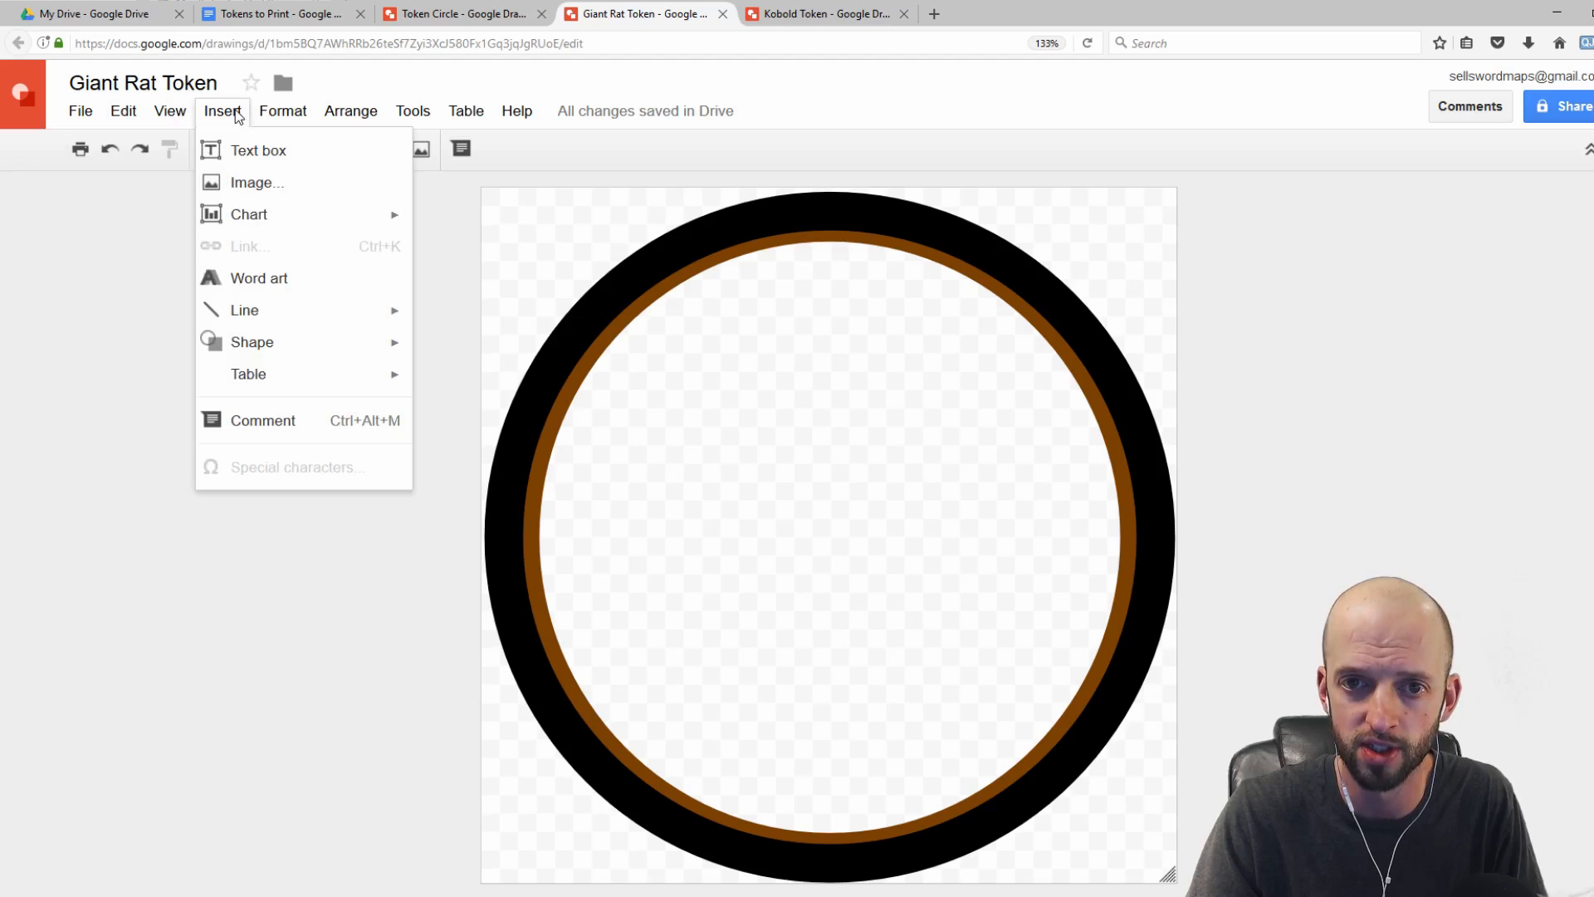
{"action": "left_click", "coordinate": [287, 186]}
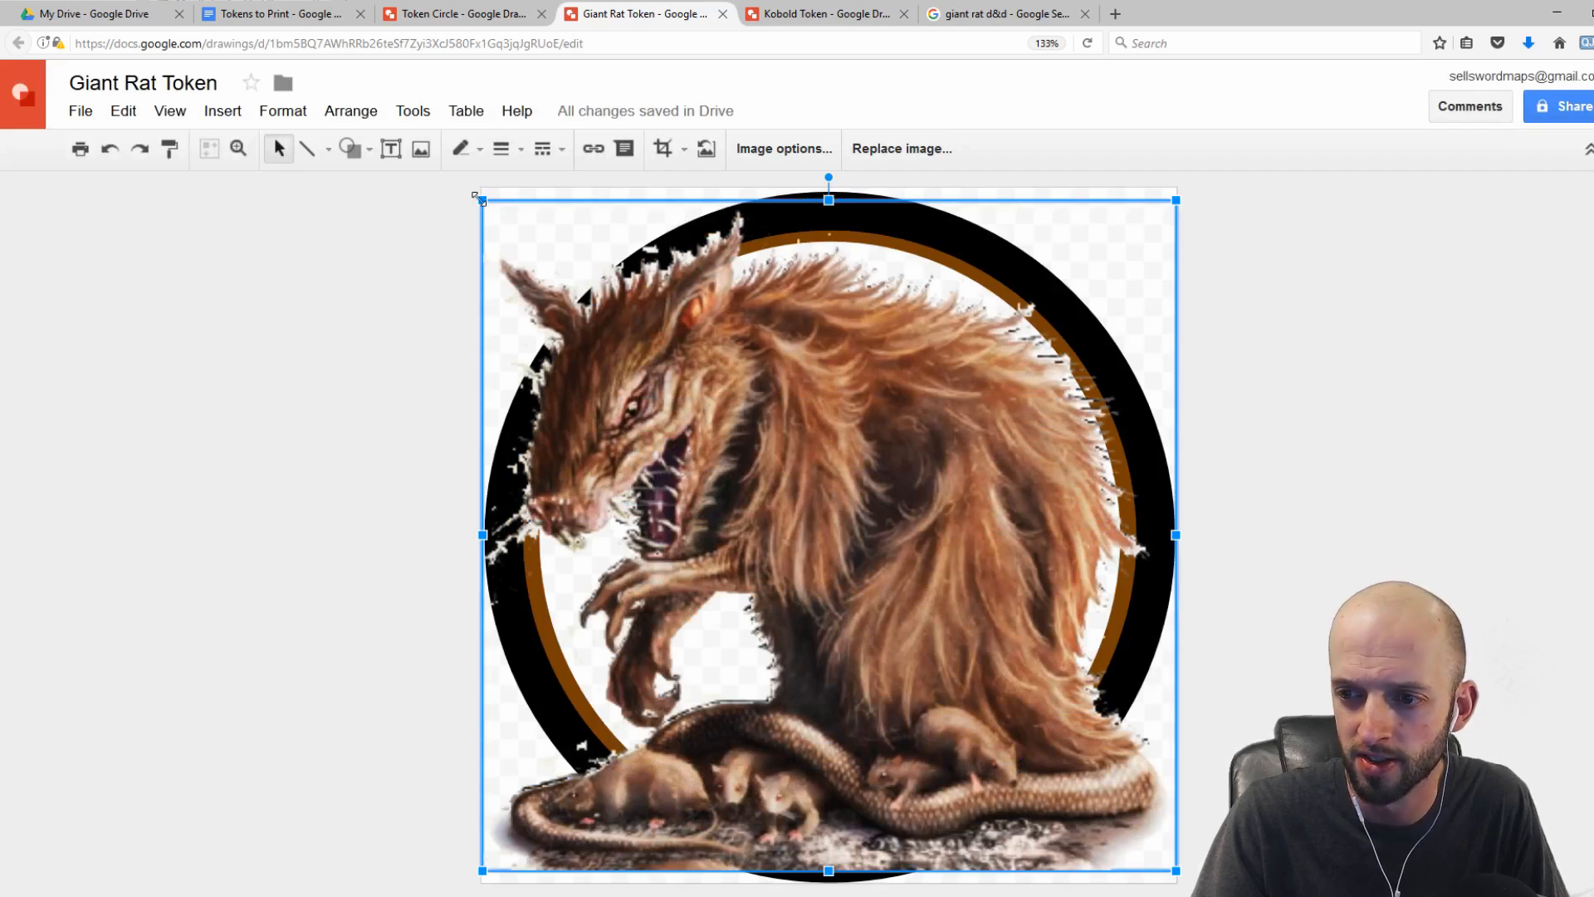
Step: Shrink the rat image to fit inside the ring and position it centred within the frame
{"action": "left_click_drag", "start_coordinate": [482, 200], "coordinate": [686, 399]}
{"action": "left_click_drag", "start_coordinate": [923, 533], "coordinate": [849, 455]}
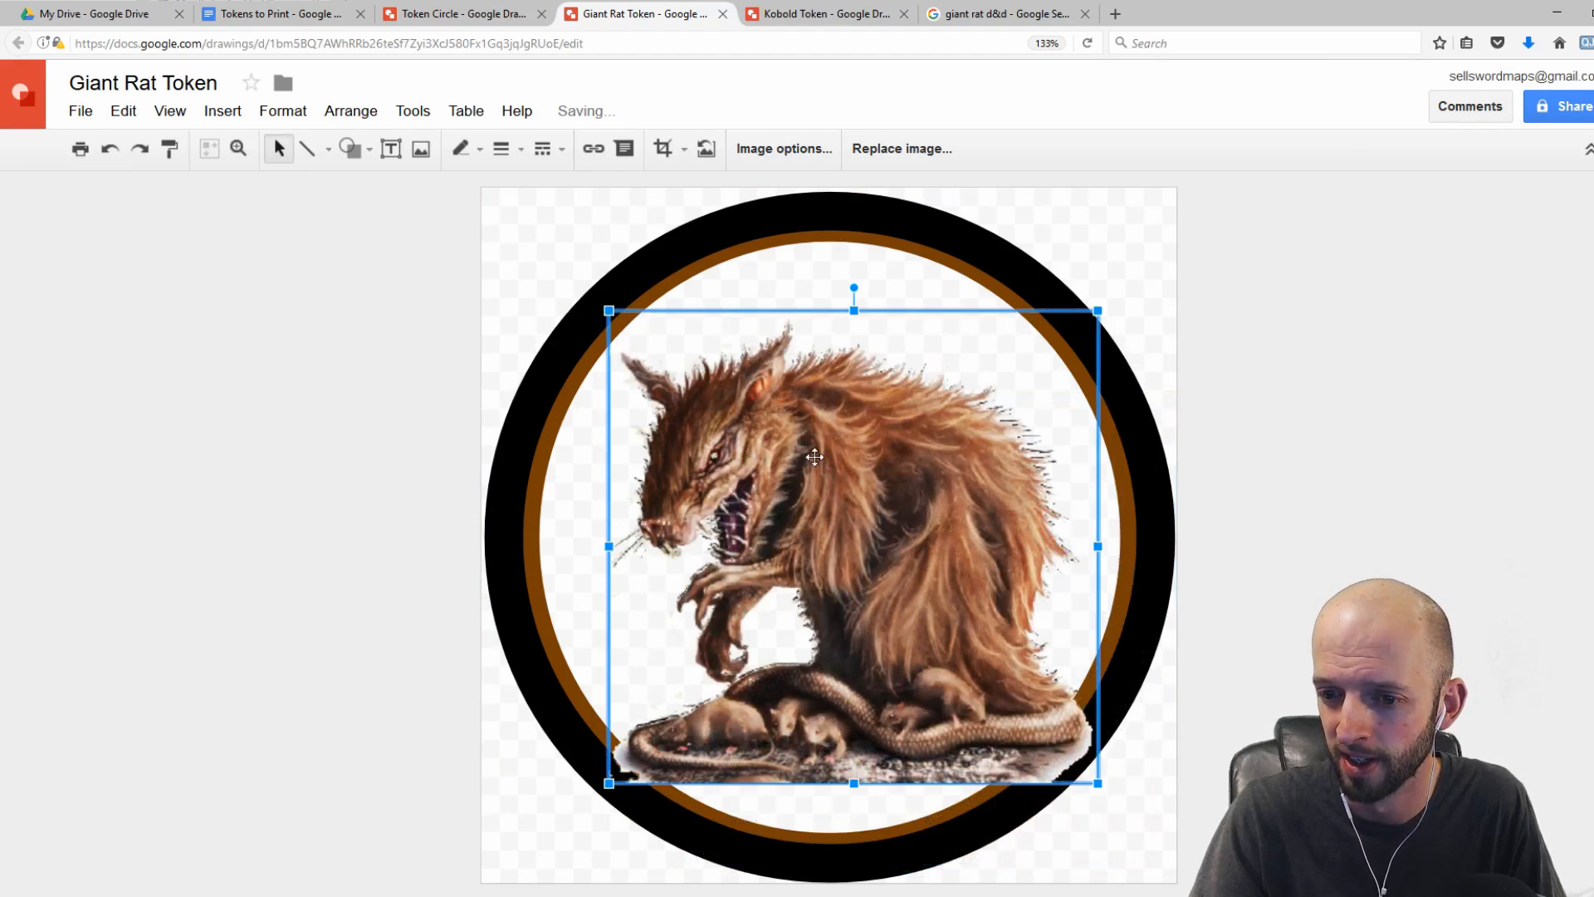
{"action": "left_click_drag", "start_coordinate": [829, 466], "coordinate": [819, 462]}
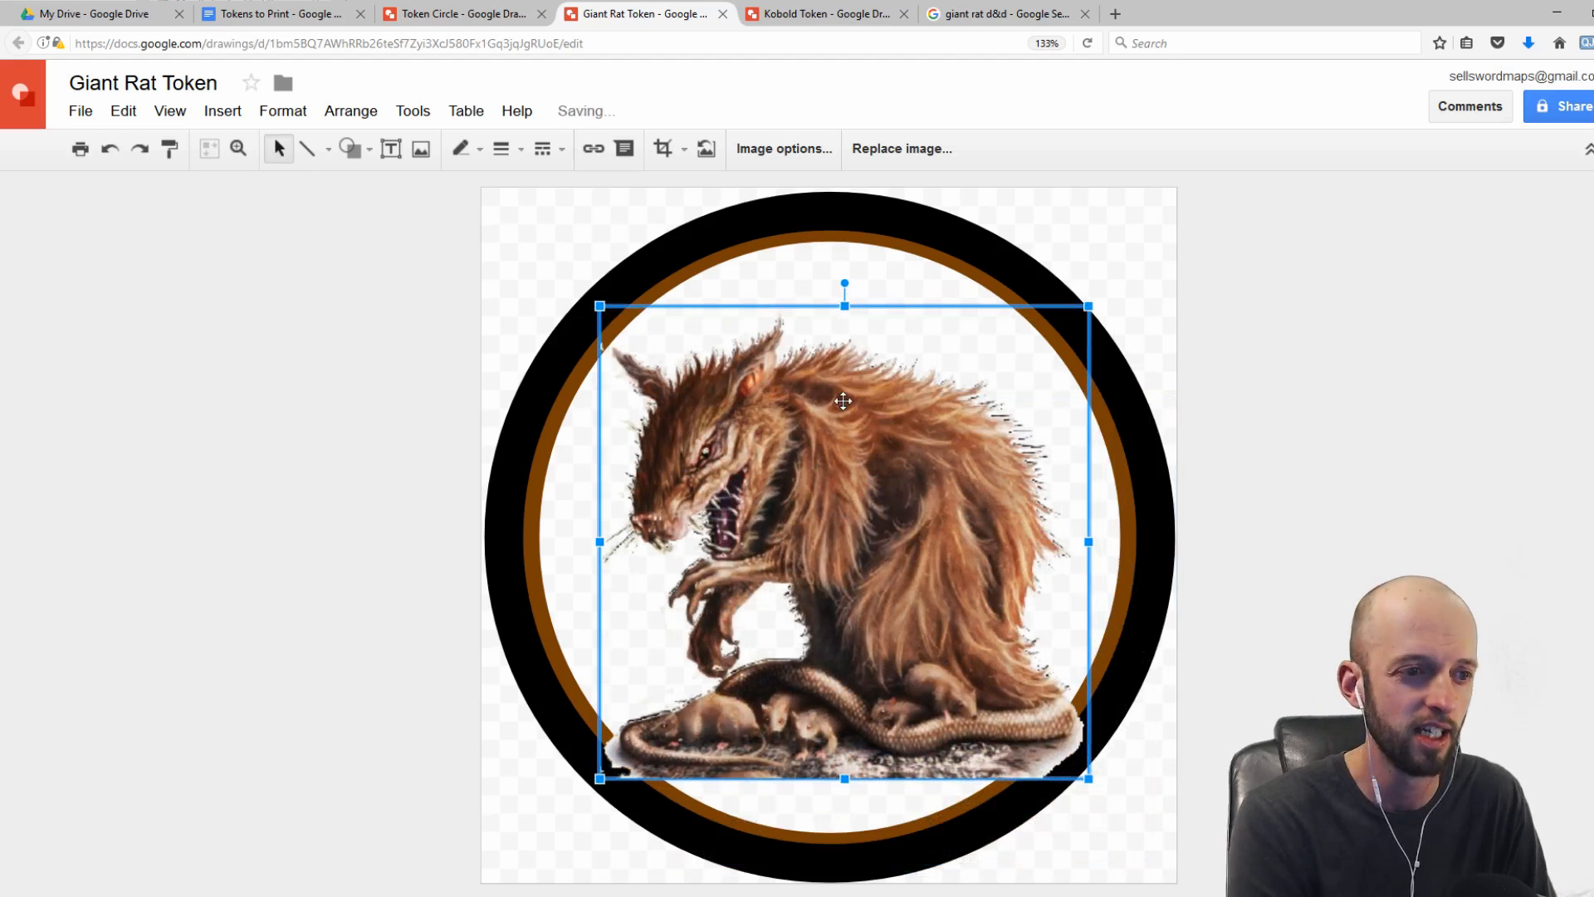
{"action": "key", "text": "Up"}
{"action": "key", "text": "Down"}
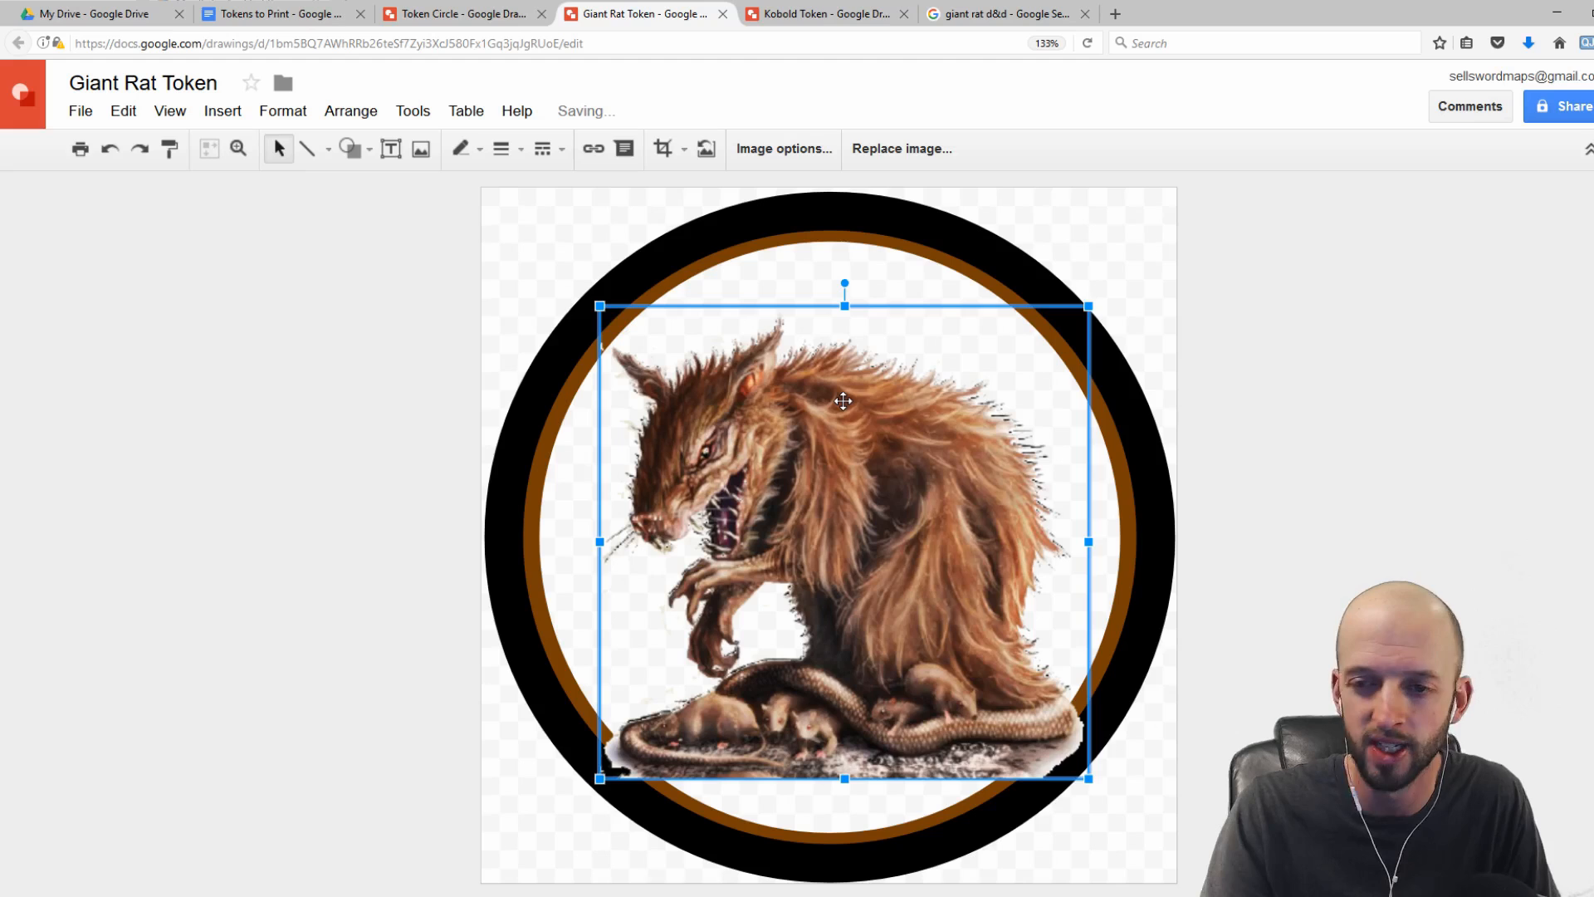
Step: Send the rat image to the back so the ring frame overlays it, then deselect it
{"action": "right_click", "coordinate": [839, 414]}
{"action": "mouse_move", "coordinate": [980, 582]}
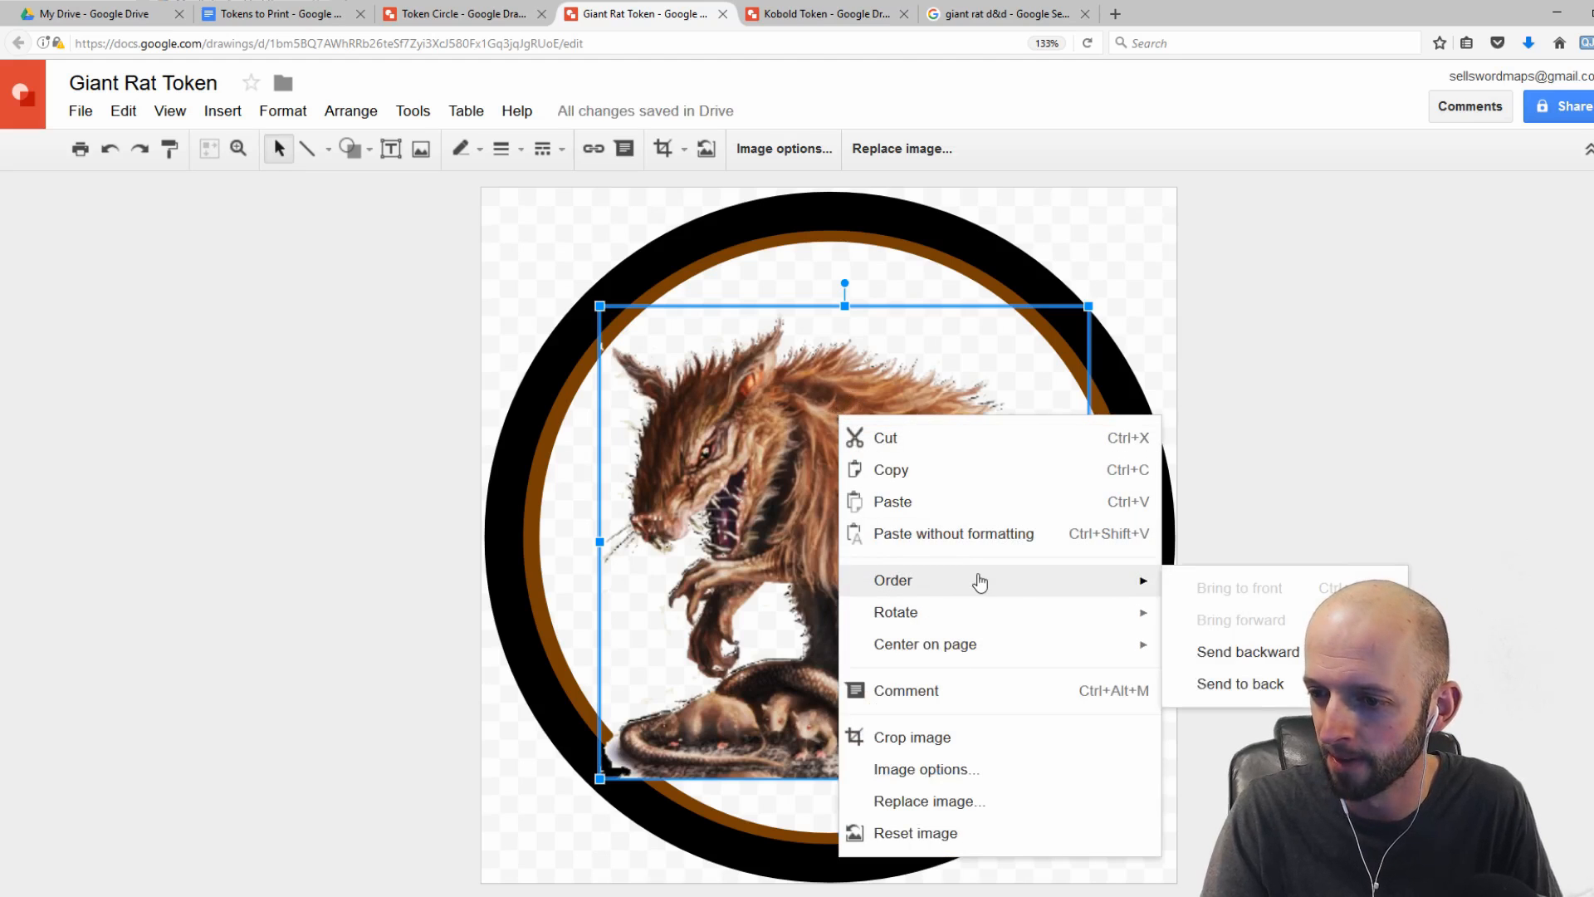
{"action": "left_click", "coordinate": [1213, 683]}
{"action": "left_click", "coordinate": [1152, 242]}
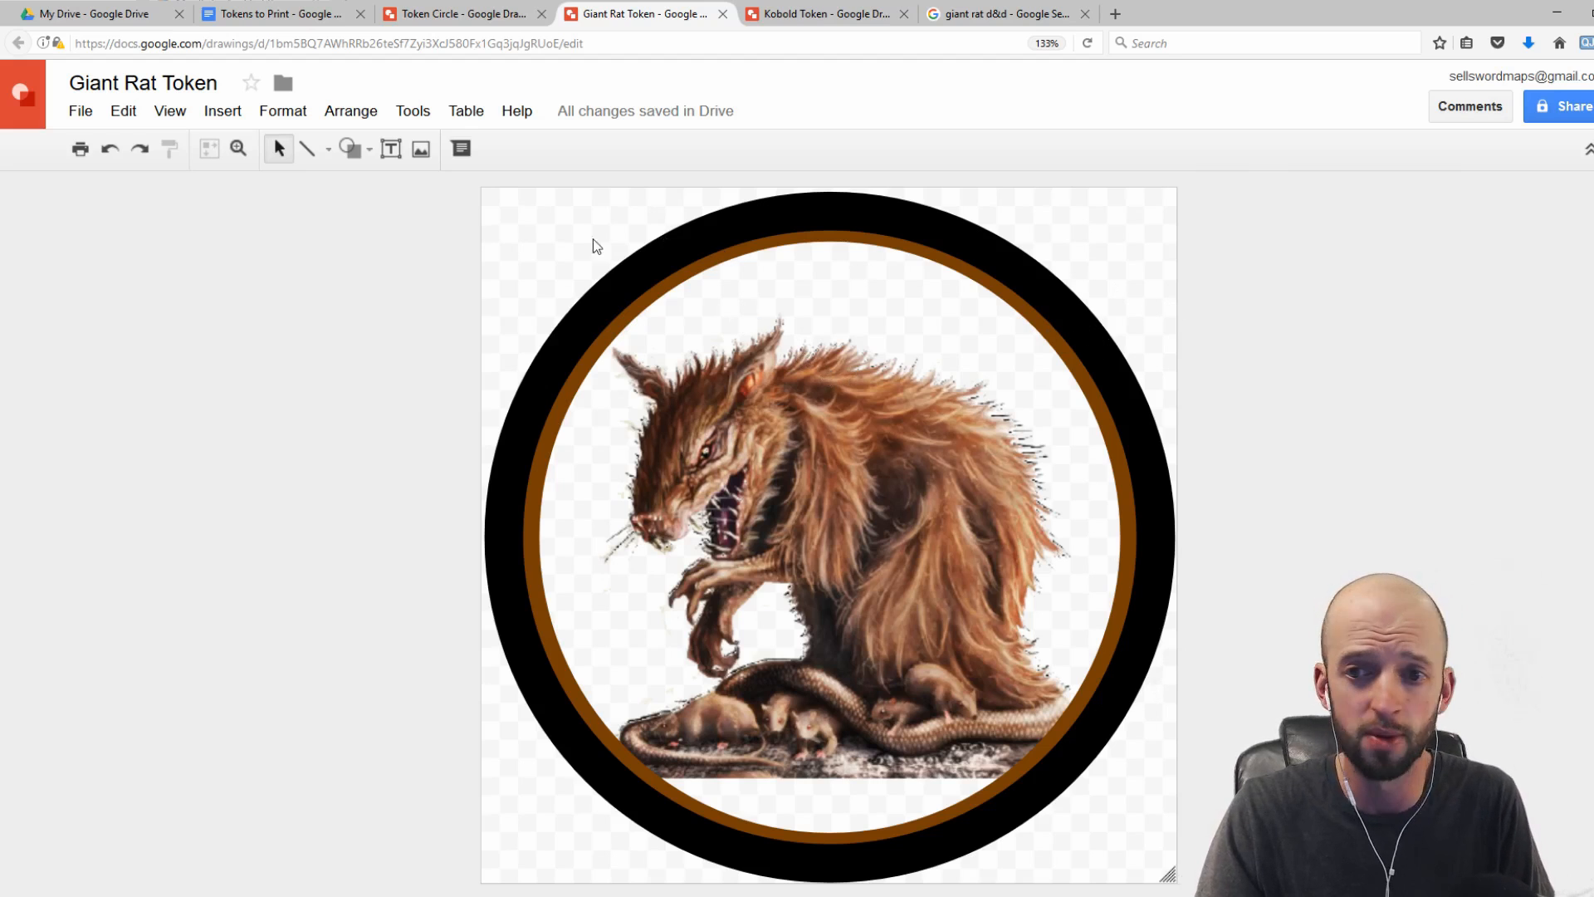
Step: Paste the giant rat token into the Tokens to Print document beside the existing tokens
{"action": "left_click", "coordinate": [89, 113]}
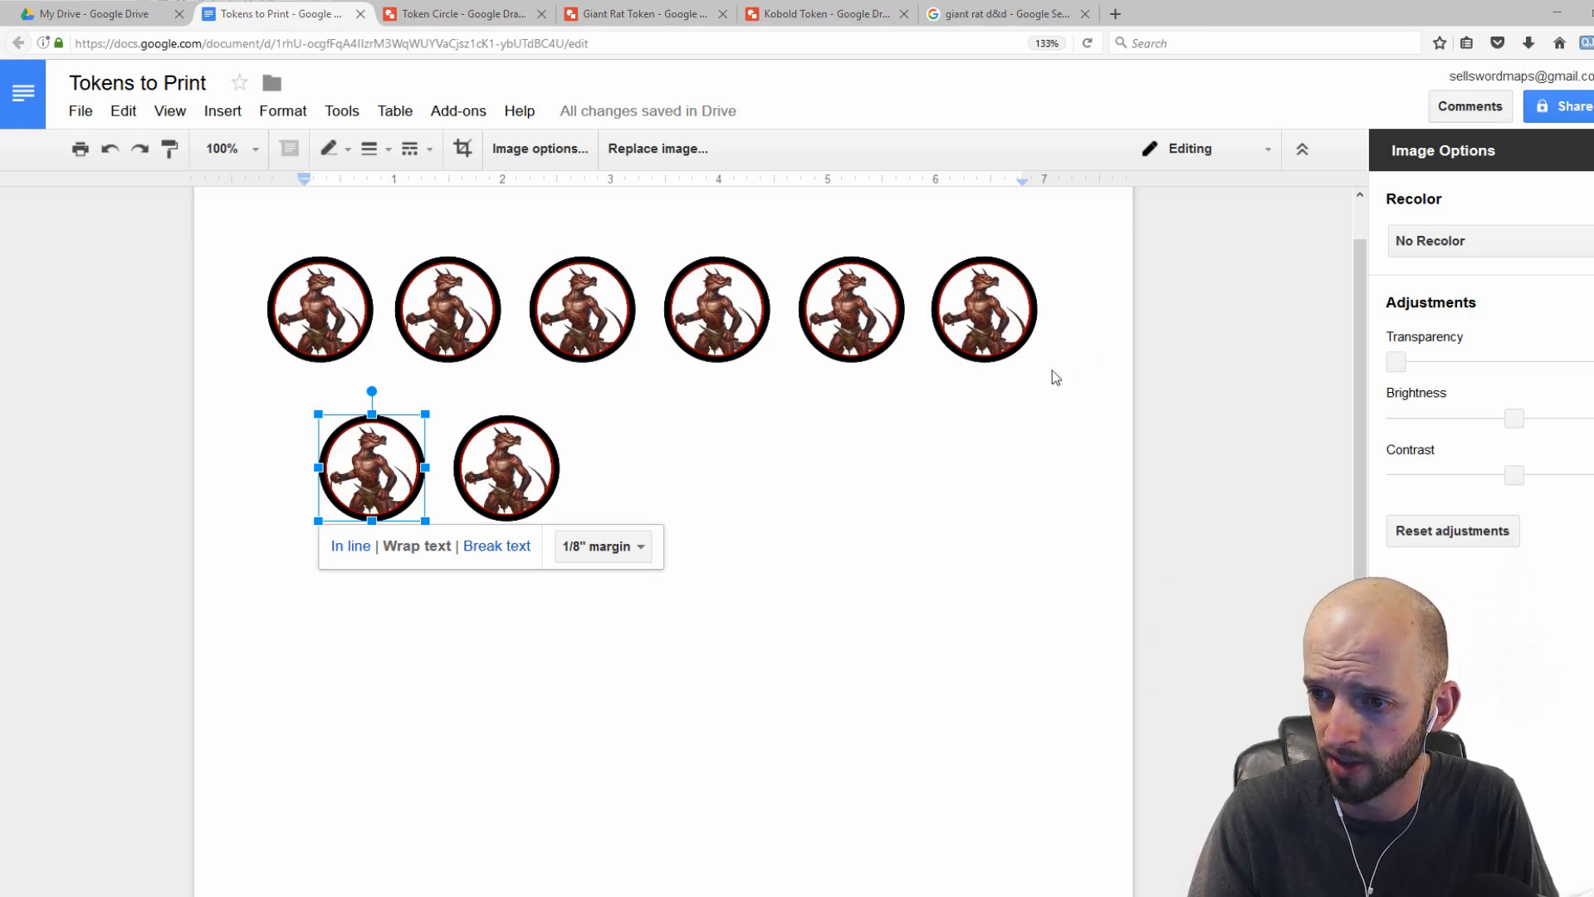
{"action": "left_click", "coordinate": [739, 492]}
{"action": "key", "text": "ctrl+v"}
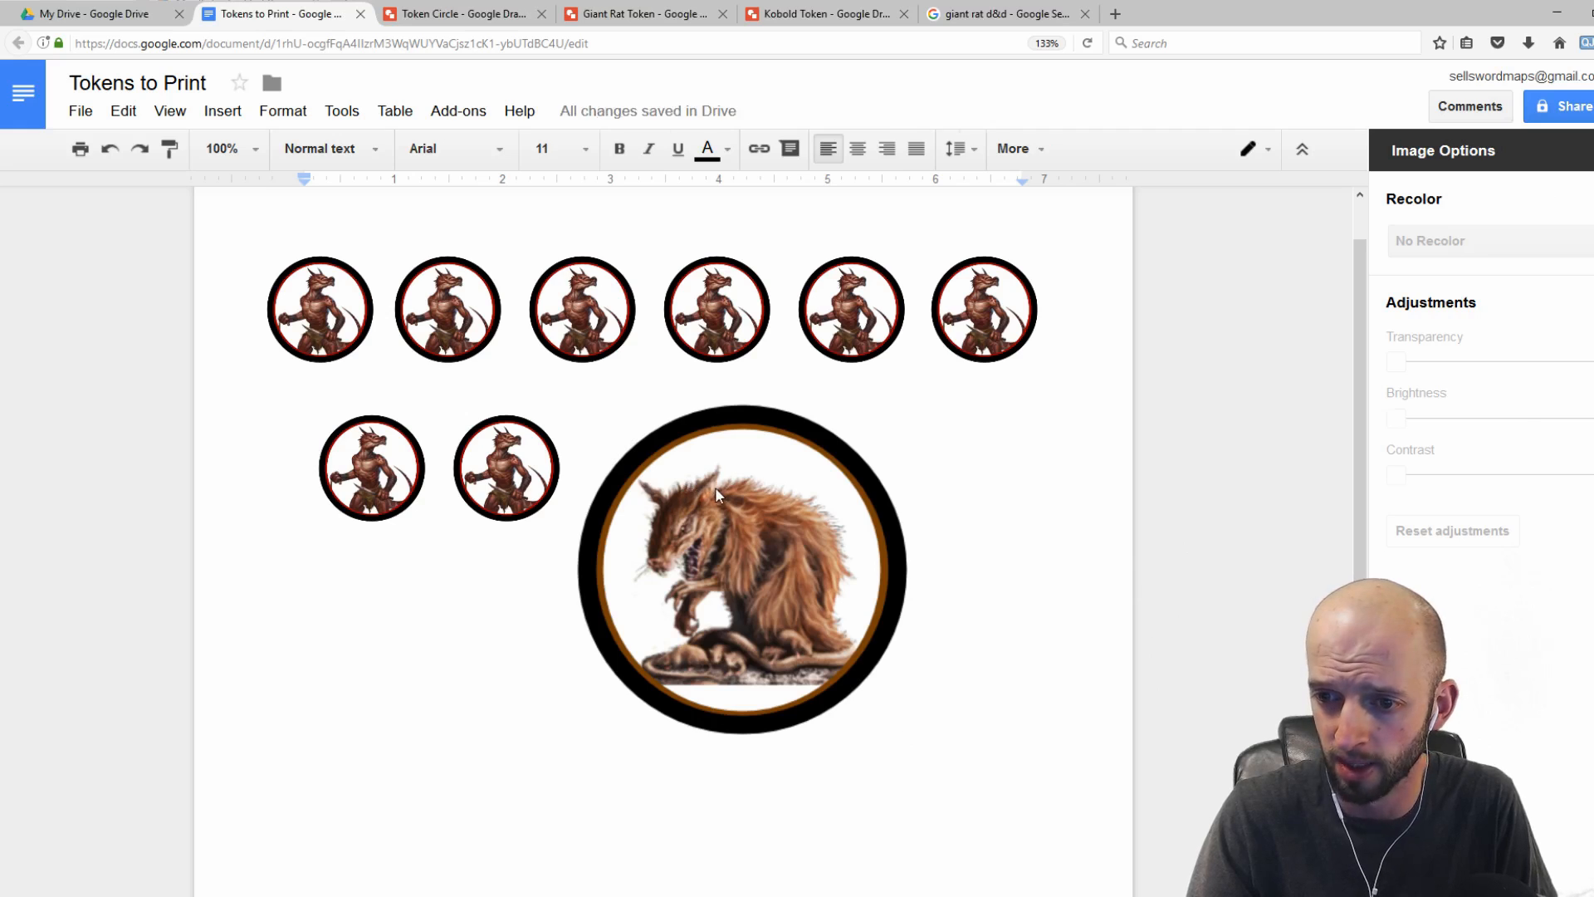
Step: Paste more giant rat token copies, drag one below the second row, and close the Image options panel
{"action": "left_click", "coordinate": [719, 488]}
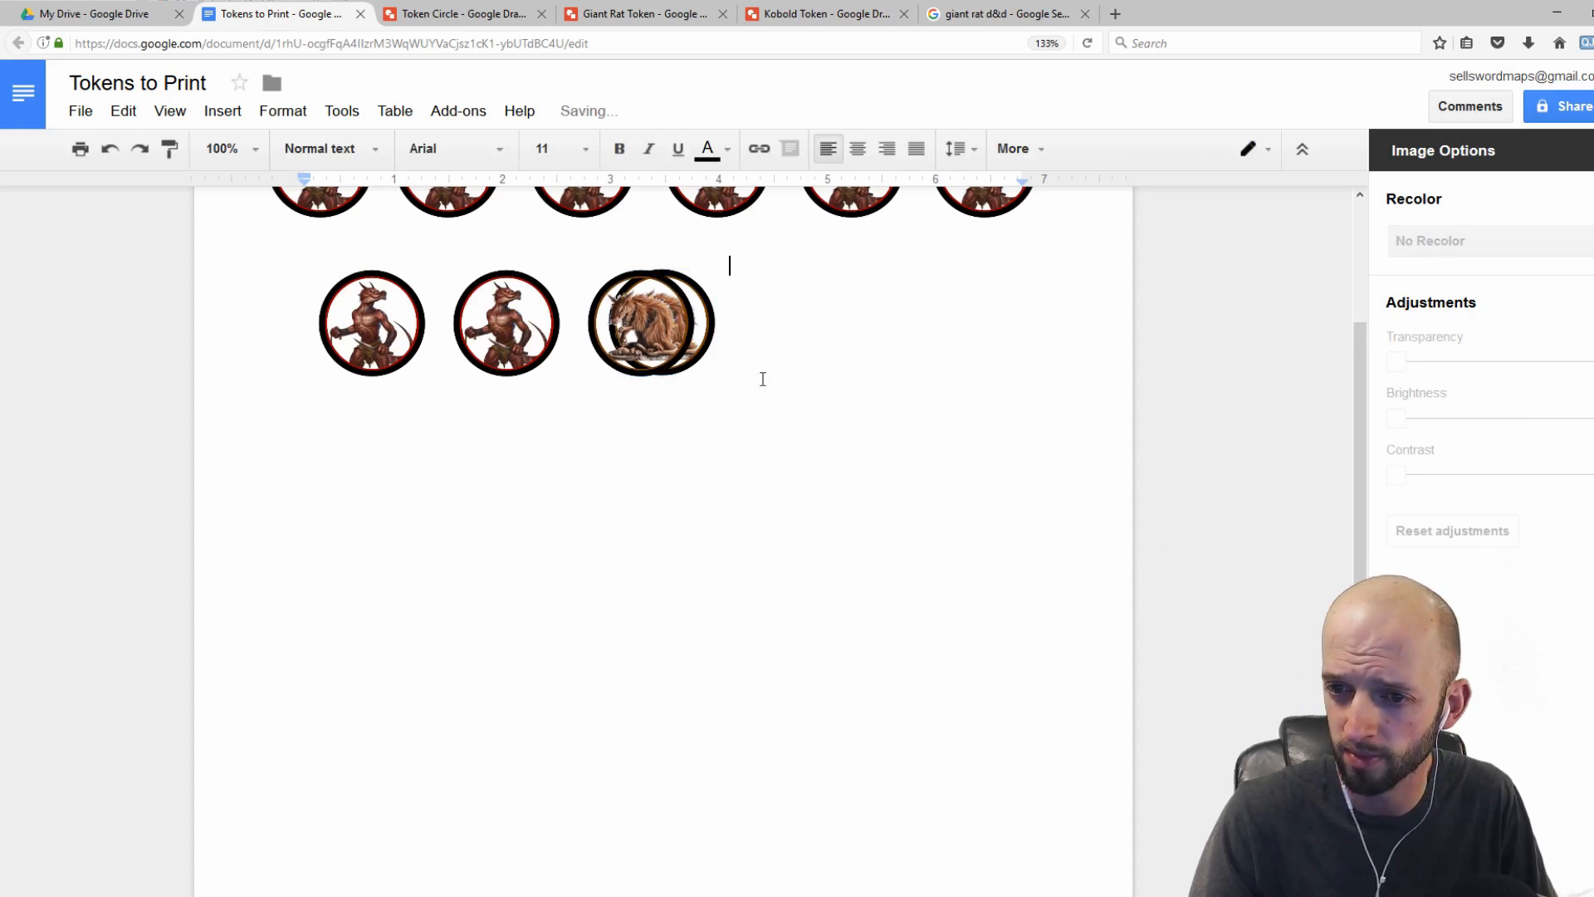
{"action": "key", "text": "ctrl+v"}
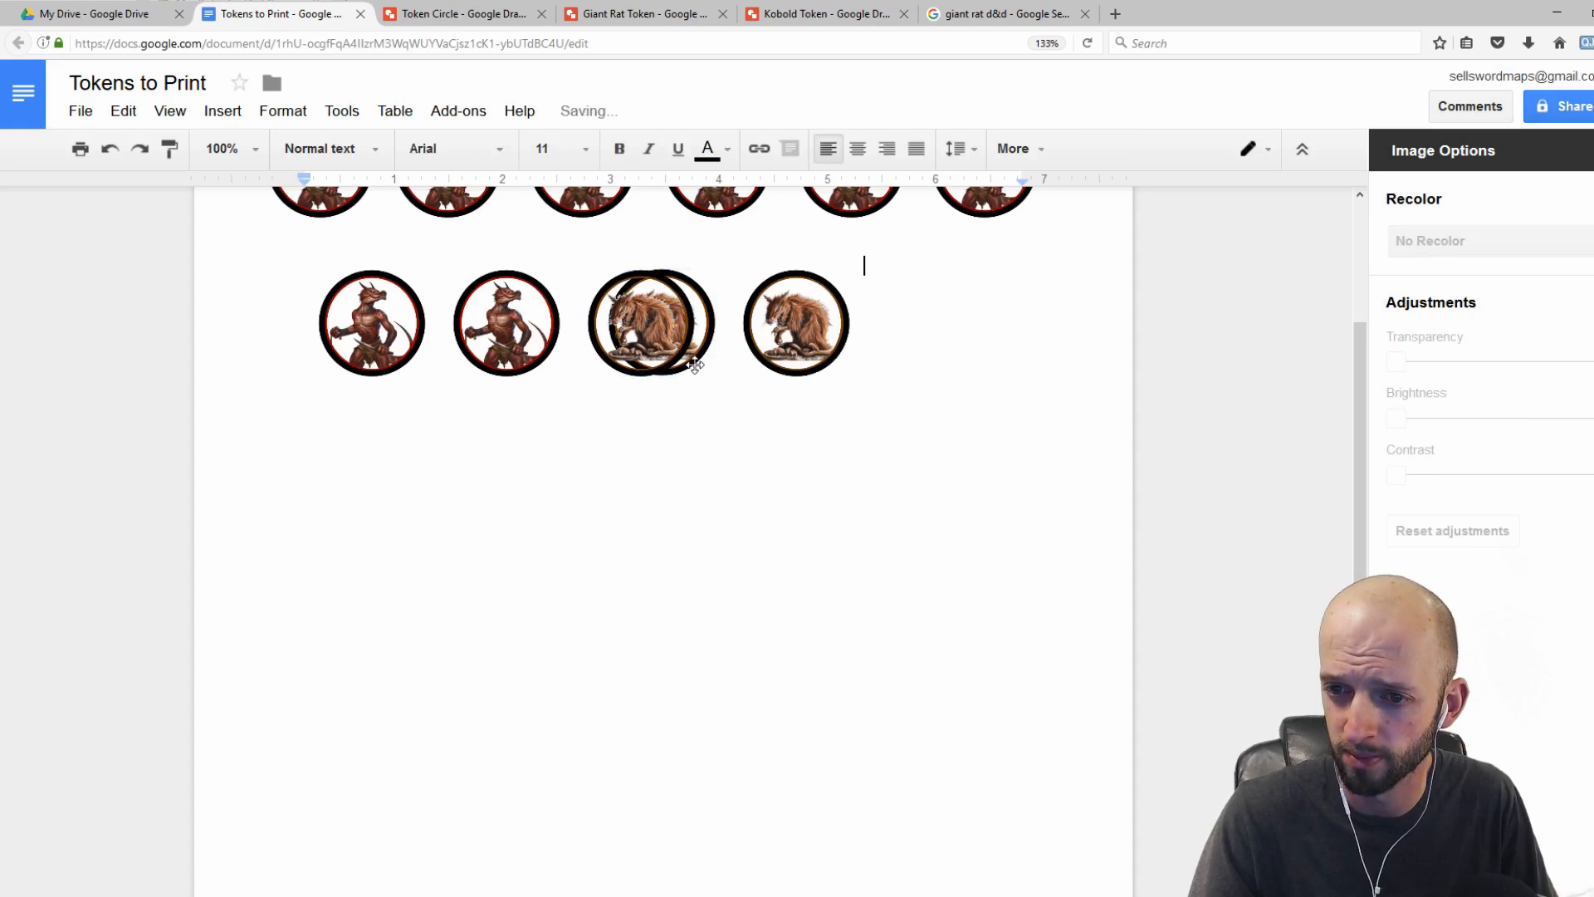
{"action": "key", "text": "ctrl+v"}
{"action": "left_click_drag", "start_coordinate": [648, 326], "coordinate": [716, 493]}
{"action": "left_click", "coordinate": [857, 470]}
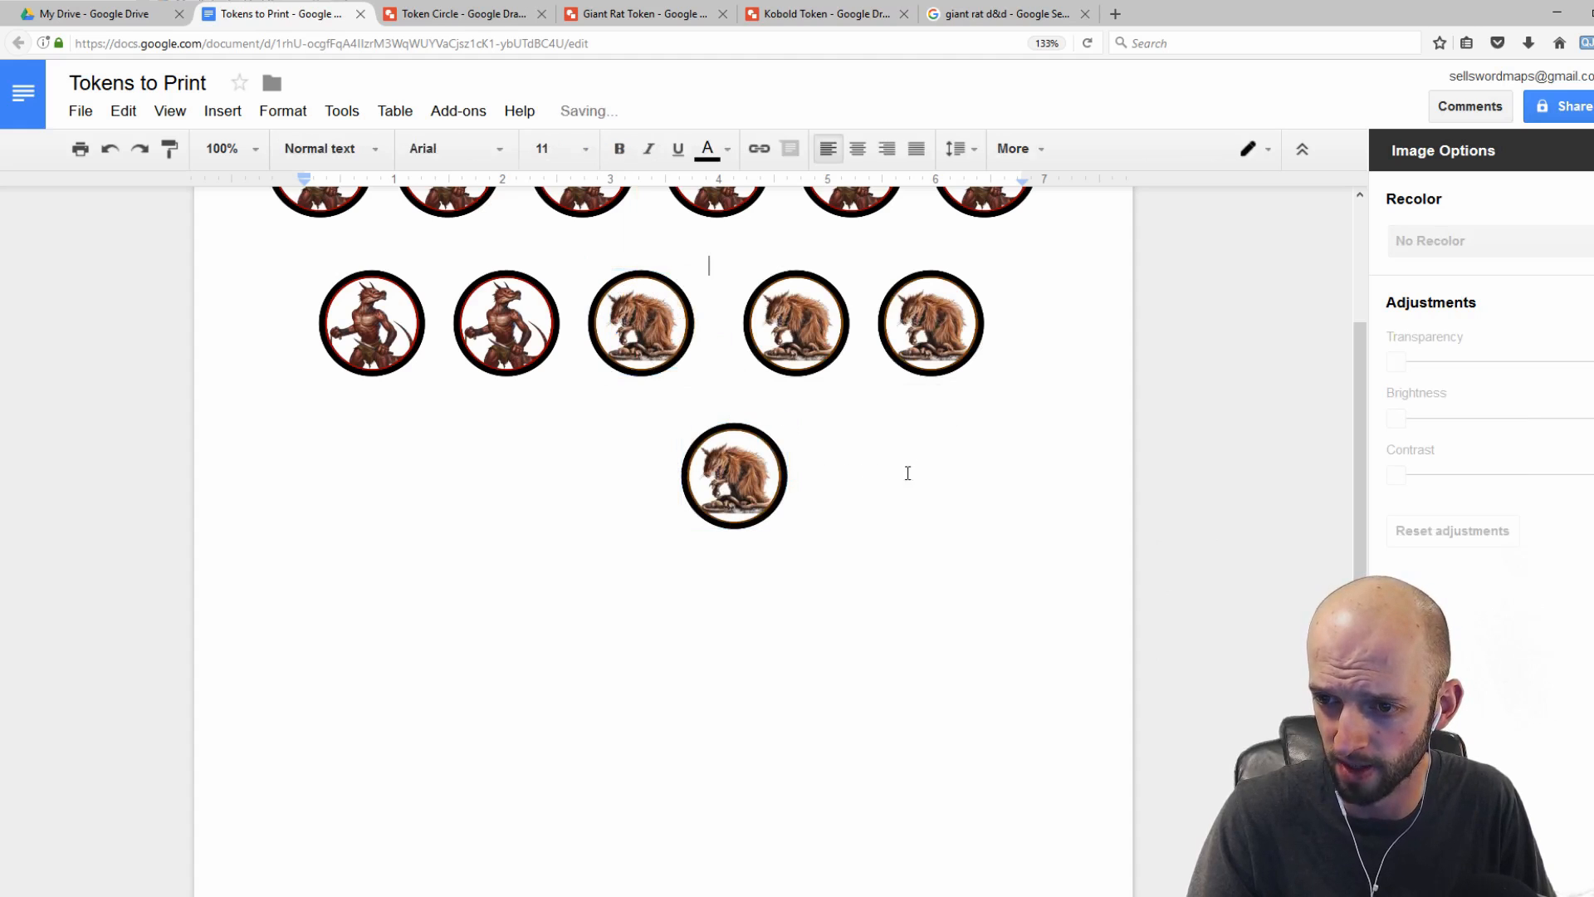
{"action": "scroll", "coordinate": [879, 526], "scroll_direction": "up", "scroll_amount": 3}
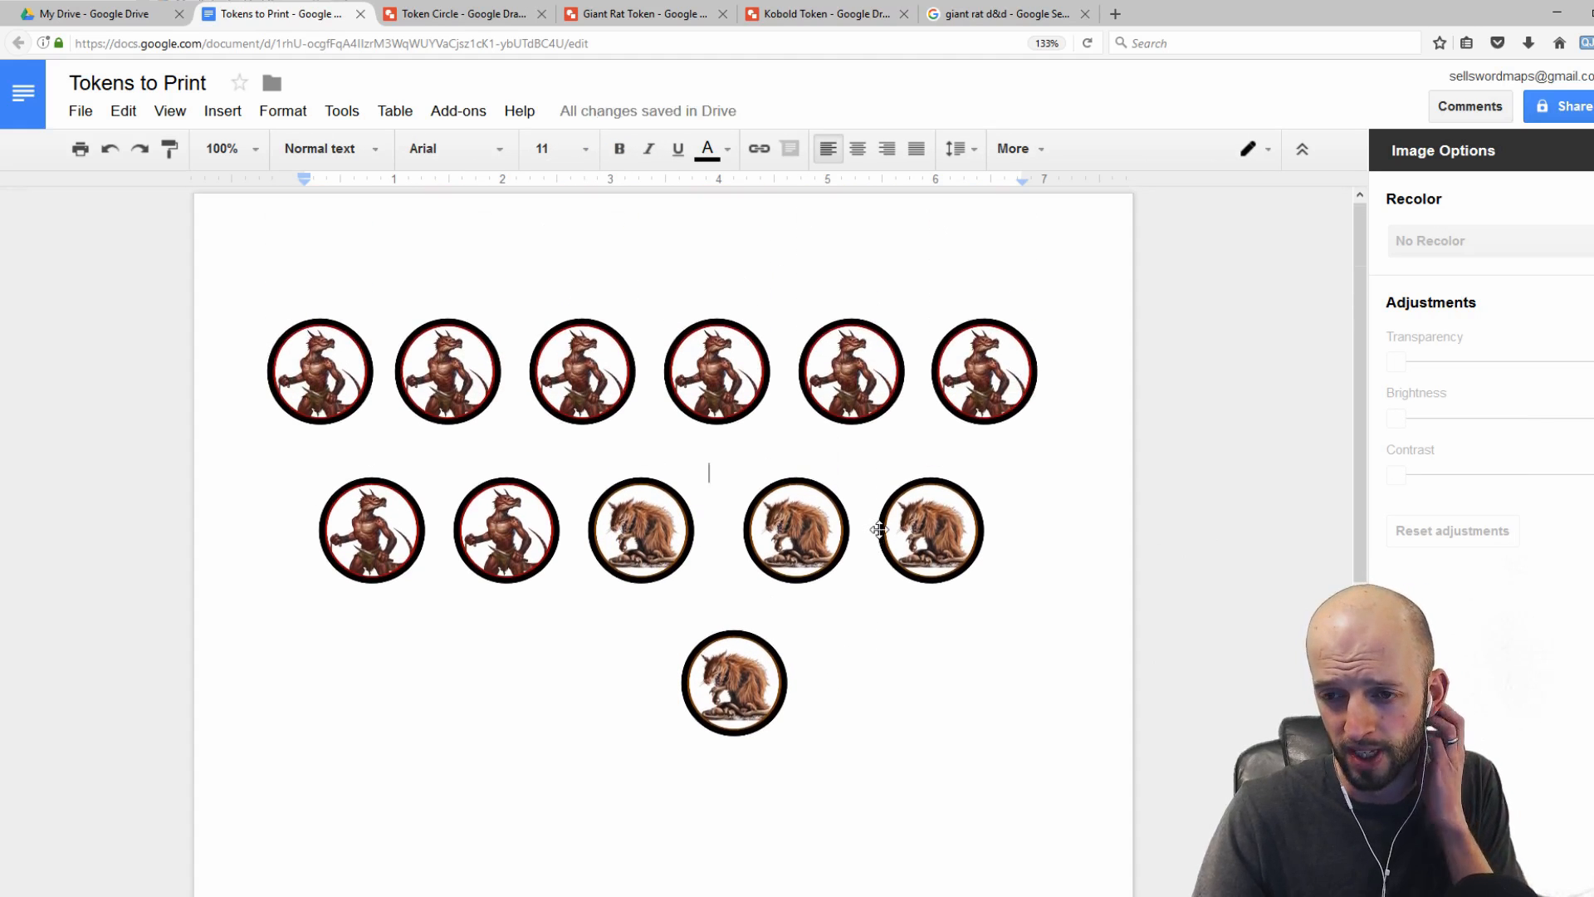
{"action": "left_click", "coordinate": [1592, 150]}
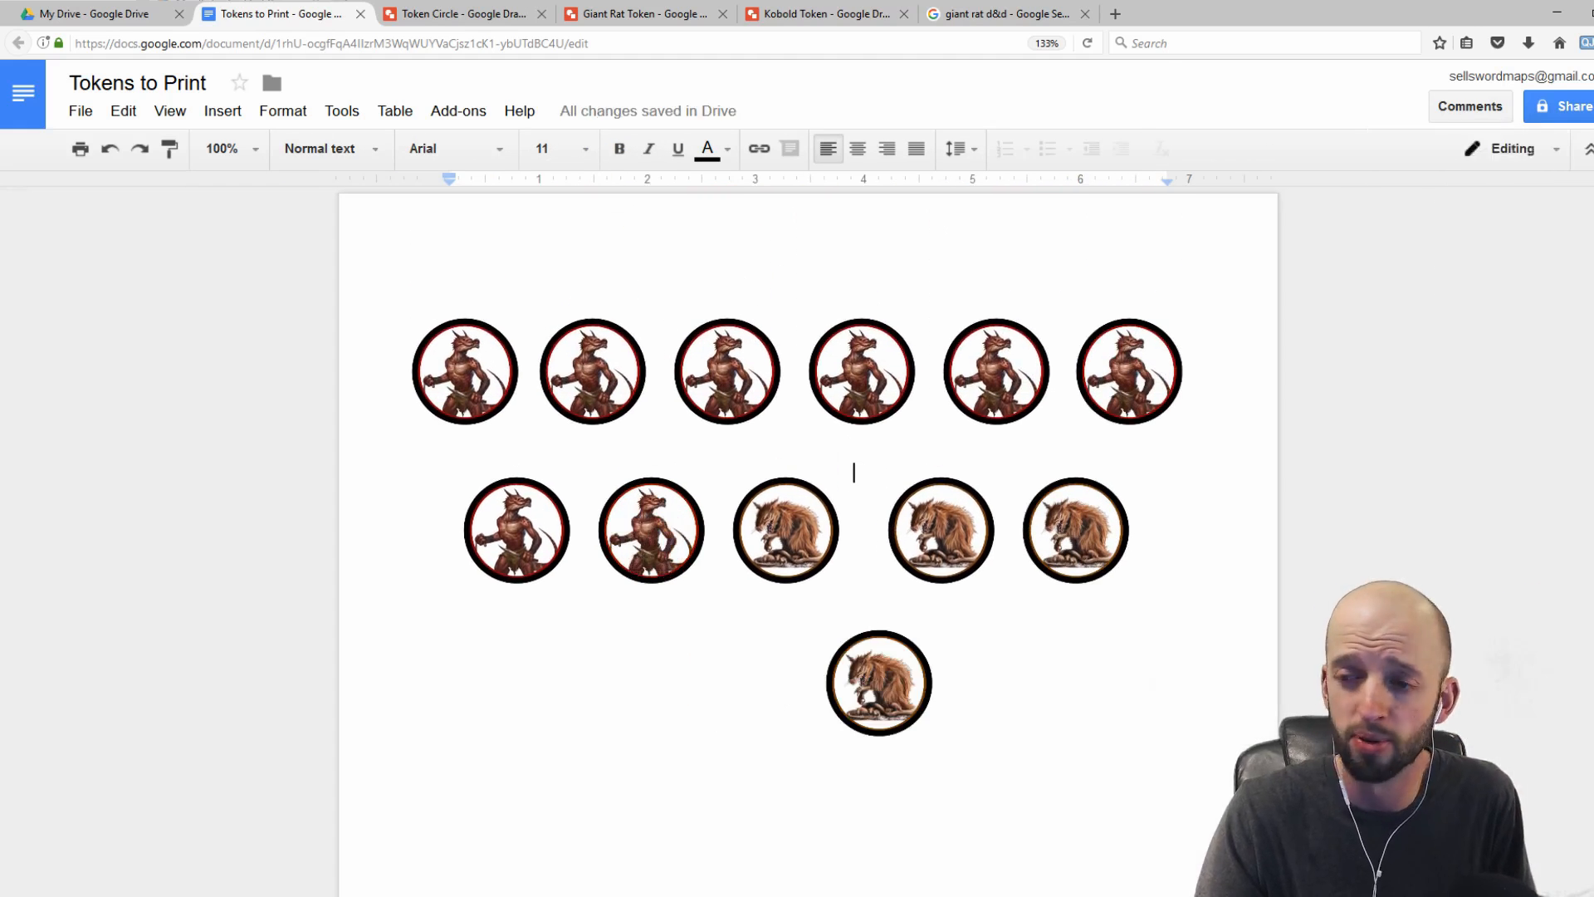